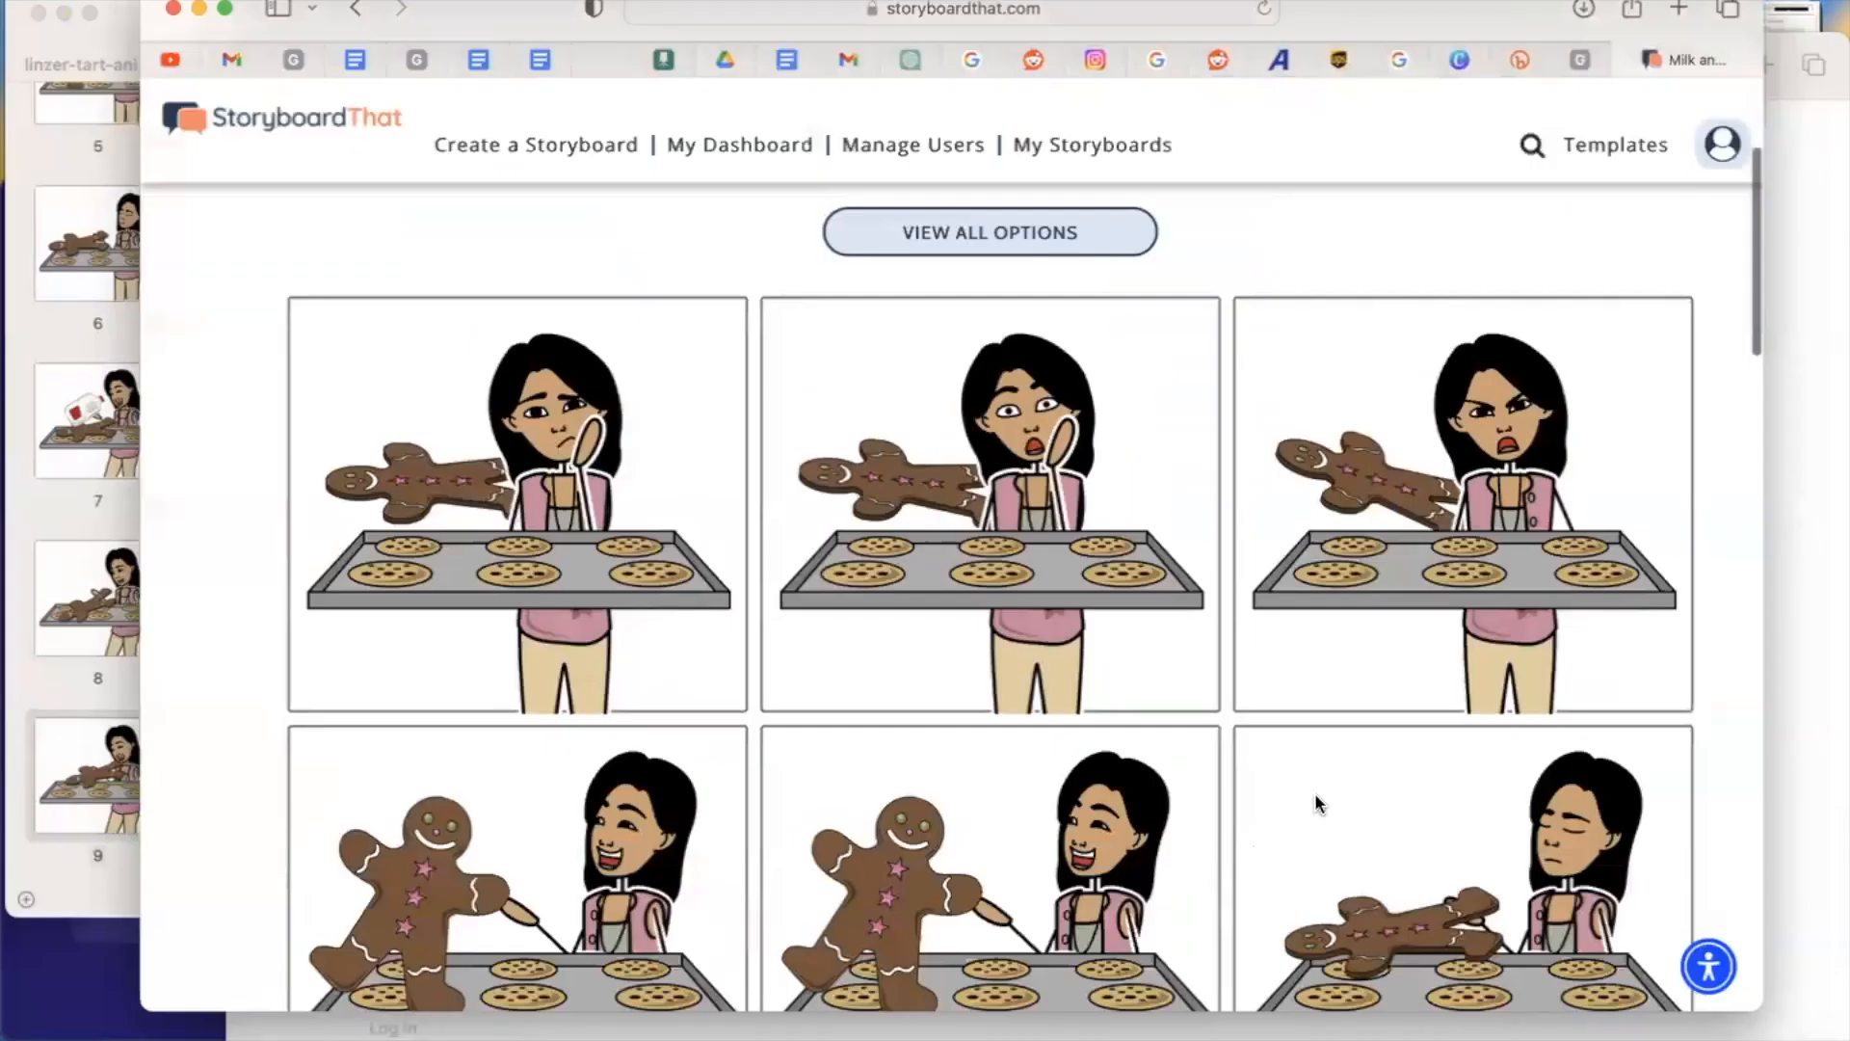
# Step: Open the gingerbread storyboard for editing and extend its classic layout to four rows
pyautogui.scroll(-10, 1317, 797)
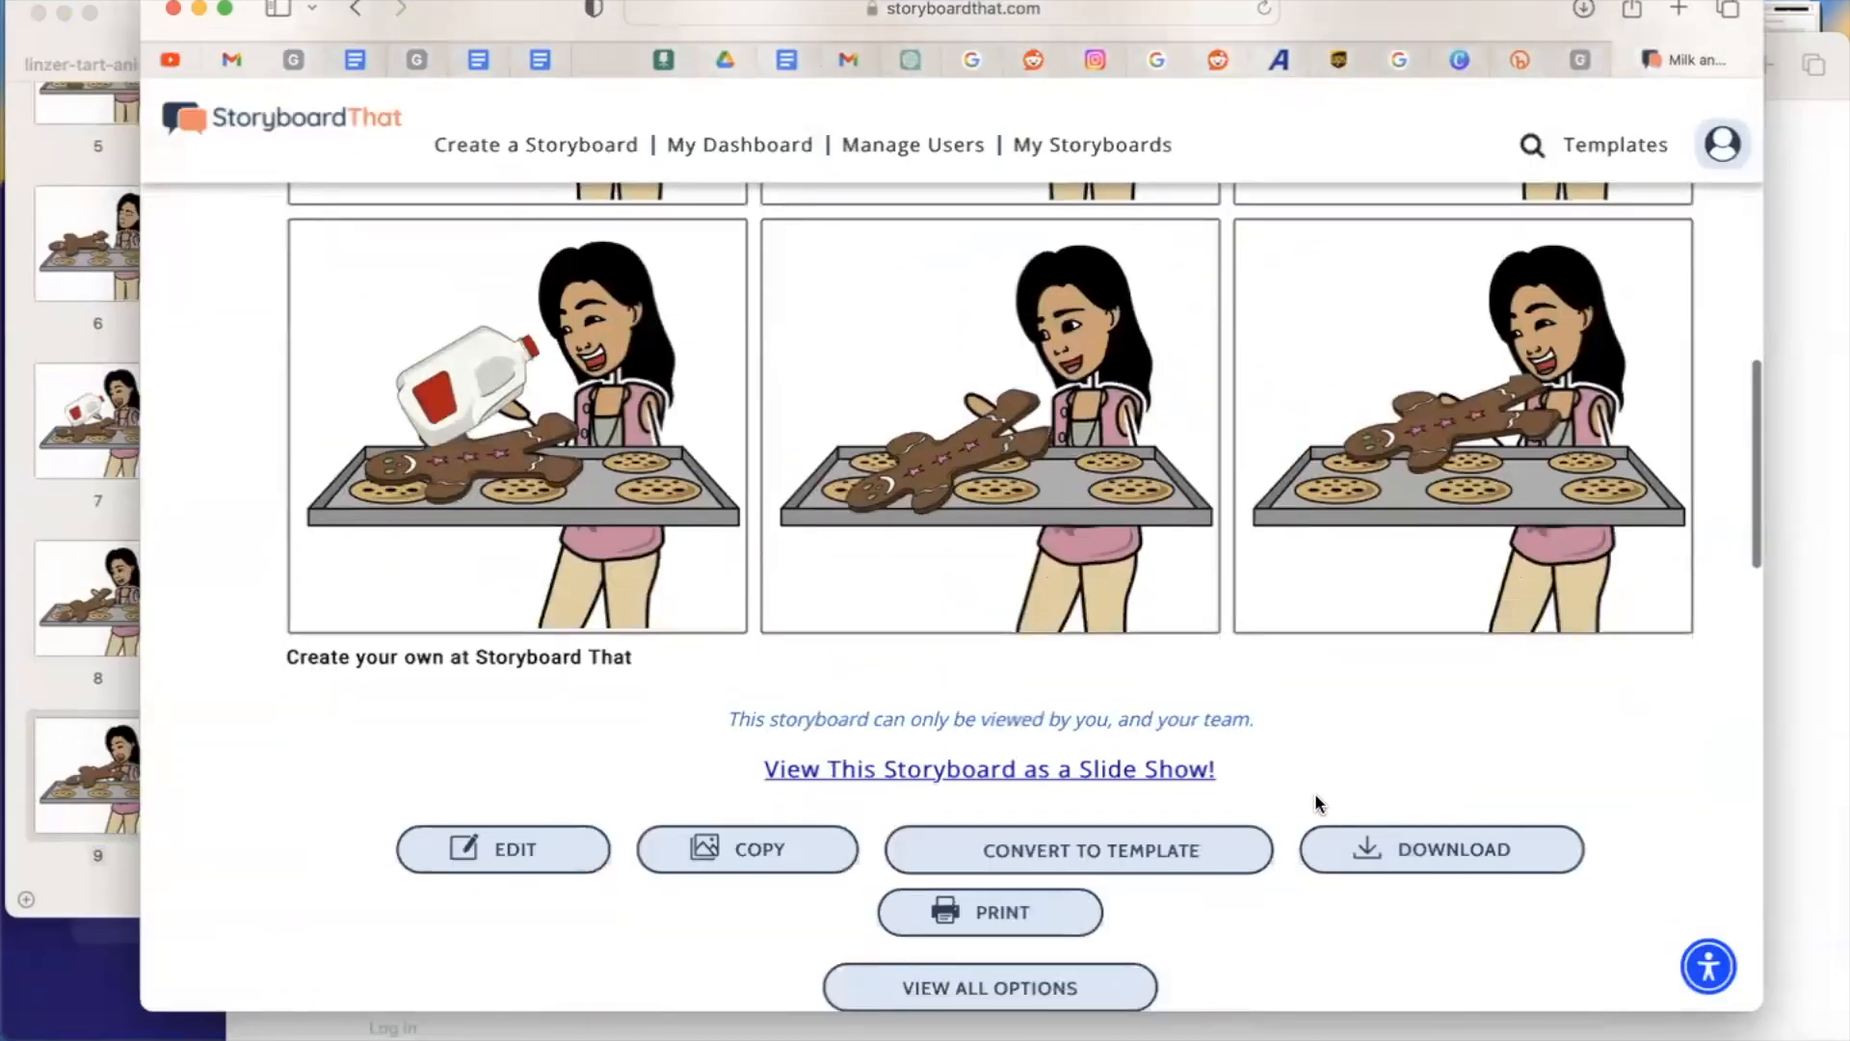
pyautogui.click(556, 861)
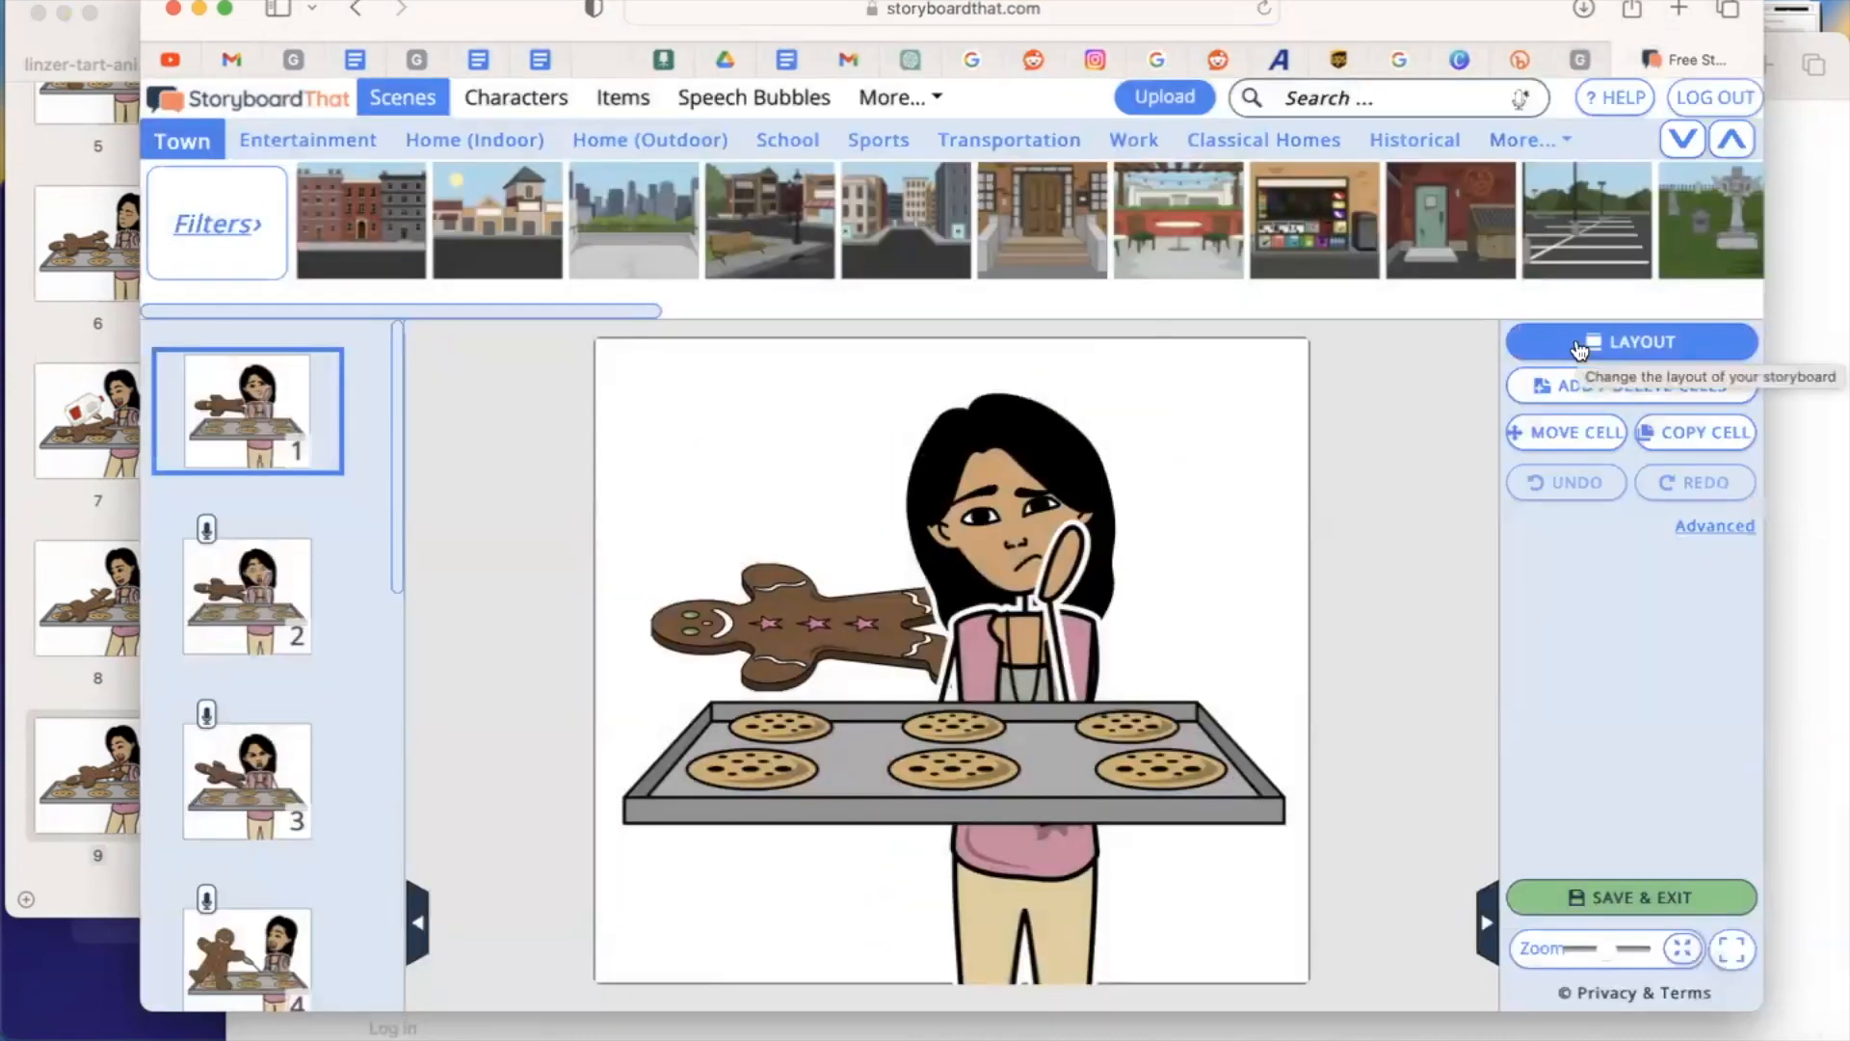
pyautogui.click(1580, 345)
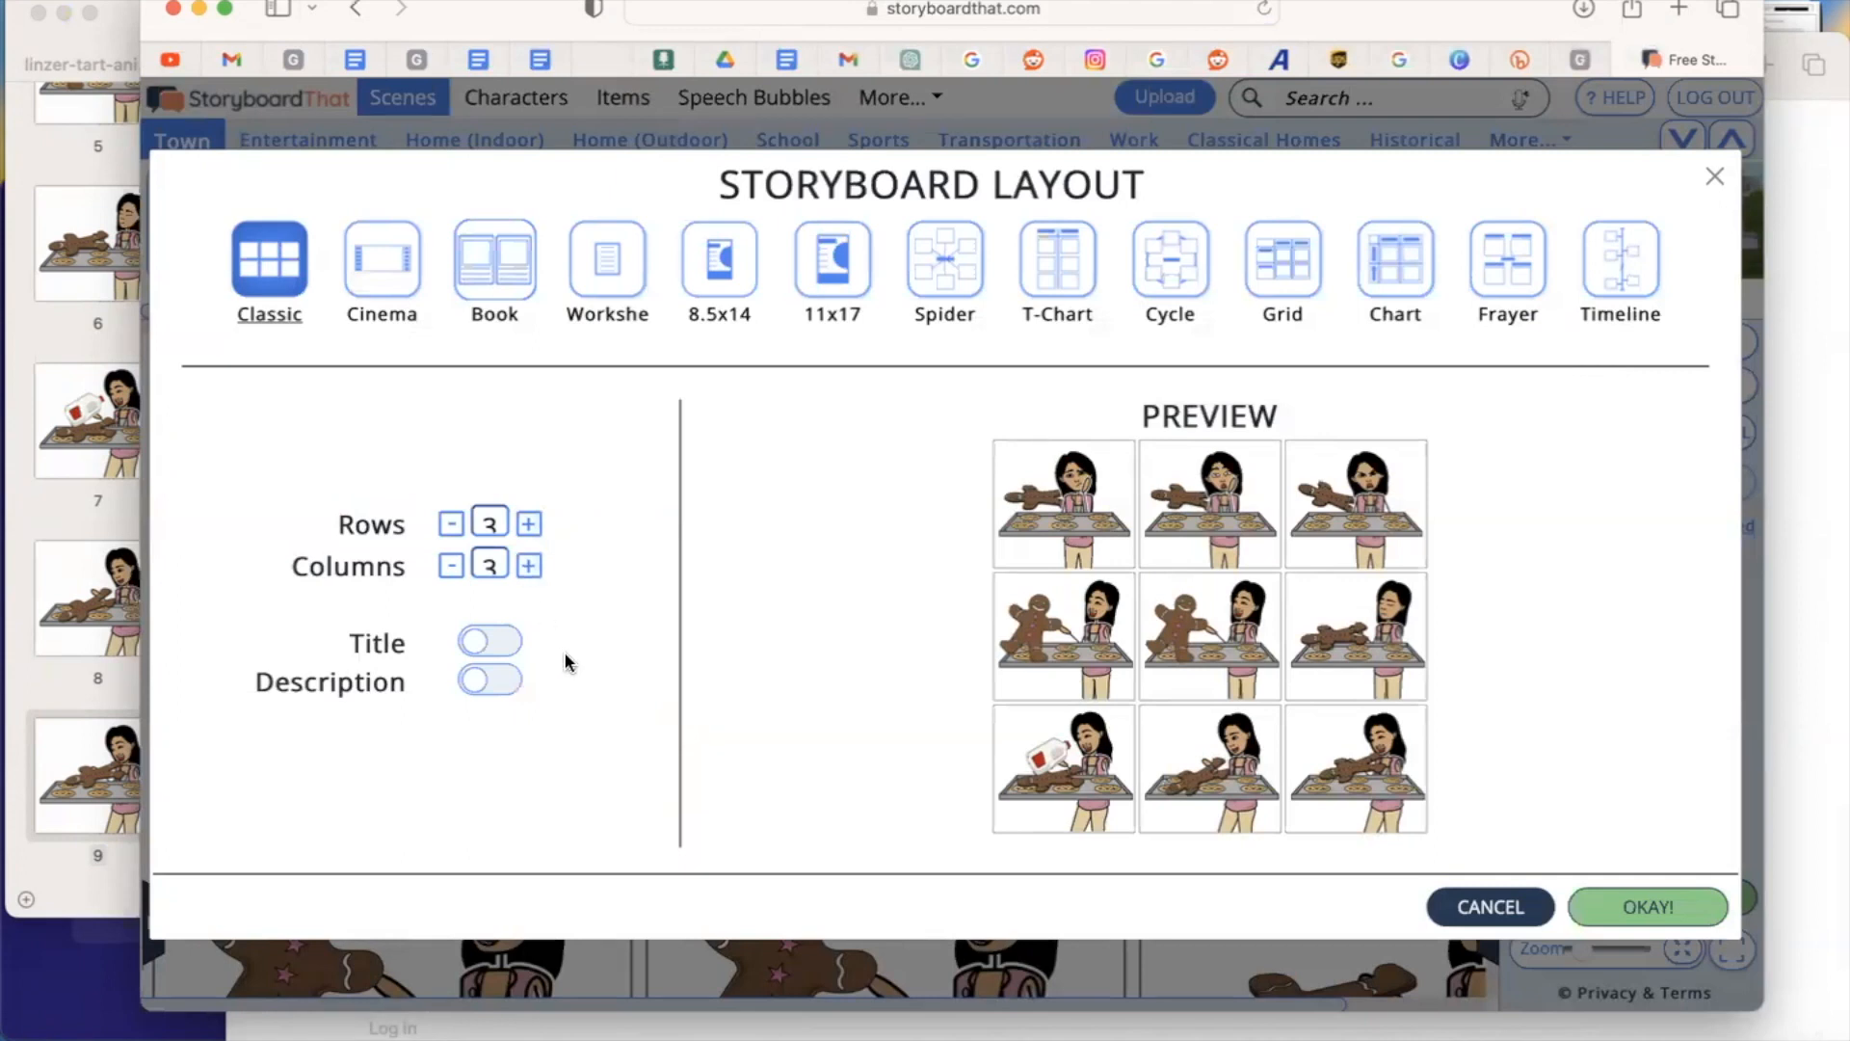
pyautogui.click(528, 523)
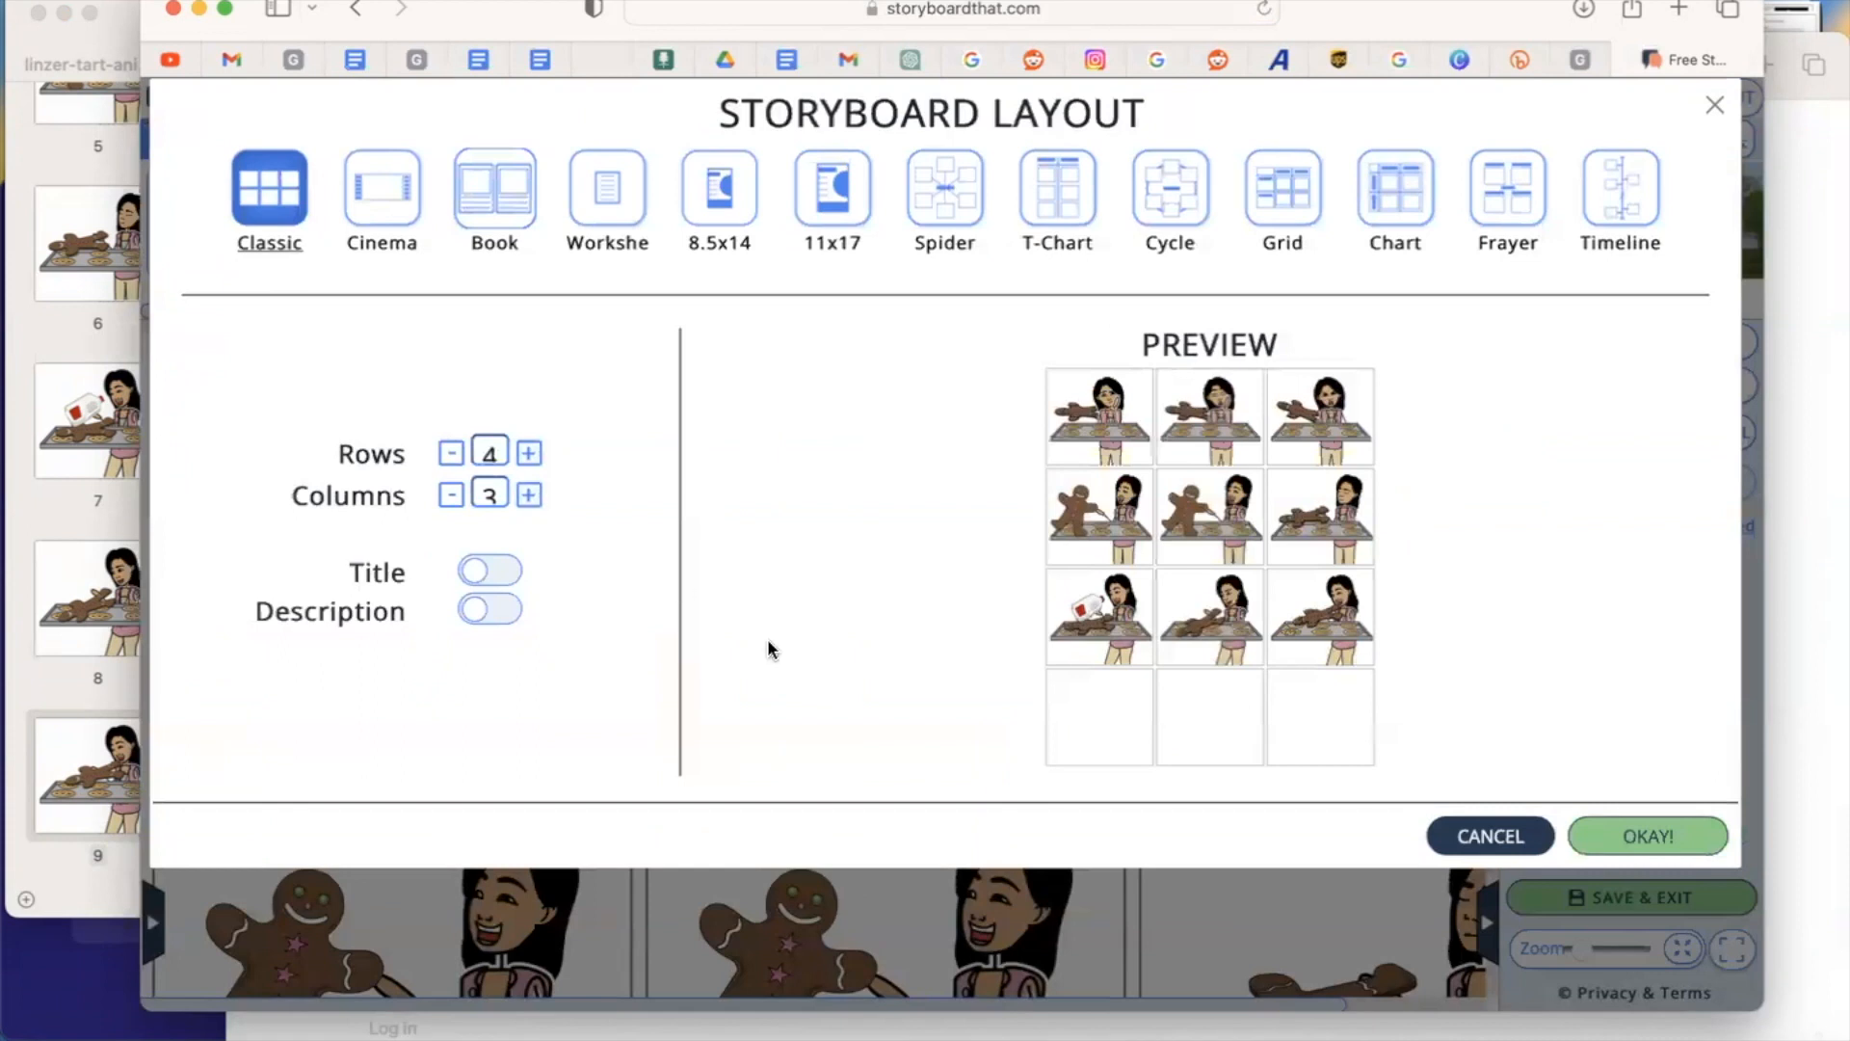
pyautogui.click(1644, 833)
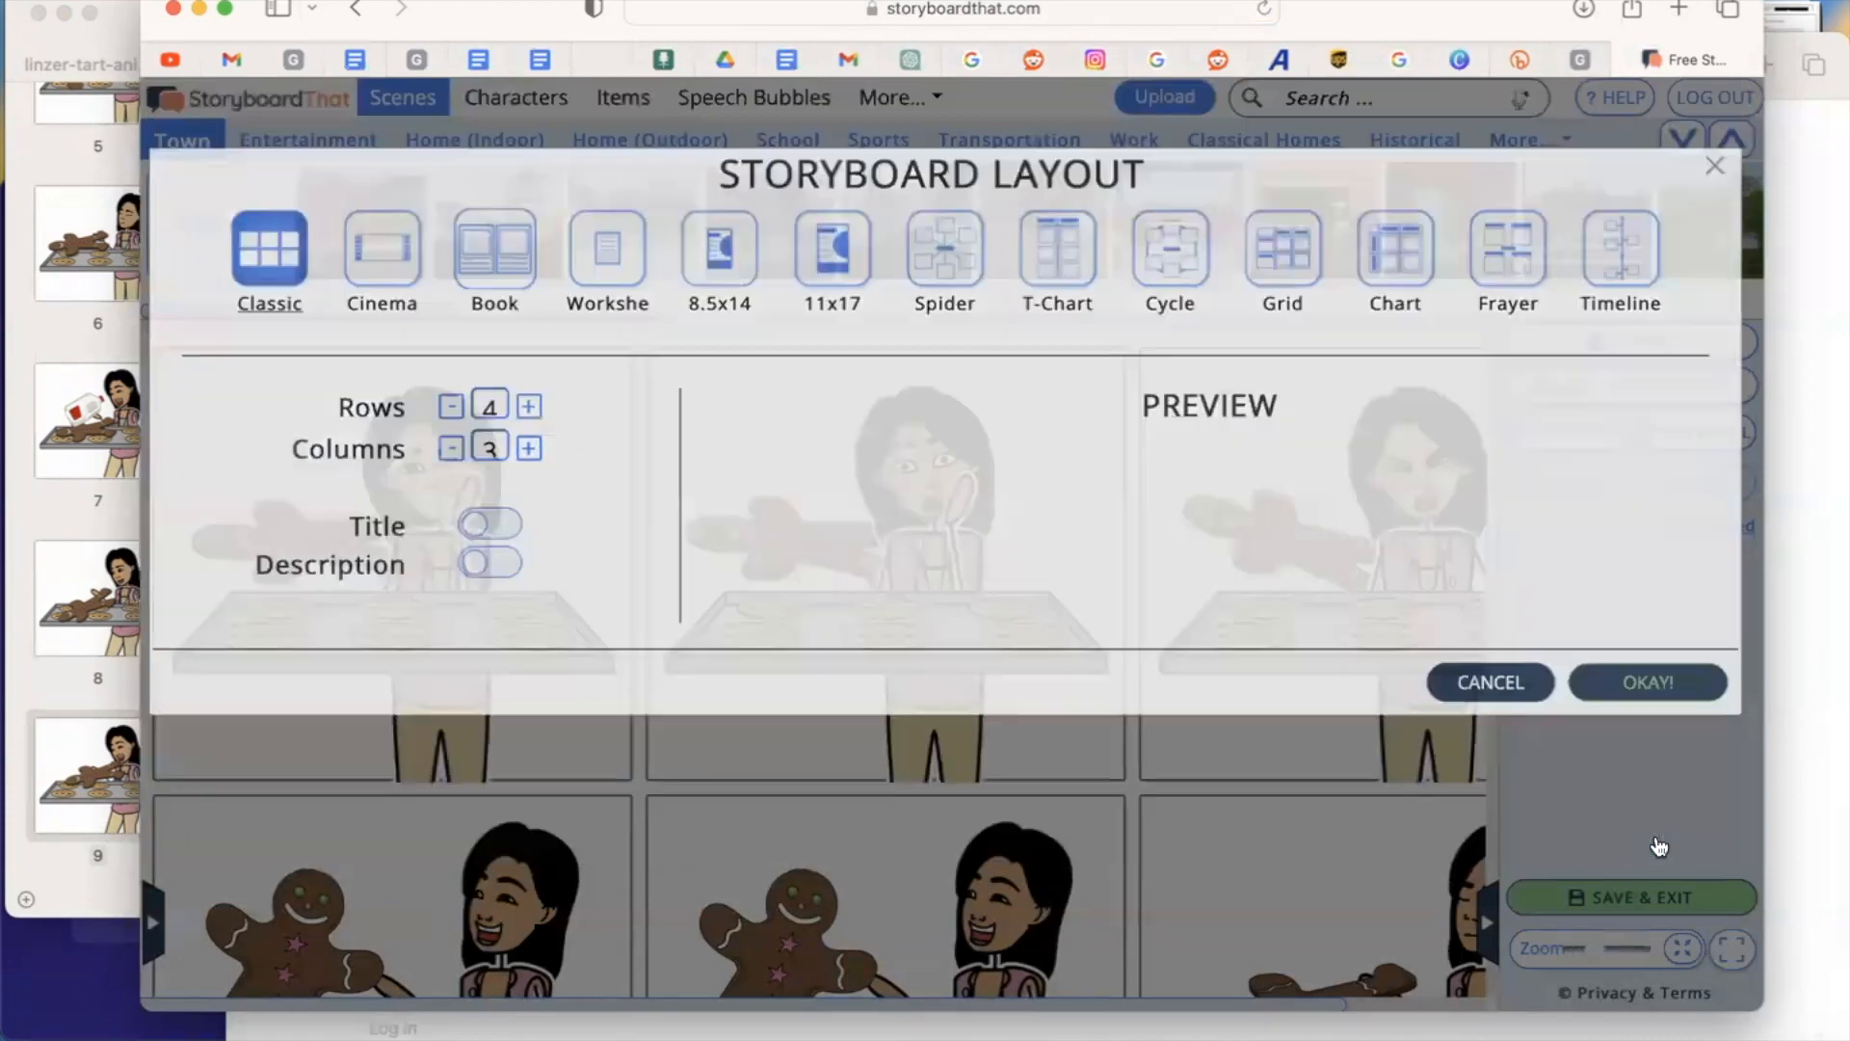
# Step: Browse the adult characters and place the long-haired one in a fancy teal tank top, pants and boots in the first empty fourth-row cell
pyautogui.scroll(-10, 1230, 772)
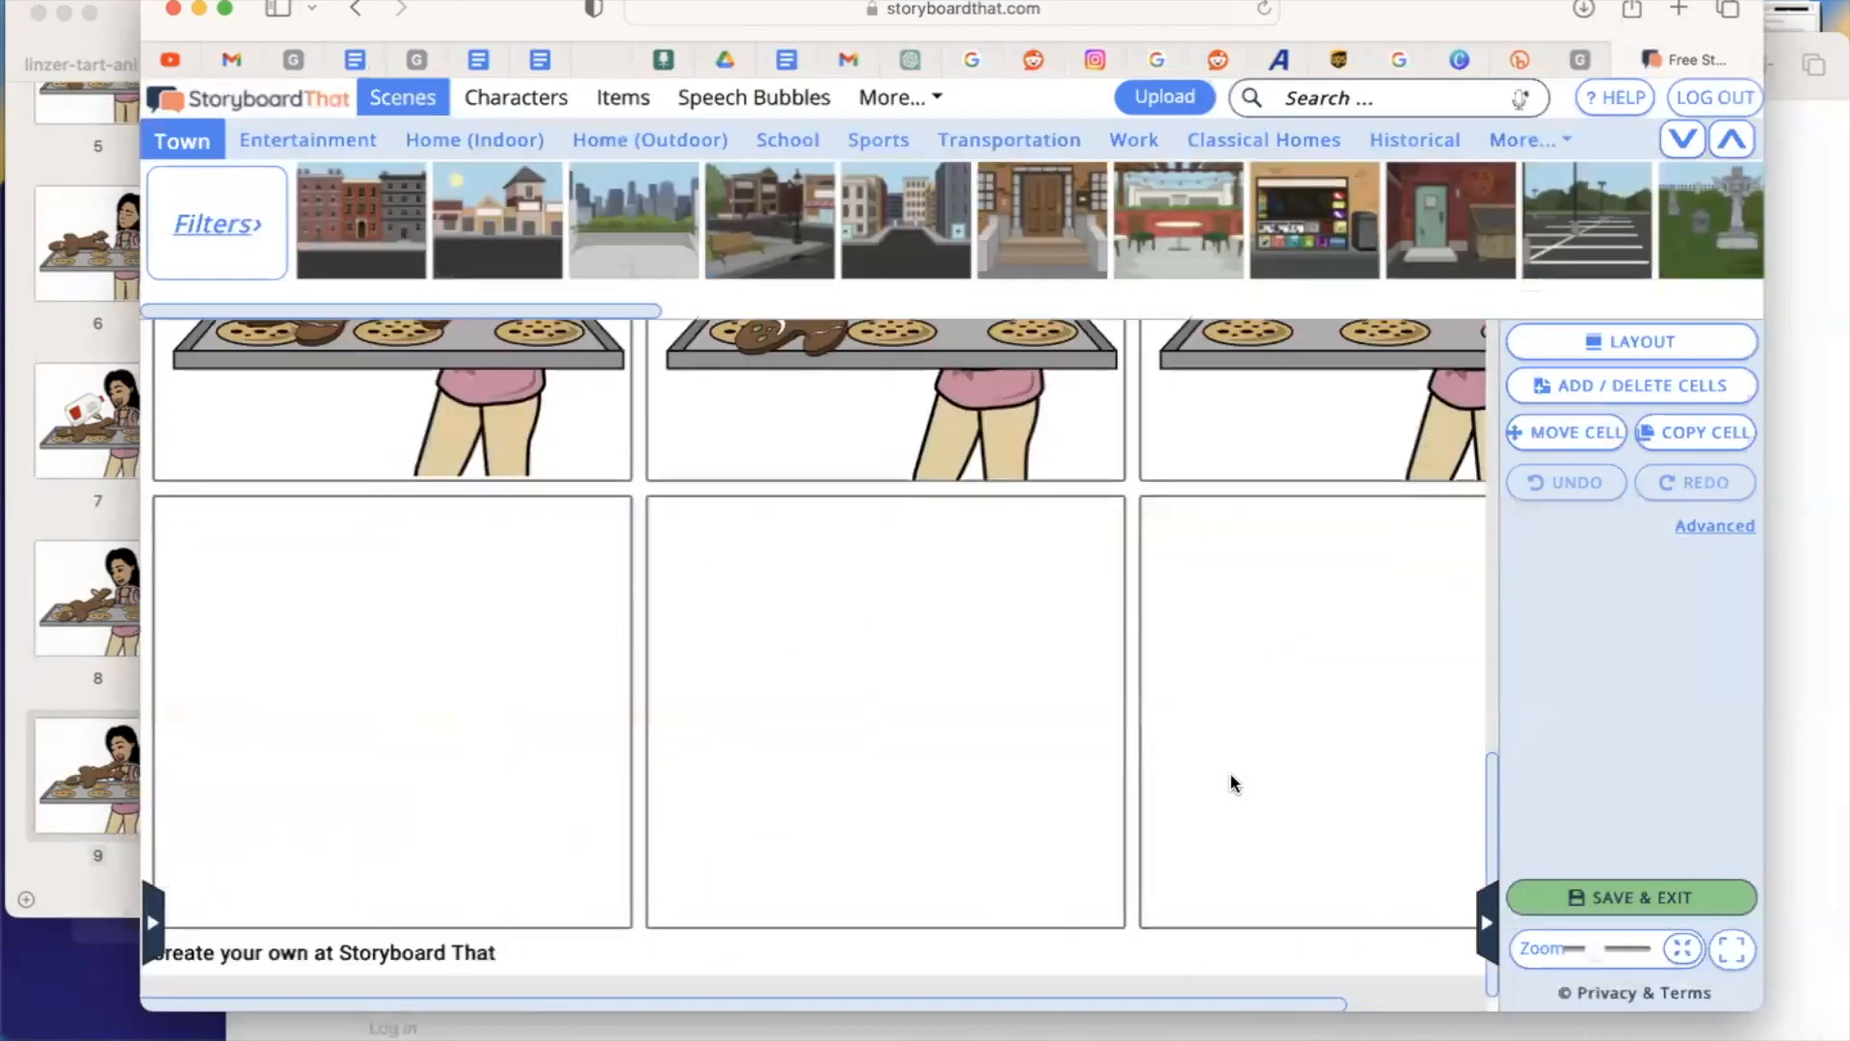
pyautogui.scroll(4, 878, 559)
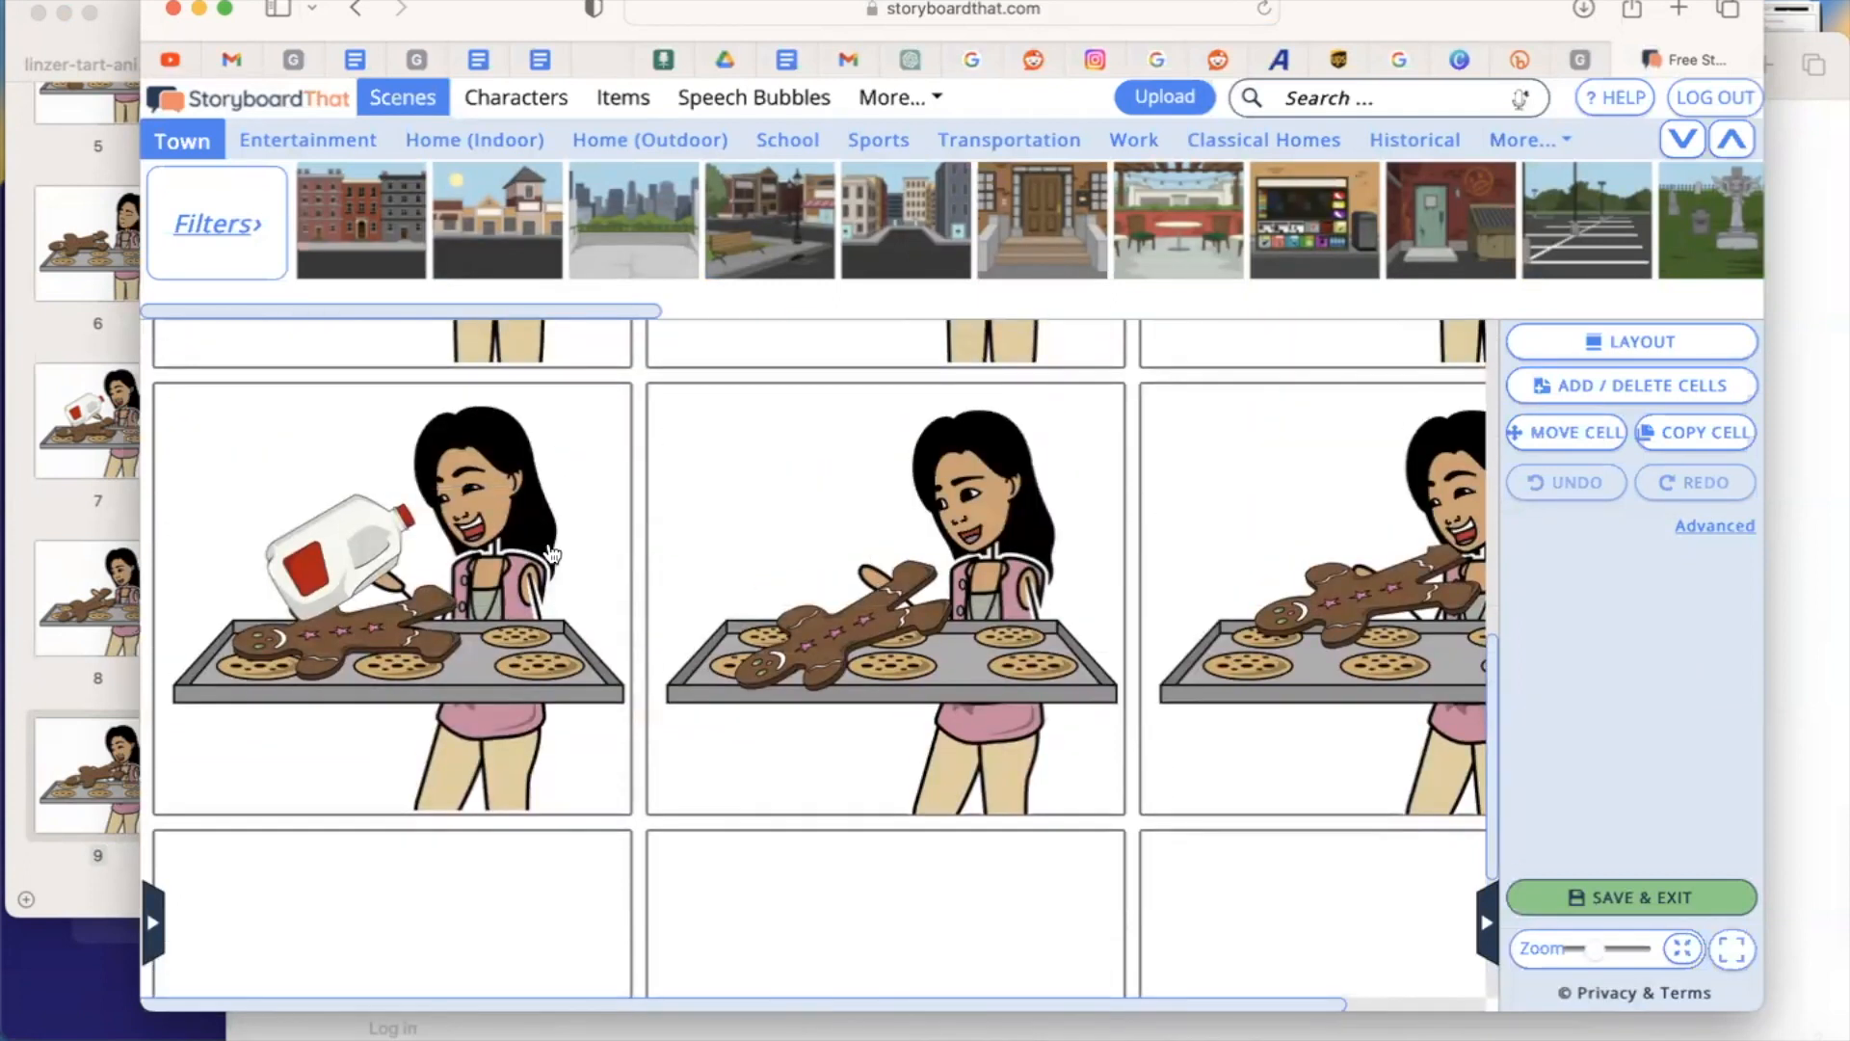
pyautogui.click(539, 98)
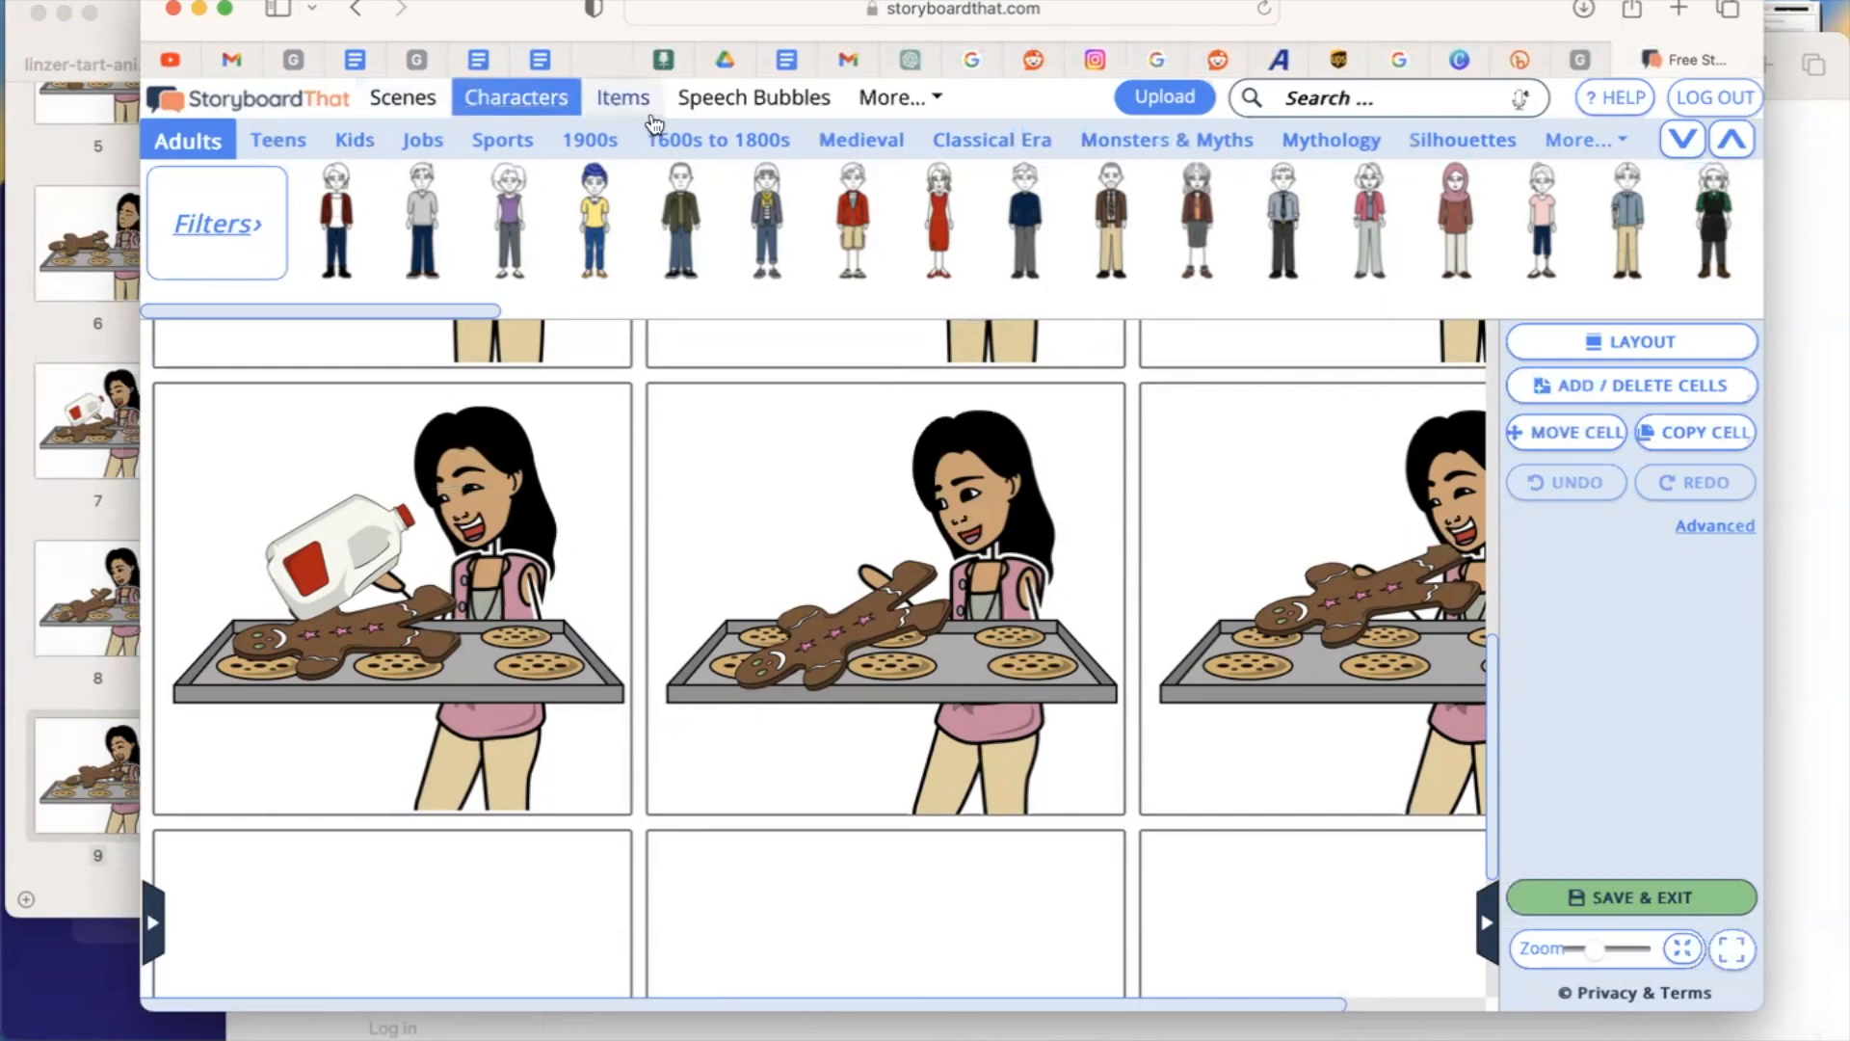
pyautogui.moveTo(762, 187)
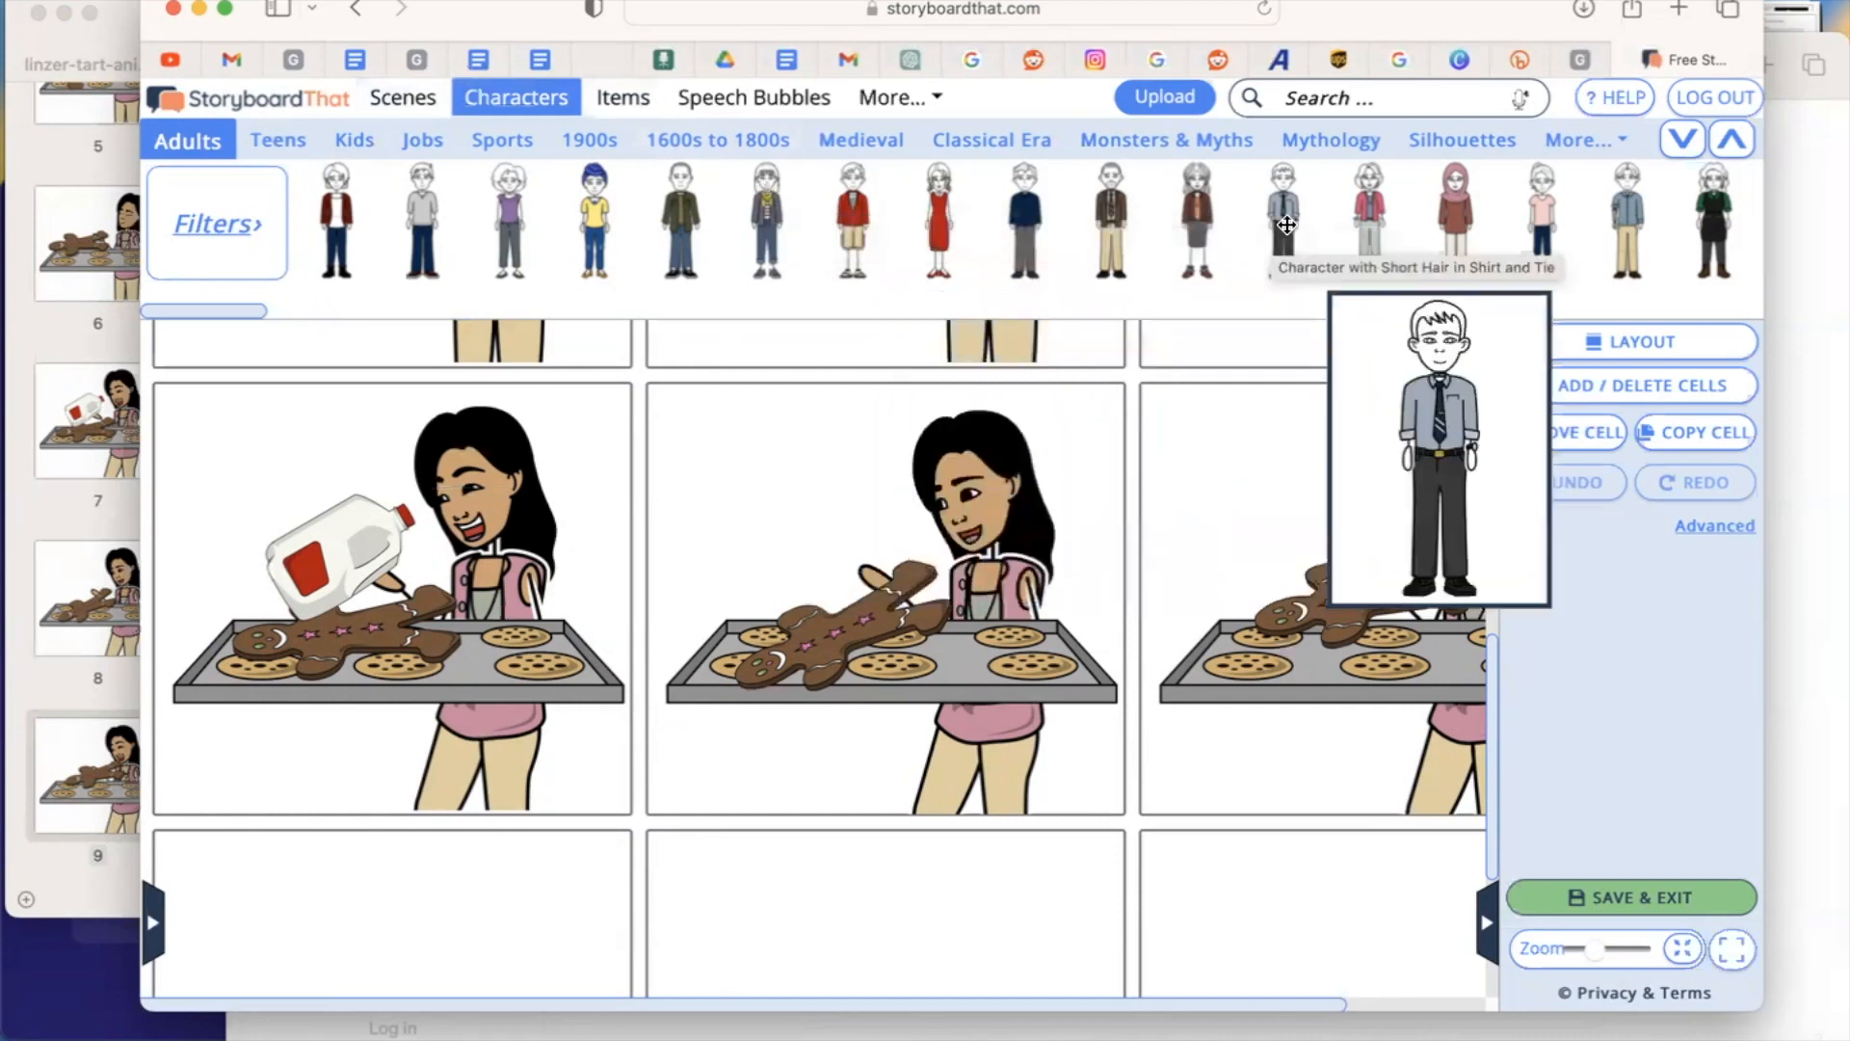
pyautogui.hscroll(5, 1330, 226)
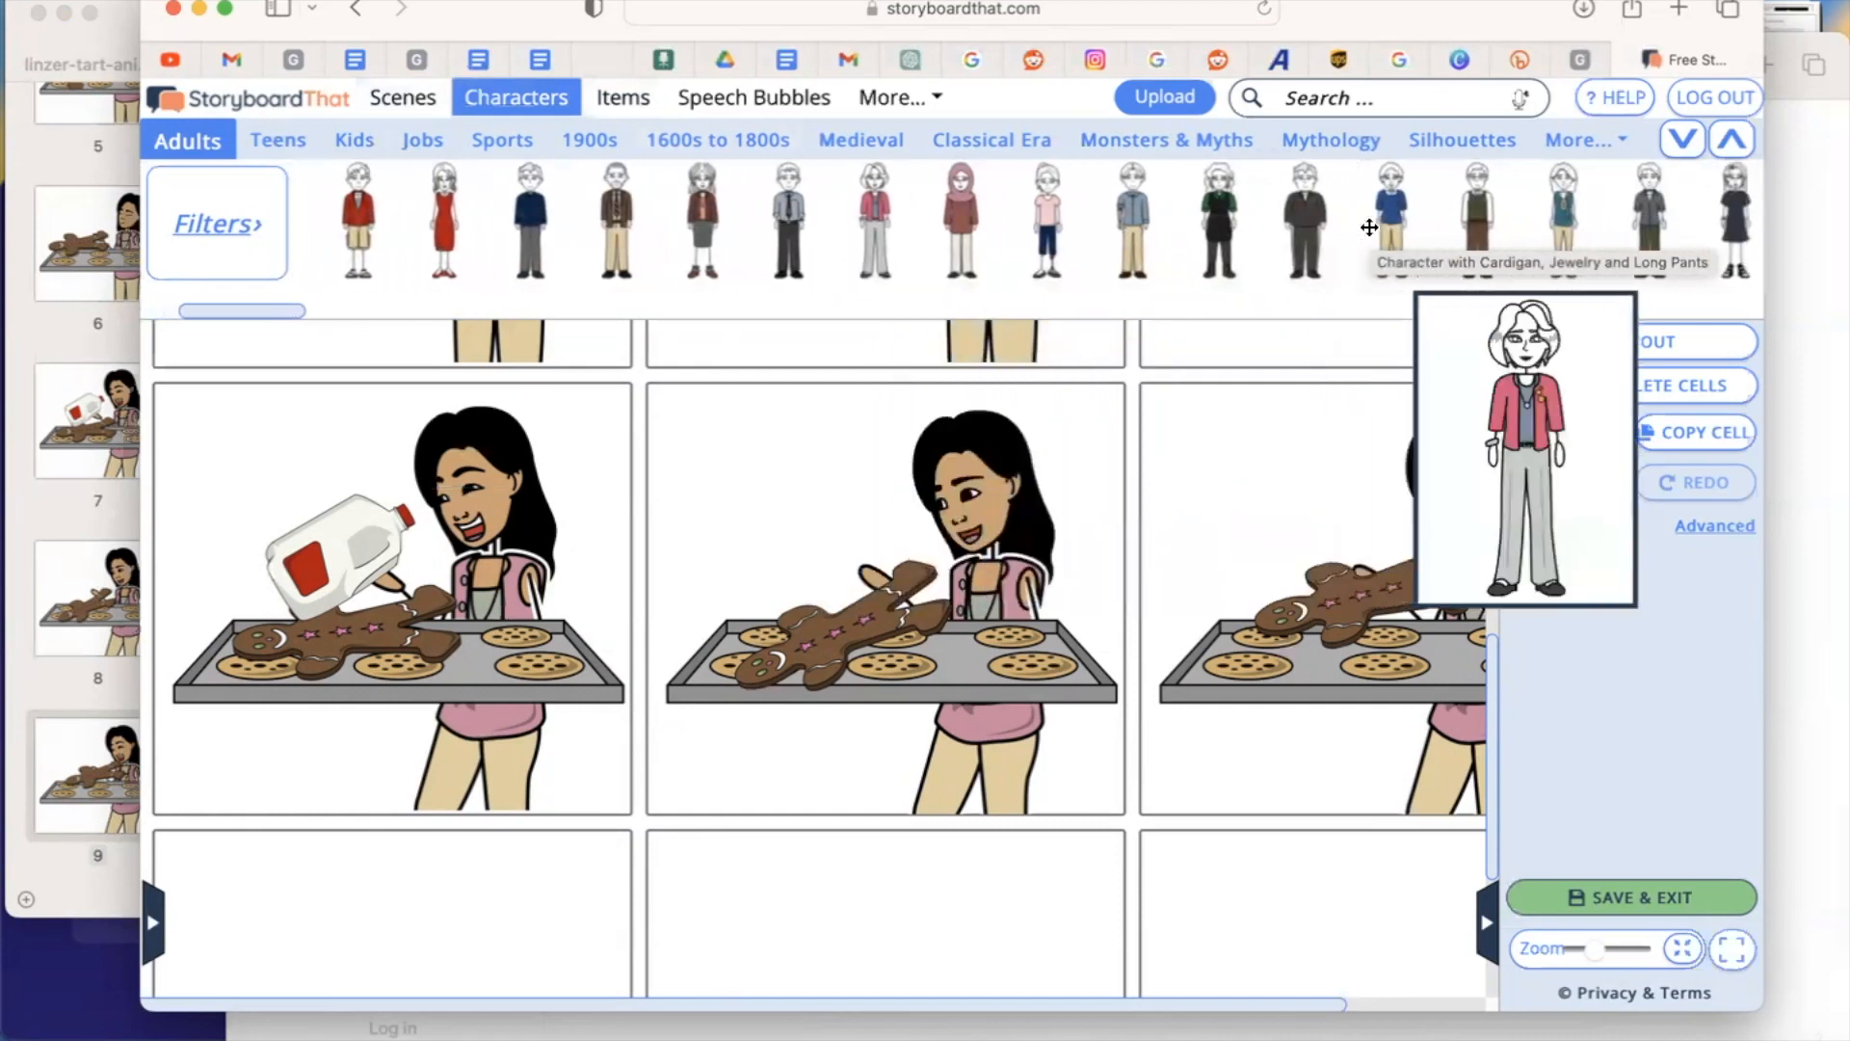
pyautogui.hscroll(1, 1378, 224)
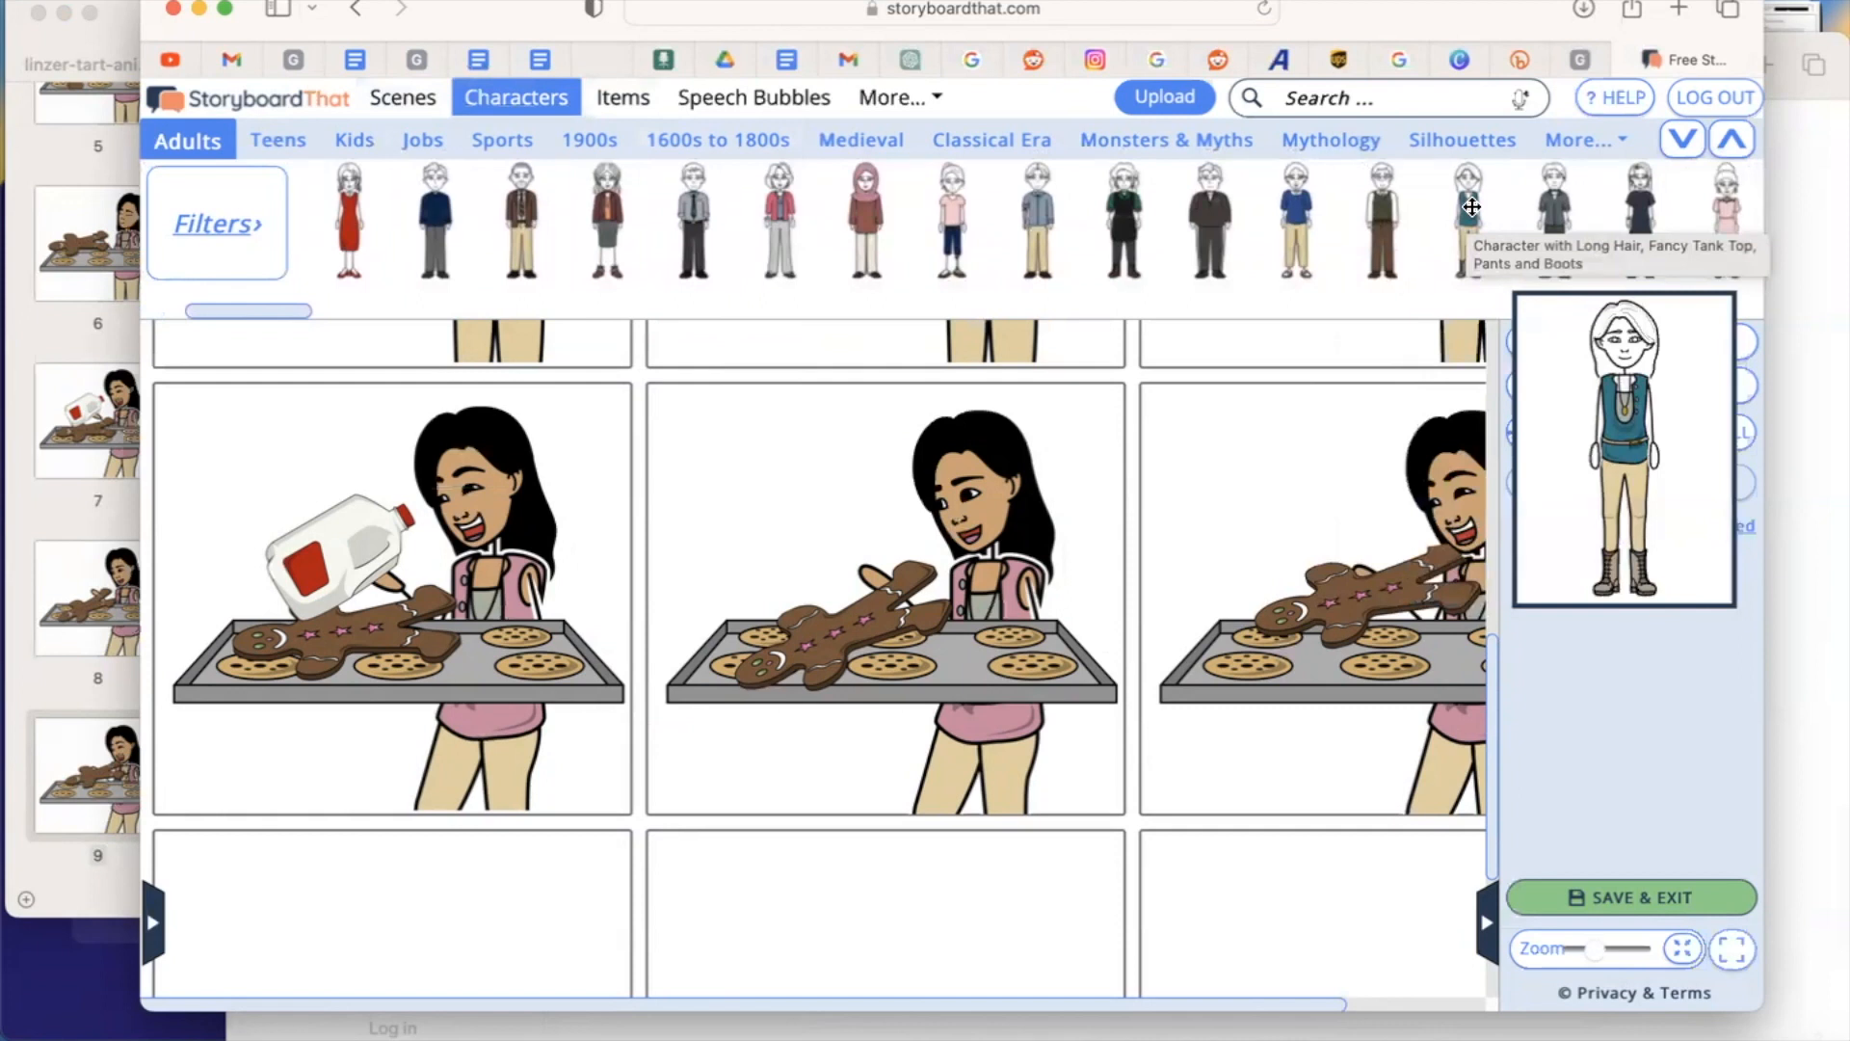
pyautogui.hscroll(7, 1472, 206)
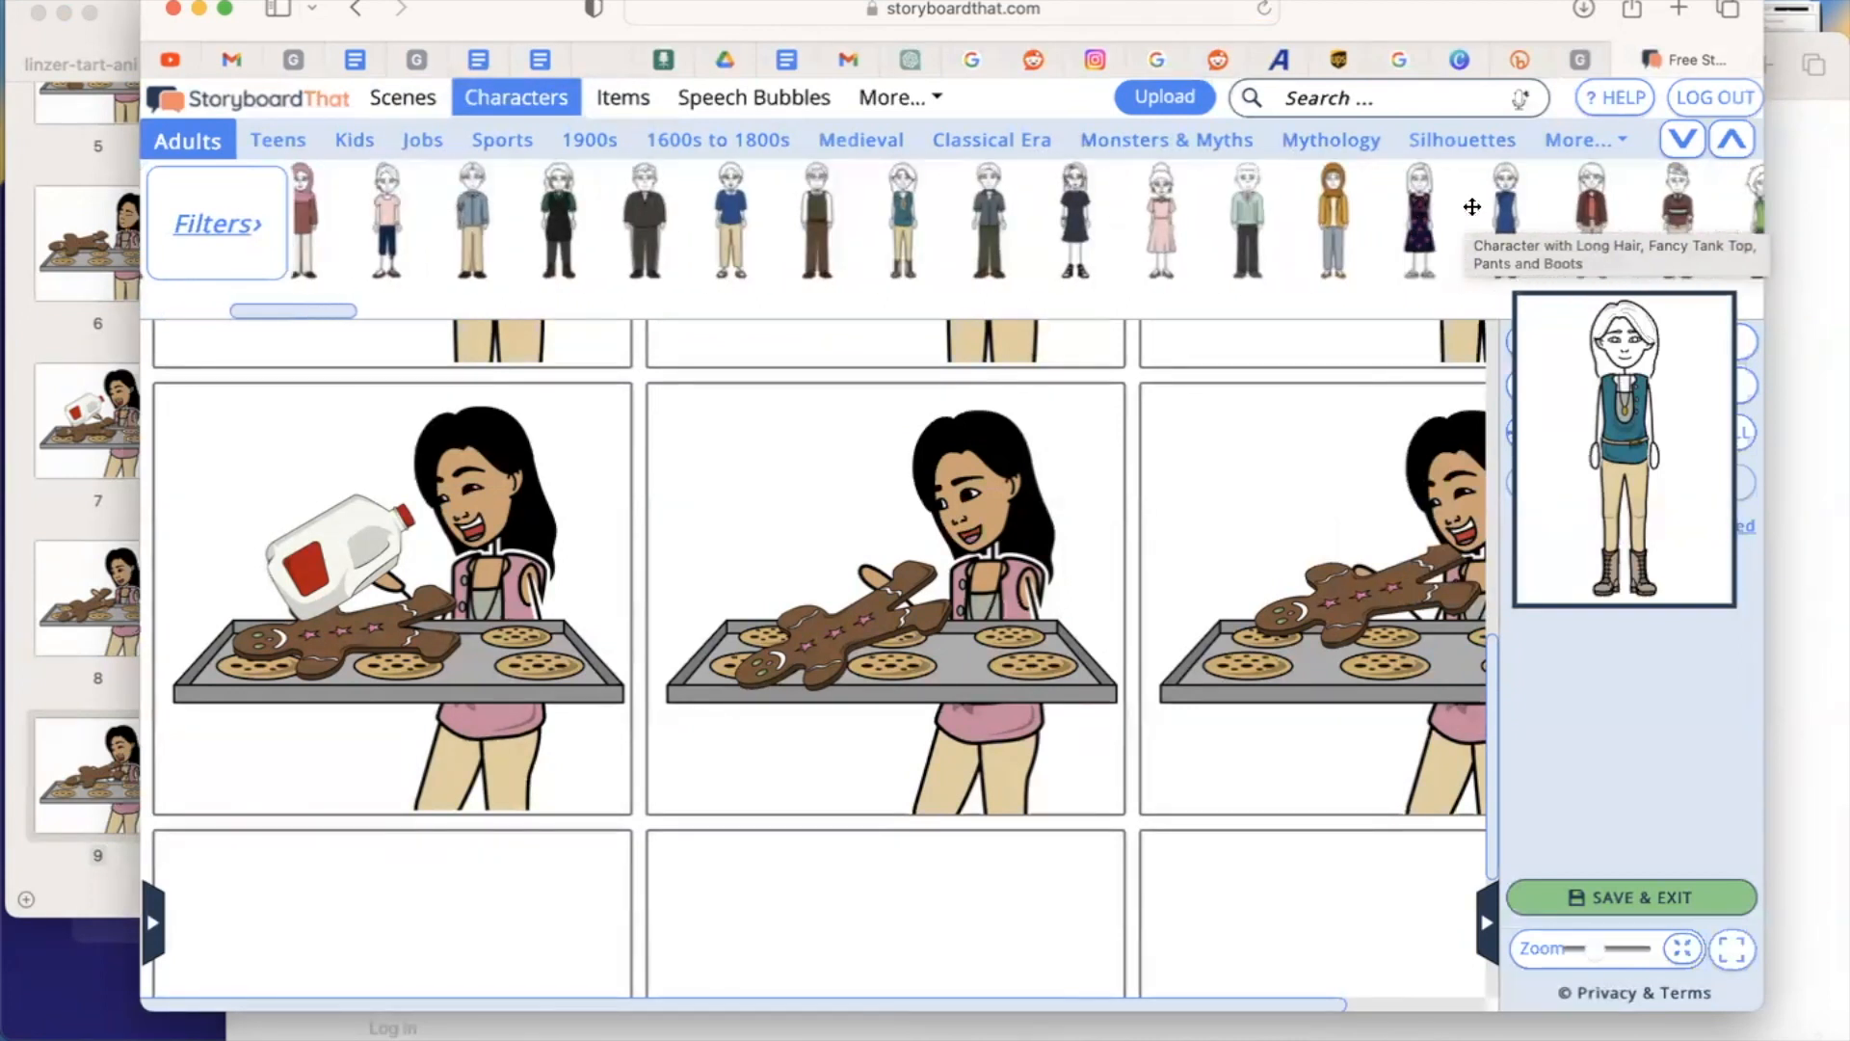
pyautogui.hscroll(4, 1472, 206)
pyautogui.hscroll(2, 1472, 206)
pyautogui.hscroll(4, 1472, 207)
pyautogui.hscroll(6, 1471, 206)
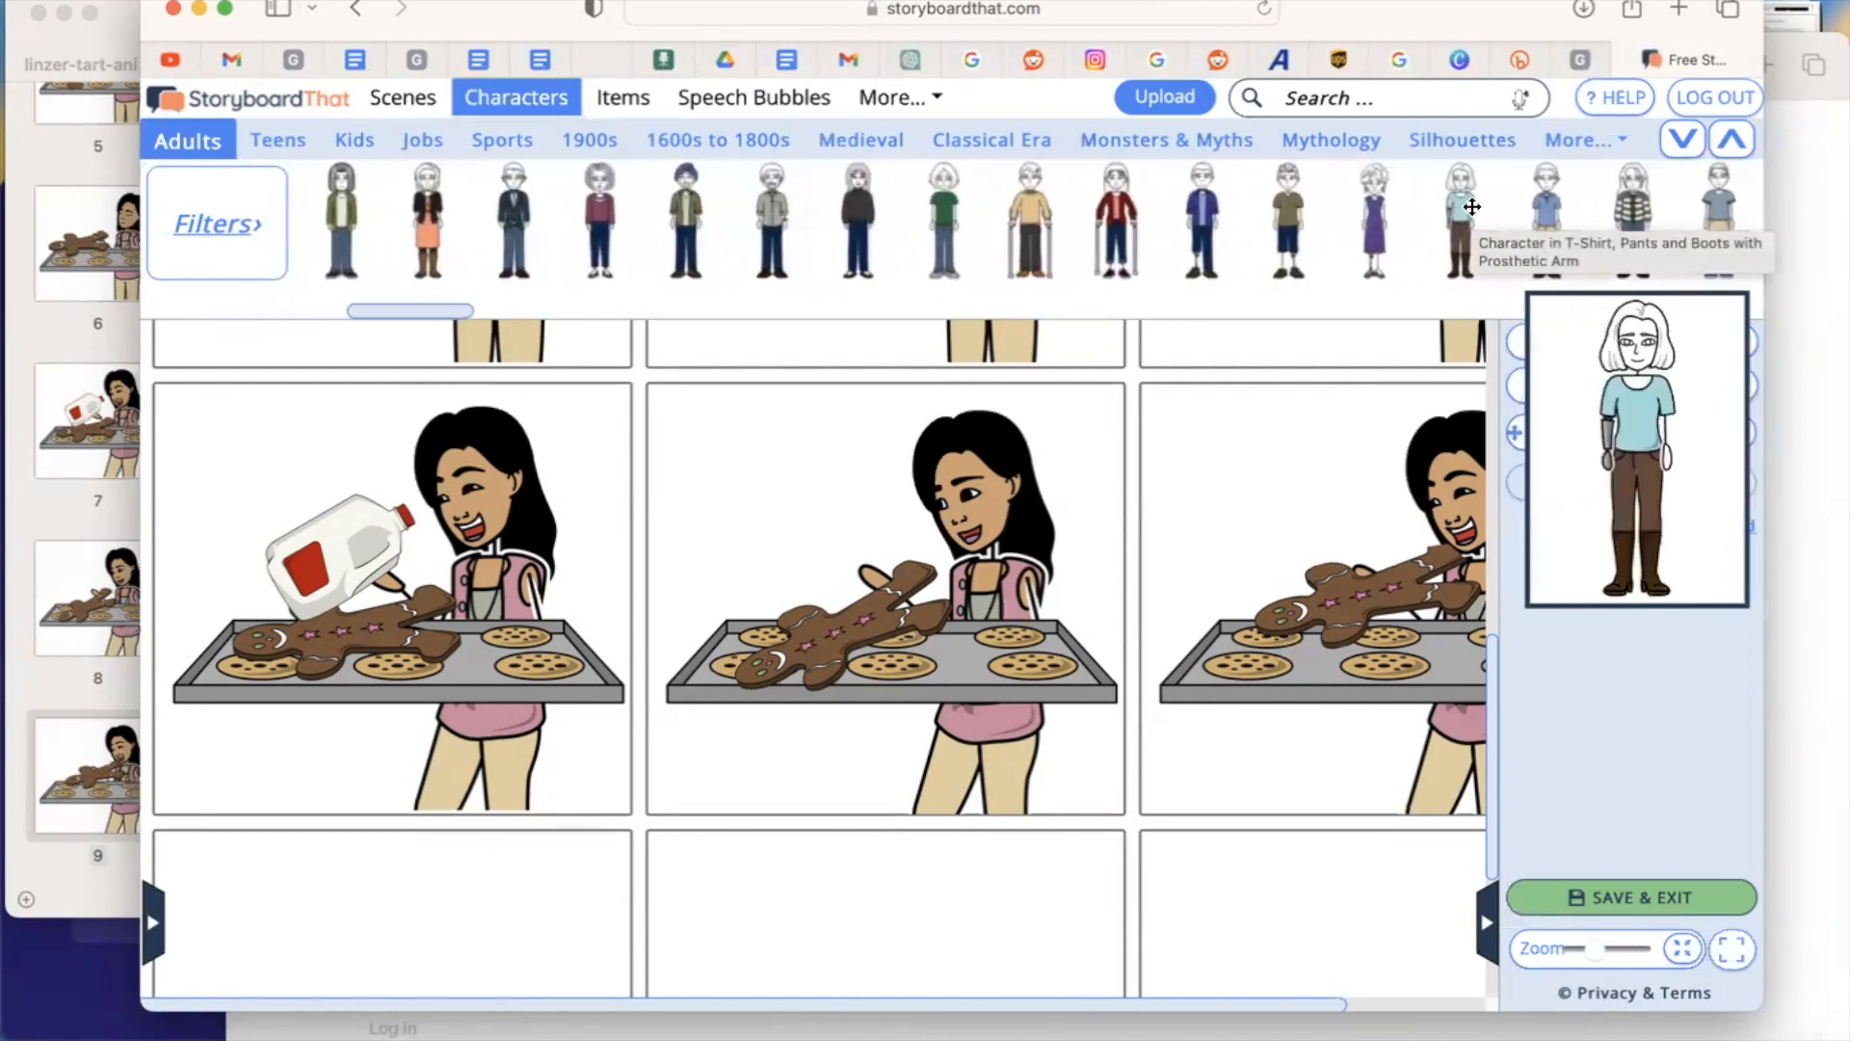
pyautogui.hscroll(3, 1472, 206)
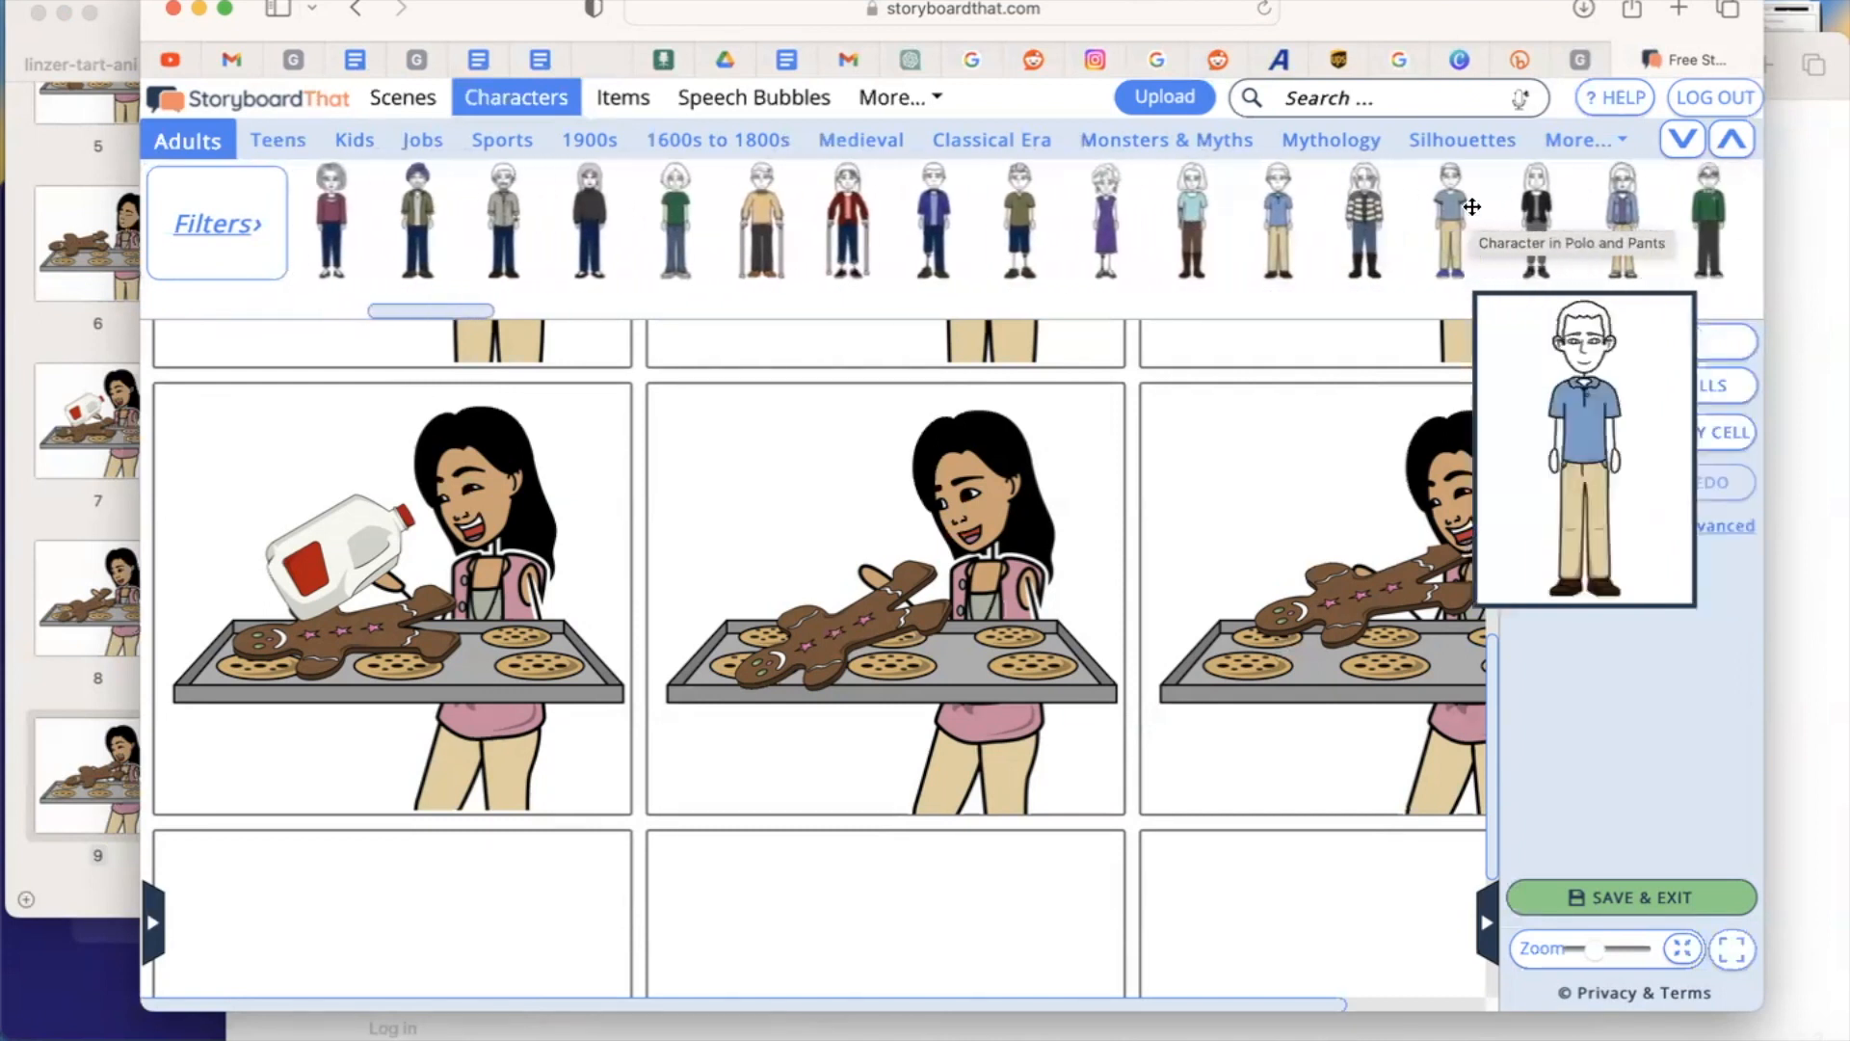
pyautogui.moveTo(765, 255)
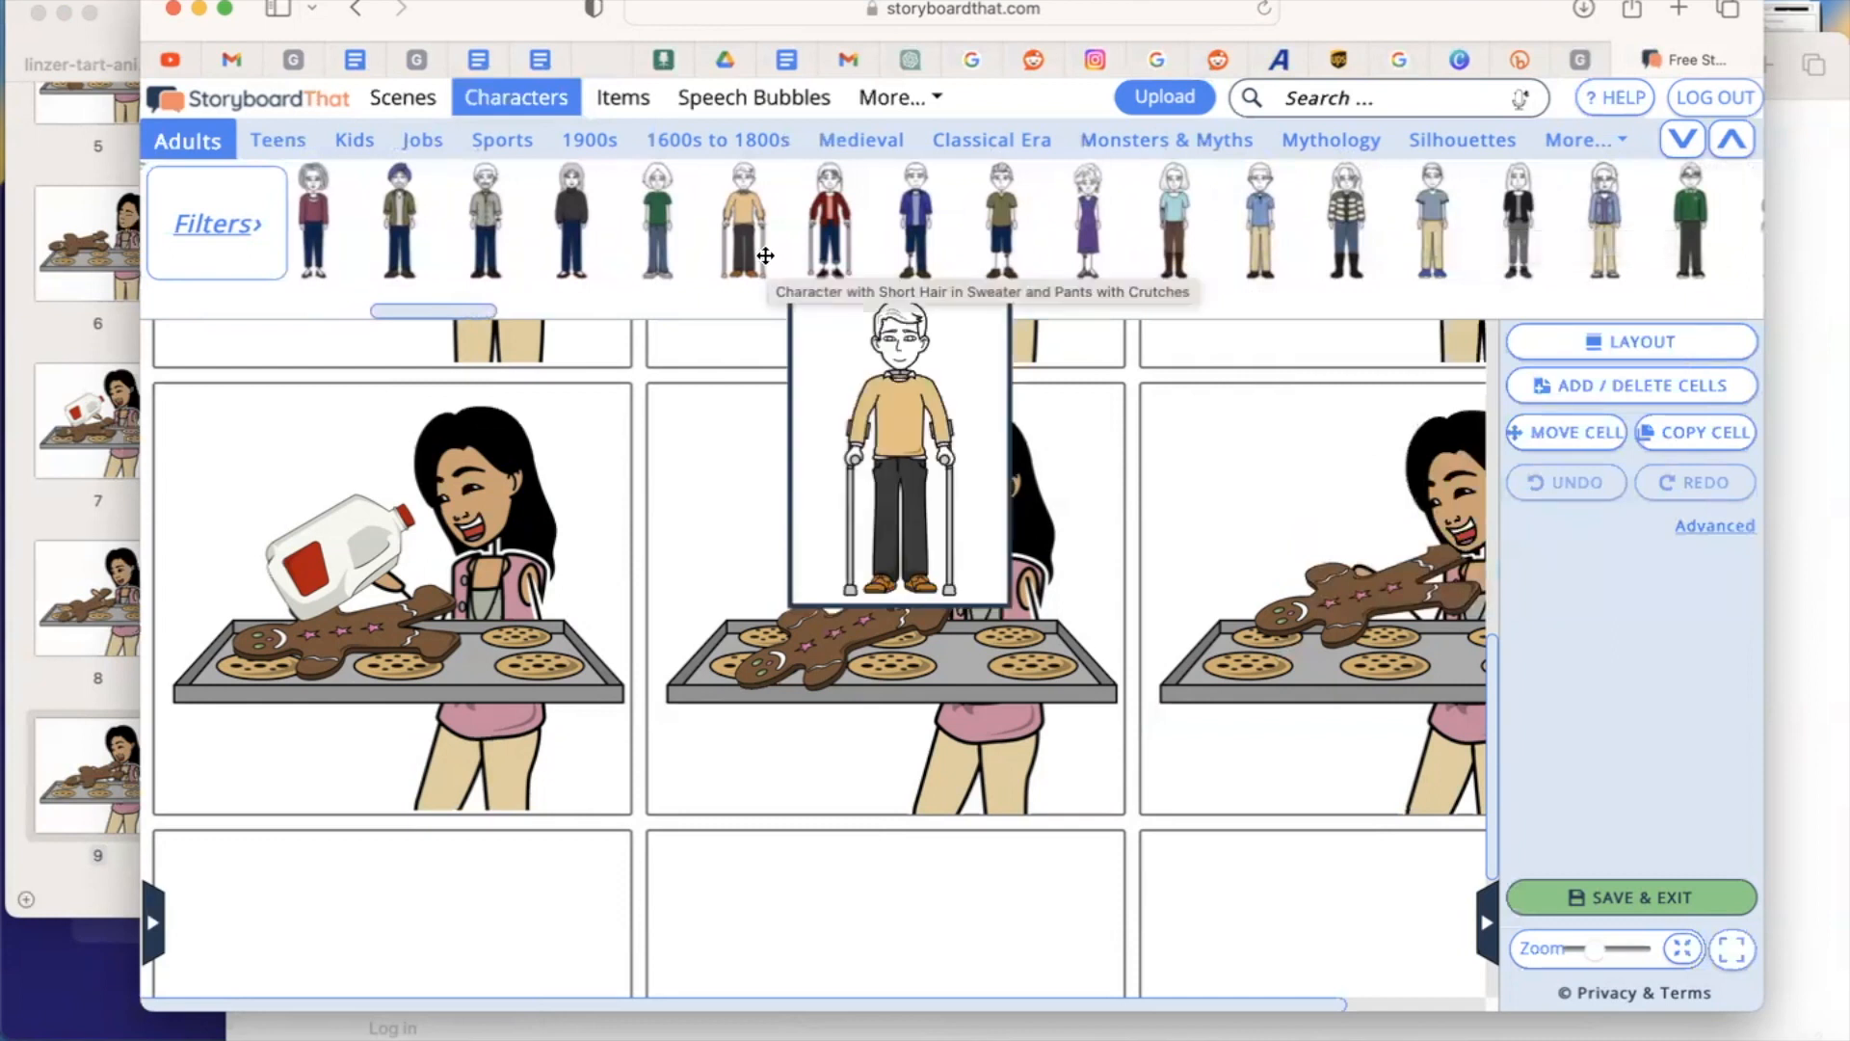
pyautogui.moveTo(1135, 249)
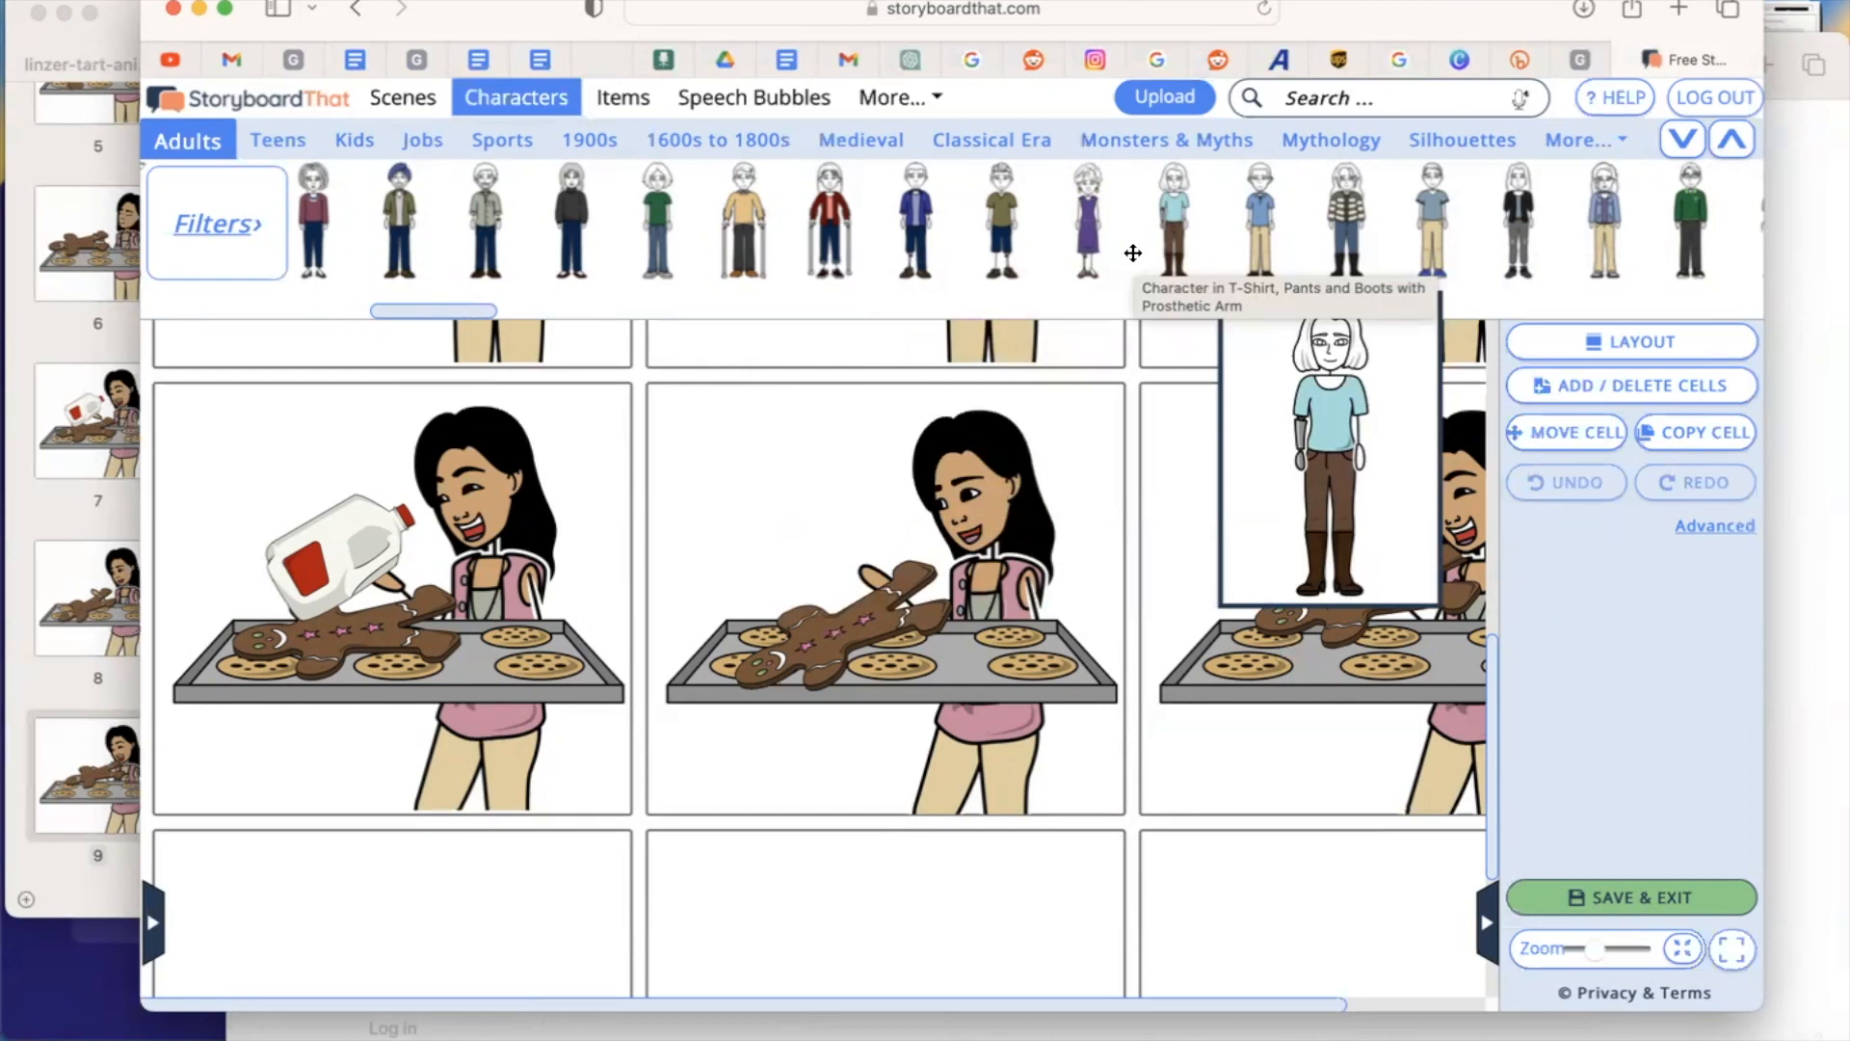
pyautogui.hscroll(10, 1133, 252)
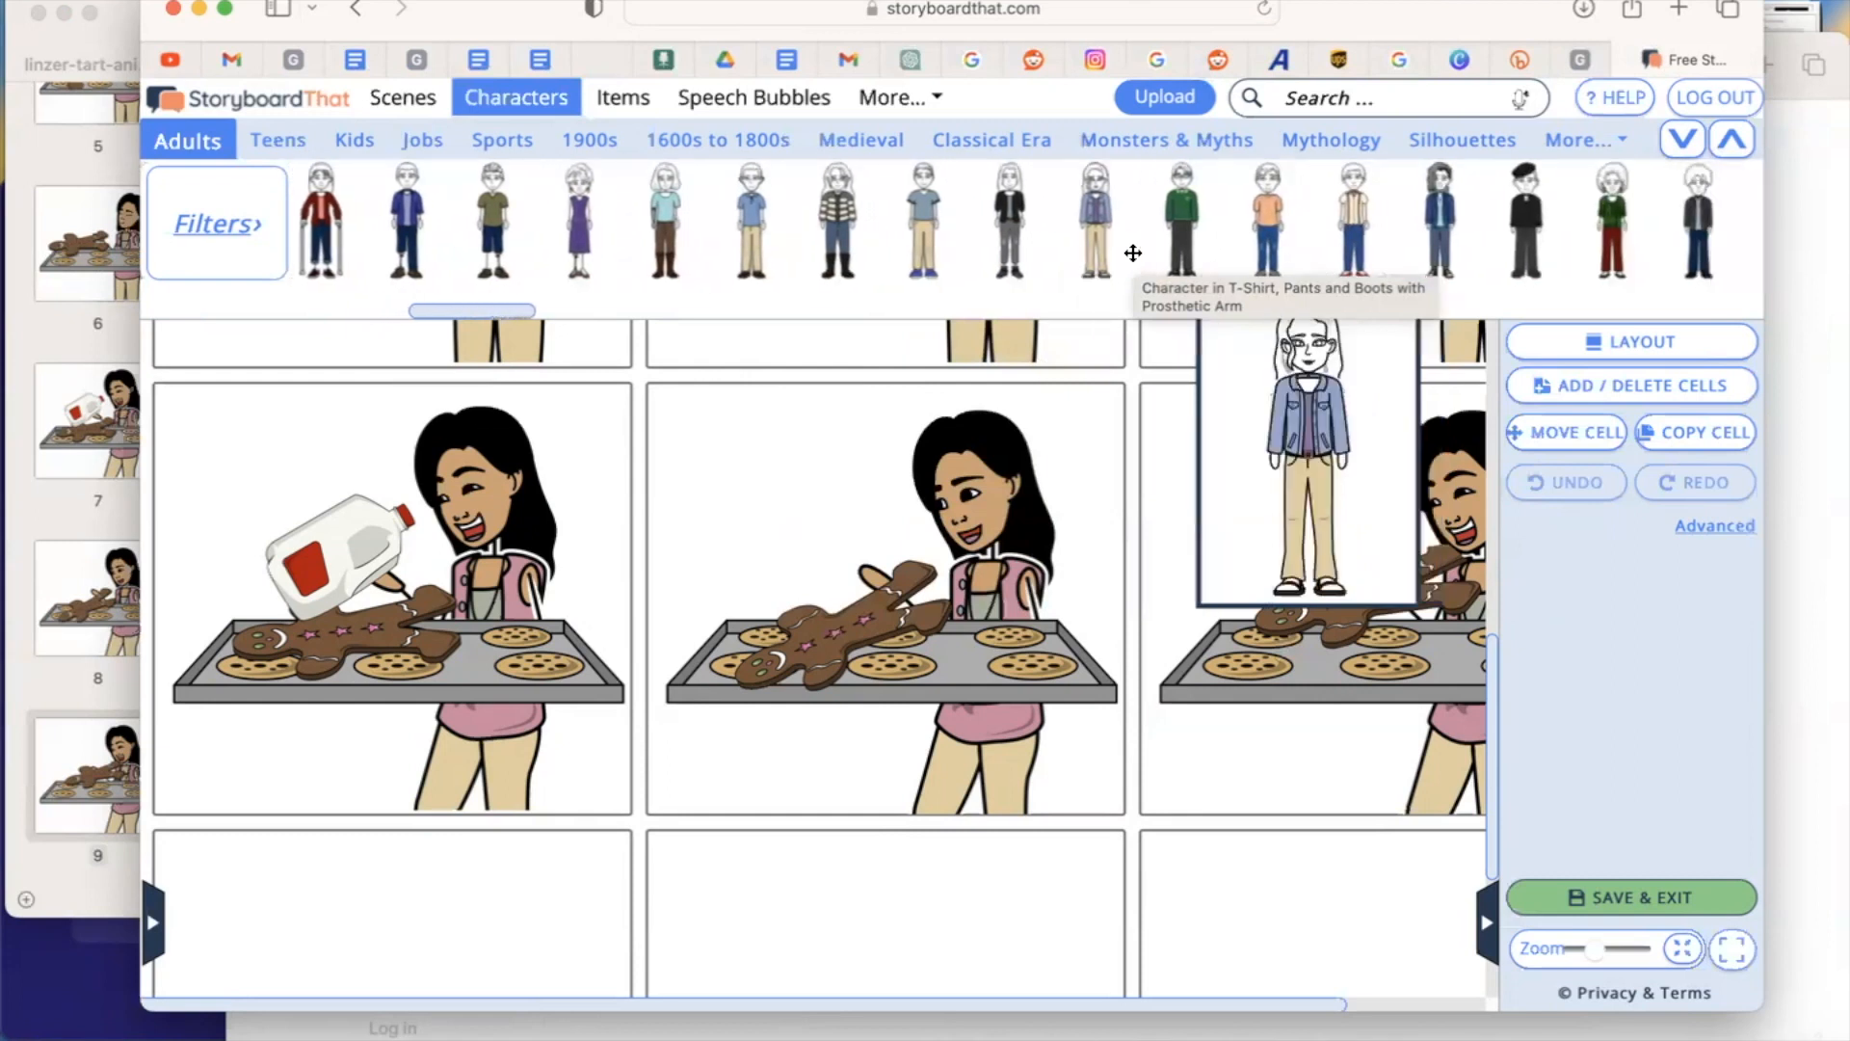
pyautogui.hscroll(-5, 1133, 252)
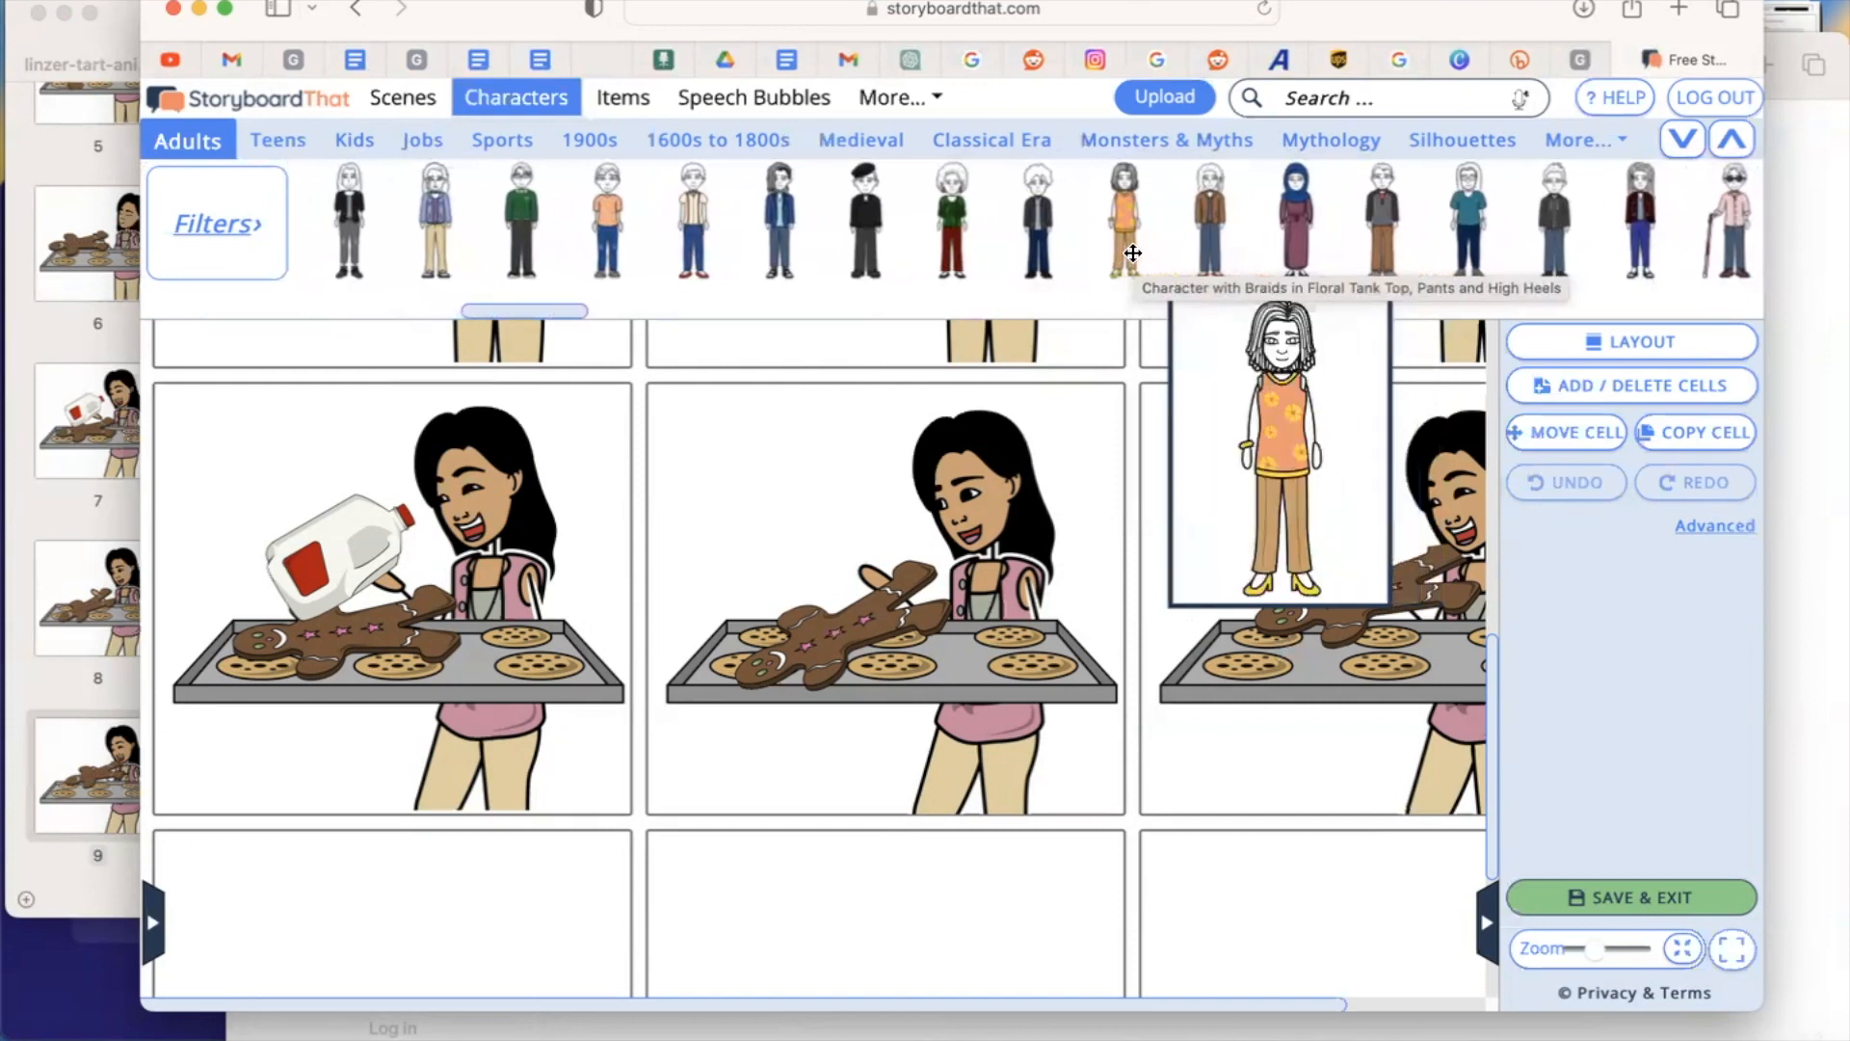
pyautogui.hscroll(-5, 1133, 253)
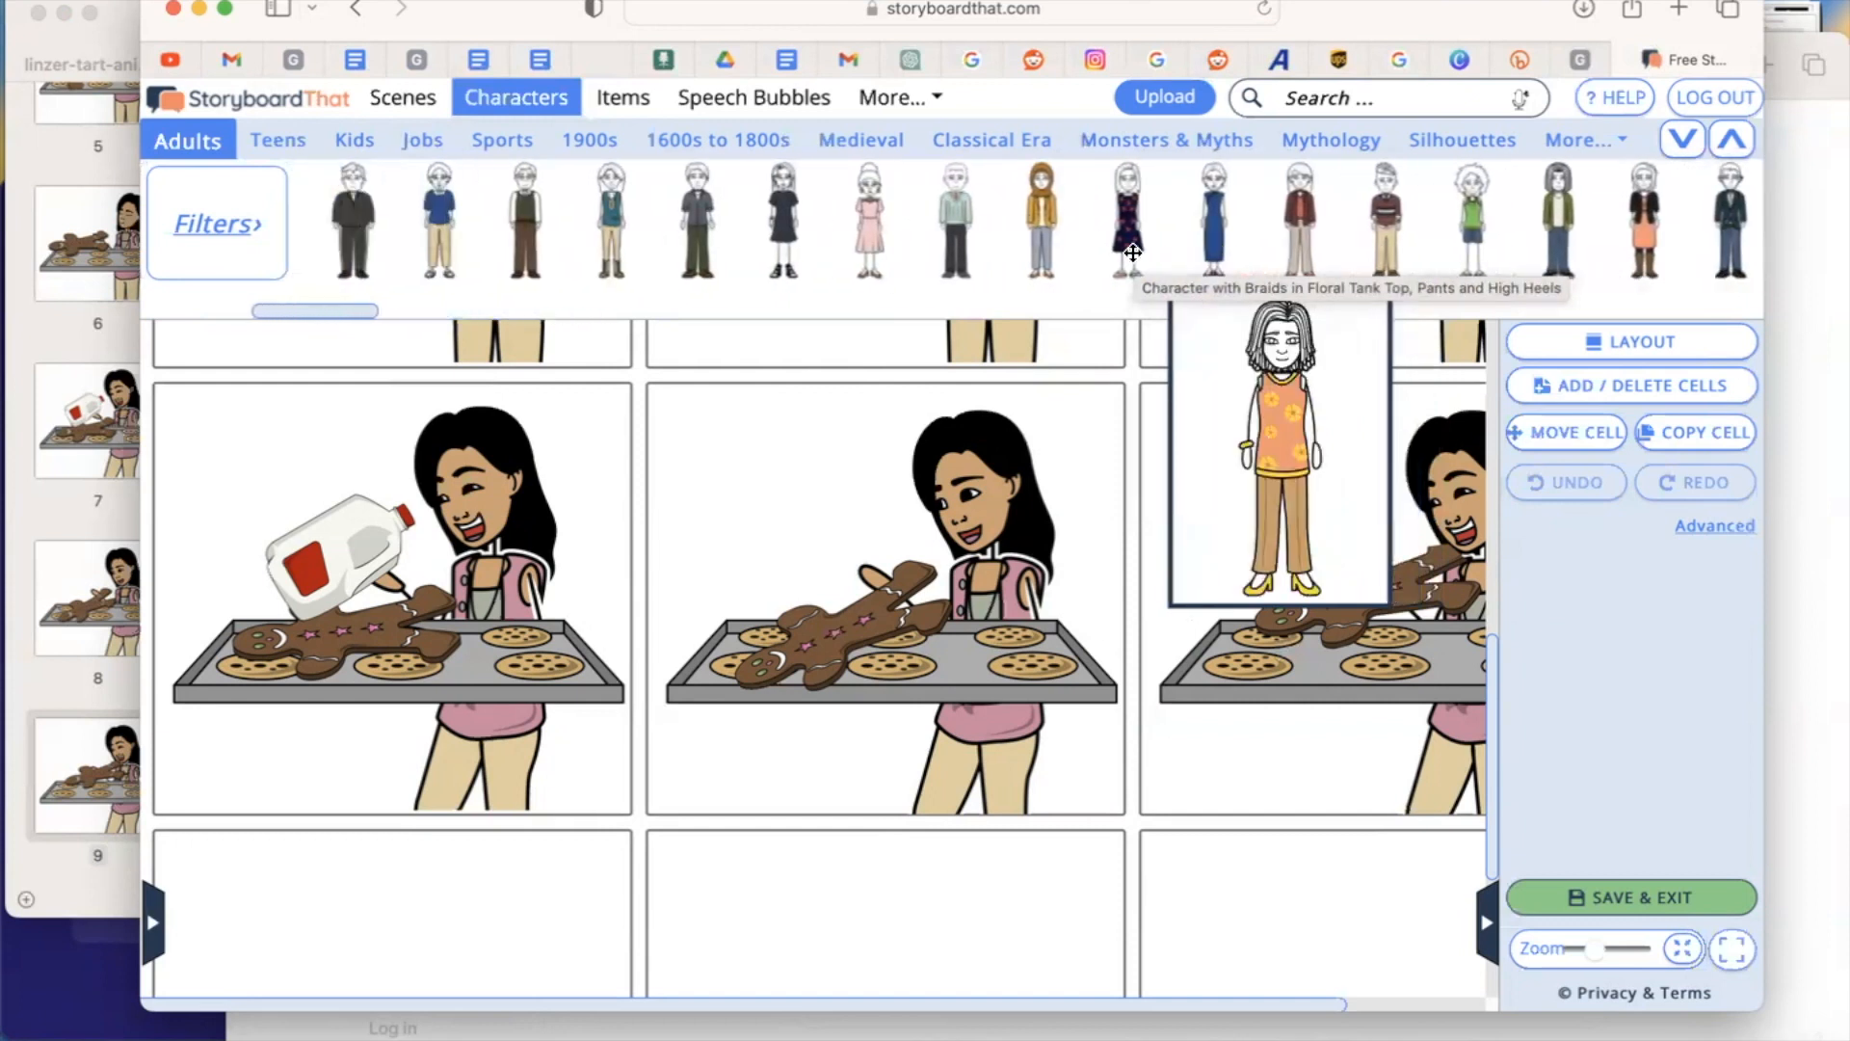
pyautogui.hscroll(-1, 1133, 252)
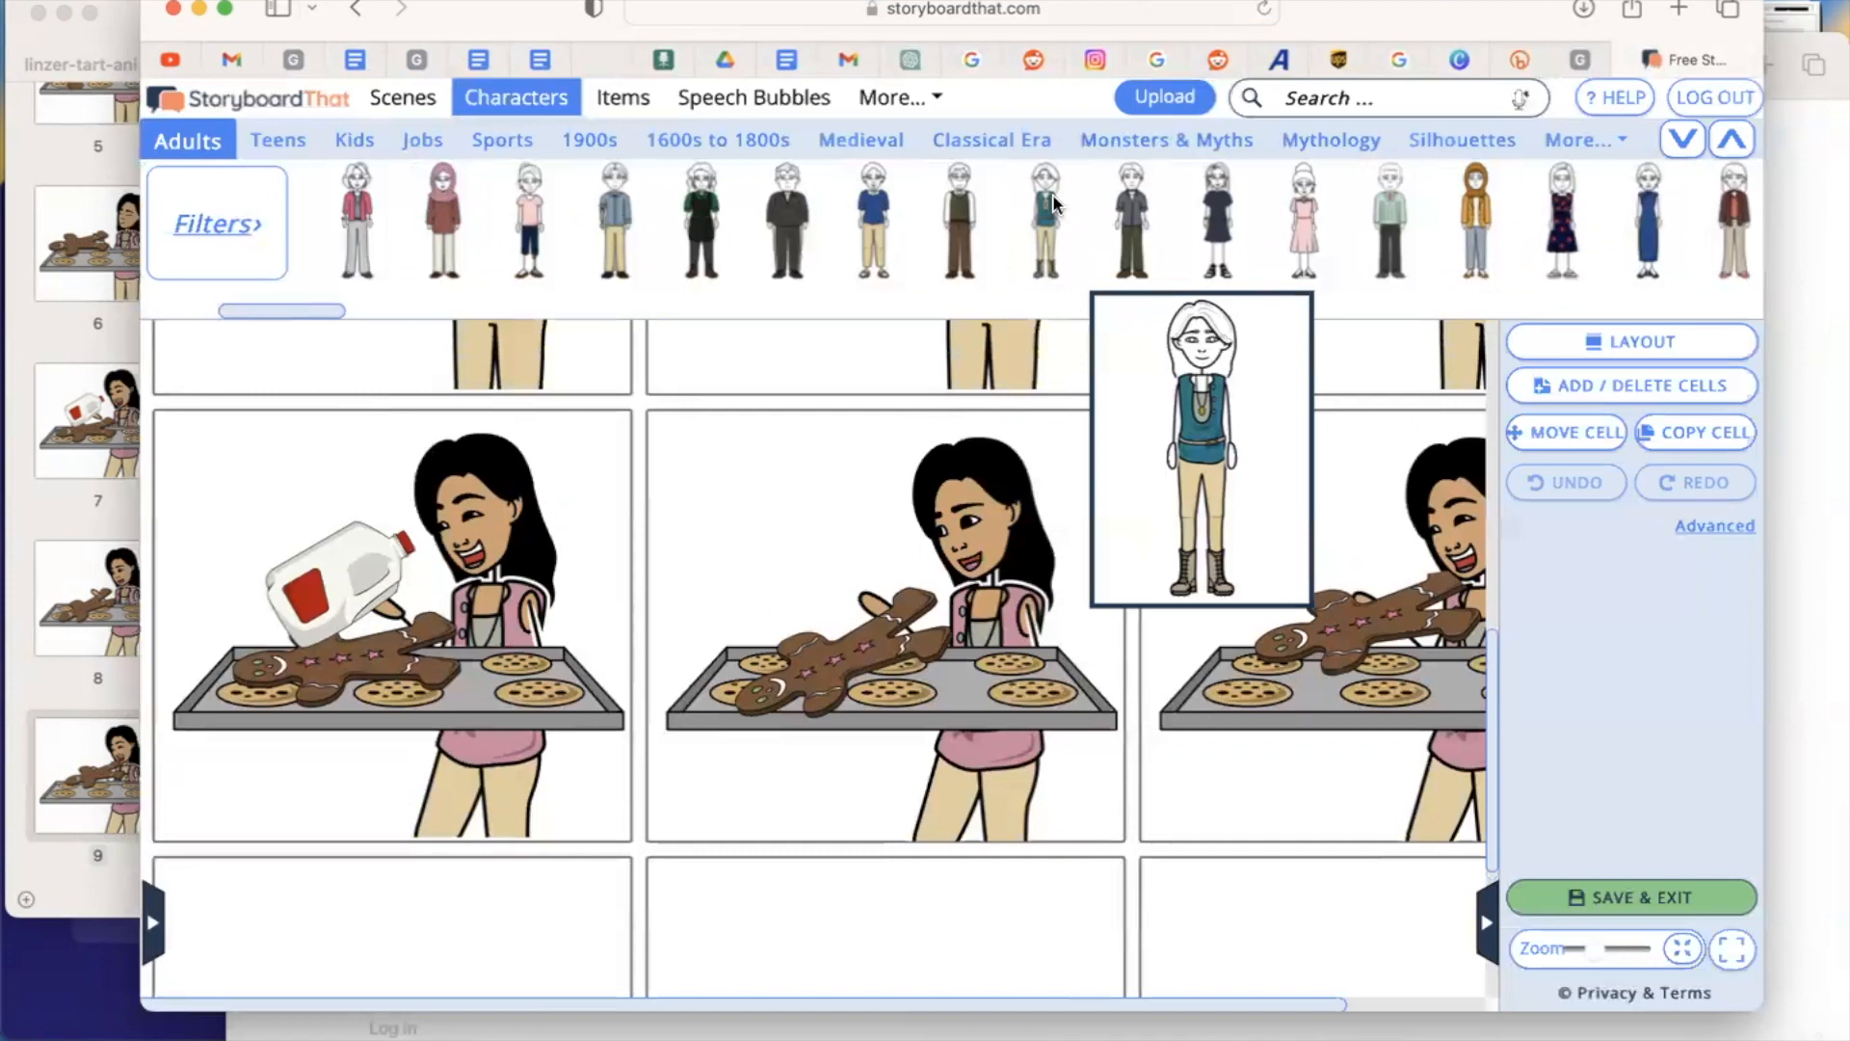
pyautogui.moveTo(1050, 199); pyautogui.dragTo(502, 899)
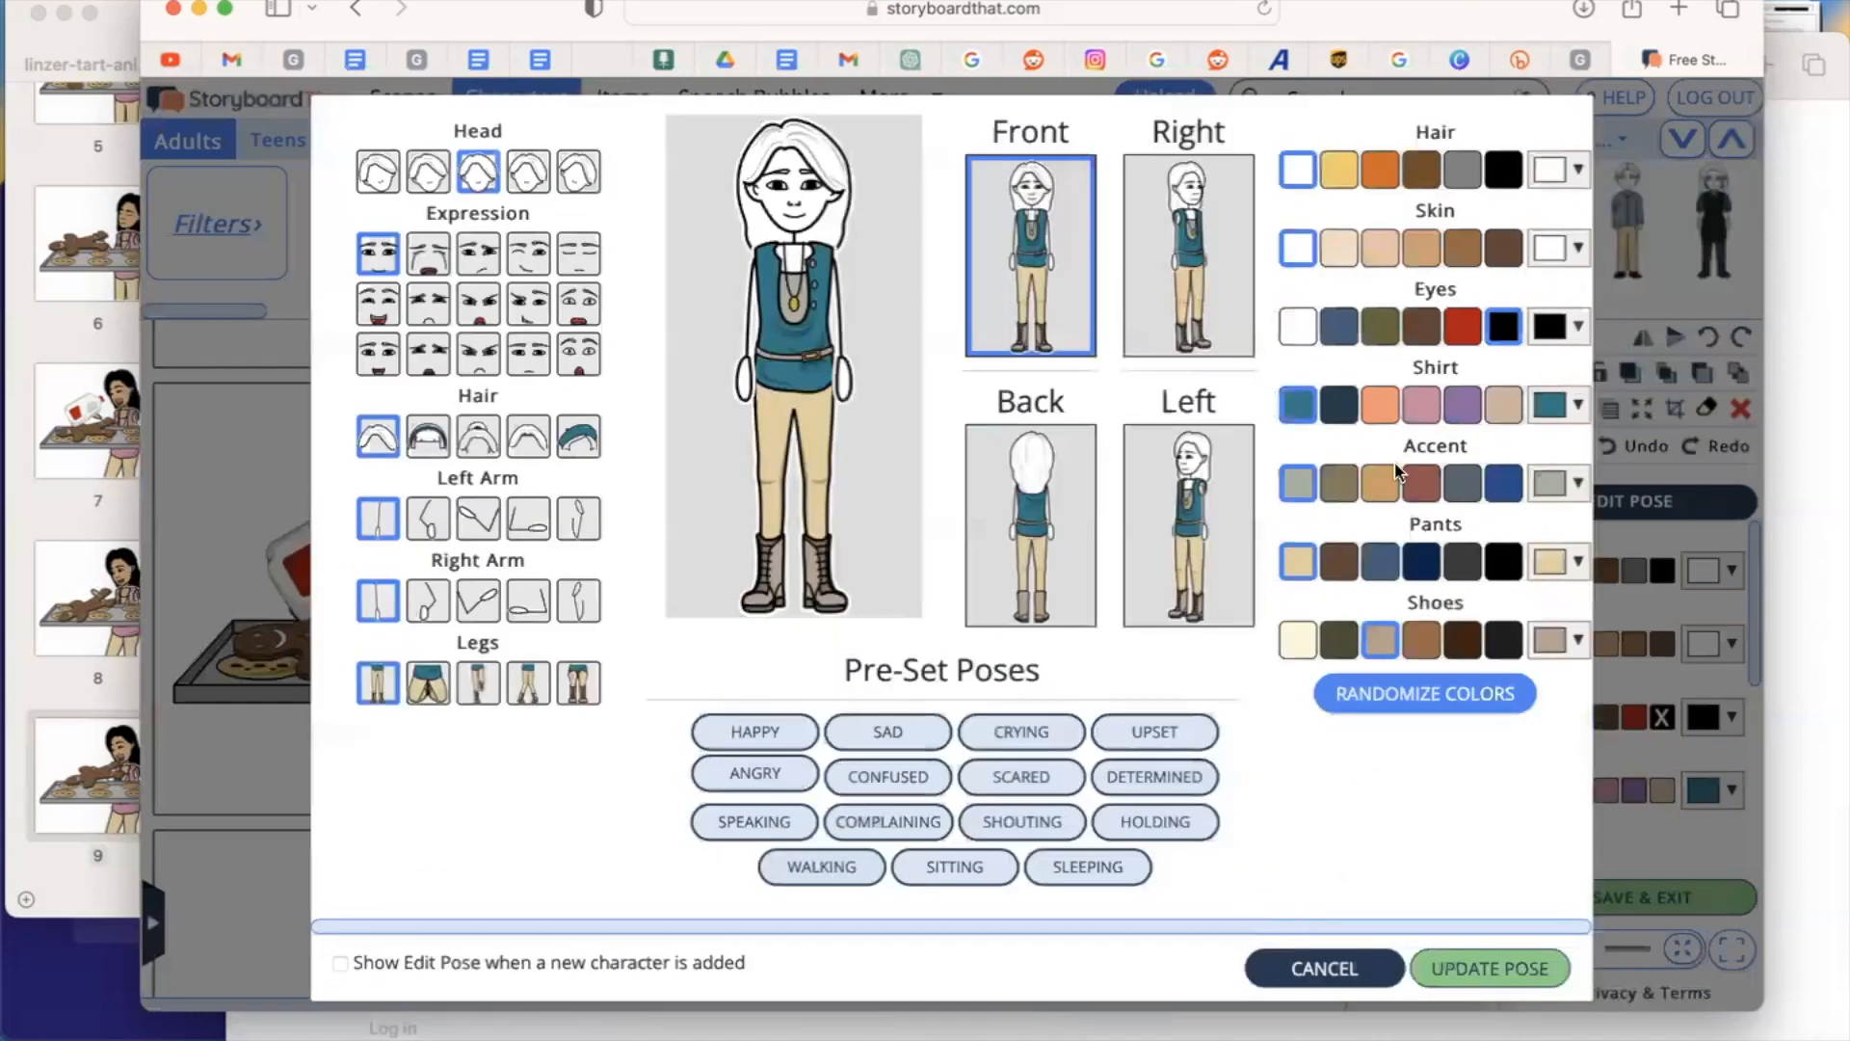
# Step: Color the new character with black hair, medium tan skin and a pink shirt in the pose editor
pyautogui.click(1508, 170)
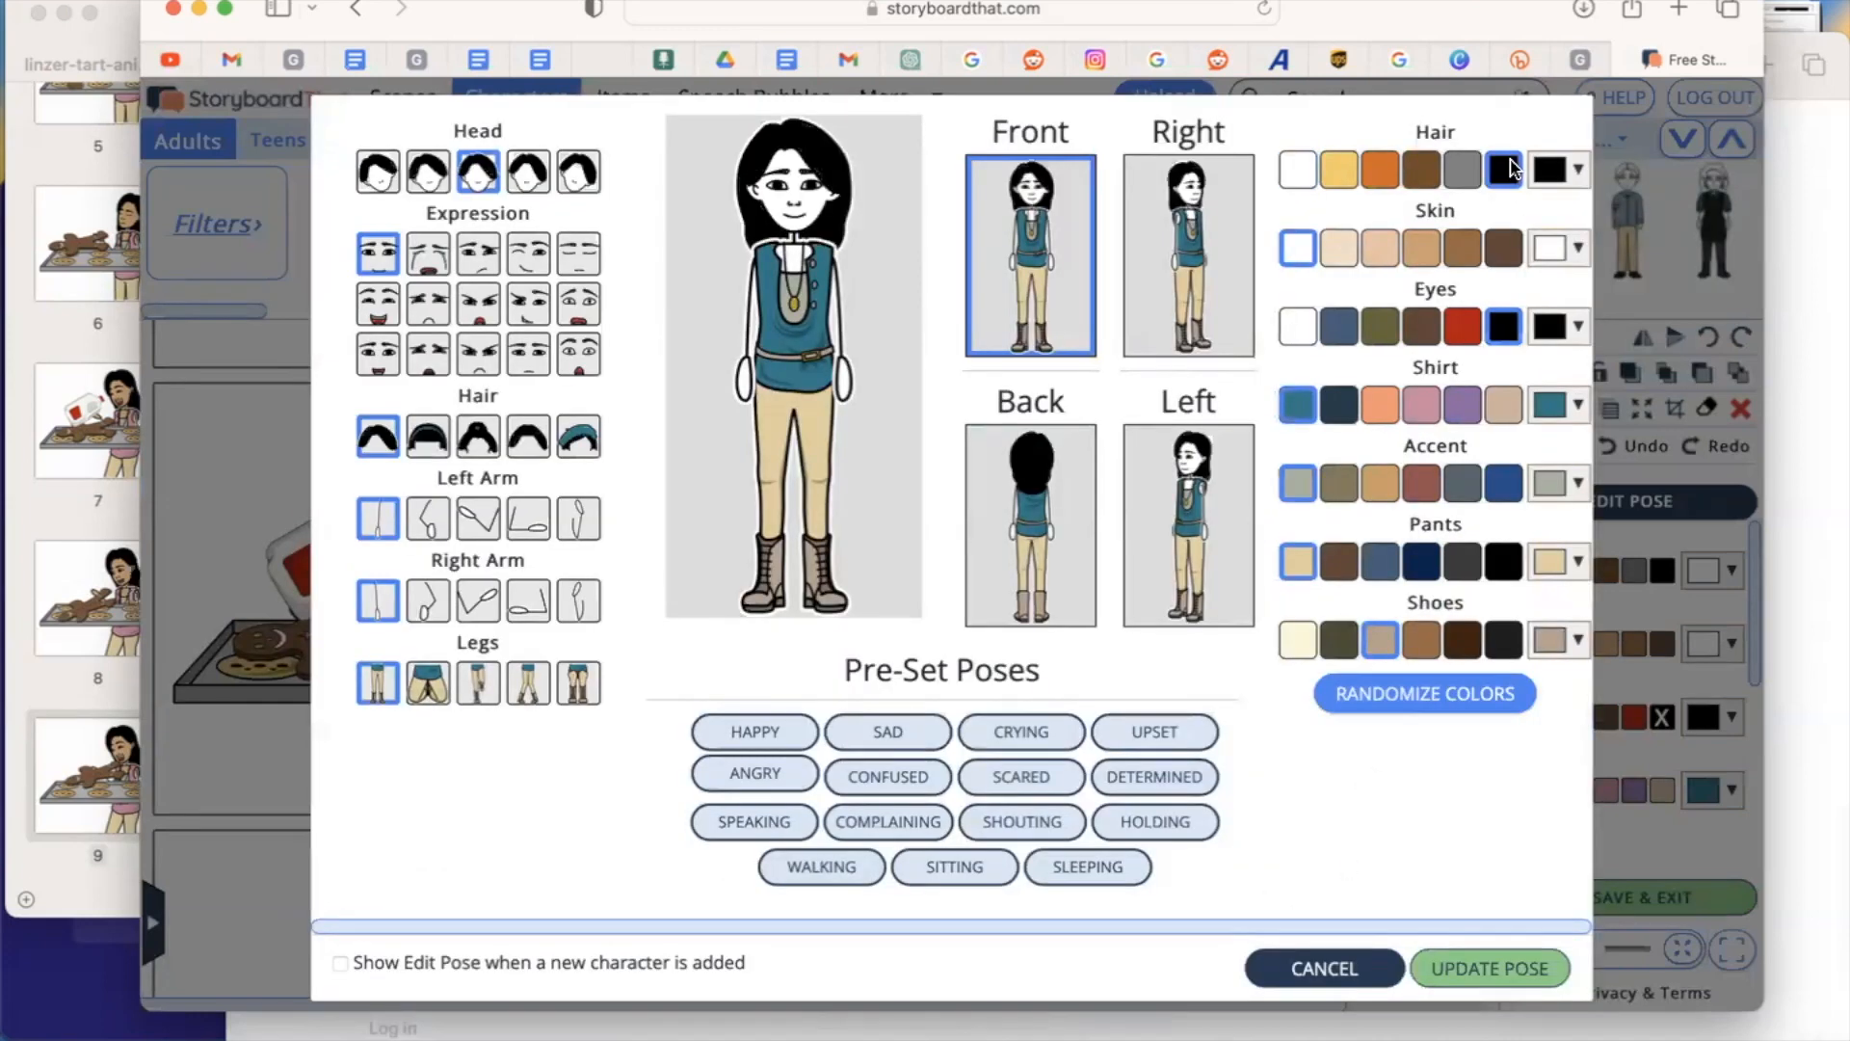
pyautogui.click(1417, 256)
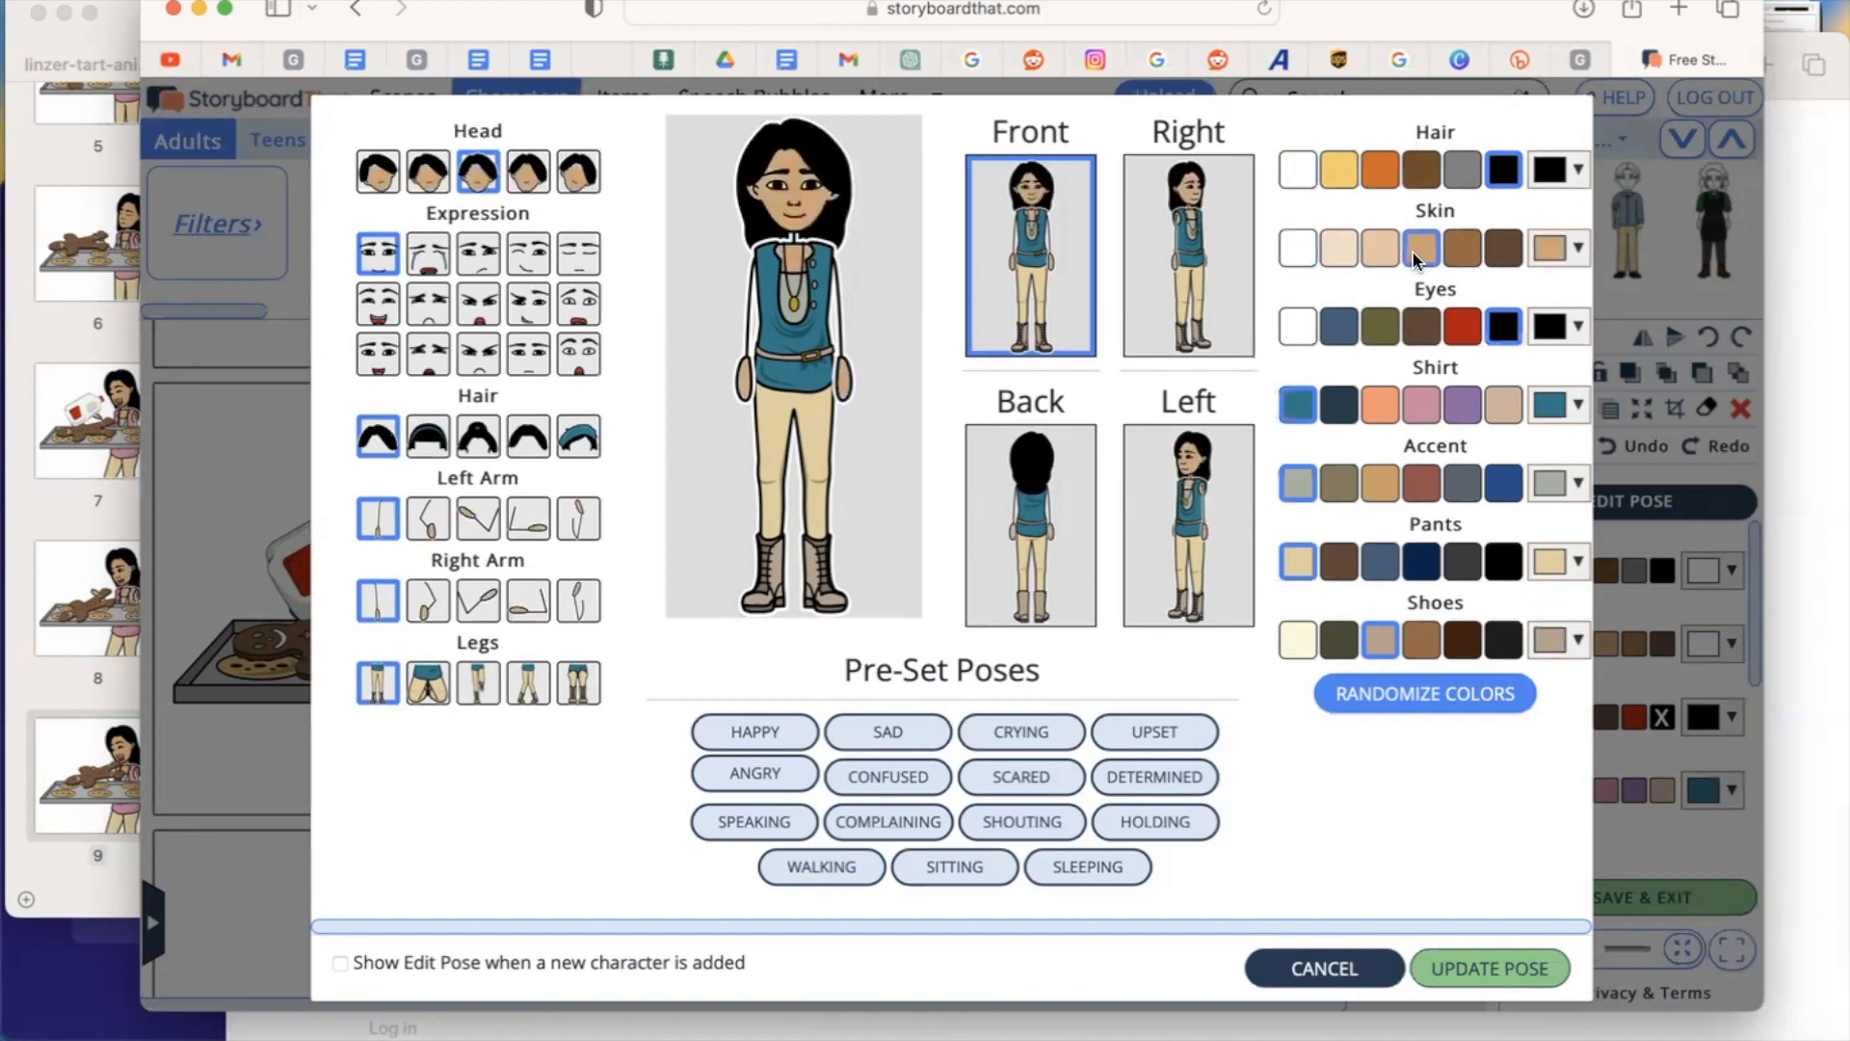
pyautogui.click(1418, 406)
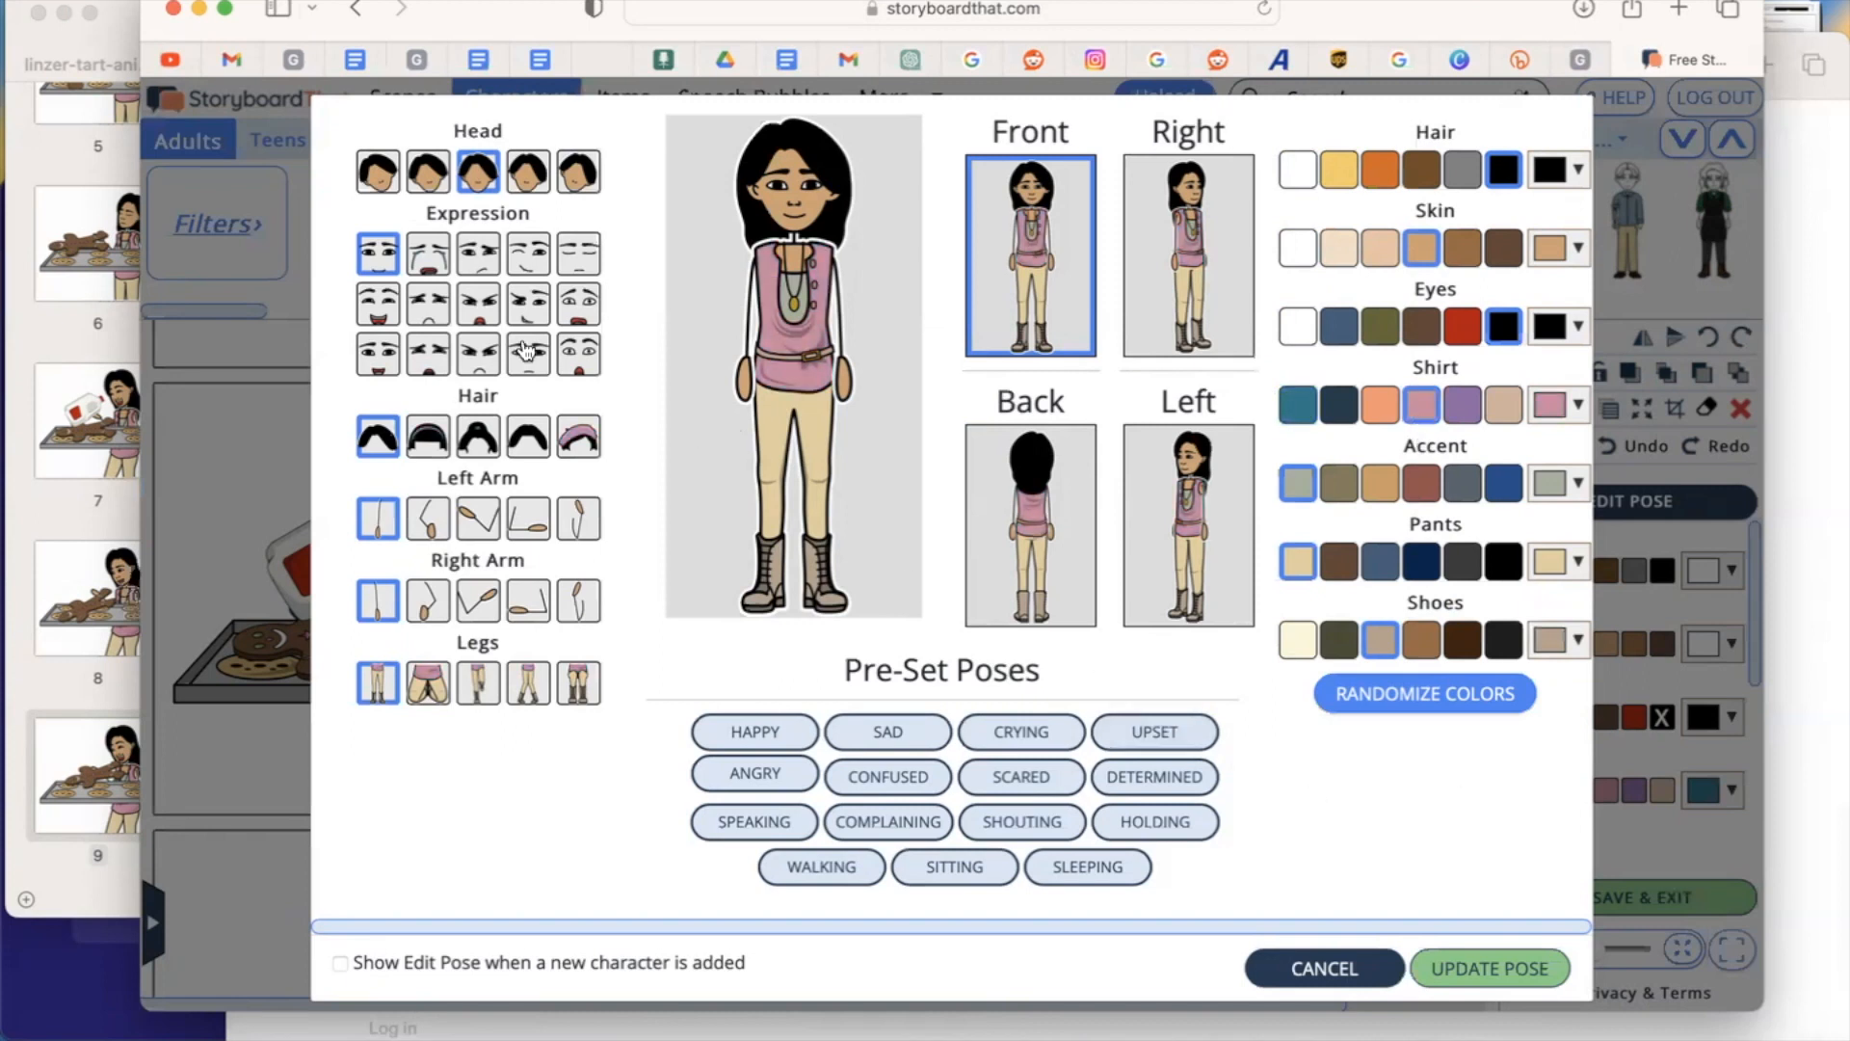
# Step: Give the character an angry, open-mouthed expression, try the back and right views, and turn it to the Left view
pyautogui.click(491, 319)
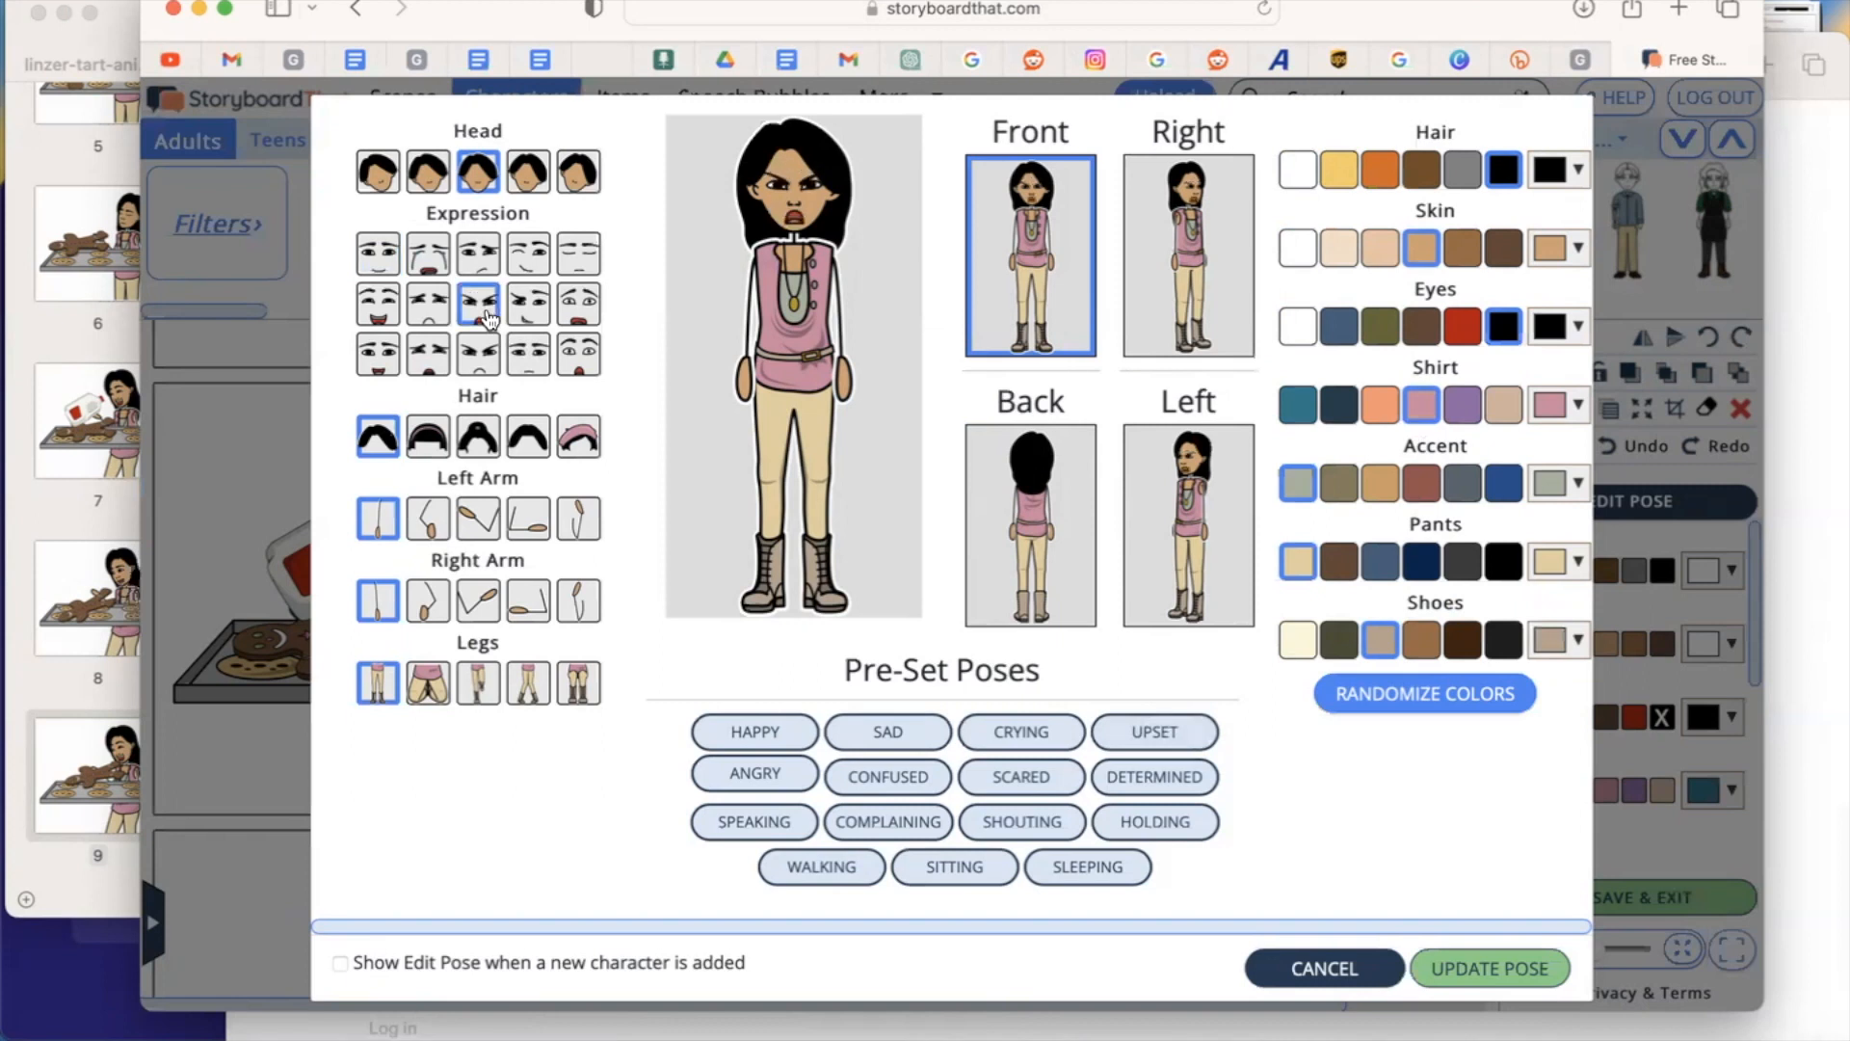
pyautogui.click(1036, 511)
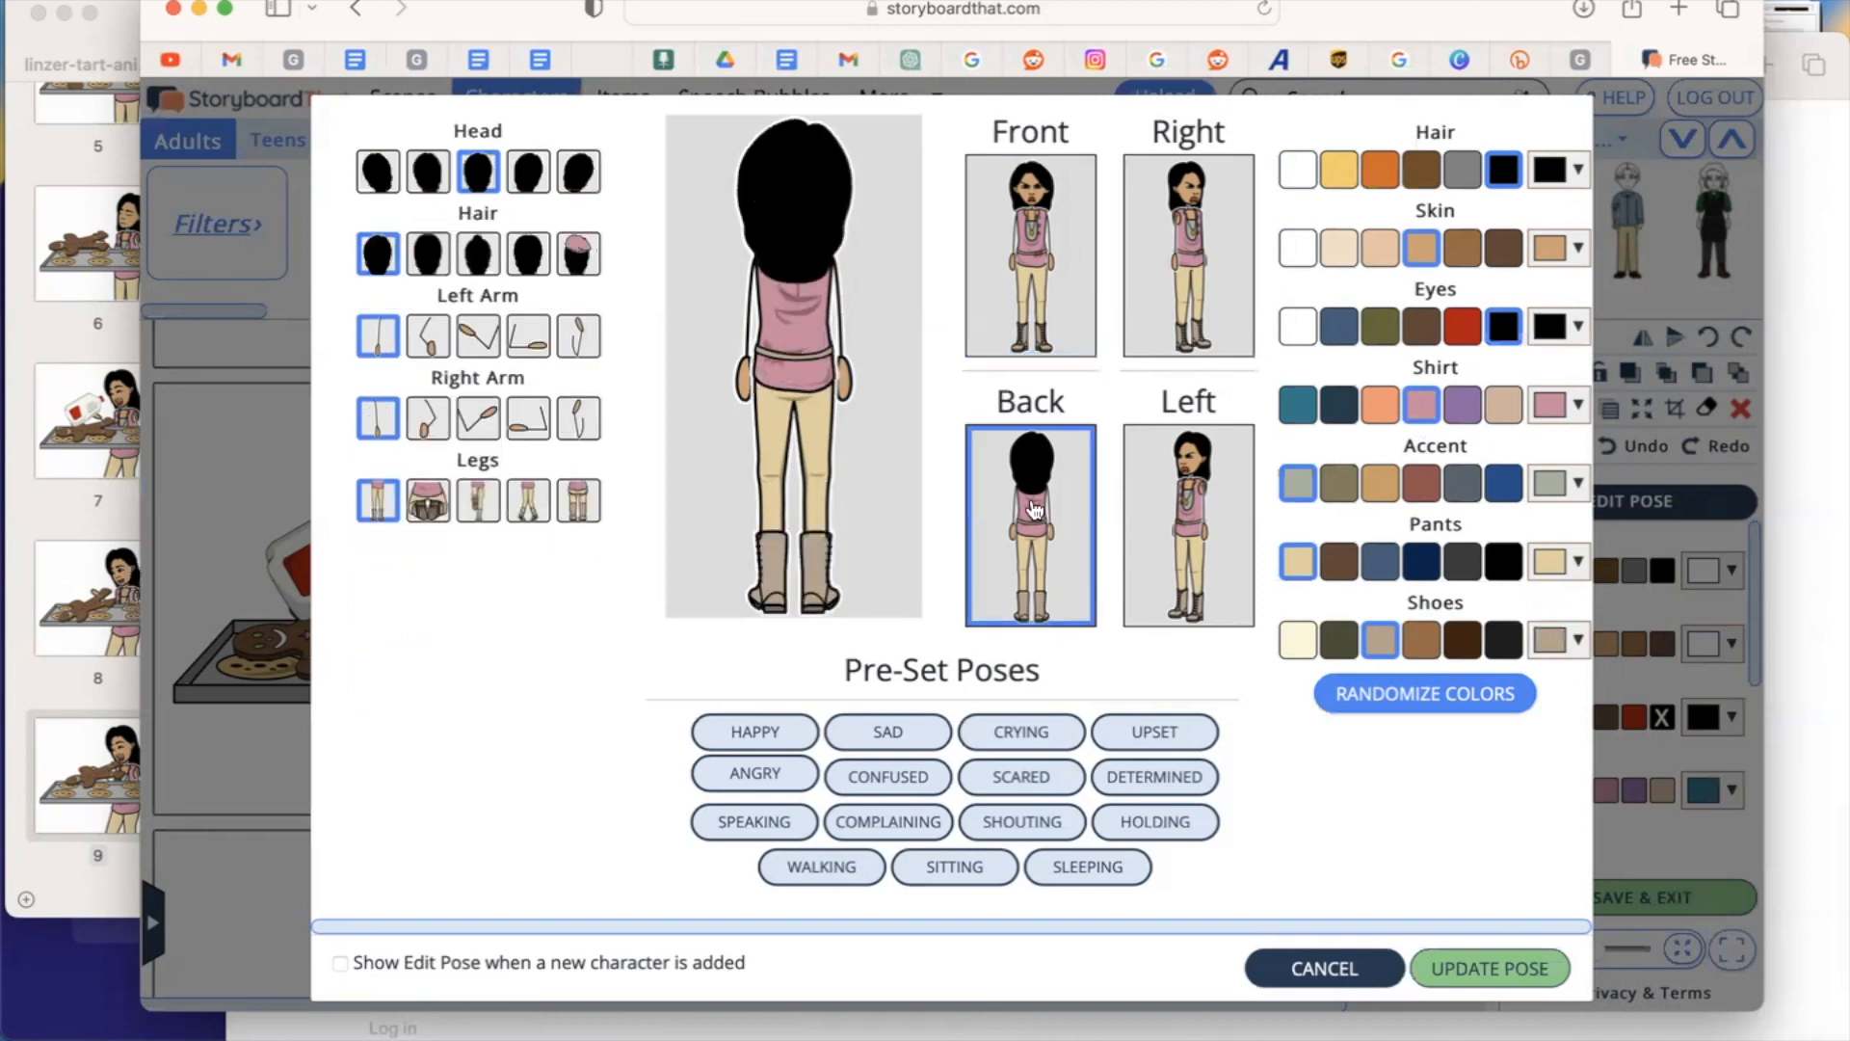
pyautogui.click(1187, 497)
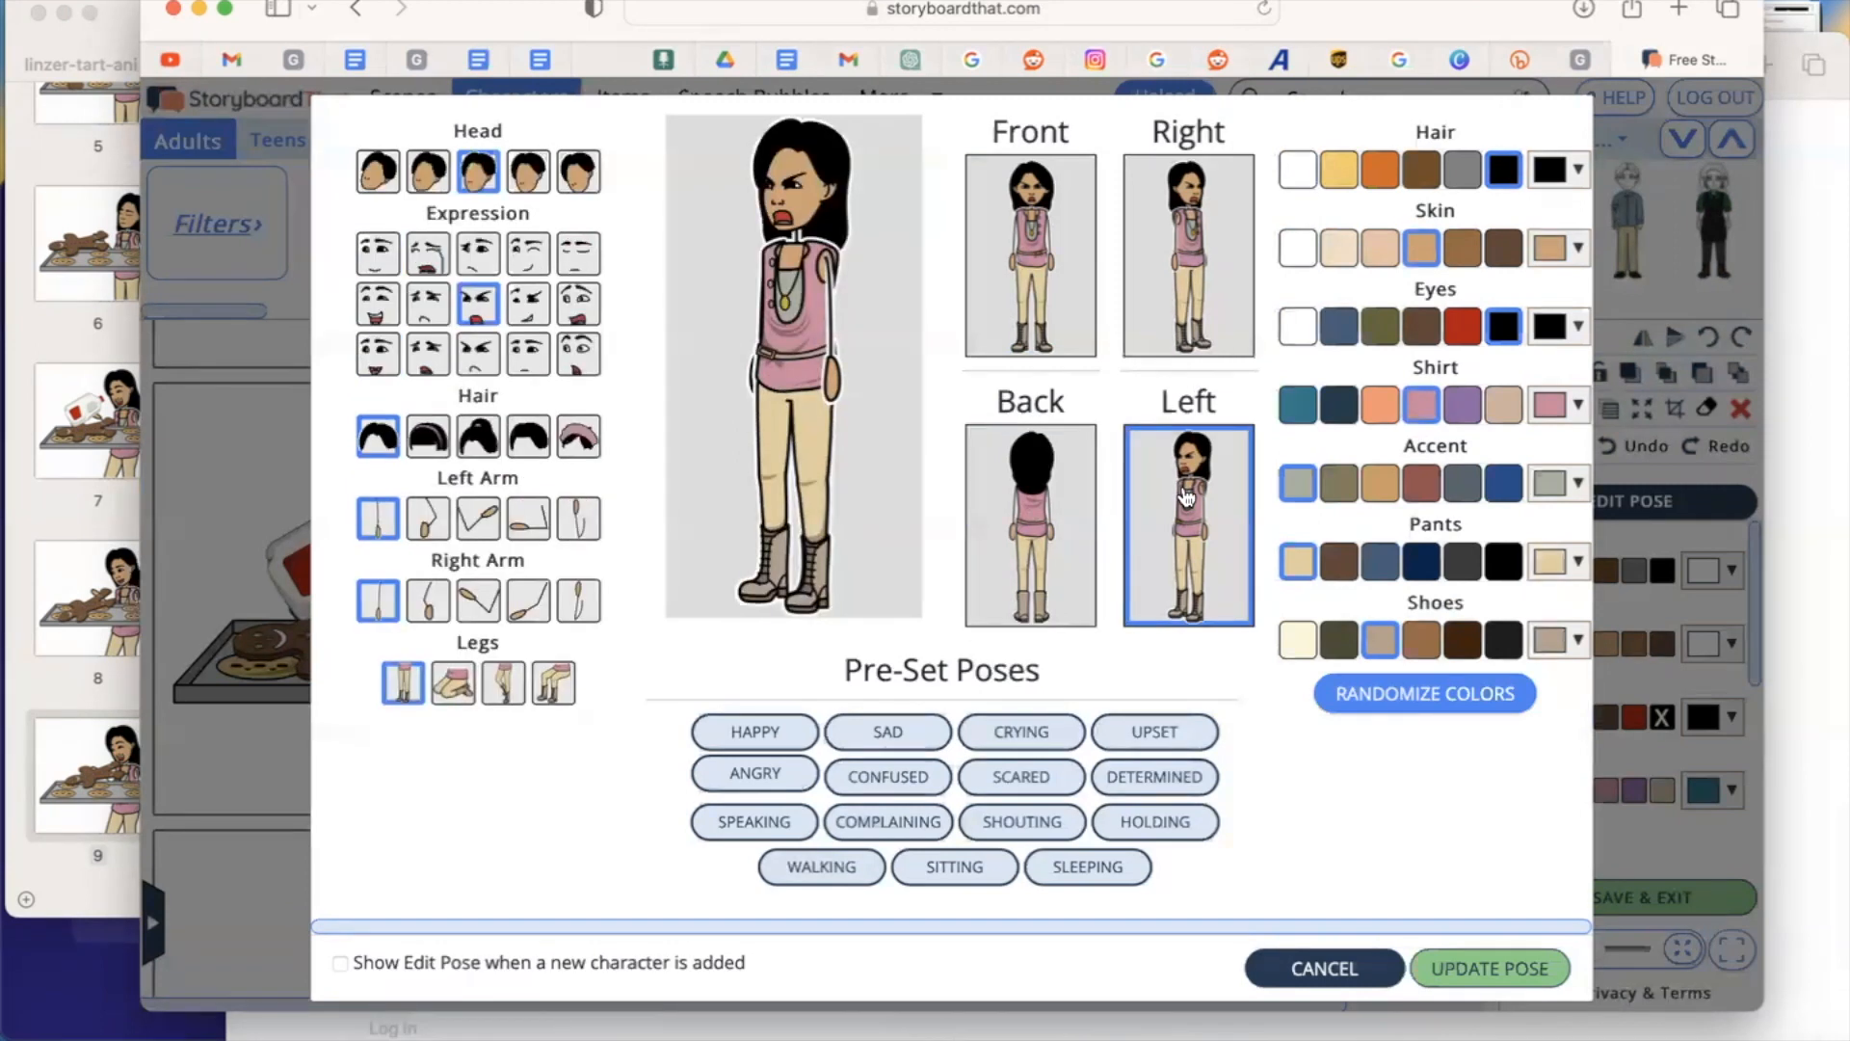
pyautogui.click(1200, 328)
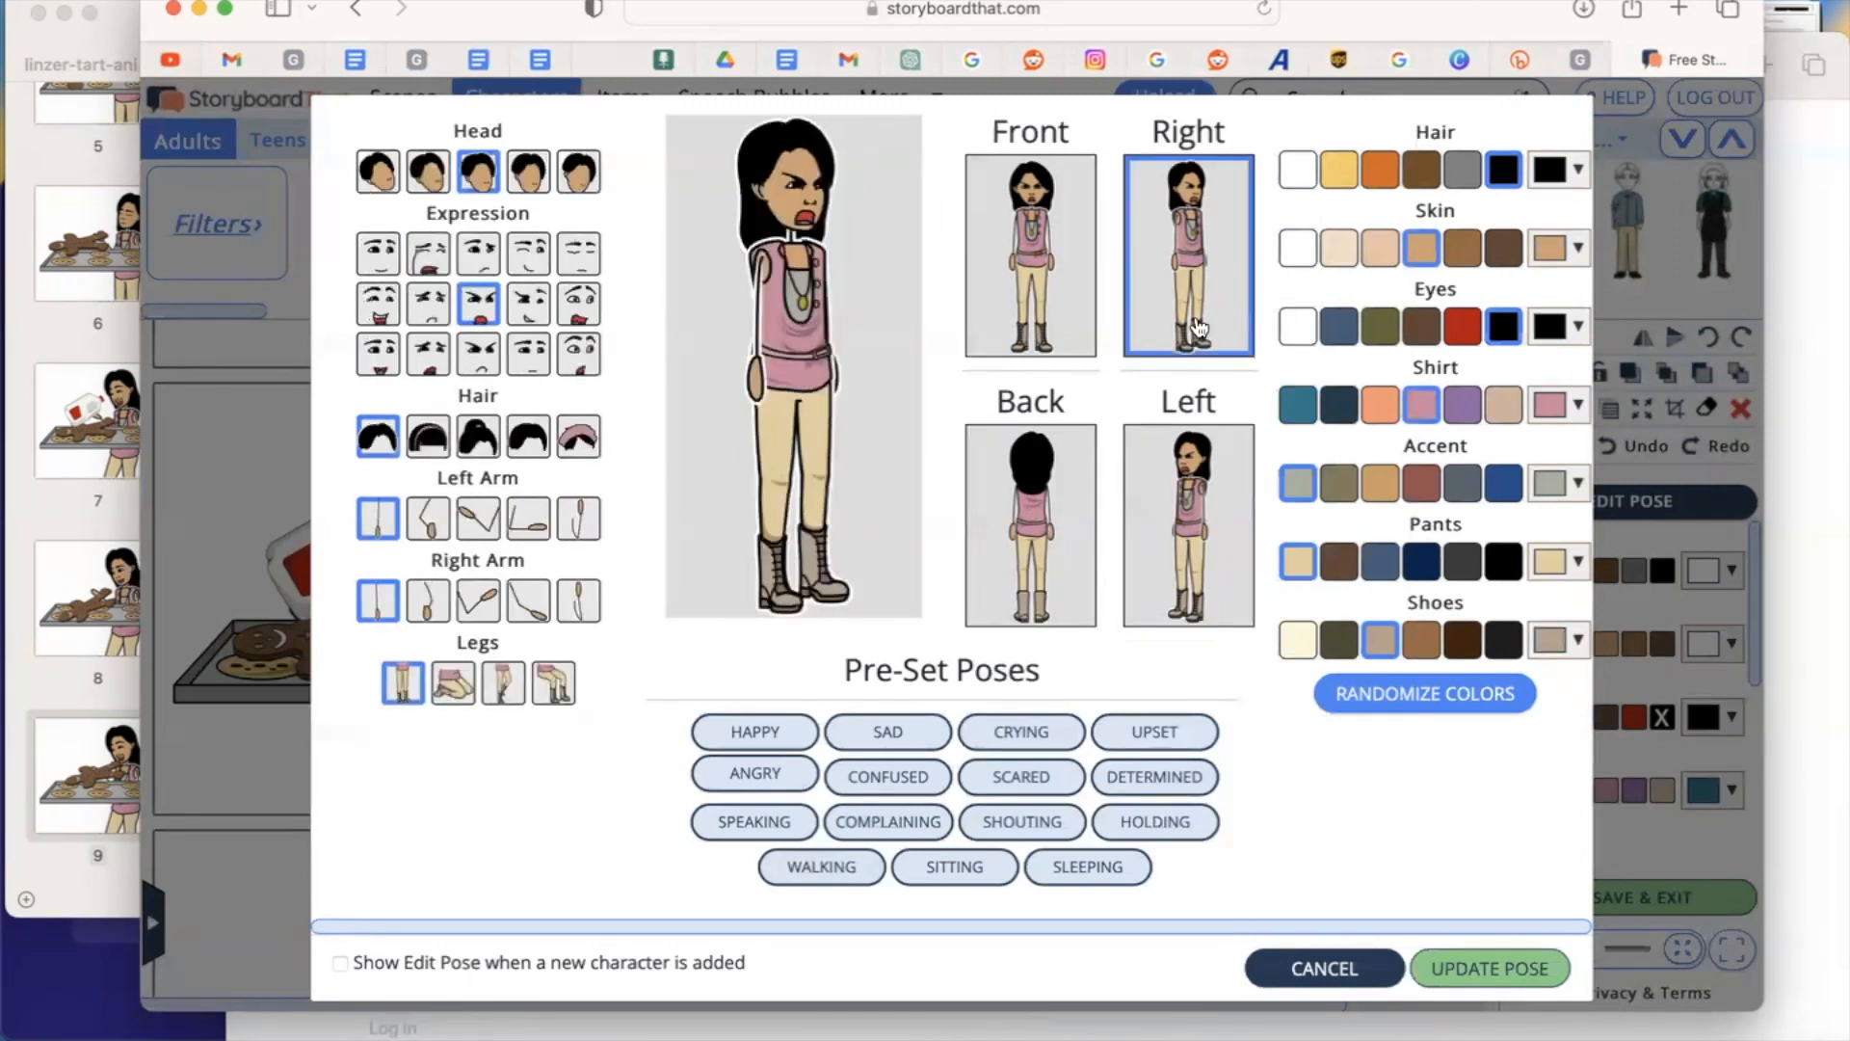
pyautogui.click(1192, 482)
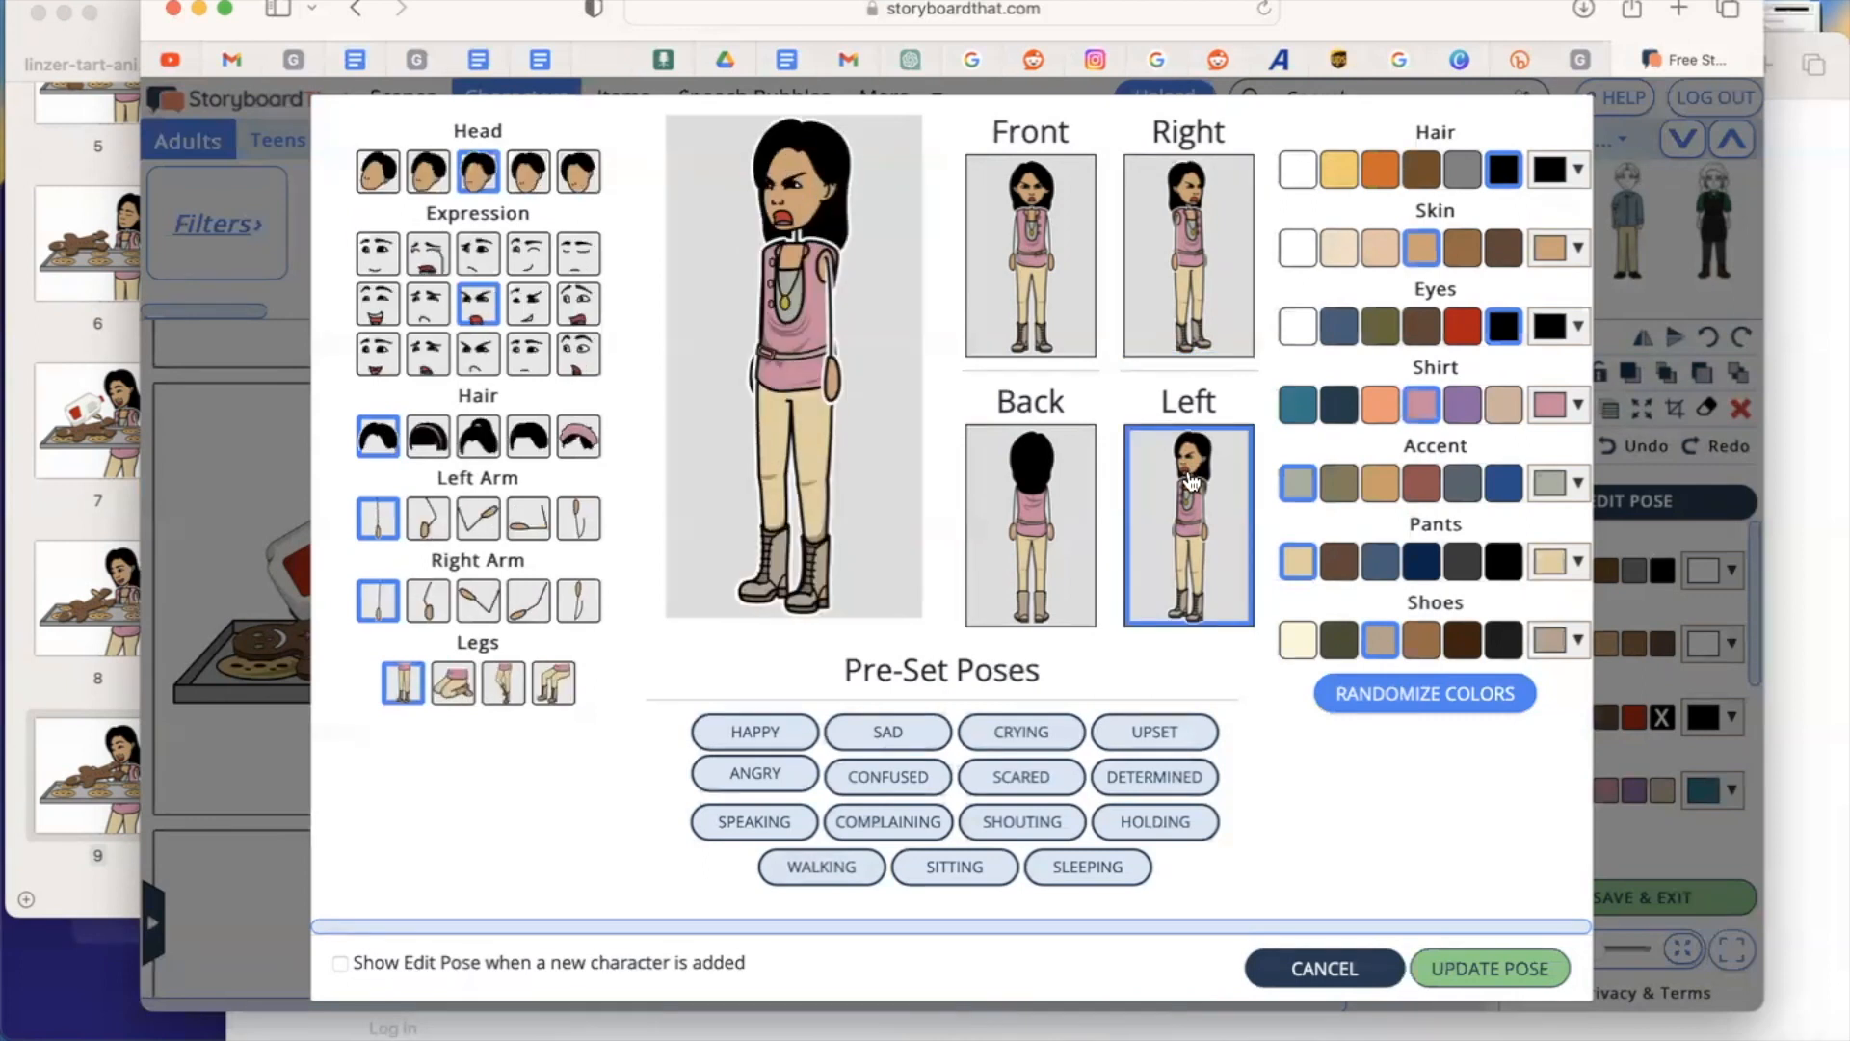
# Step: Pose the character with the left arm bent at the hip, head tilted back, one leg bent and the right arm raised outward
pyautogui.click(435, 522)
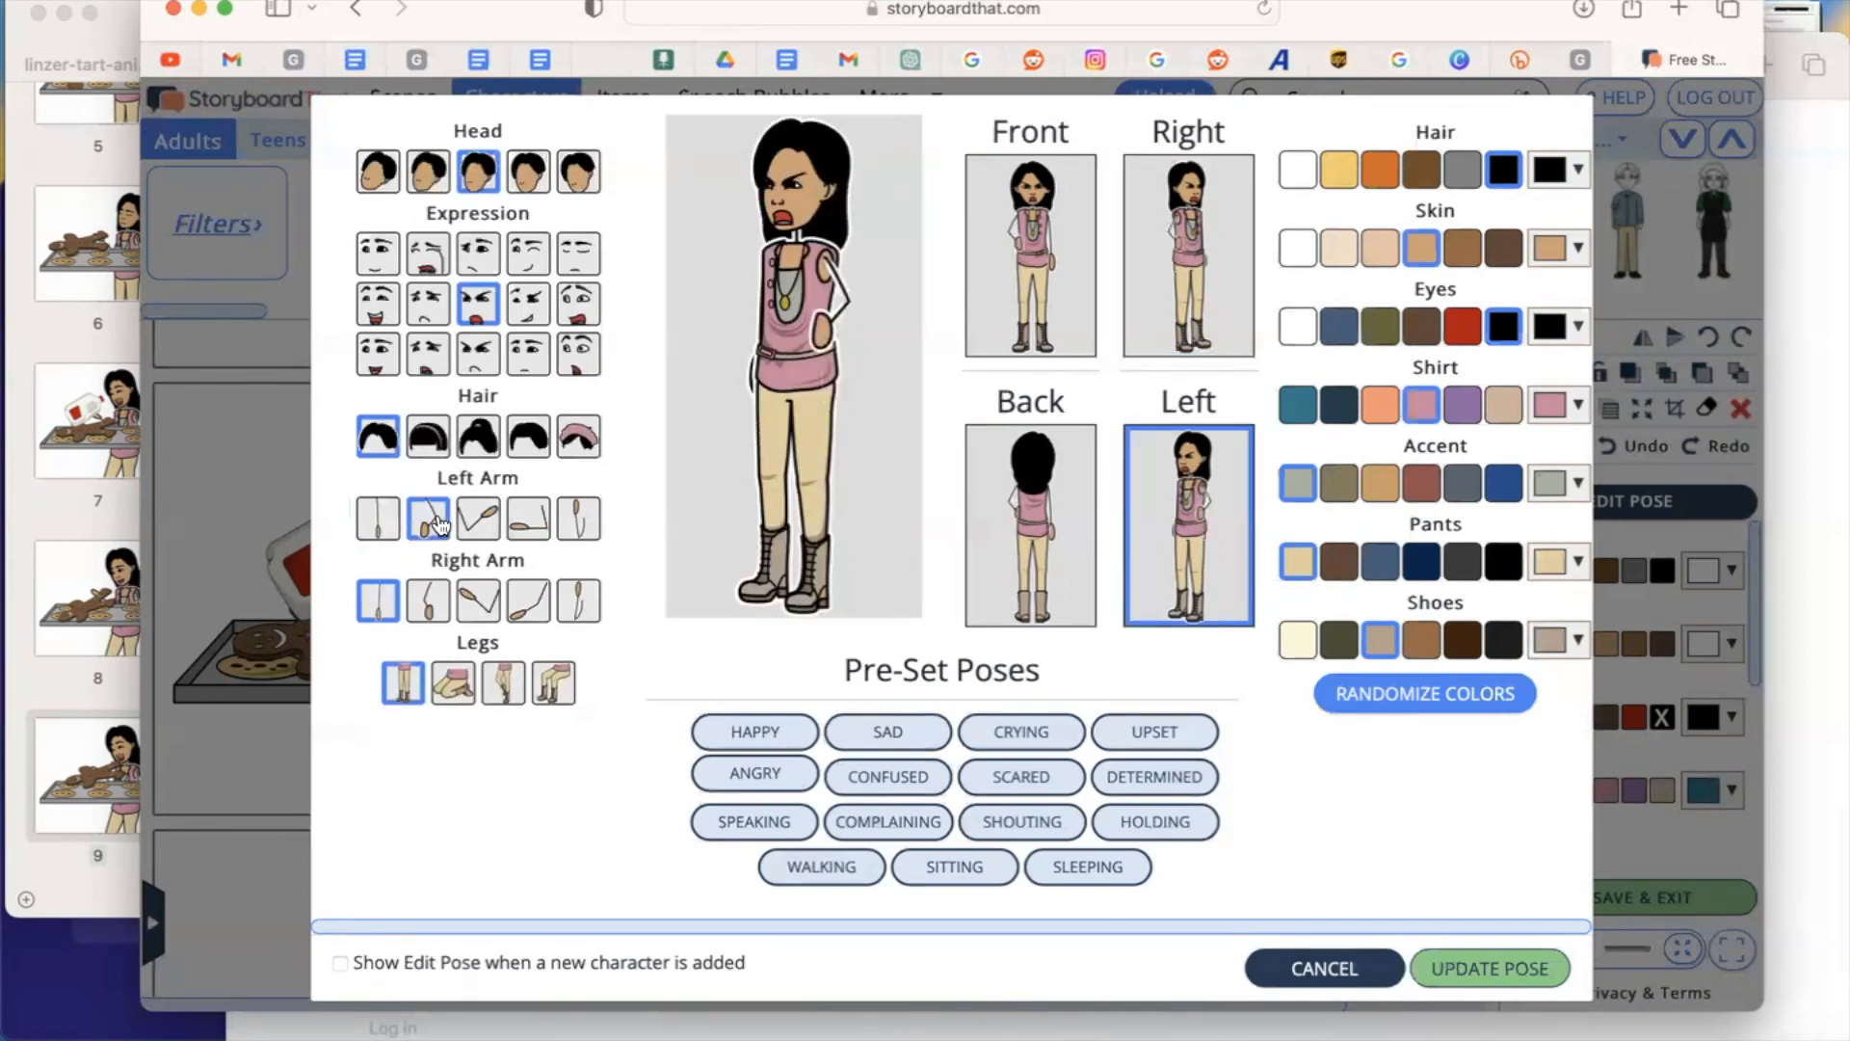
pyautogui.click(579, 188)
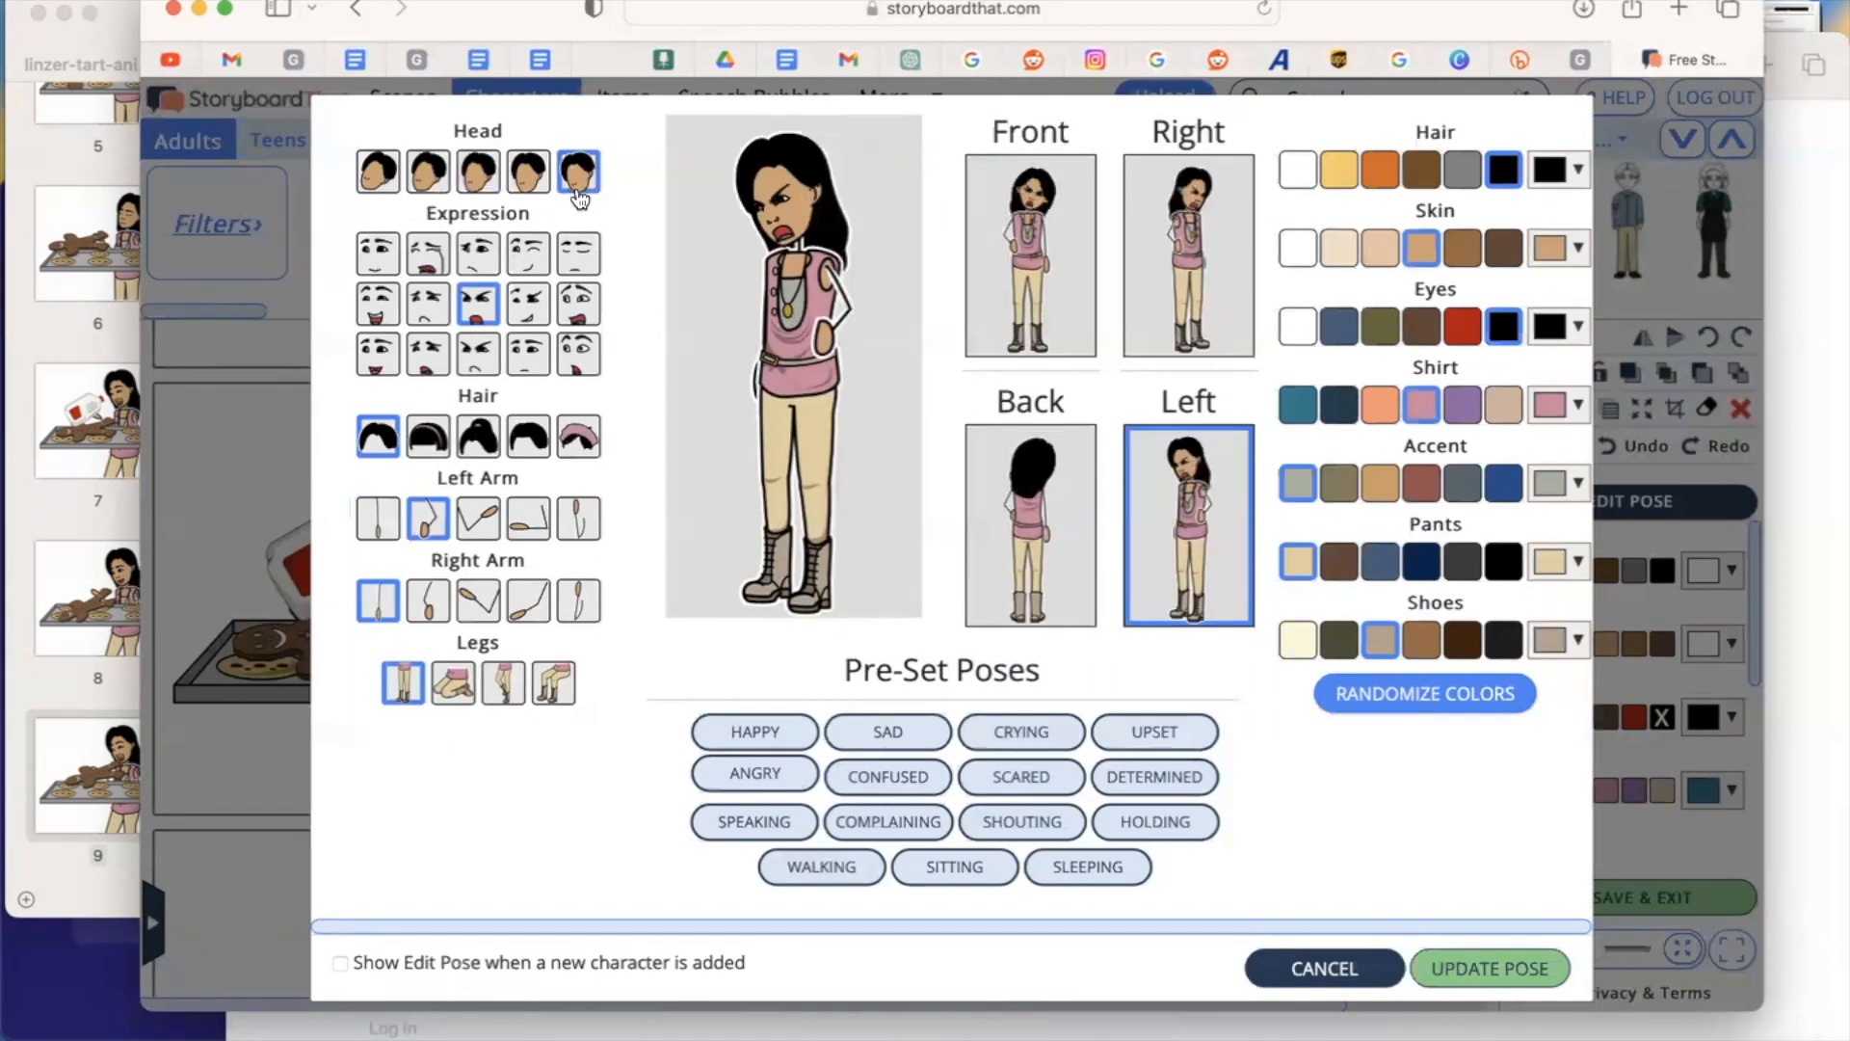
pyautogui.click(374, 179)
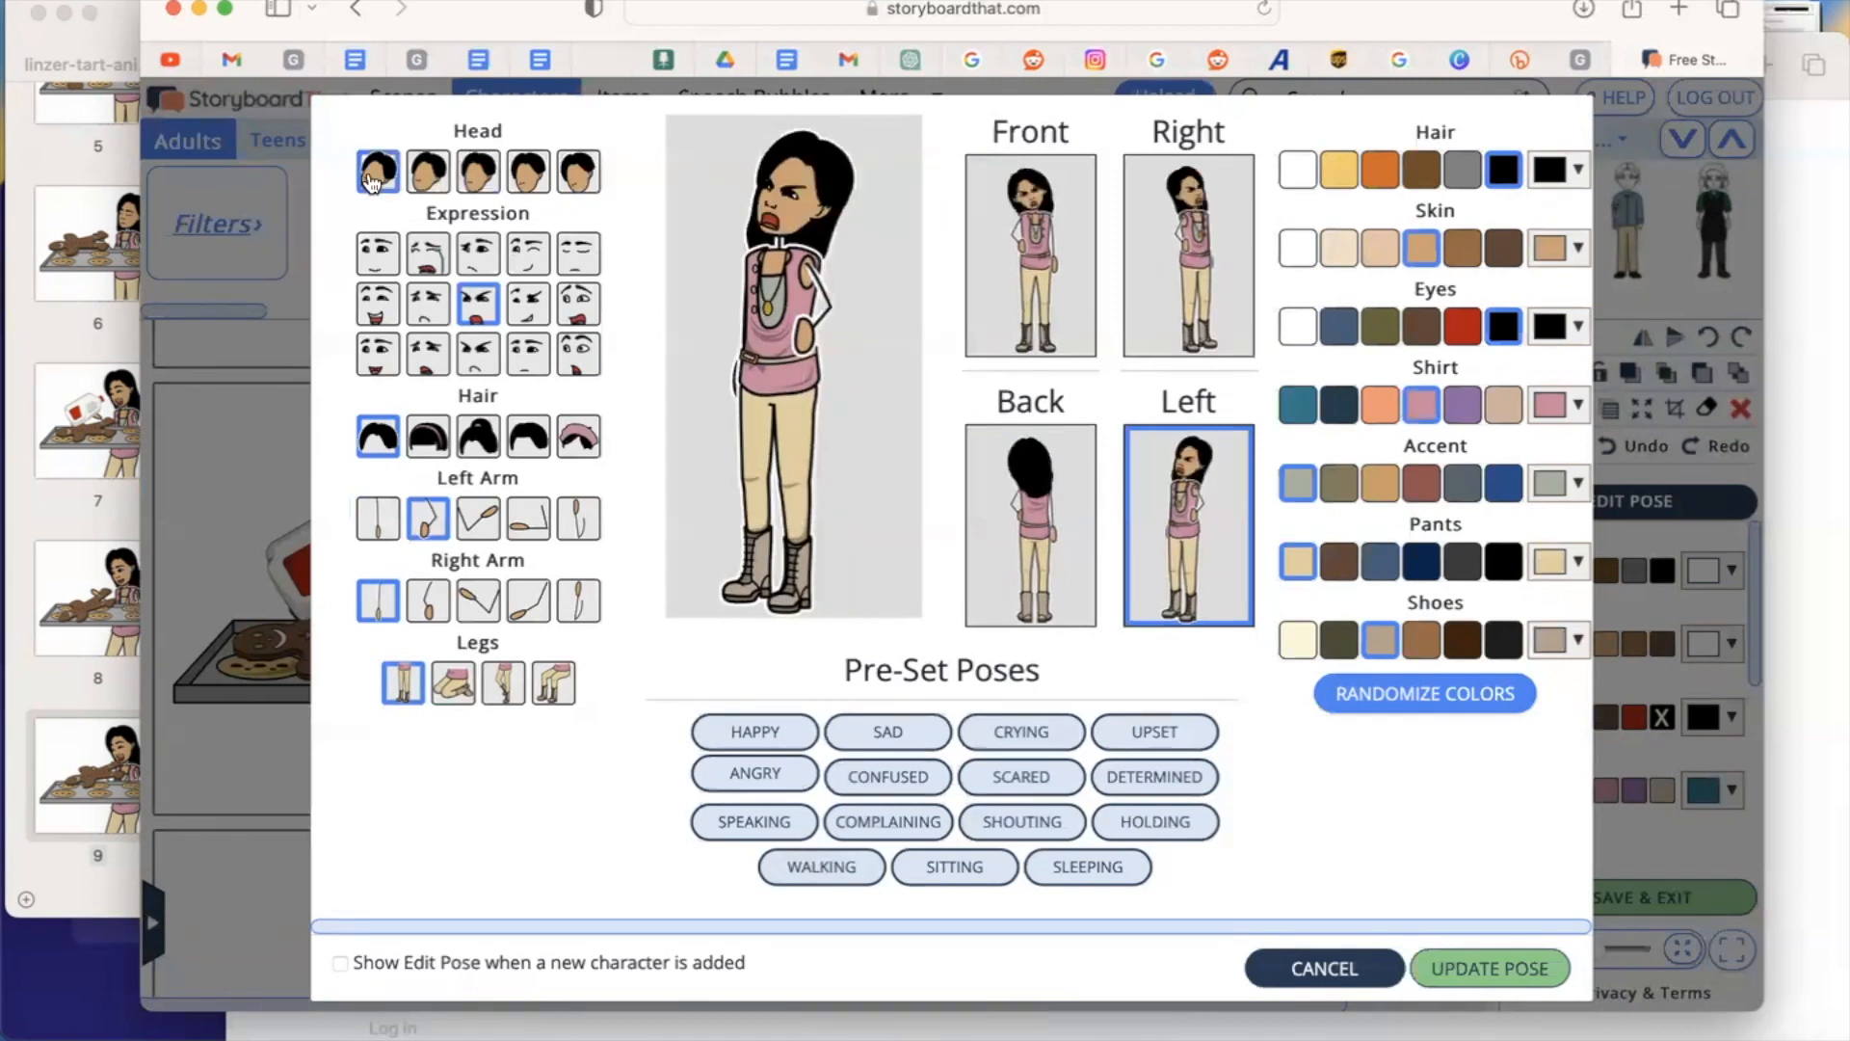
pyautogui.click(503, 687)
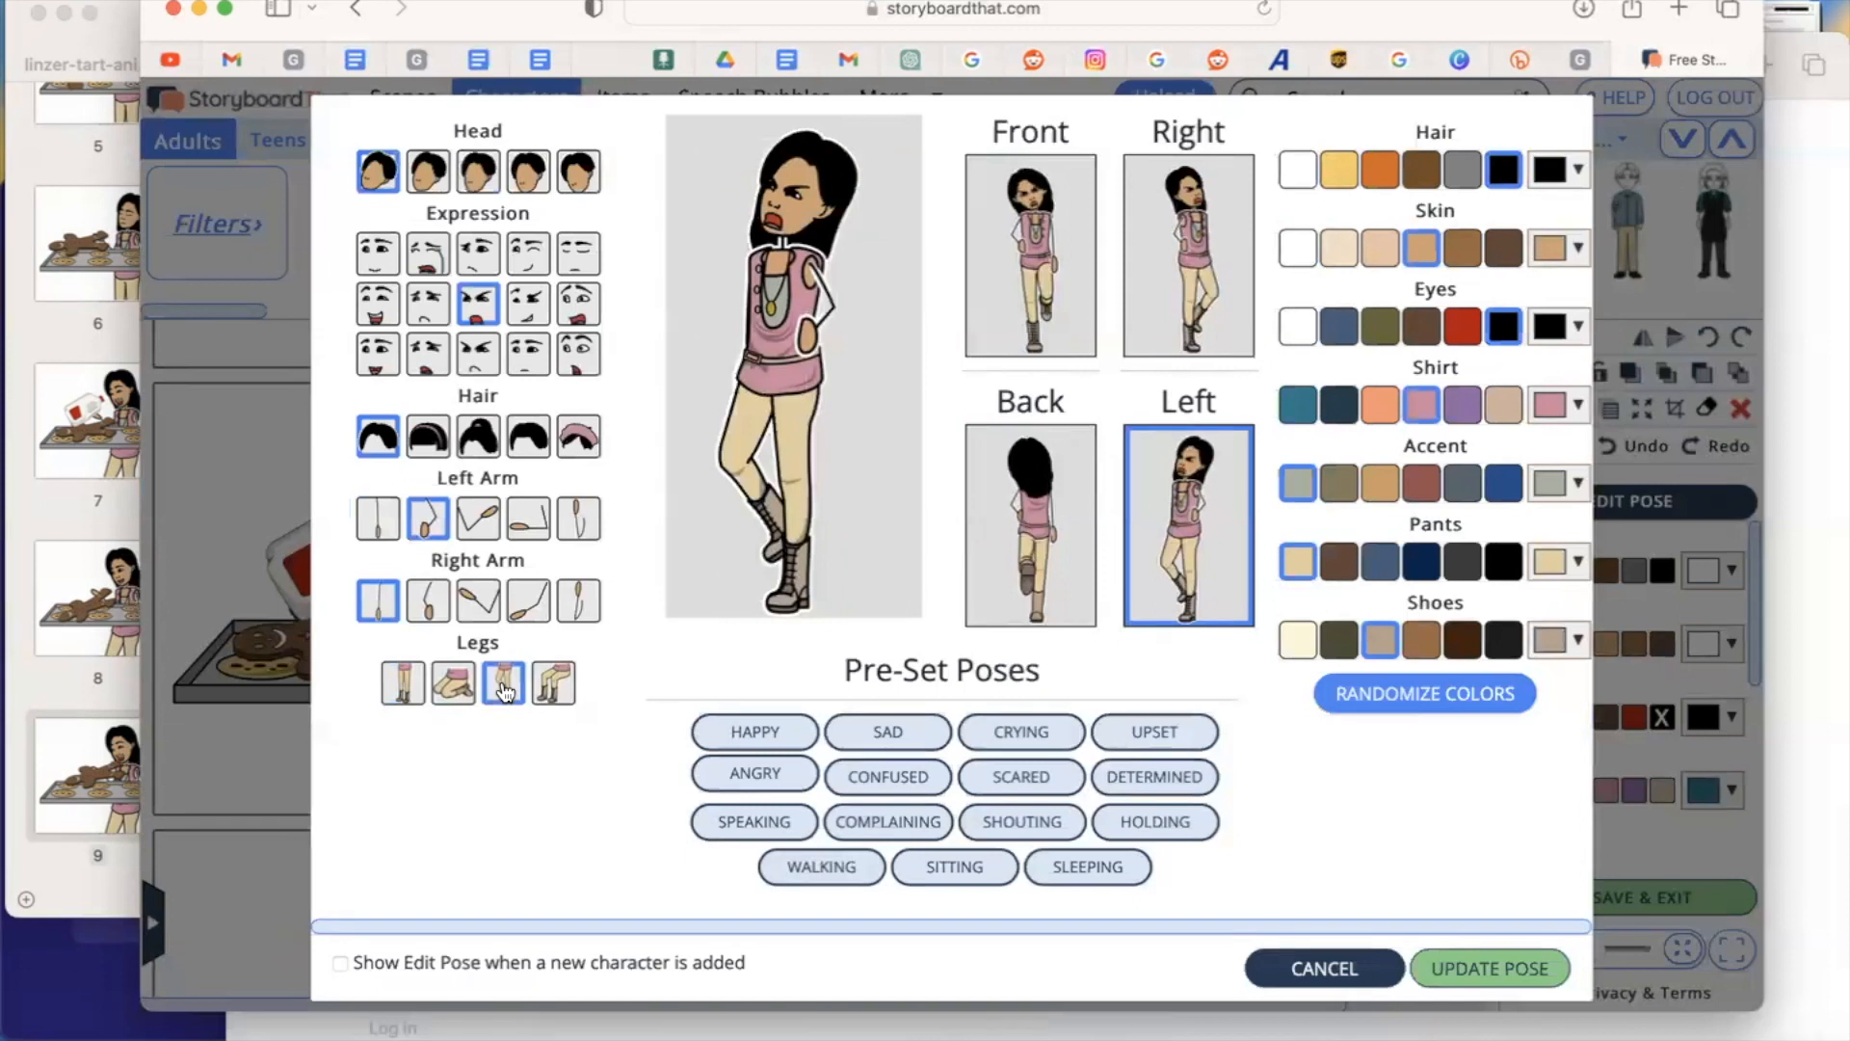
pyautogui.click(473, 605)
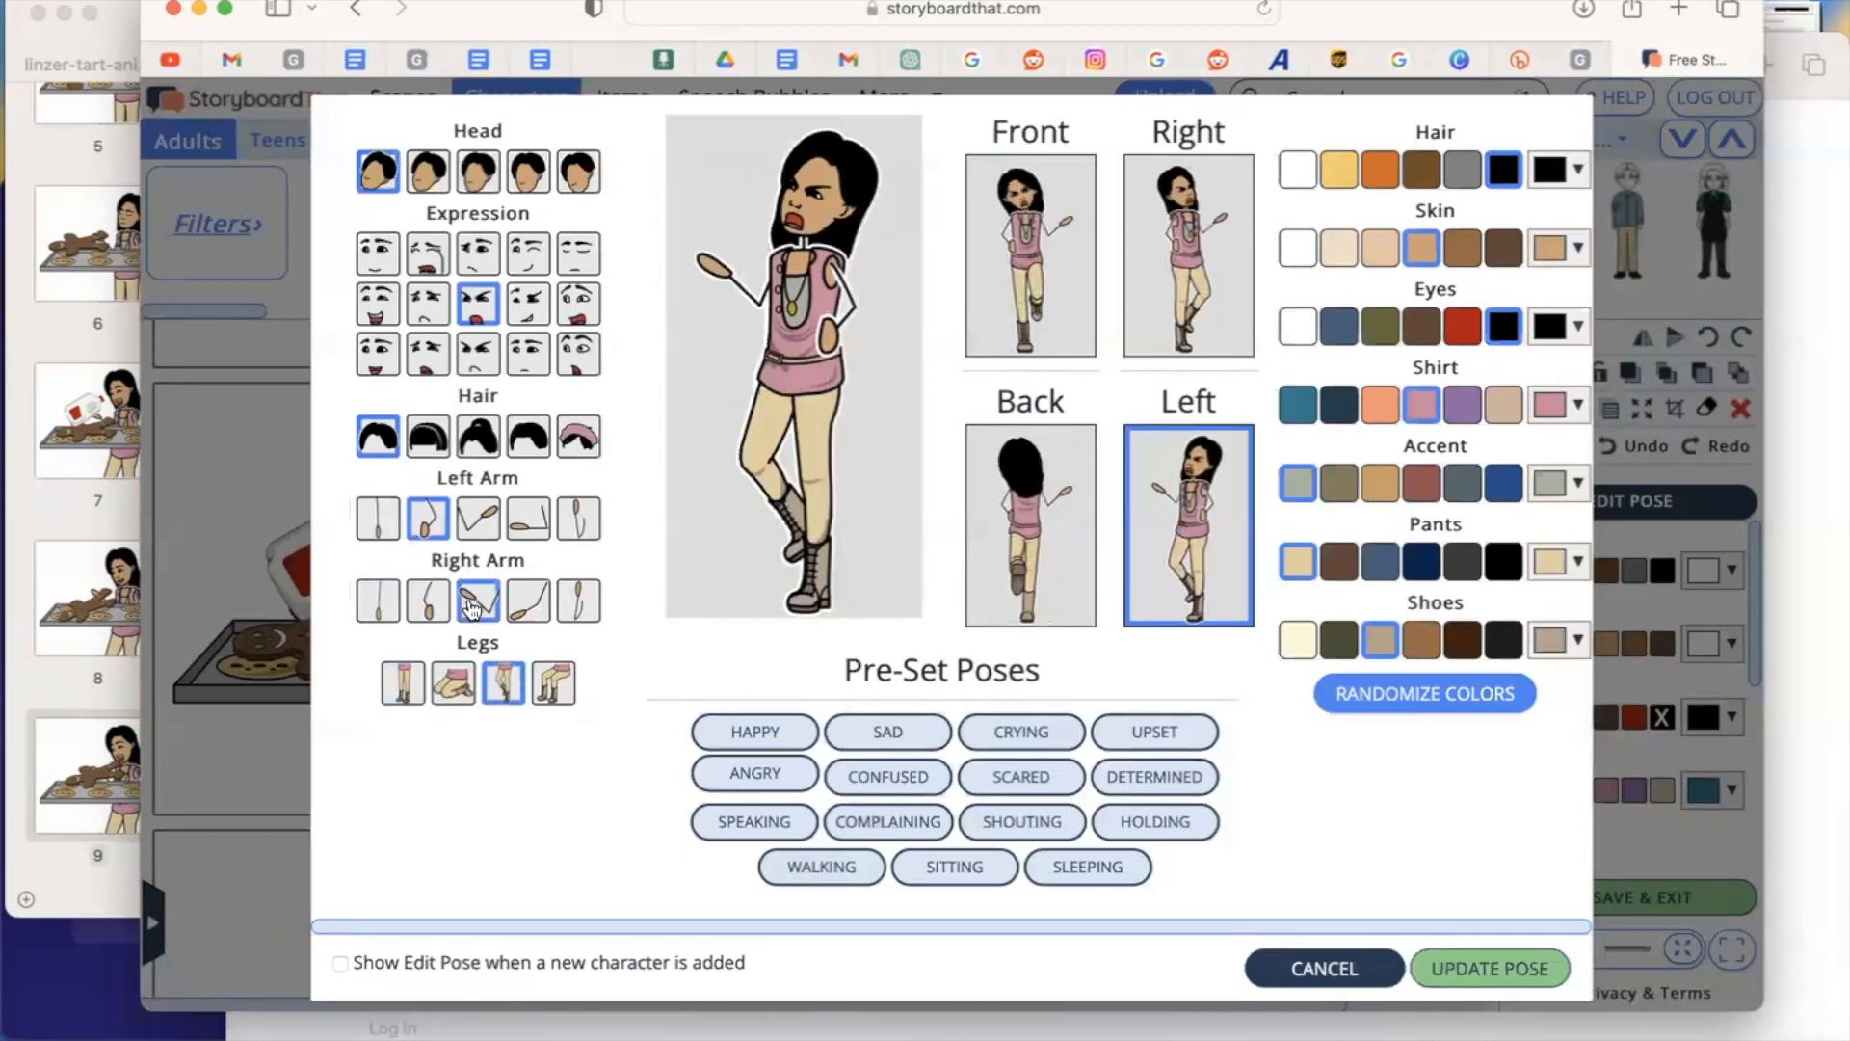
# Step: Try other expressions for the character and settle on the crying face with an open mouth
pyautogui.click(430, 354)
pyautogui.click(435, 304)
pyautogui.click(428, 253)
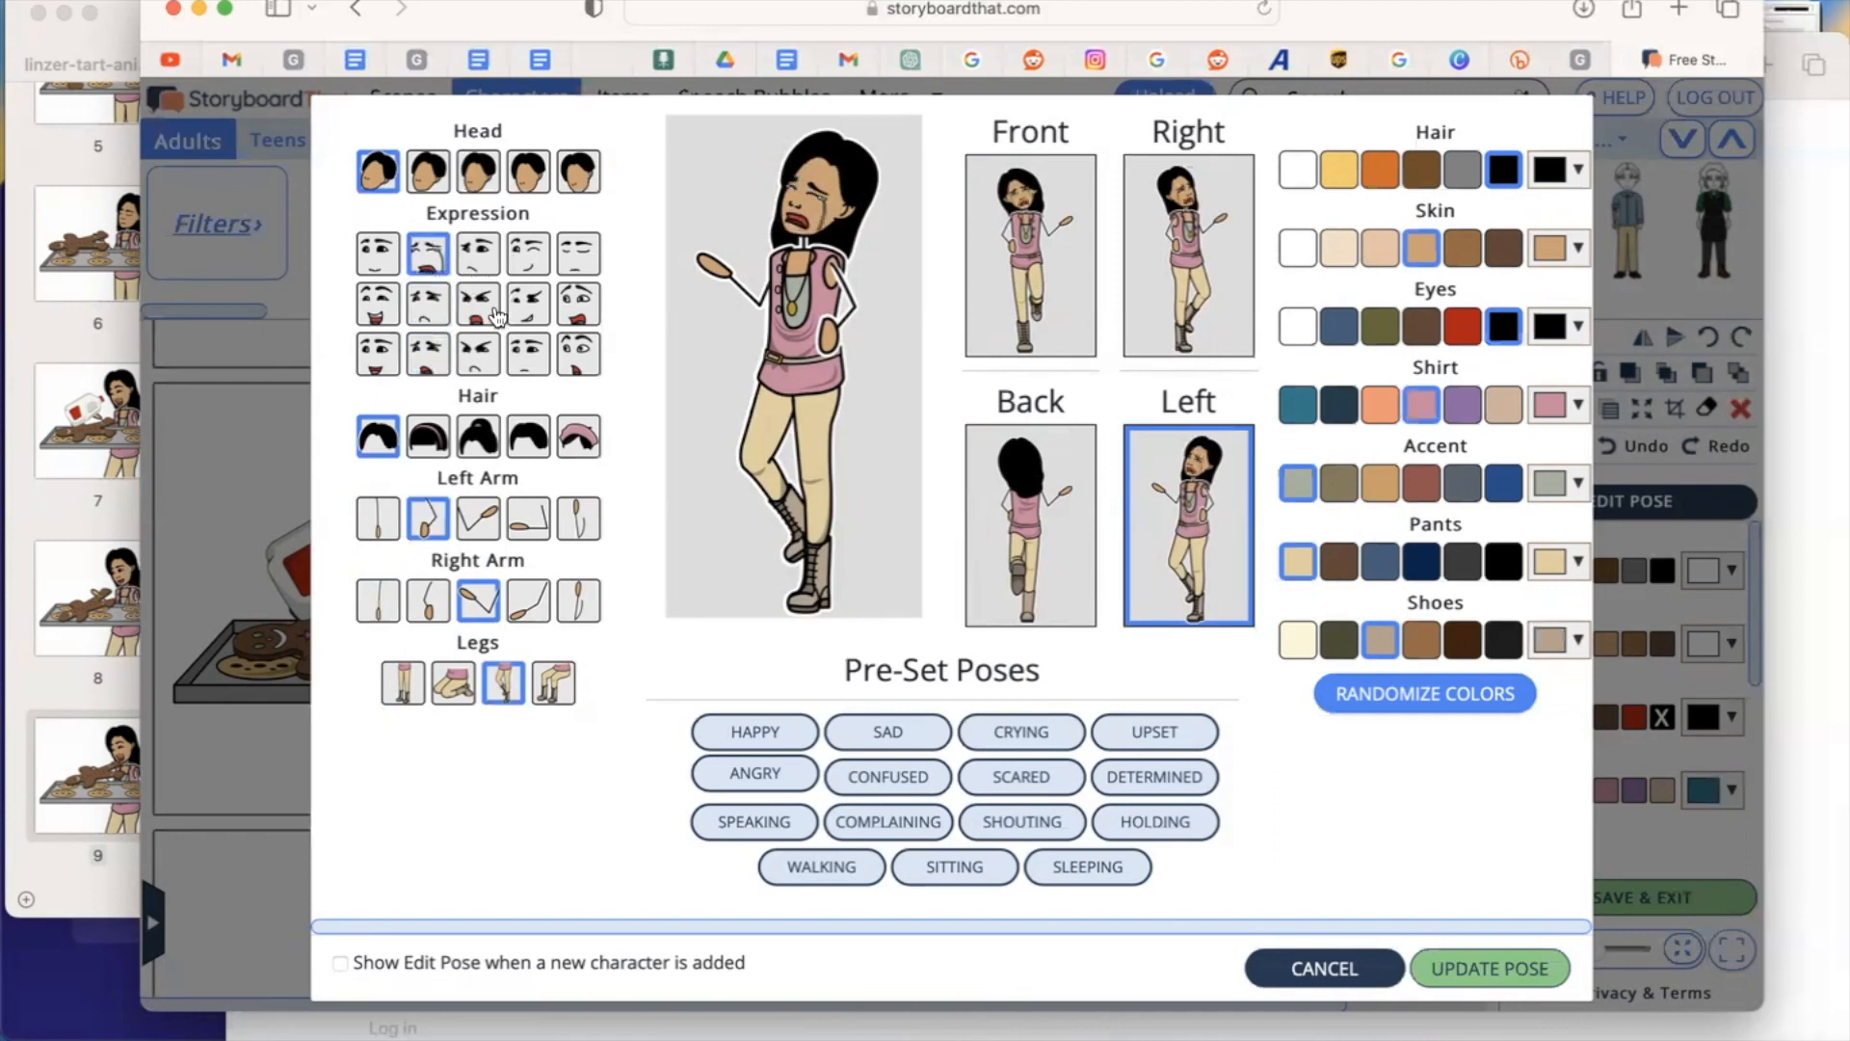
# Step: Try other expressions, settle on the worried one with a closed mouth, and apply the pose to the character
pyautogui.click(529, 319)
pyautogui.click(536, 270)
pyautogui.click(531, 370)
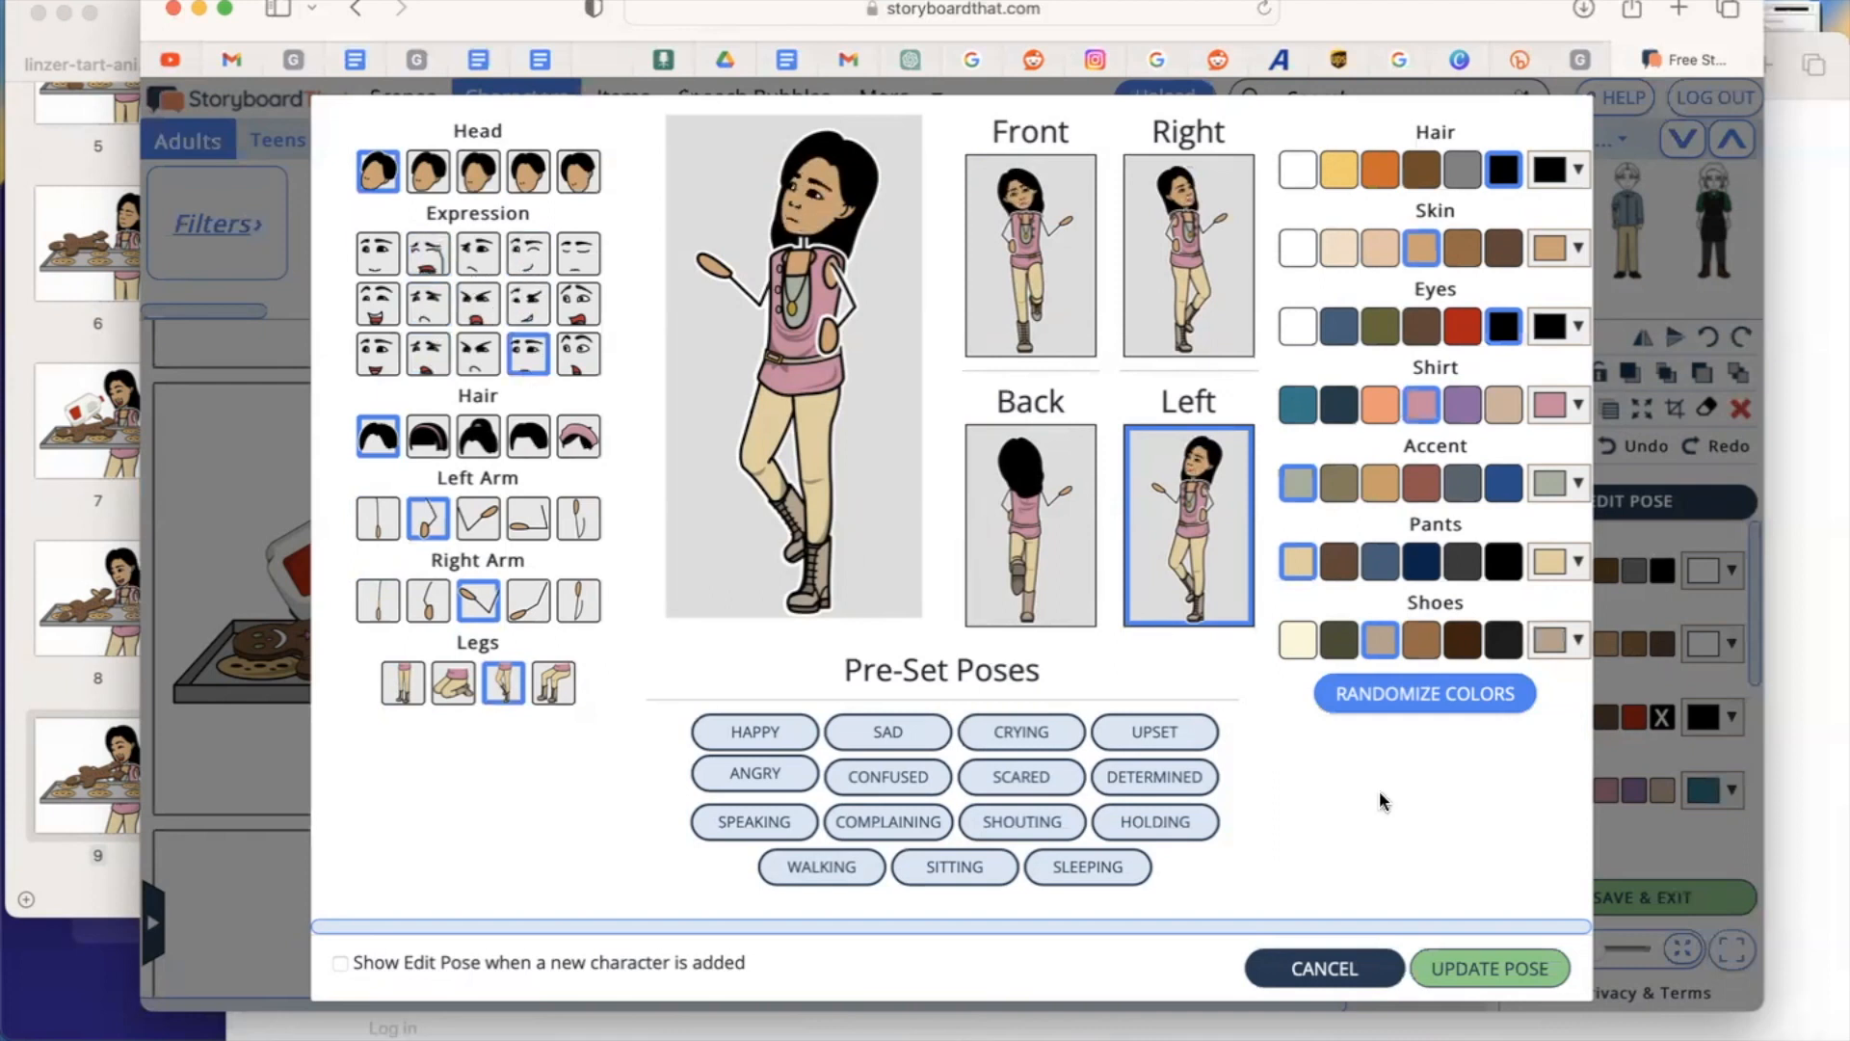
pyautogui.click(1523, 969)
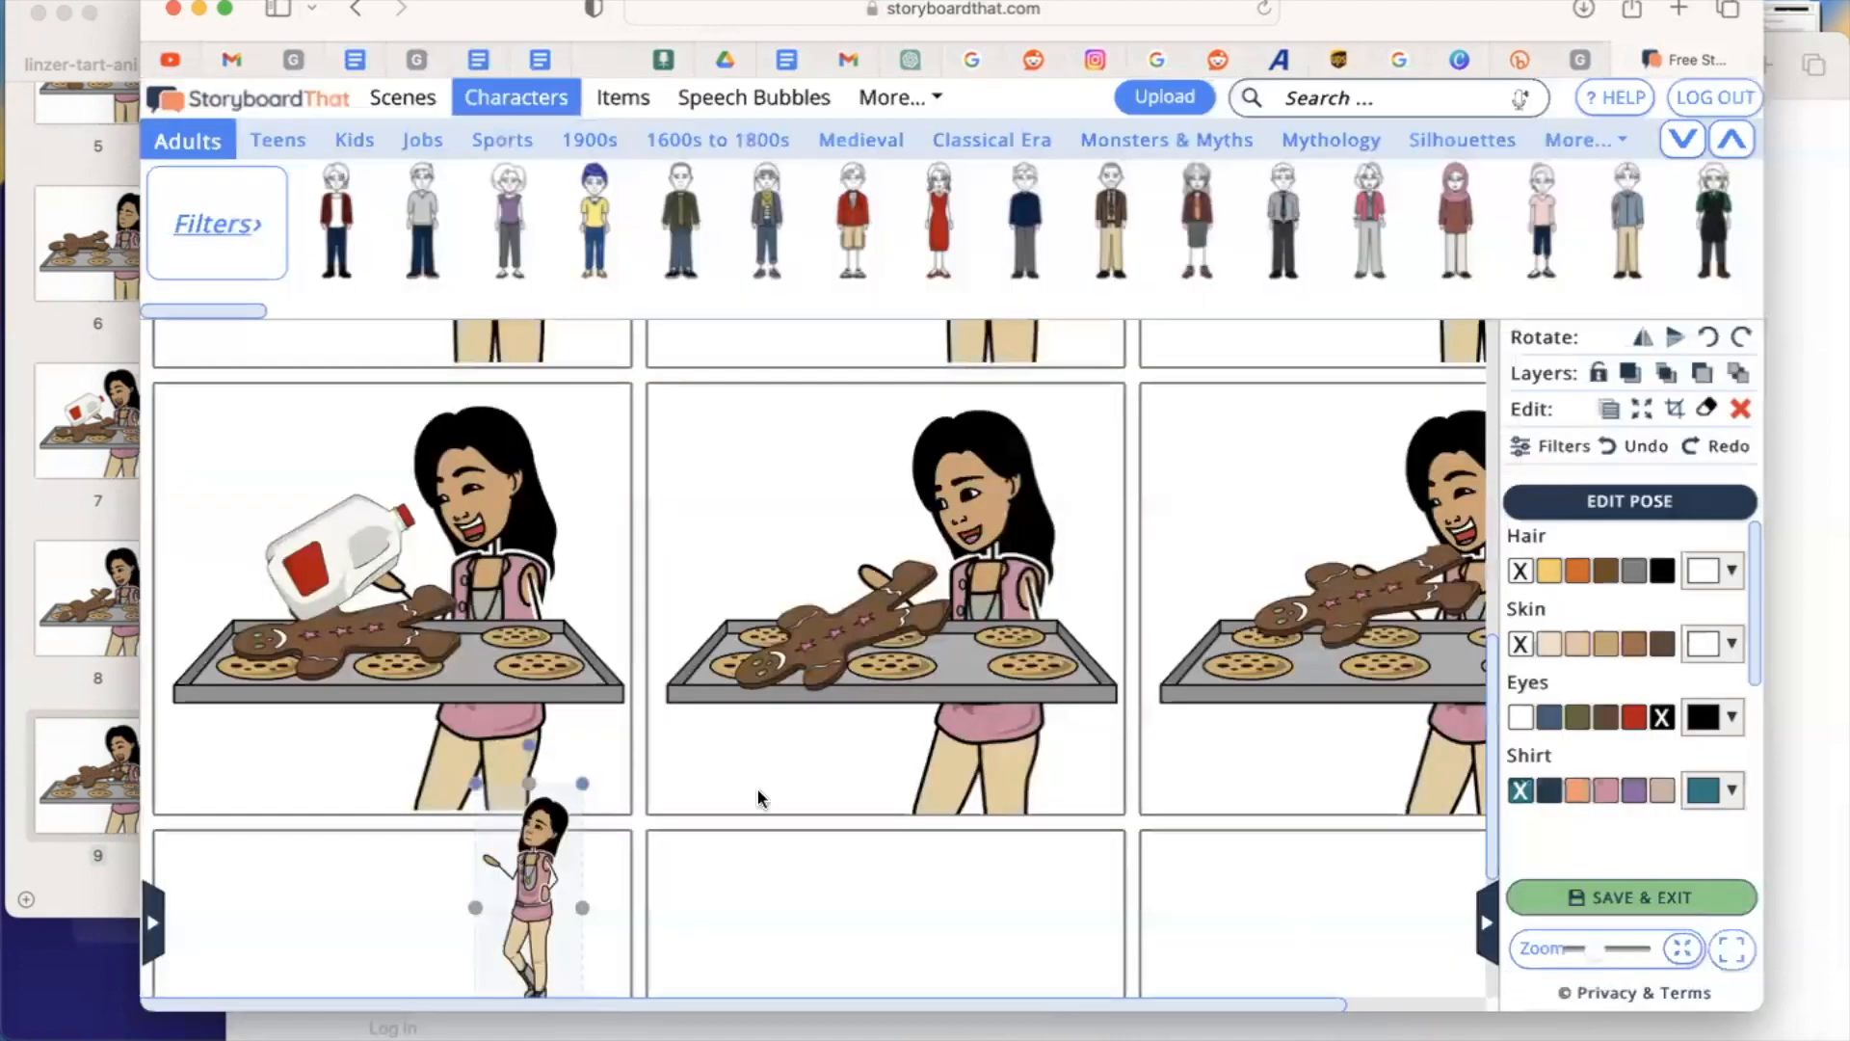
# Step: Move the character into the first cell of the new row and crop the legs off below the thighs with a standard crop
pyautogui.scroll(-5, 607, 771)
pyautogui.moveTo(531, 598); pyautogui.dragTo(453, 782)
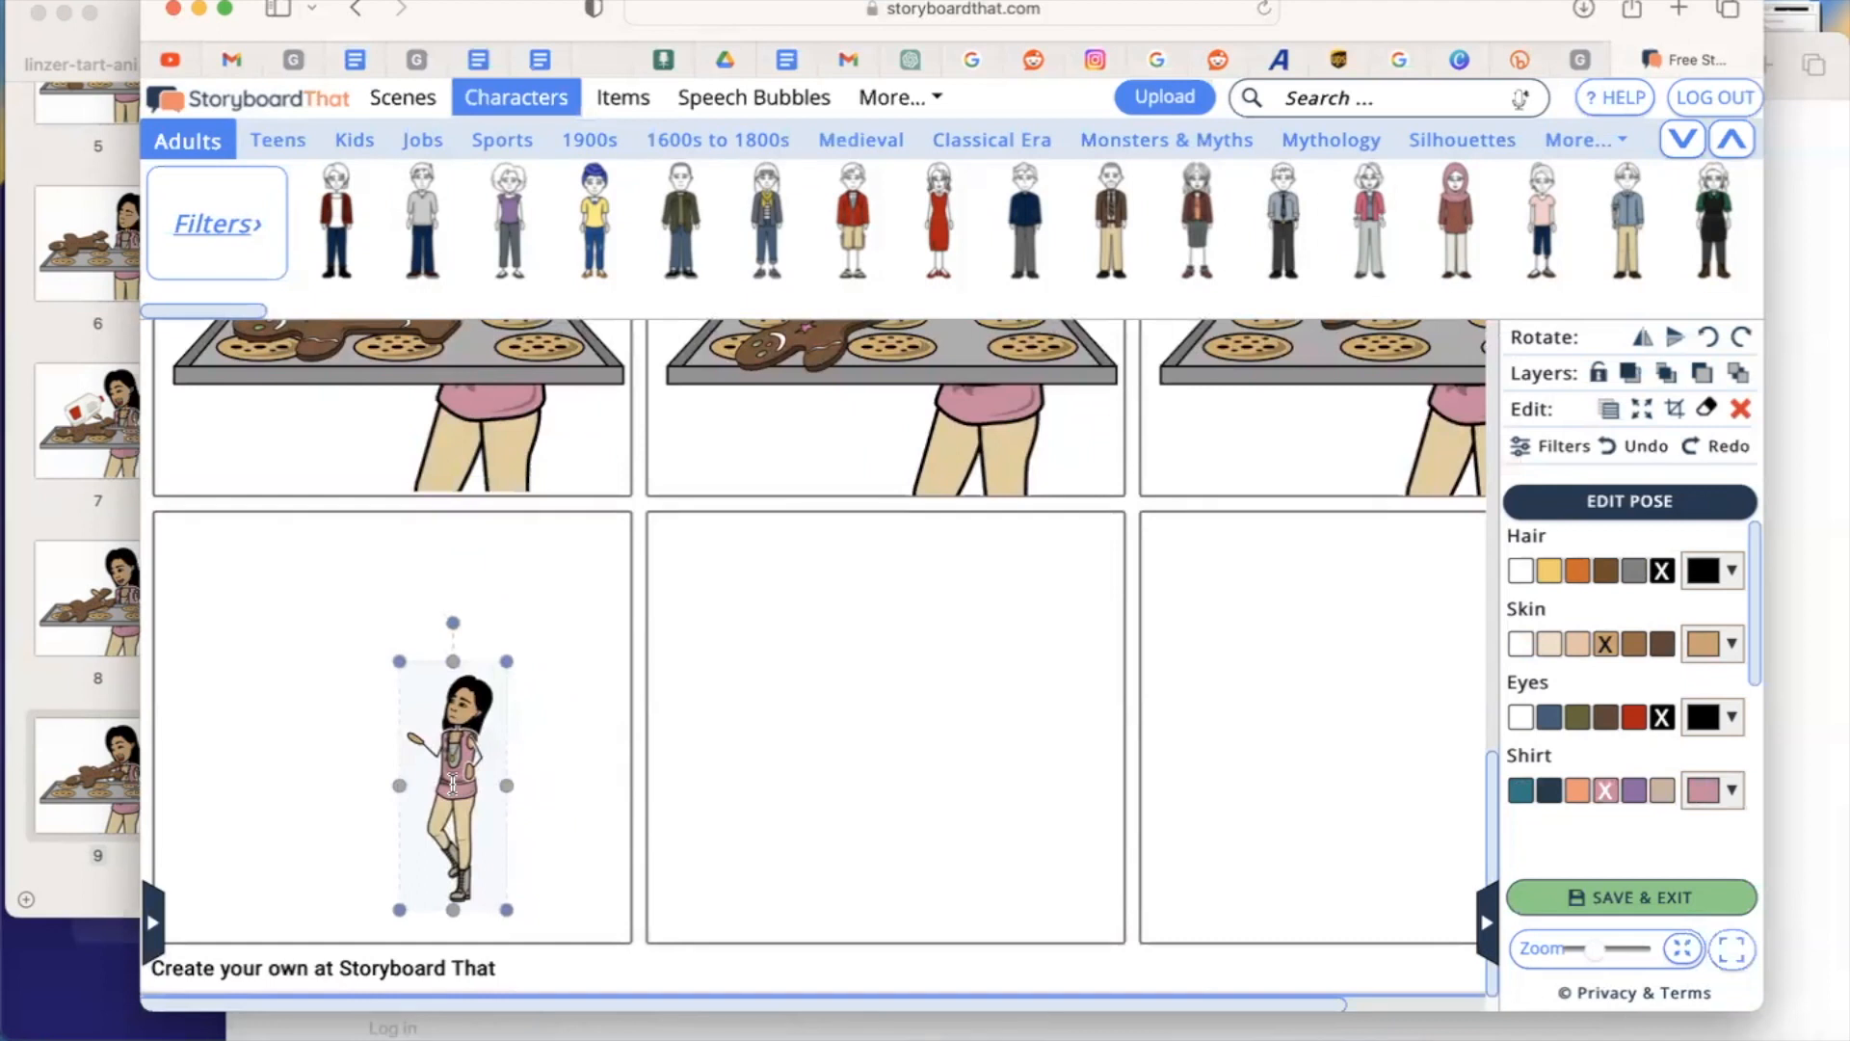
pyautogui.scroll(5, 496, 766)
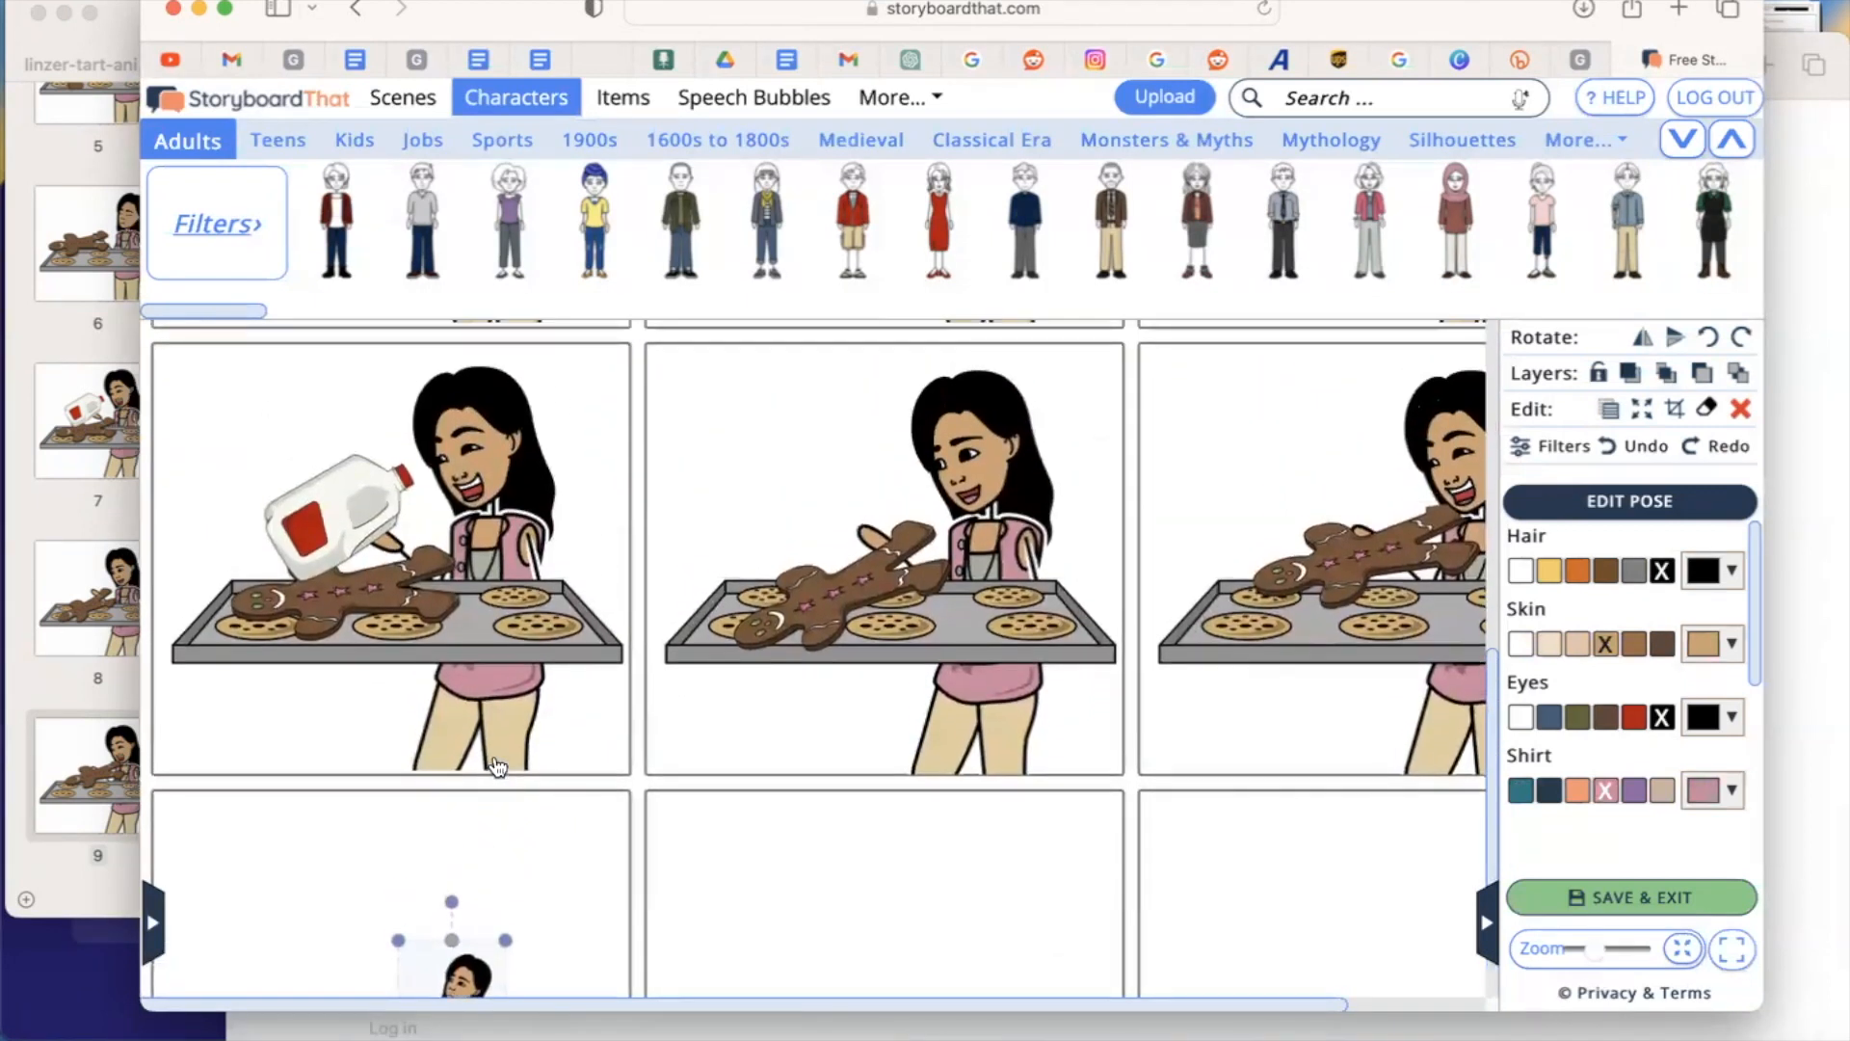
pyautogui.scroll(-5, 497, 766)
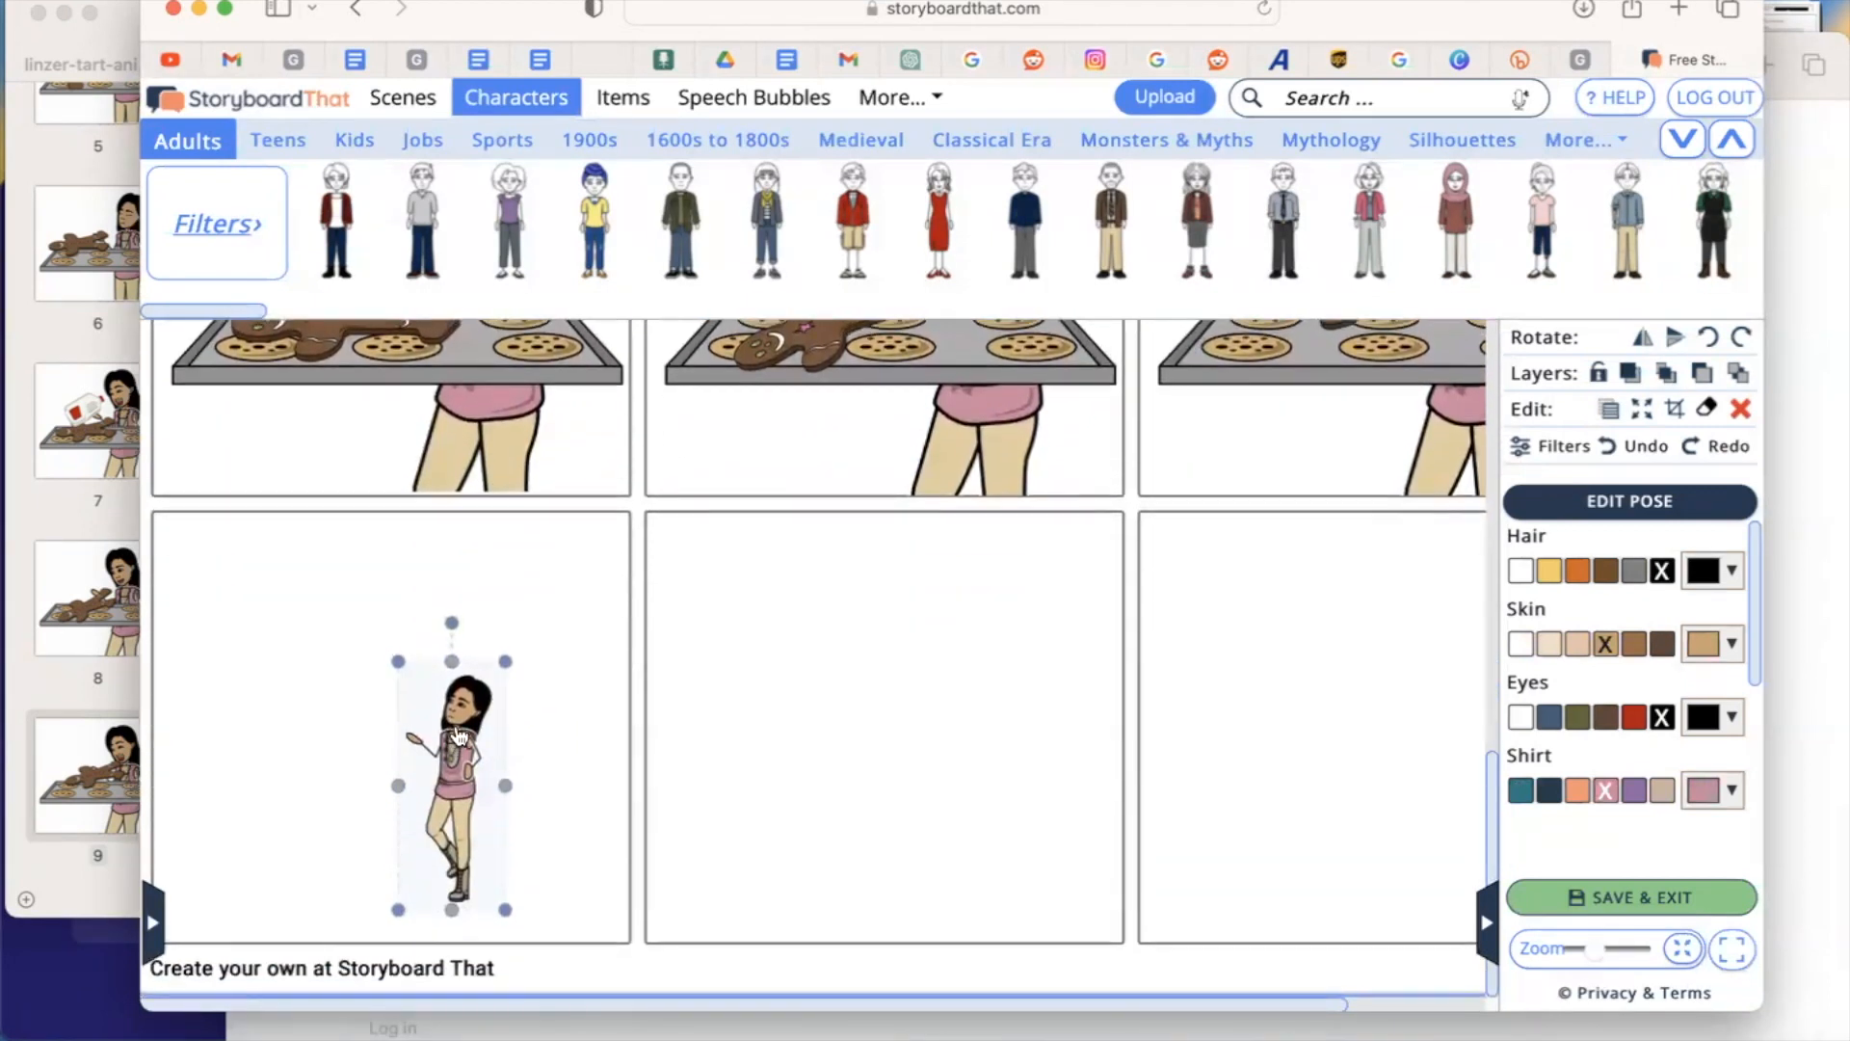
pyautogui.click(1677, 410)
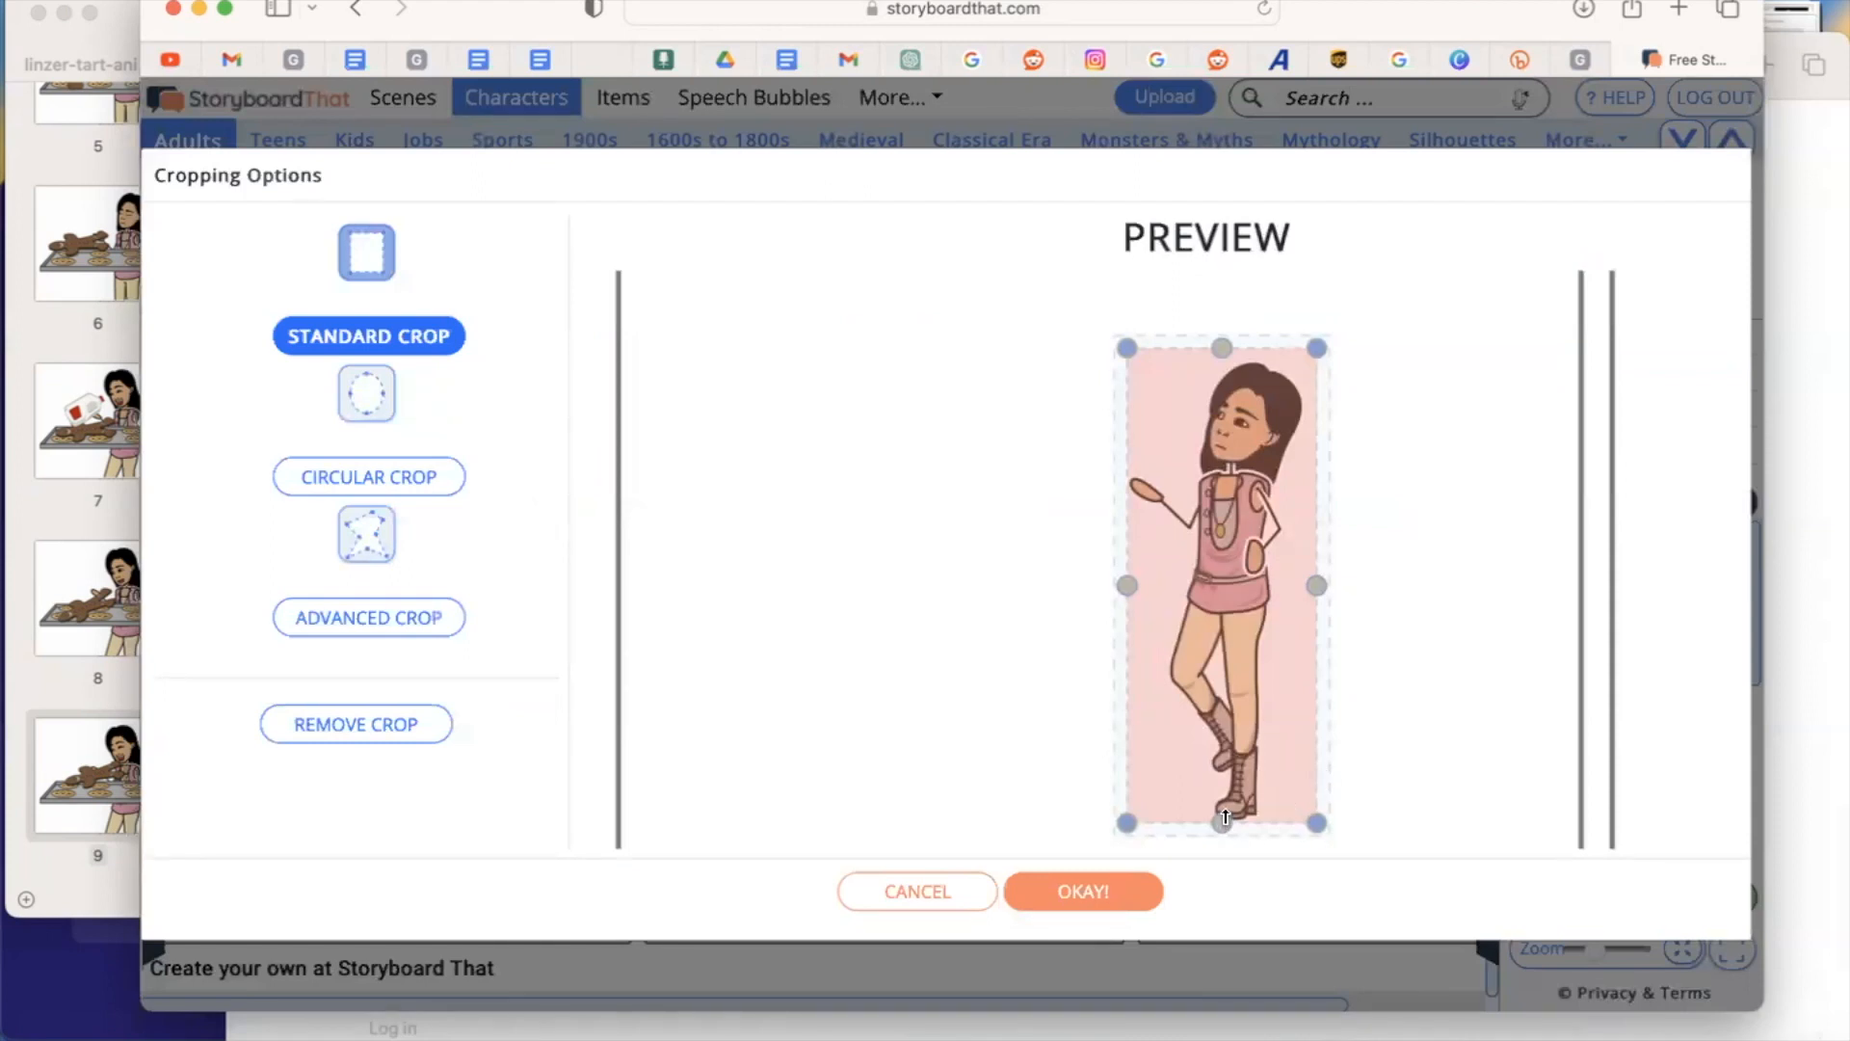
pyautogui.moveTo(1224, 823); pyautogui.dragTo(1285, 656)
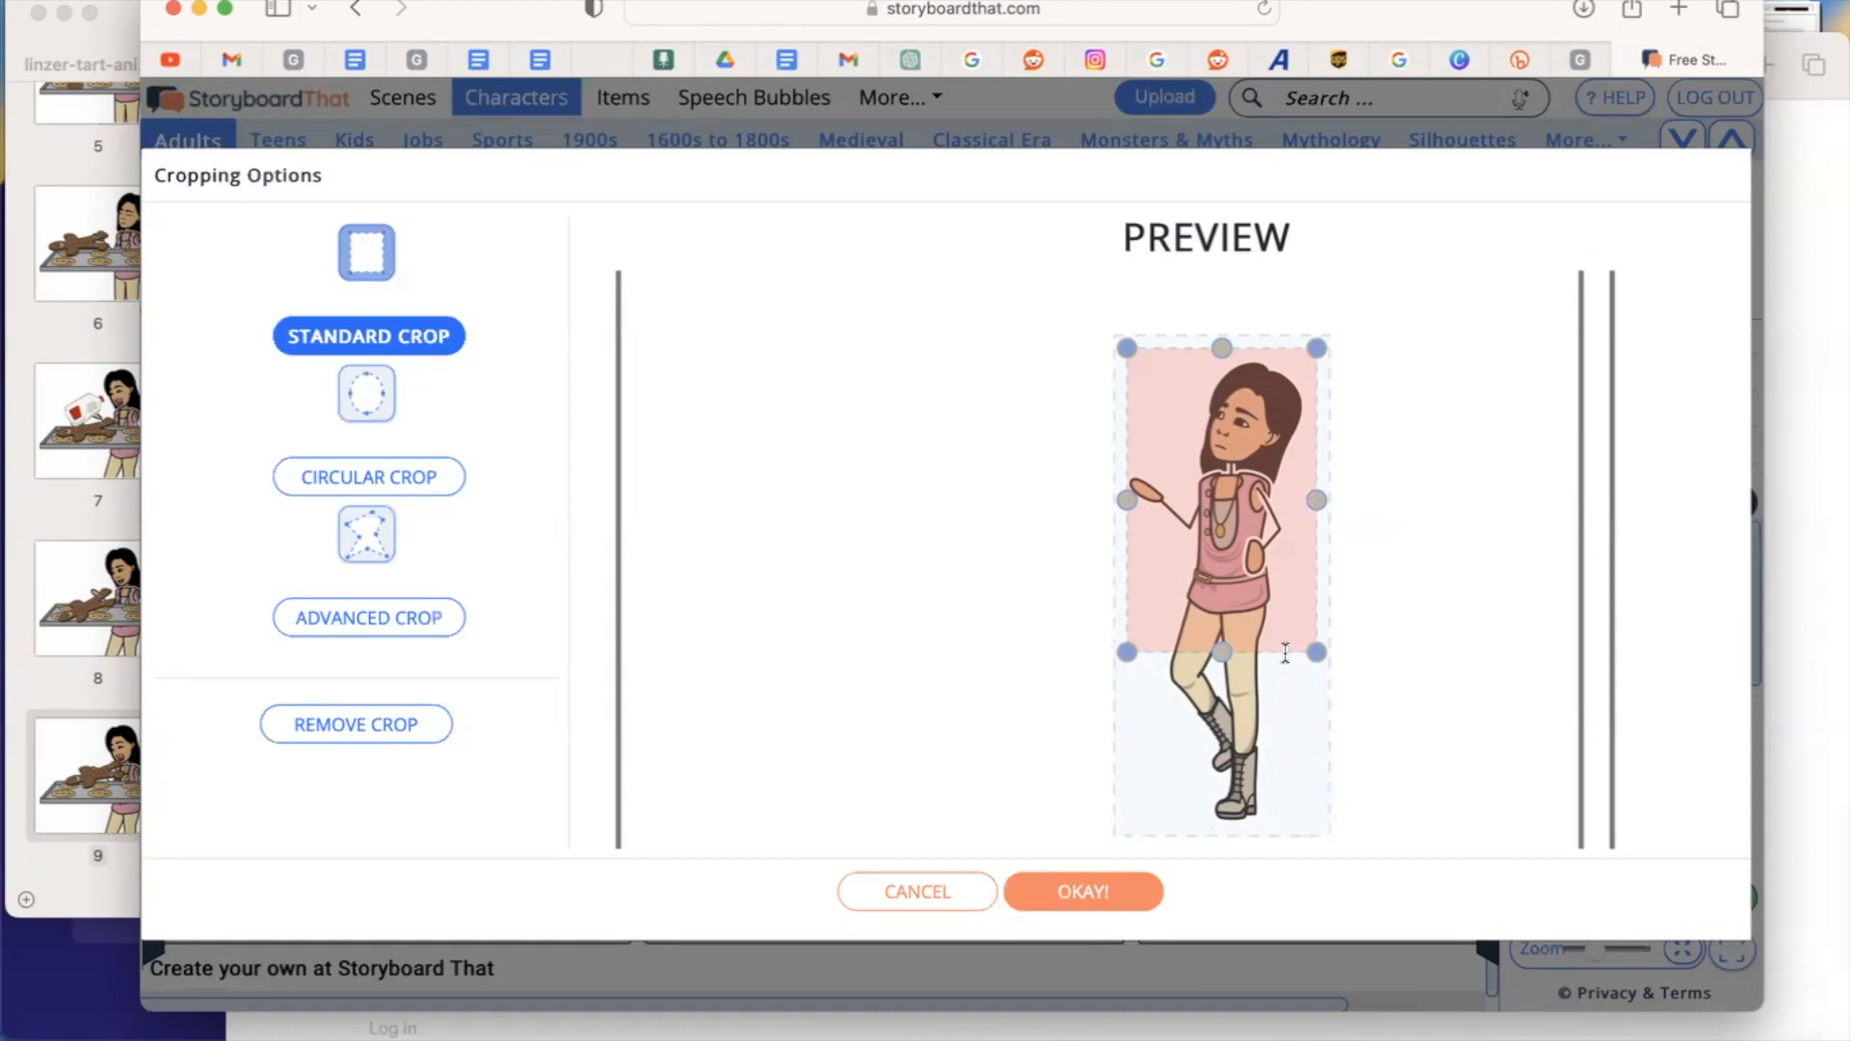
pyautogui.click(1085, 893)
# Step: Enlarge the cropped character to fill the full height of the cell, matching the scale of the characters in the row above
pyautogui.moveTo(399, 661); pyautogui.dragTo(257, 553)
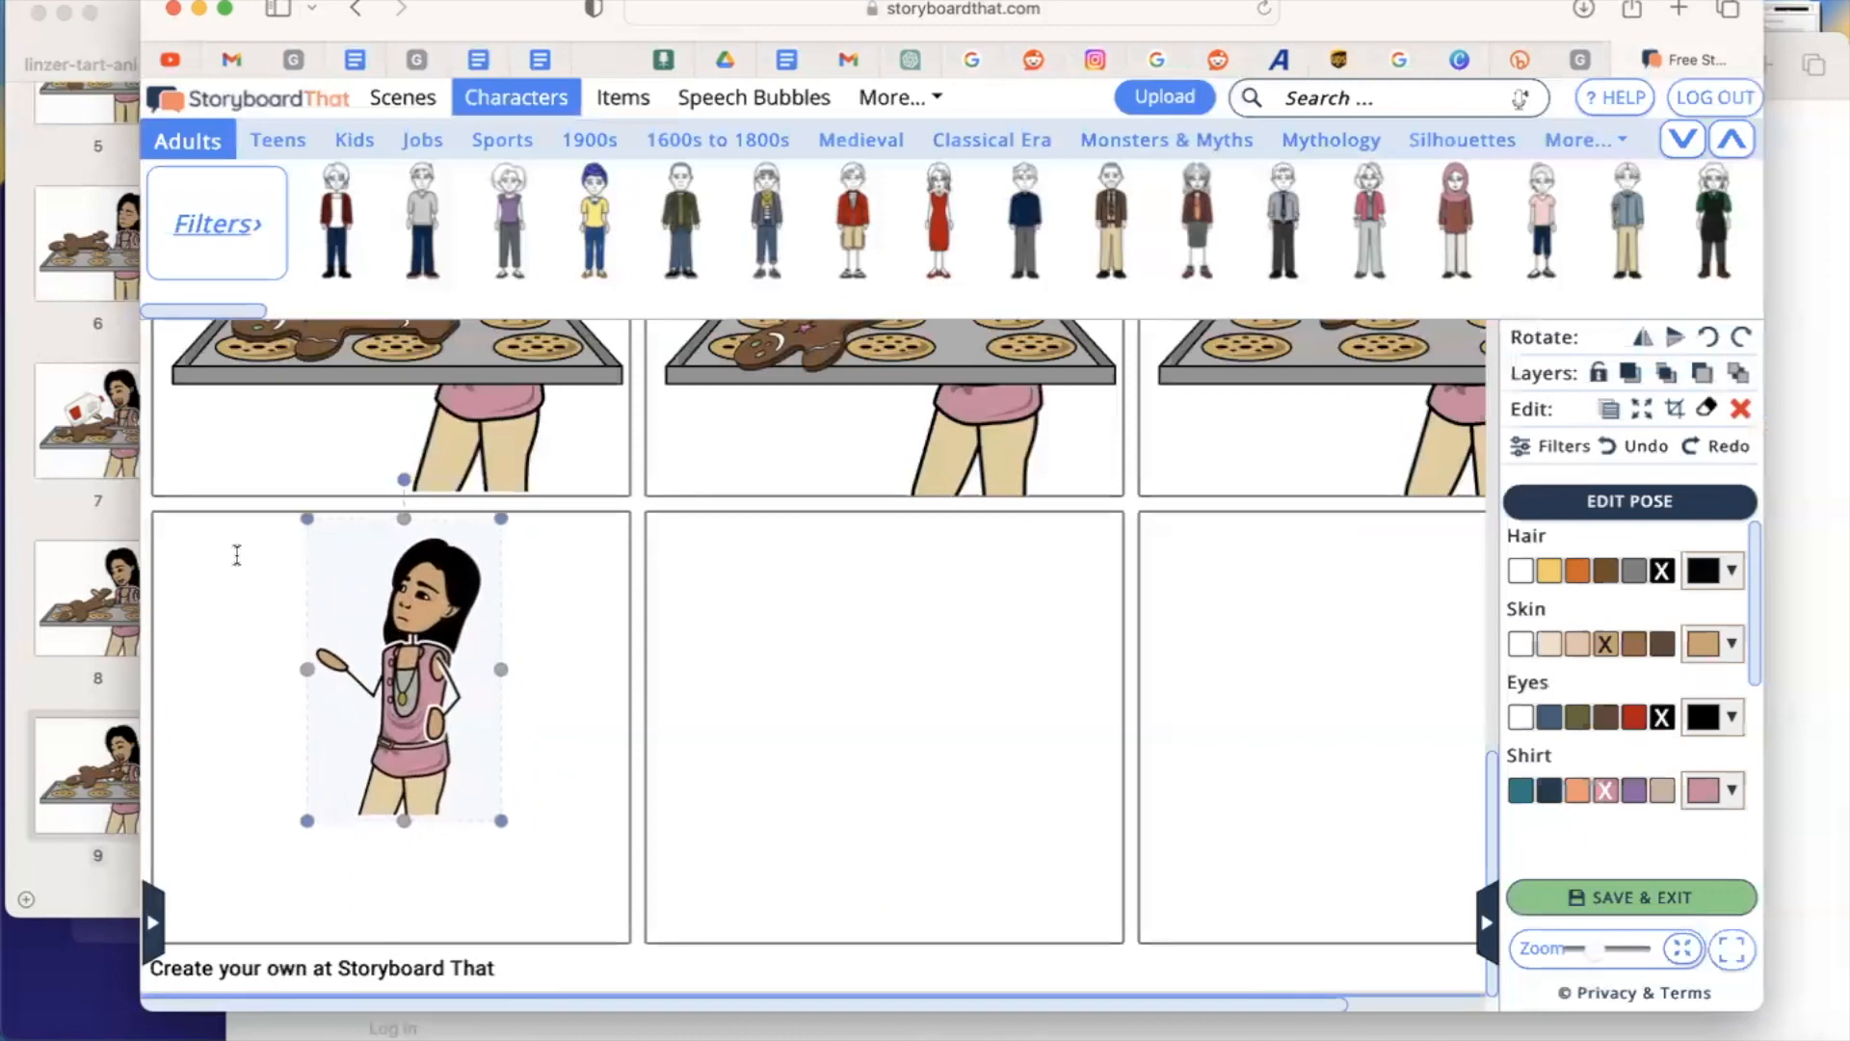
pyautogui.moveTo(501, 820); pyautogui.dragTo(597, 935)
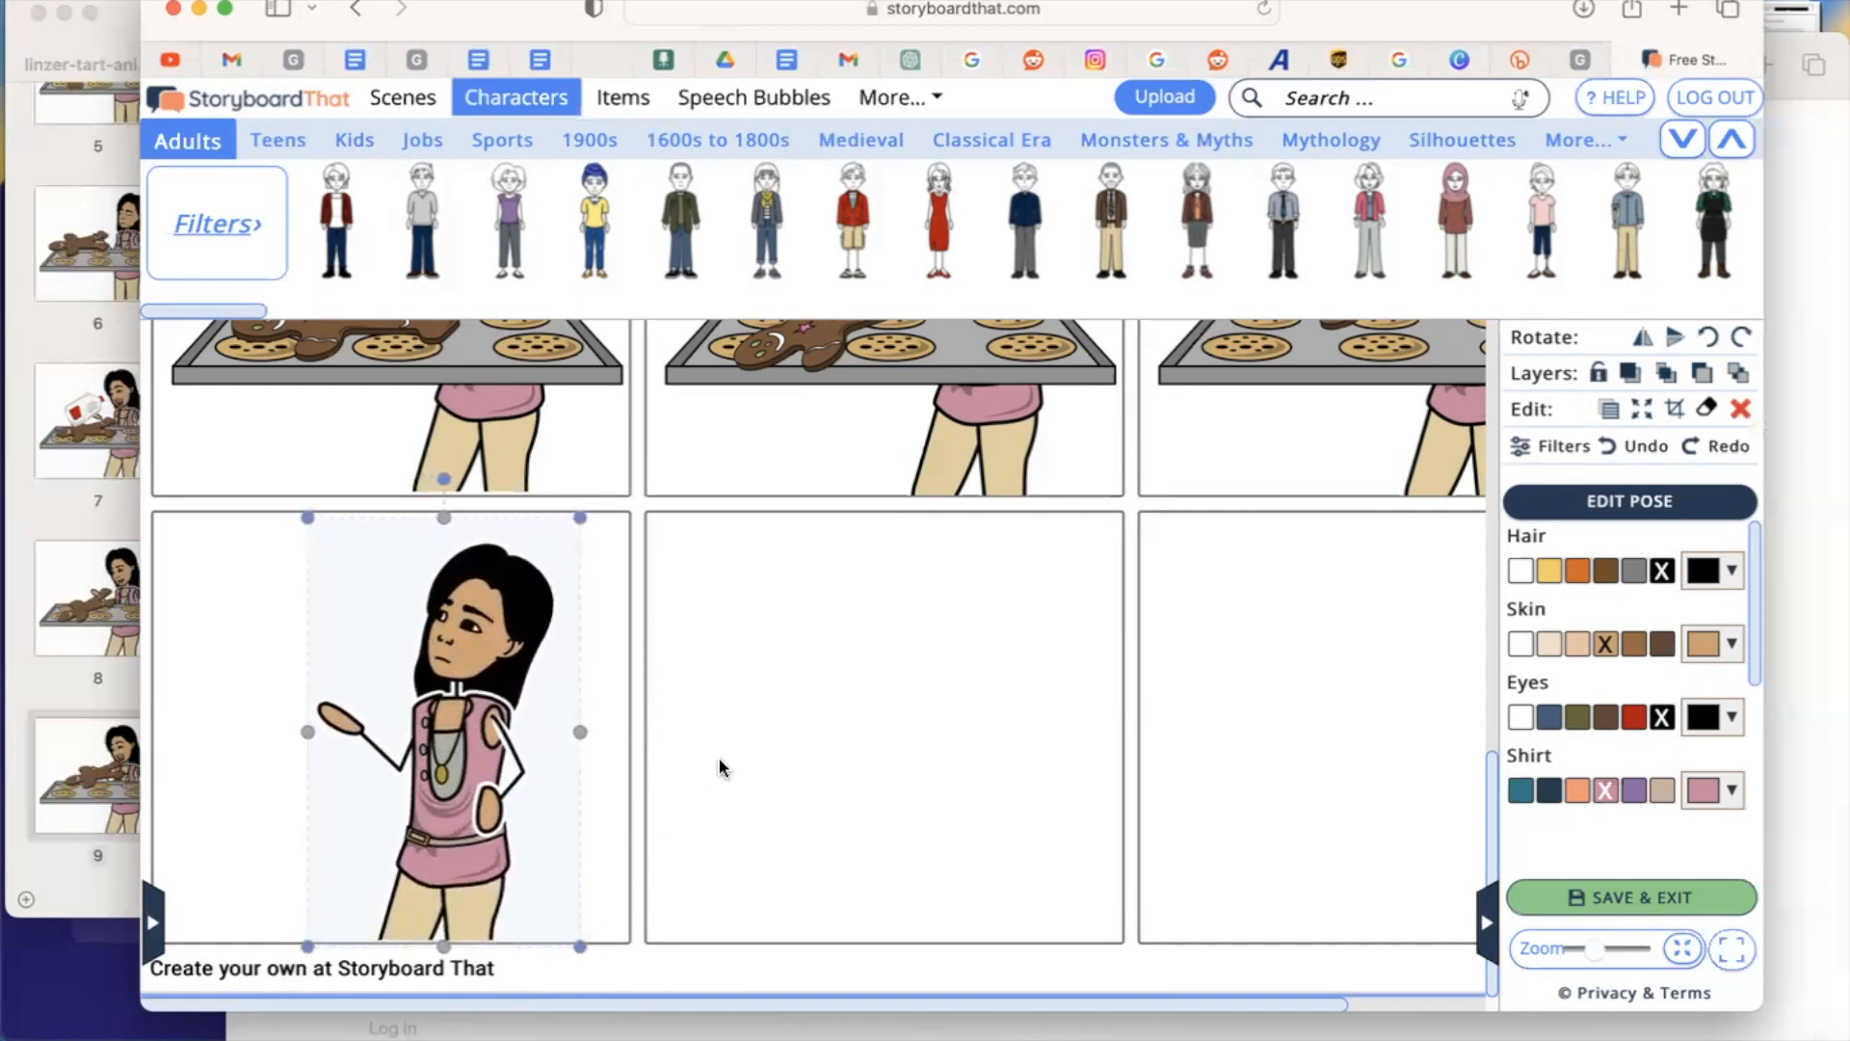
pyautogui.scroll(4, 719, 761)
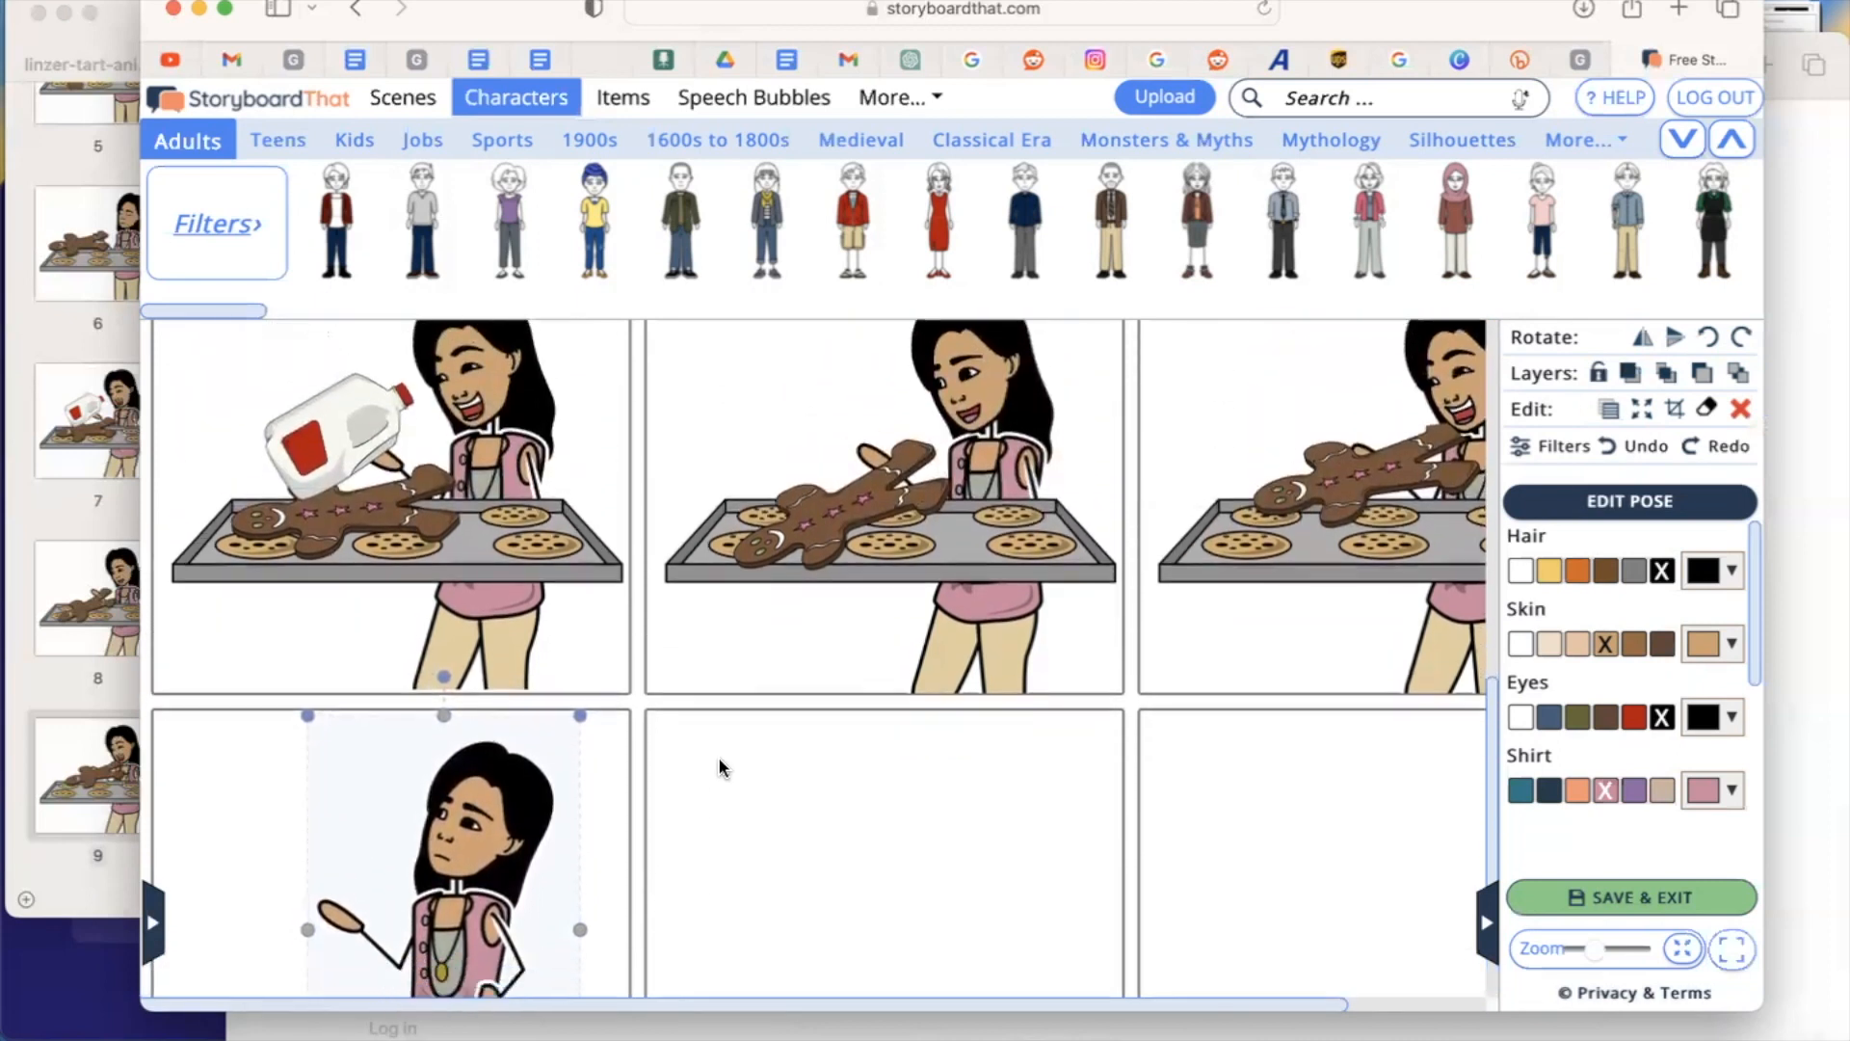
pyautogui.scroll(-4, 720, 762)
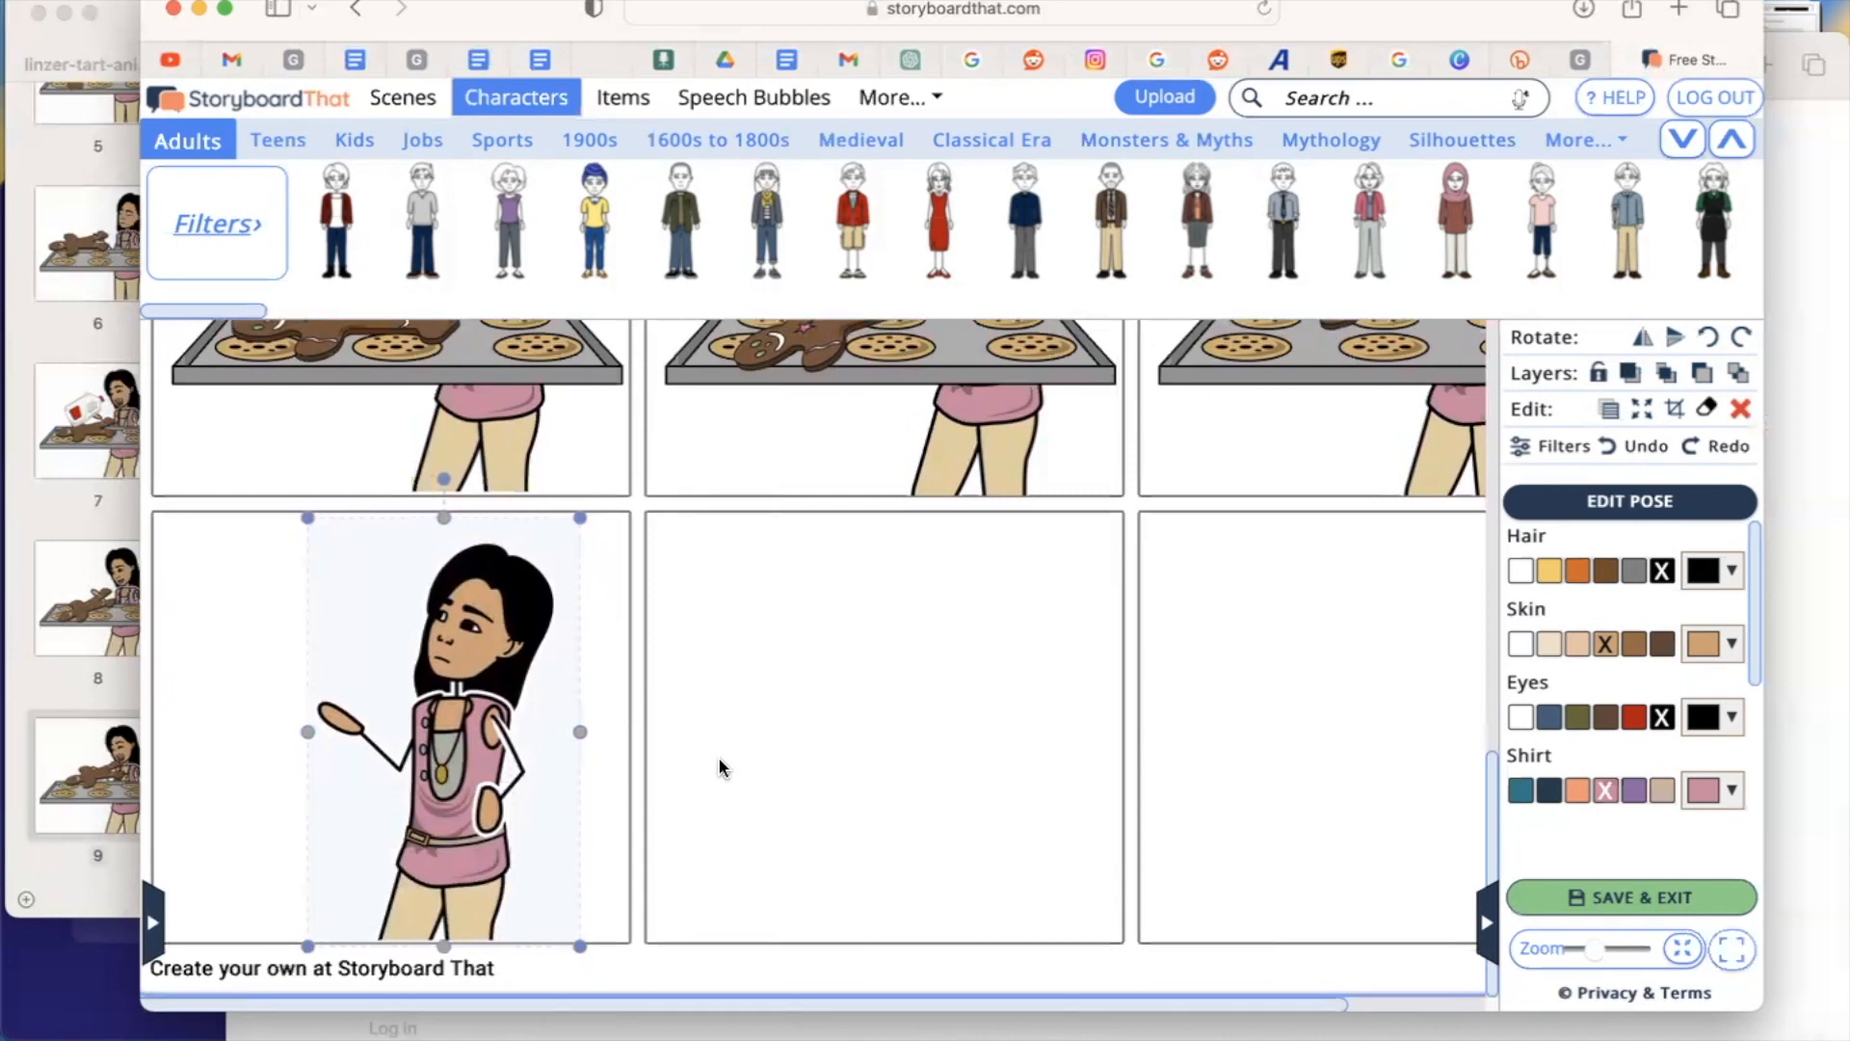
# Step: Search the image library for "cookies"
pyautogui.scroll(4, 720, 762)
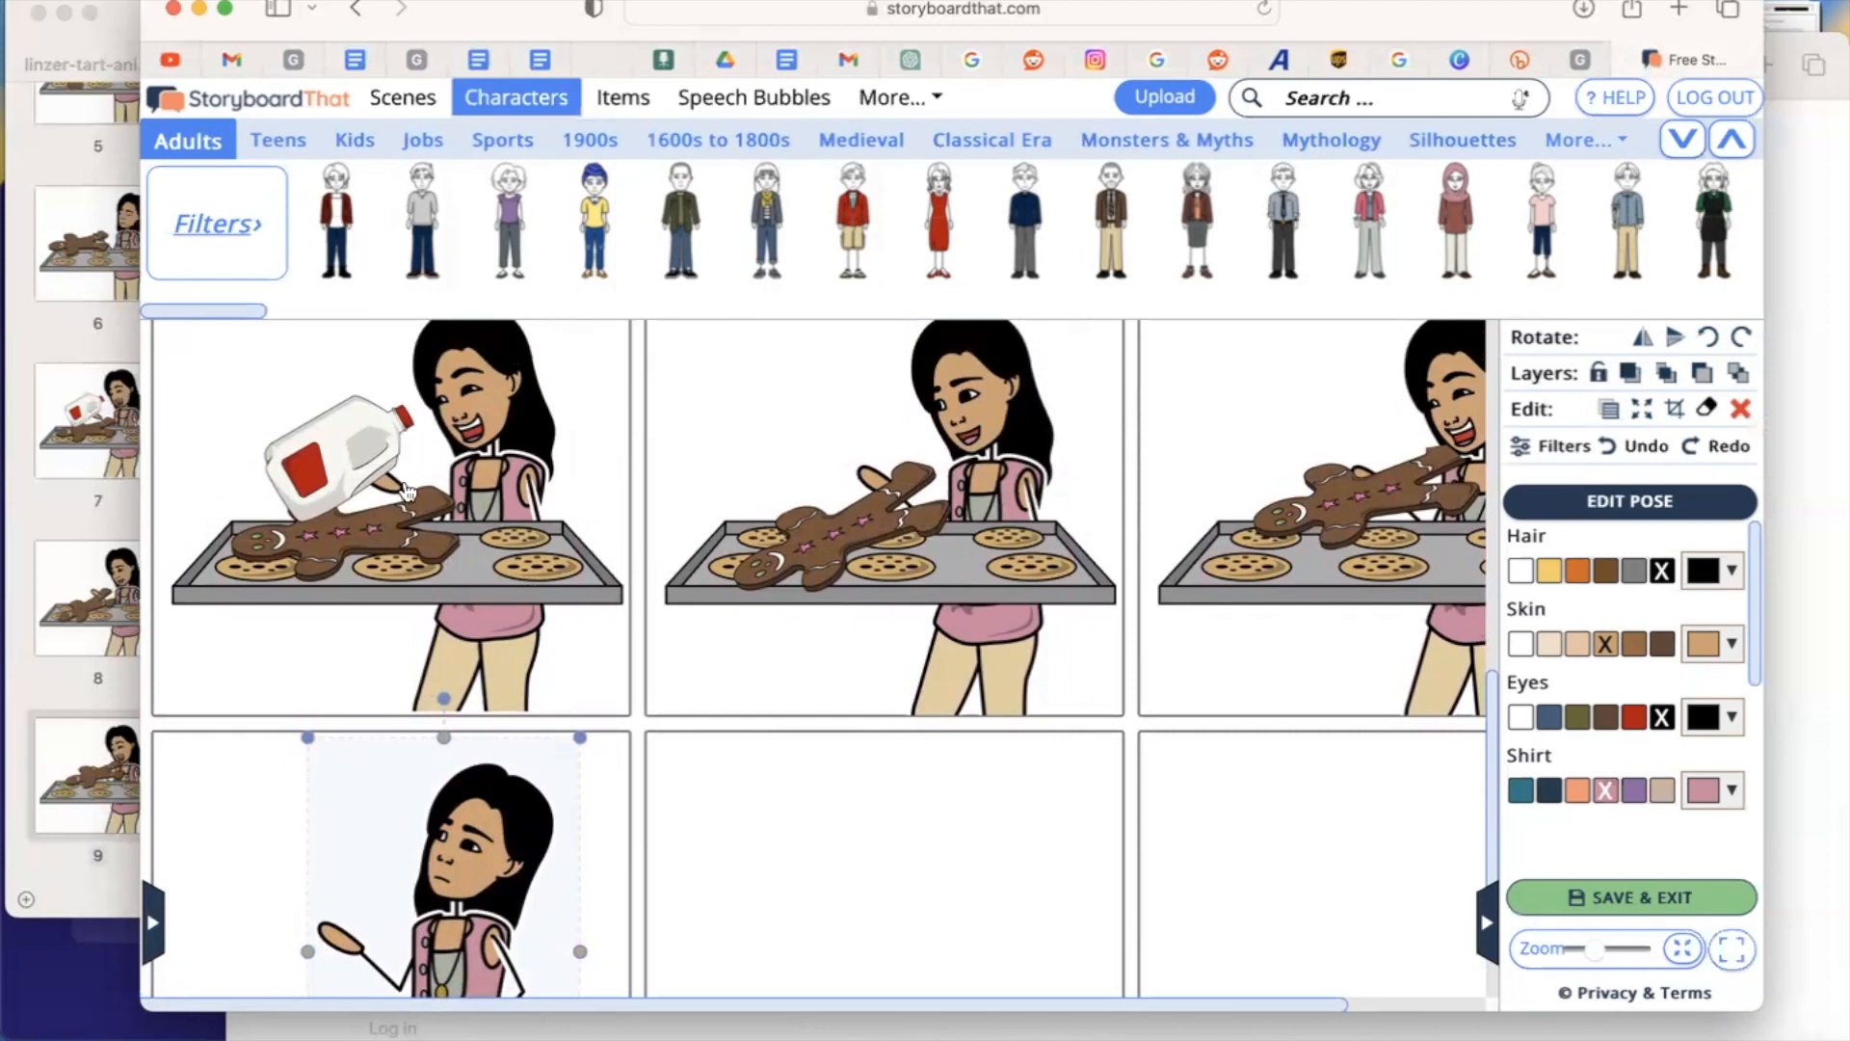
pyautogui.click(1442, 97)
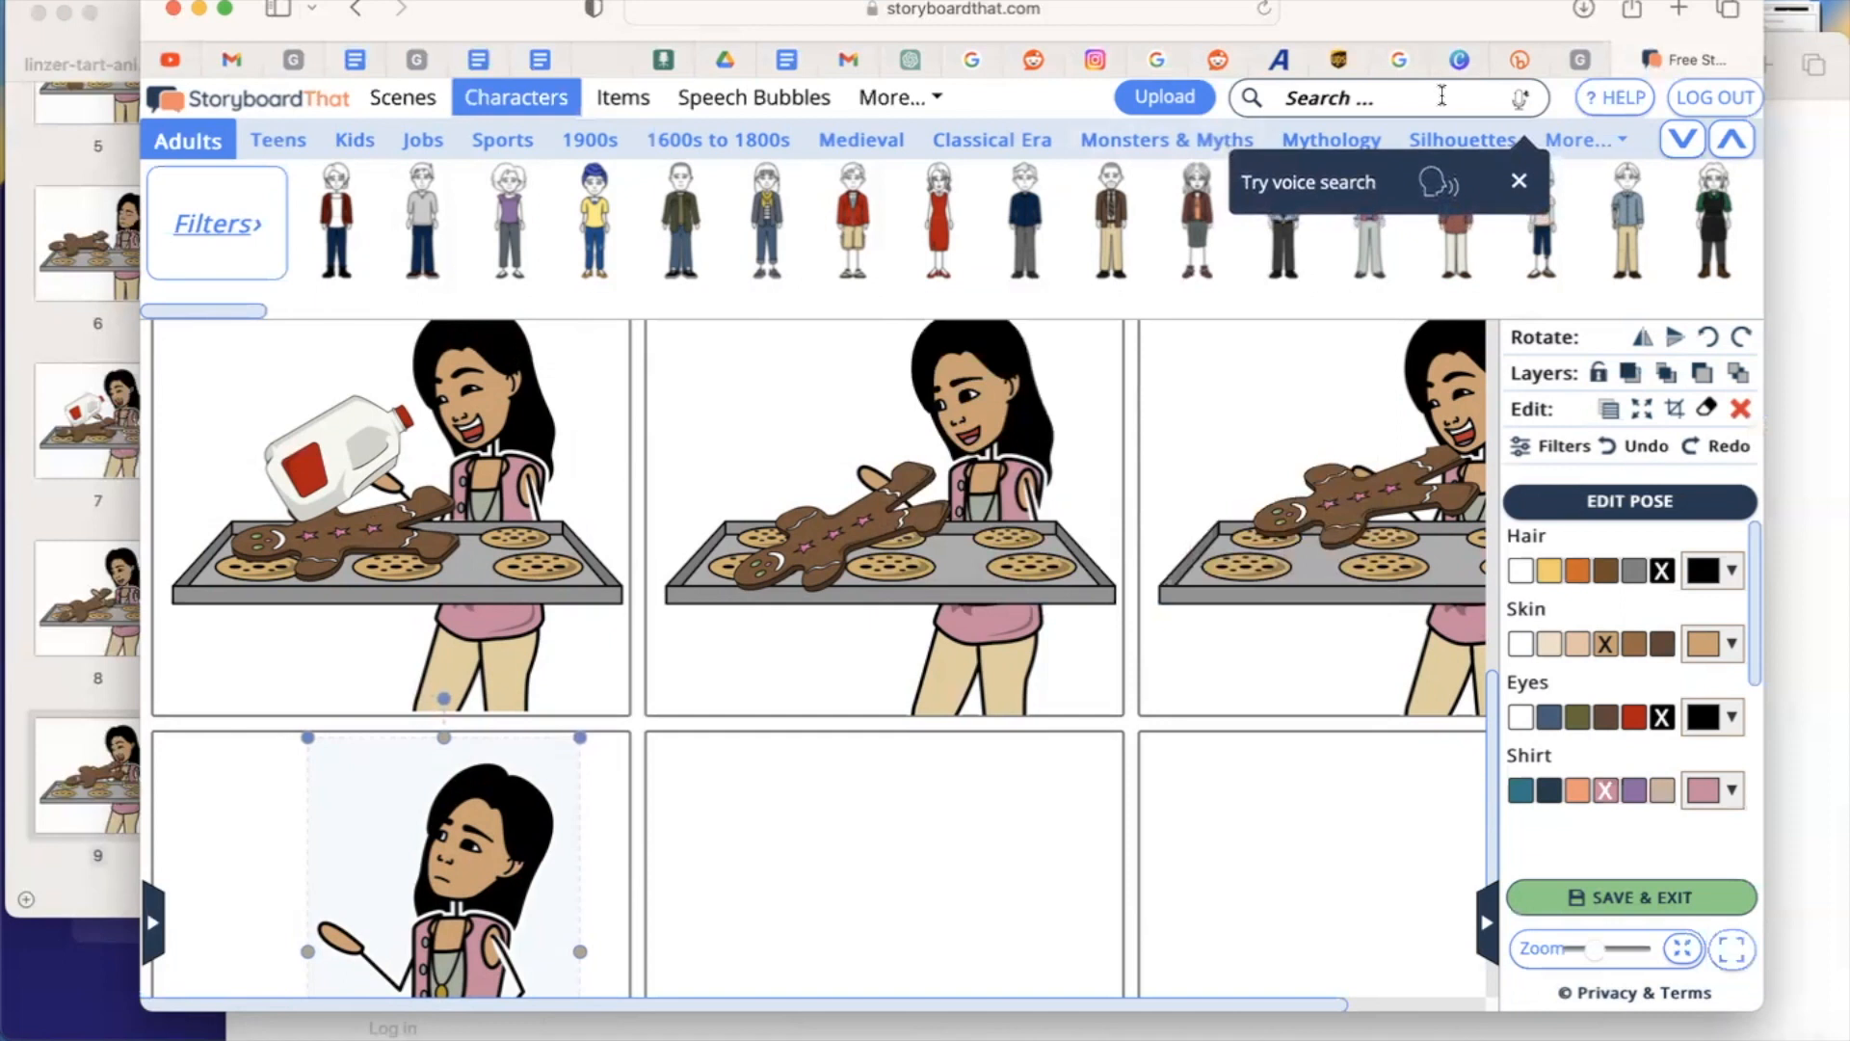
pyautogui.click(1442, 95)
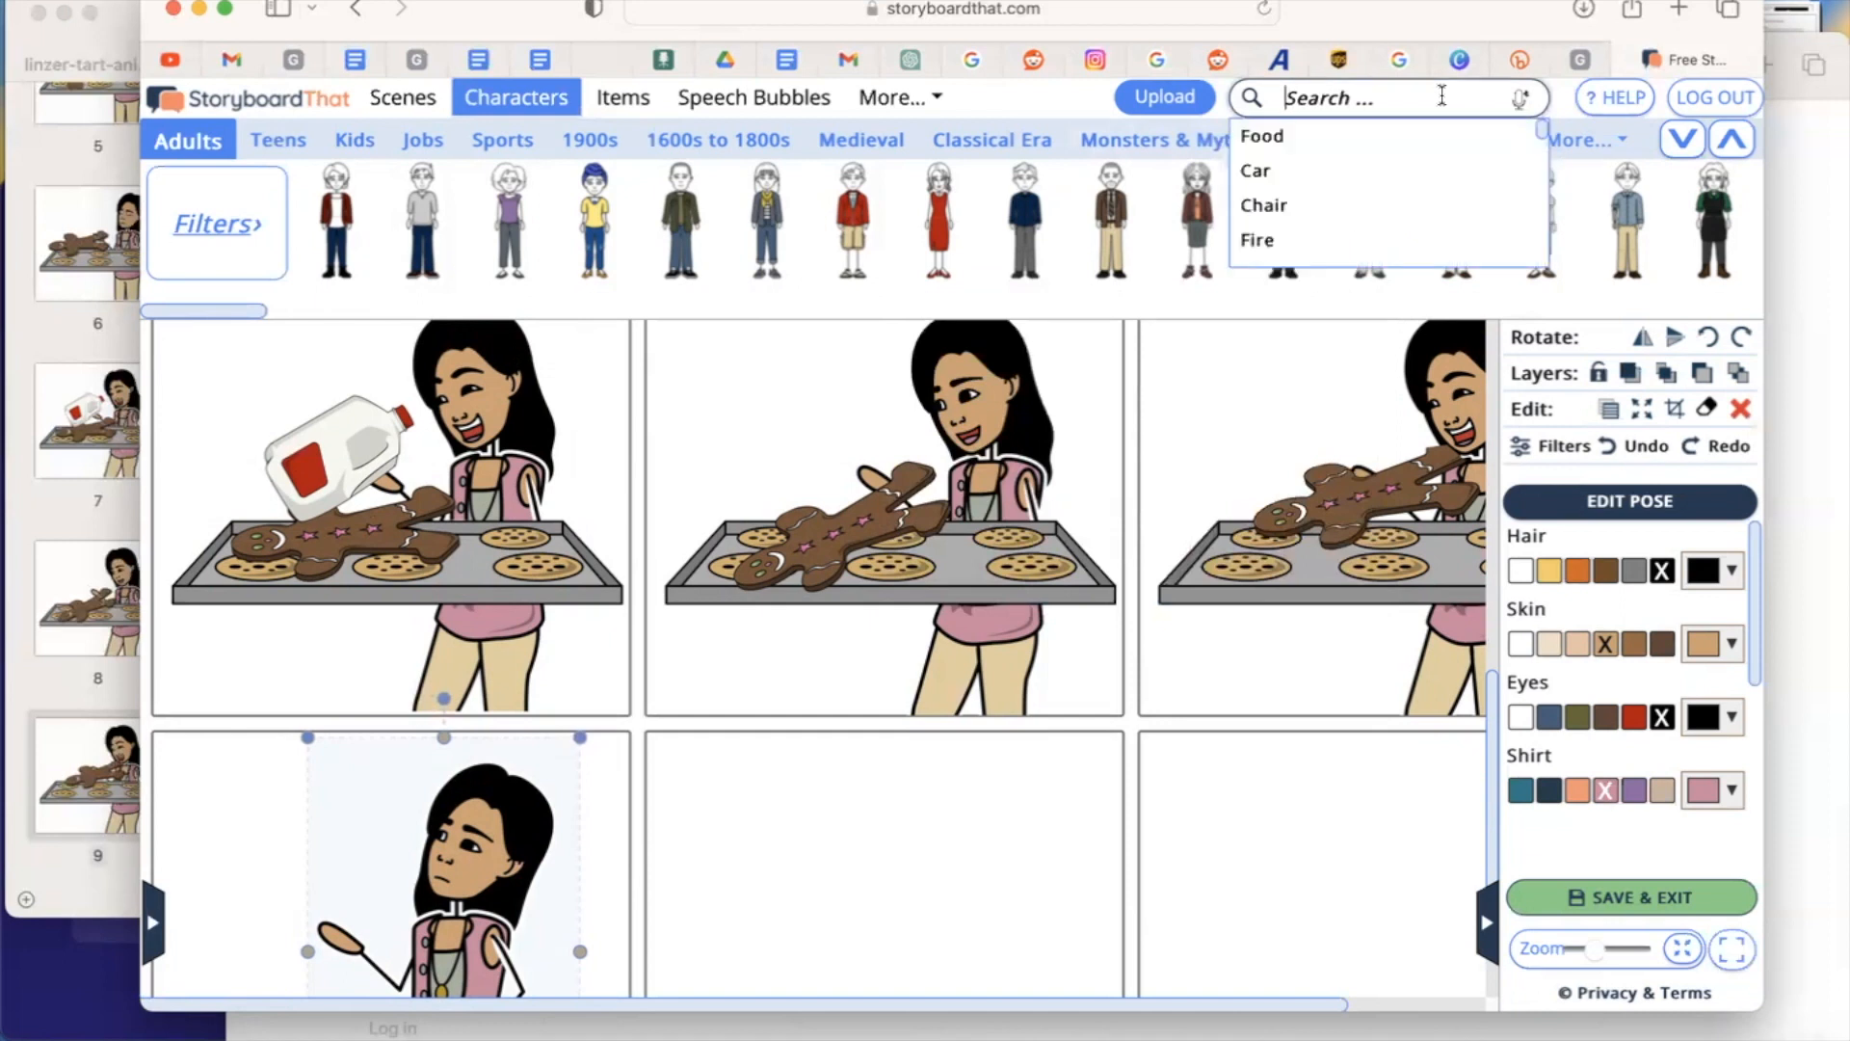
pyautogui.write('cookies')
pyautogui.press('Return')
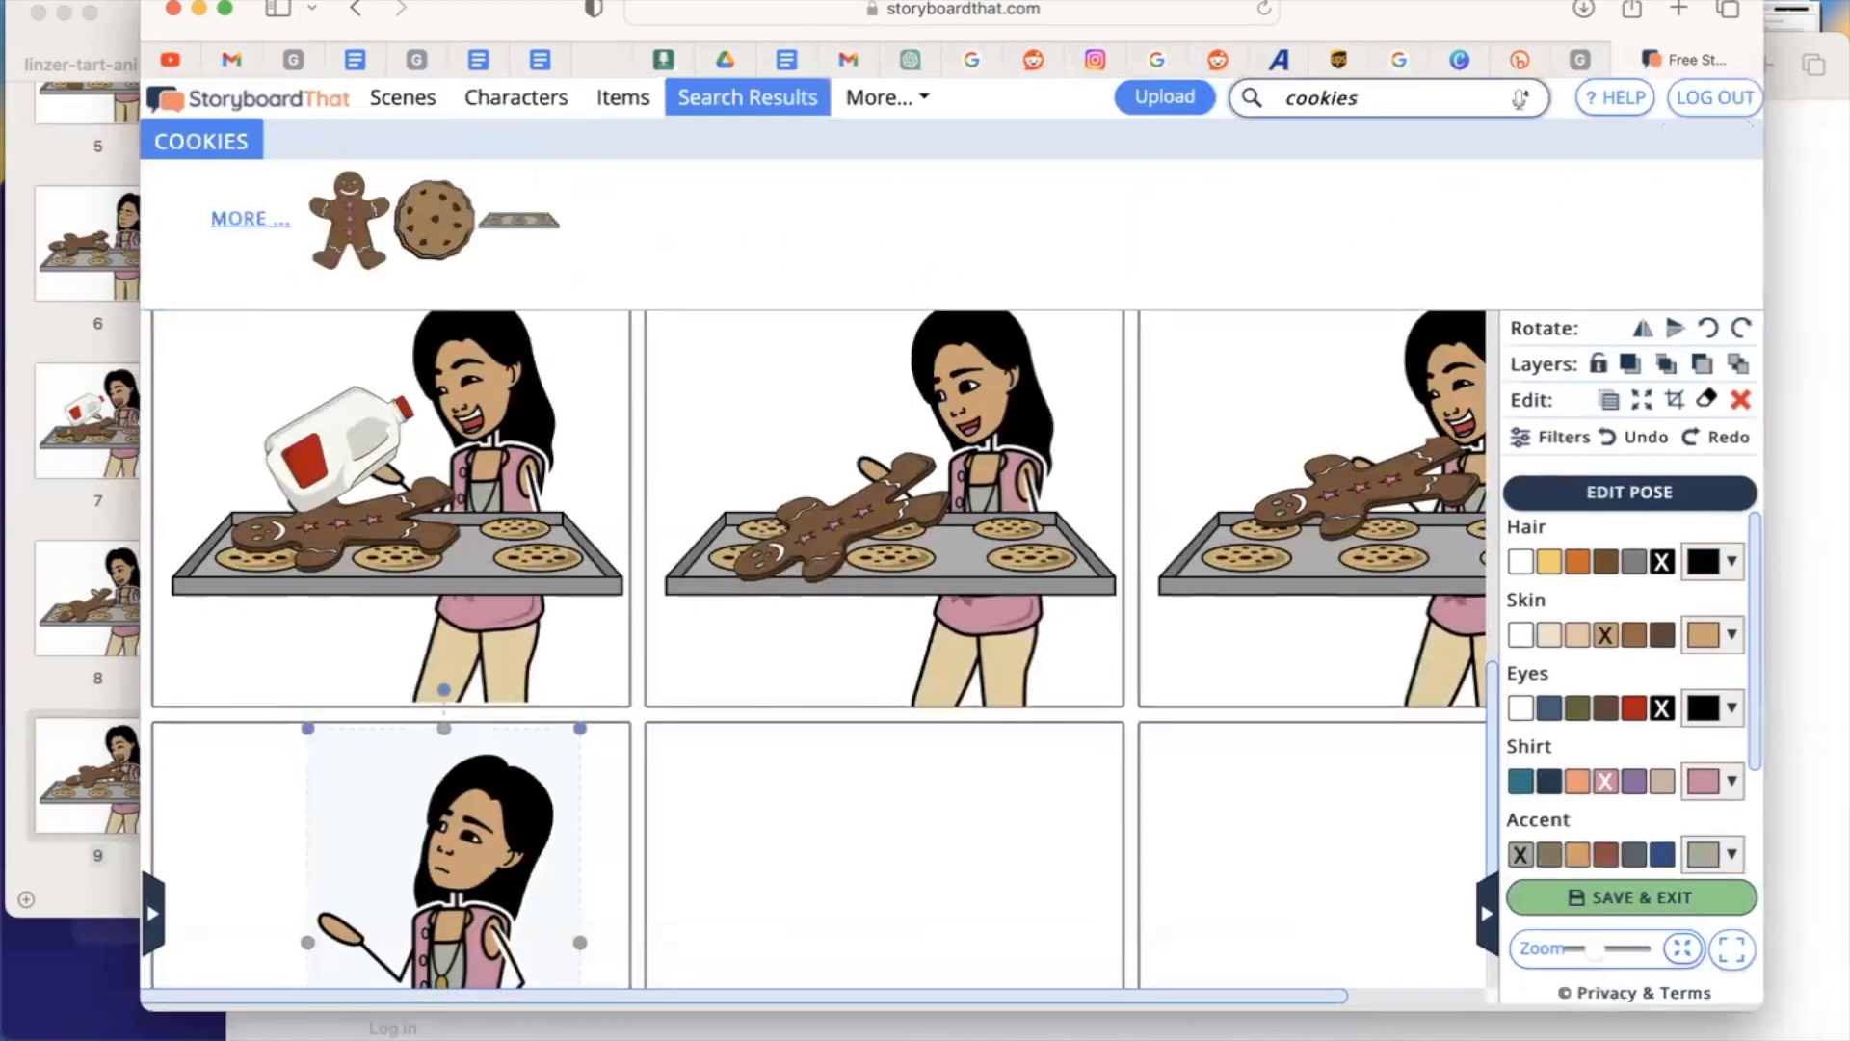
# Step: Add the tray of cookies to the cell, rest it on the character's outstretched hand and enlarge it toward the cell's left edge
pyautogui.moveTo(534, 227)
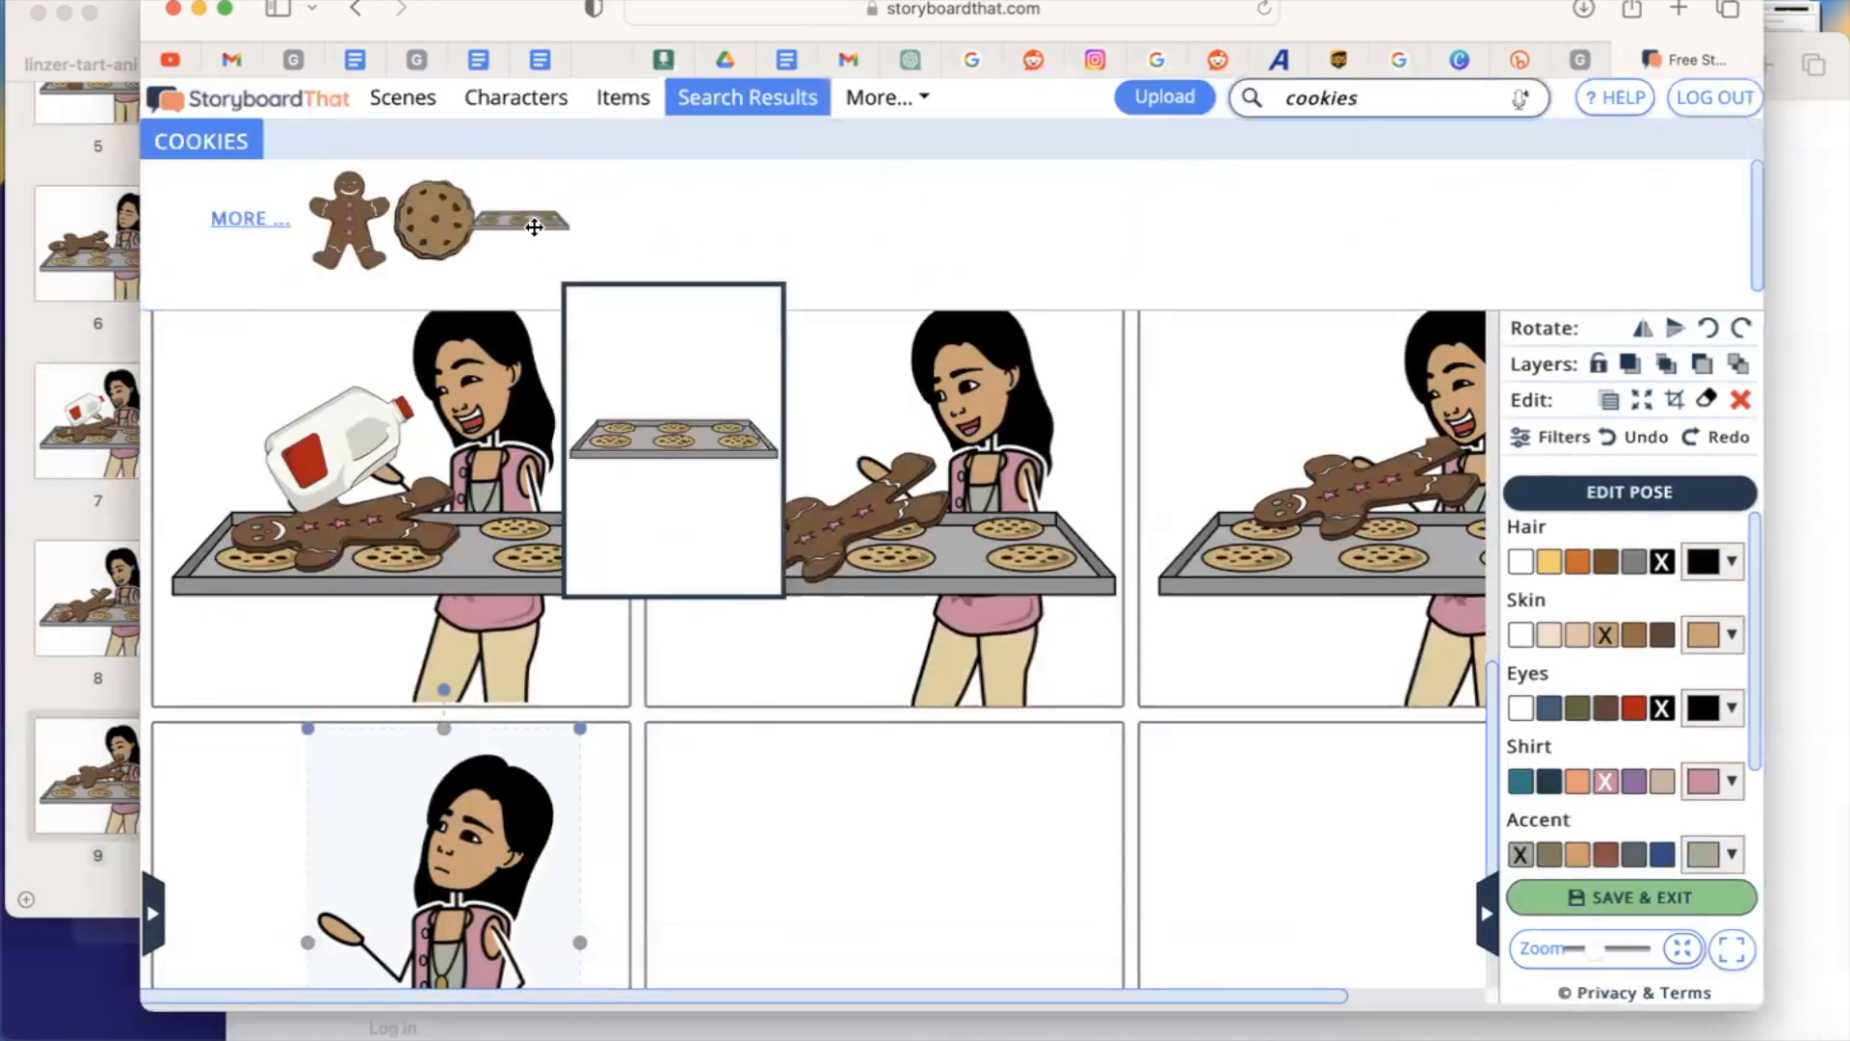
pyautogui.moveTo(531, 222); pyautogui.dragTo(487, 379)
pyautogui.moveTo(453, 516); pyautogui.dragTo(349, 892)
pyautogui.scroll(-5, 349, 892)
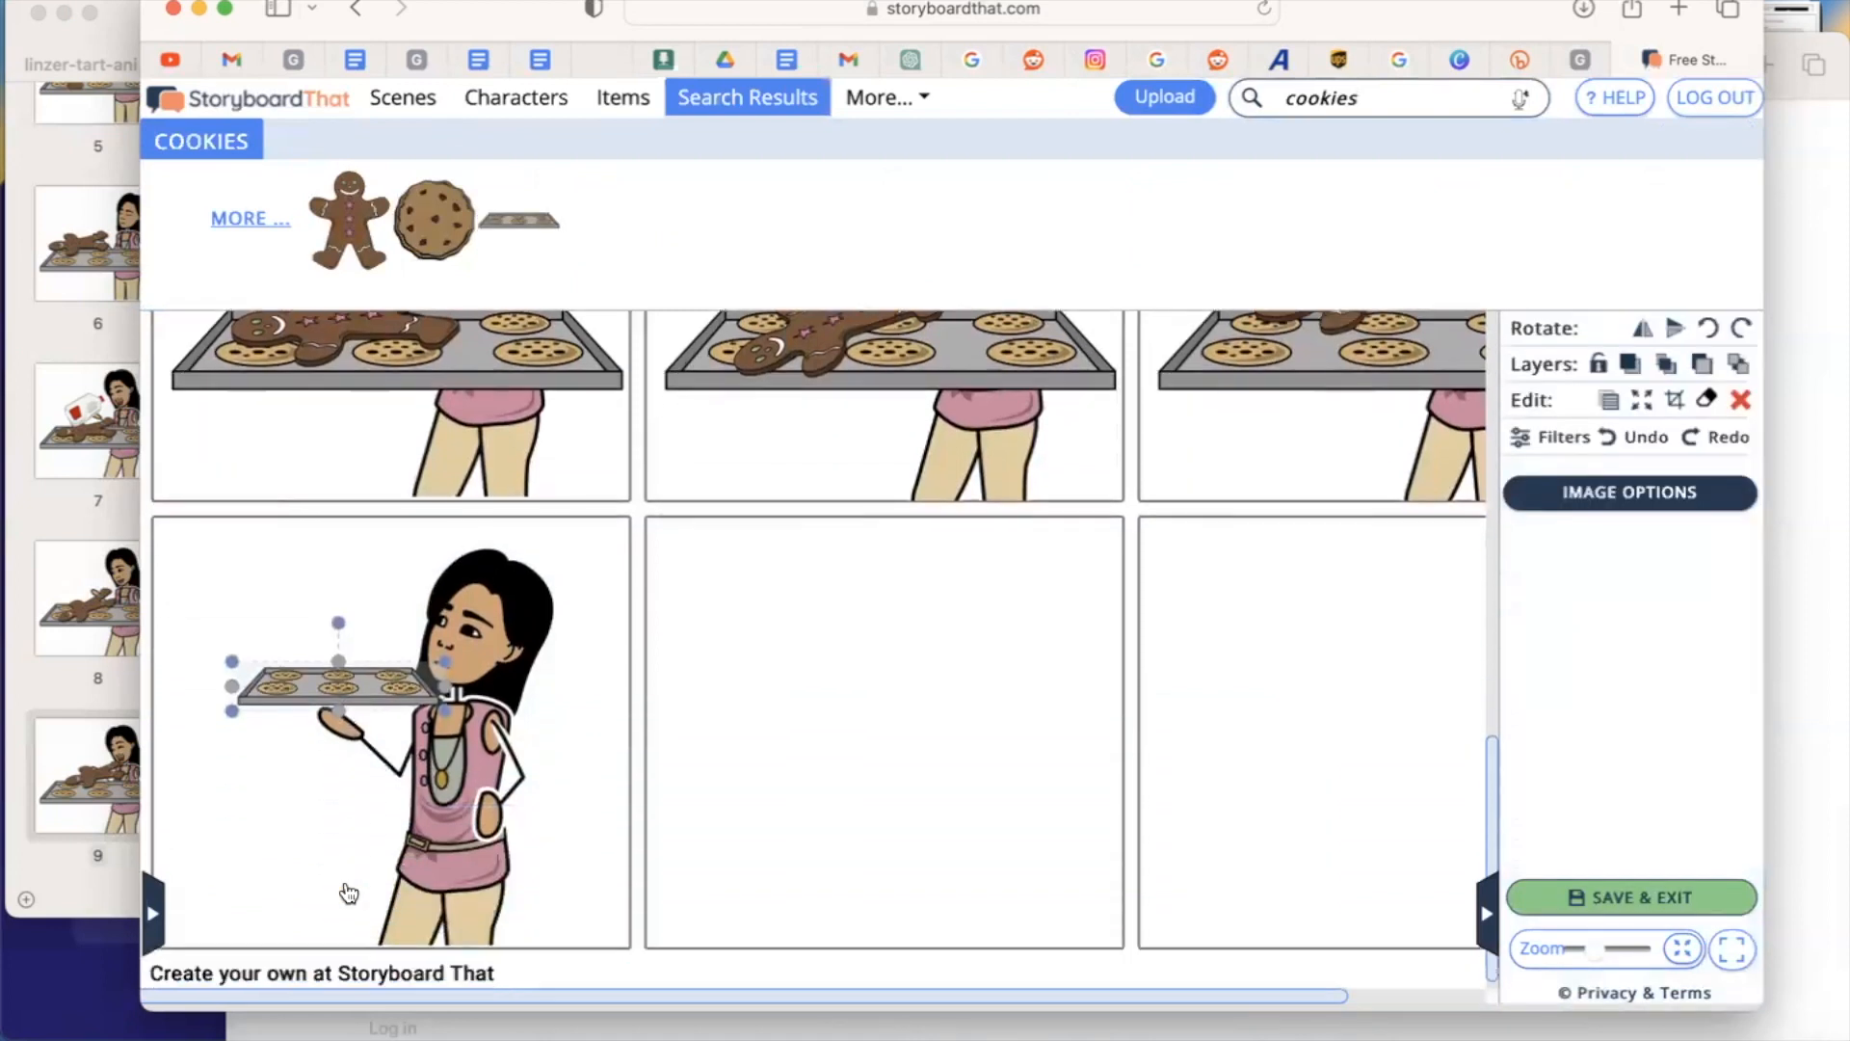
pyautogui.moveTo(347, 691); pyautogui.dragTo(346, 699)
pyautogui.moveTo(446, 661)
pyautogui.mouseDown()
pyautogui.moveTo(628, 608)
pyautogui.moveTo(432, 651)
pyautogui.mouseUp()
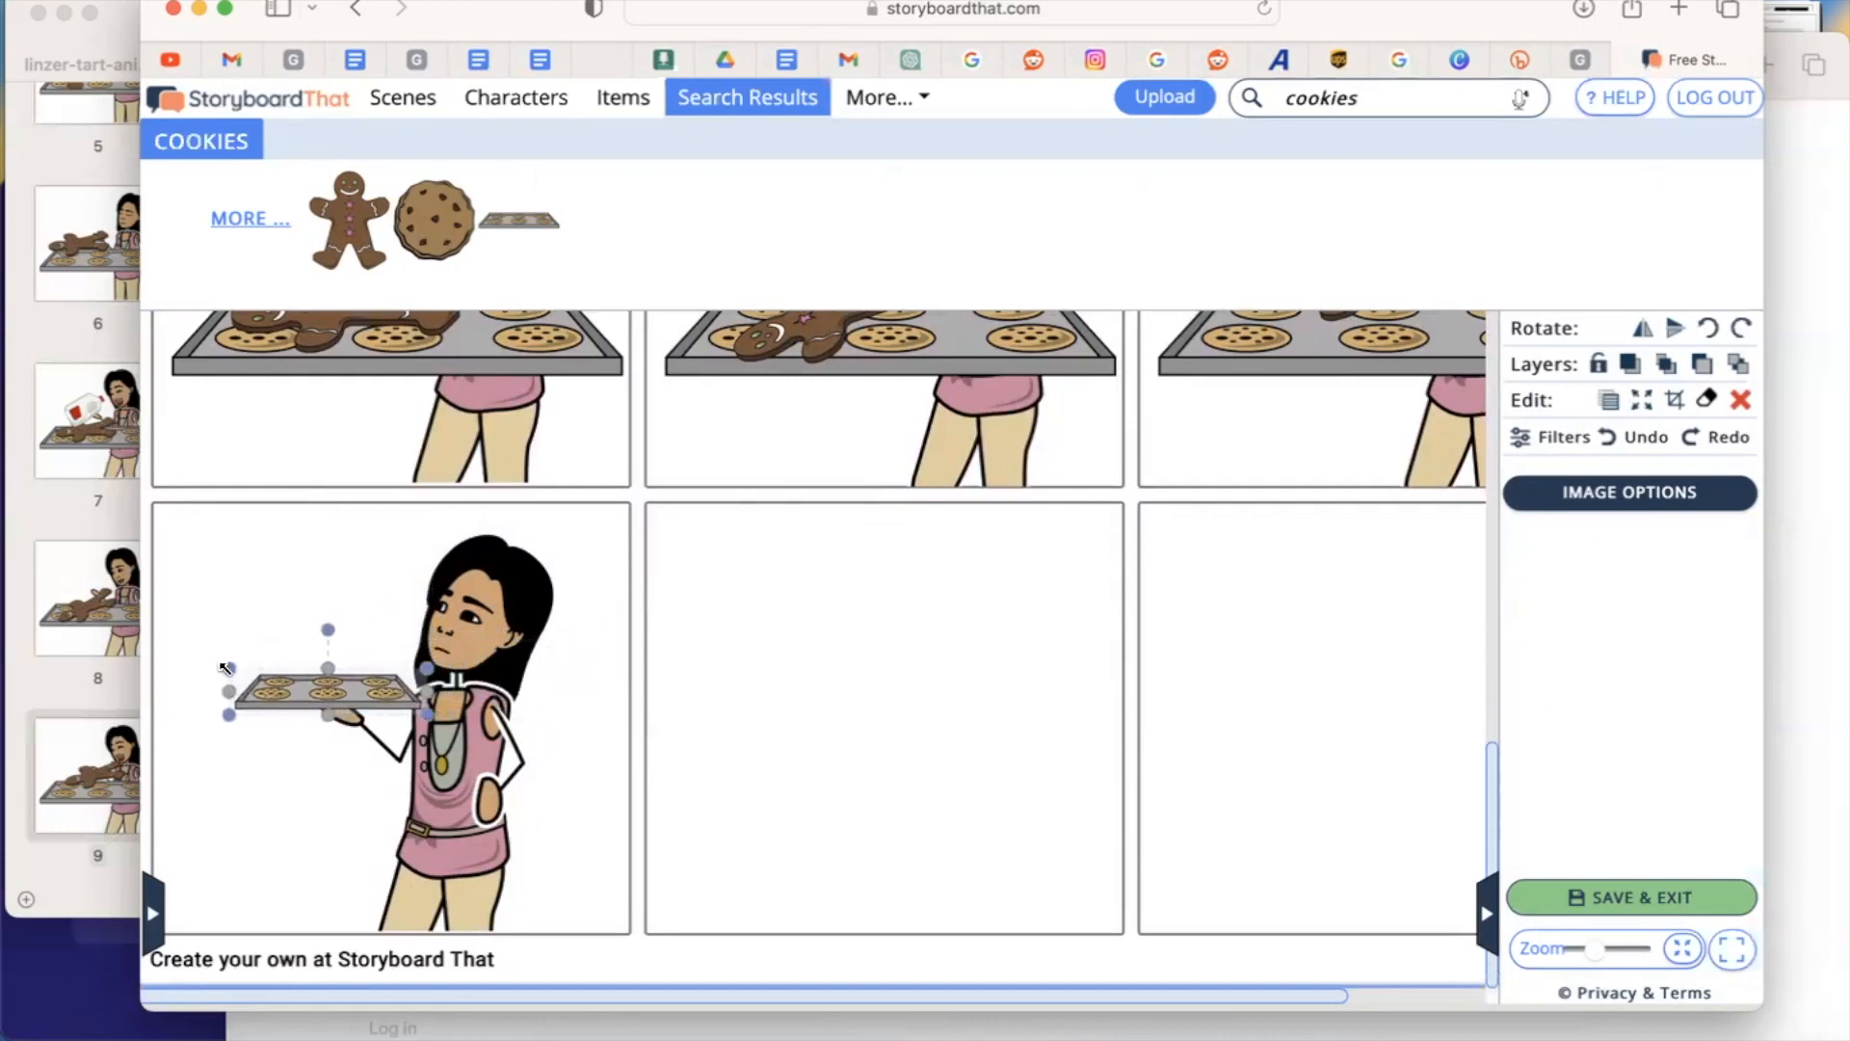
pyautogui.moveTo(224, 663); pyautogui.dragTo(177, 598)
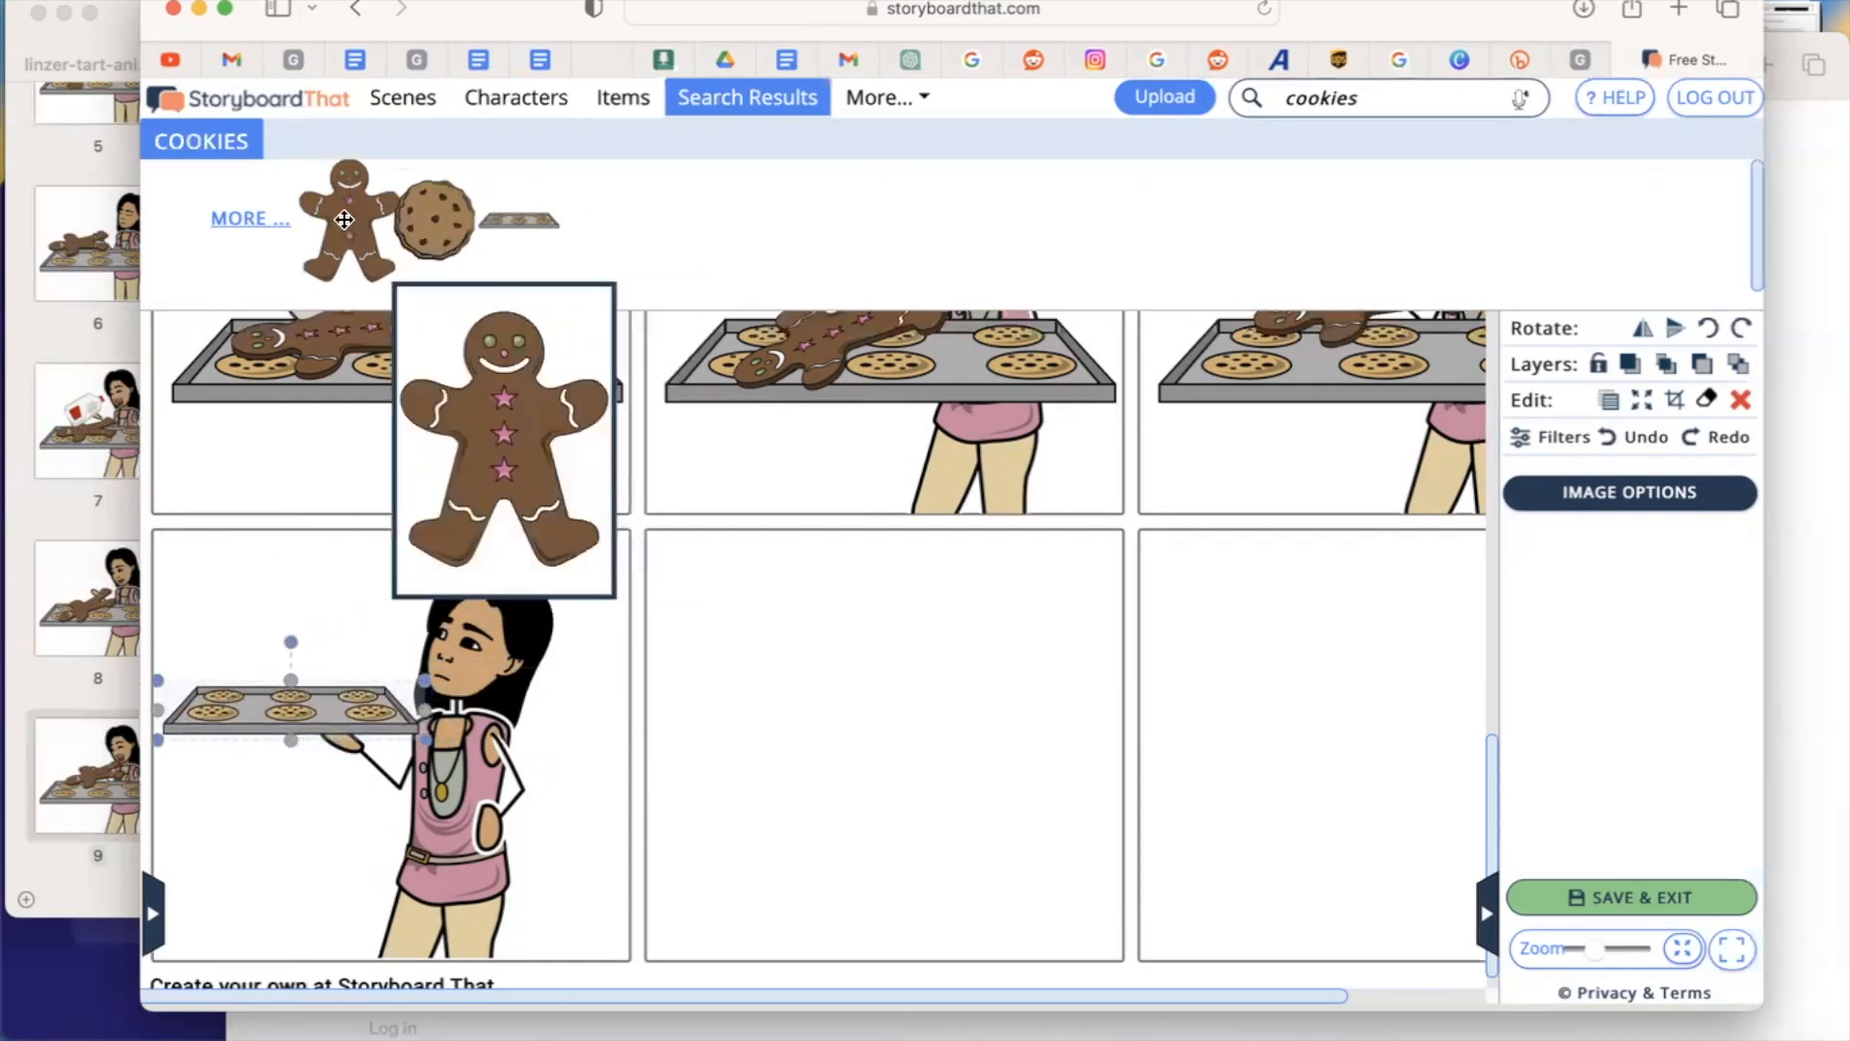
# Step: Add the gingerbread man to the cell, scale it down and stand it upright on the tray of cookies
pyautogui.moveTo(342, 214); pyautogui.dragTo(356, 242)
pyautogui.moveTo(357, 374); pyautogui.dragTo(298, 611)
pyautogui.moveTo(385, 491); pyautogui.dragTo(360, 598)
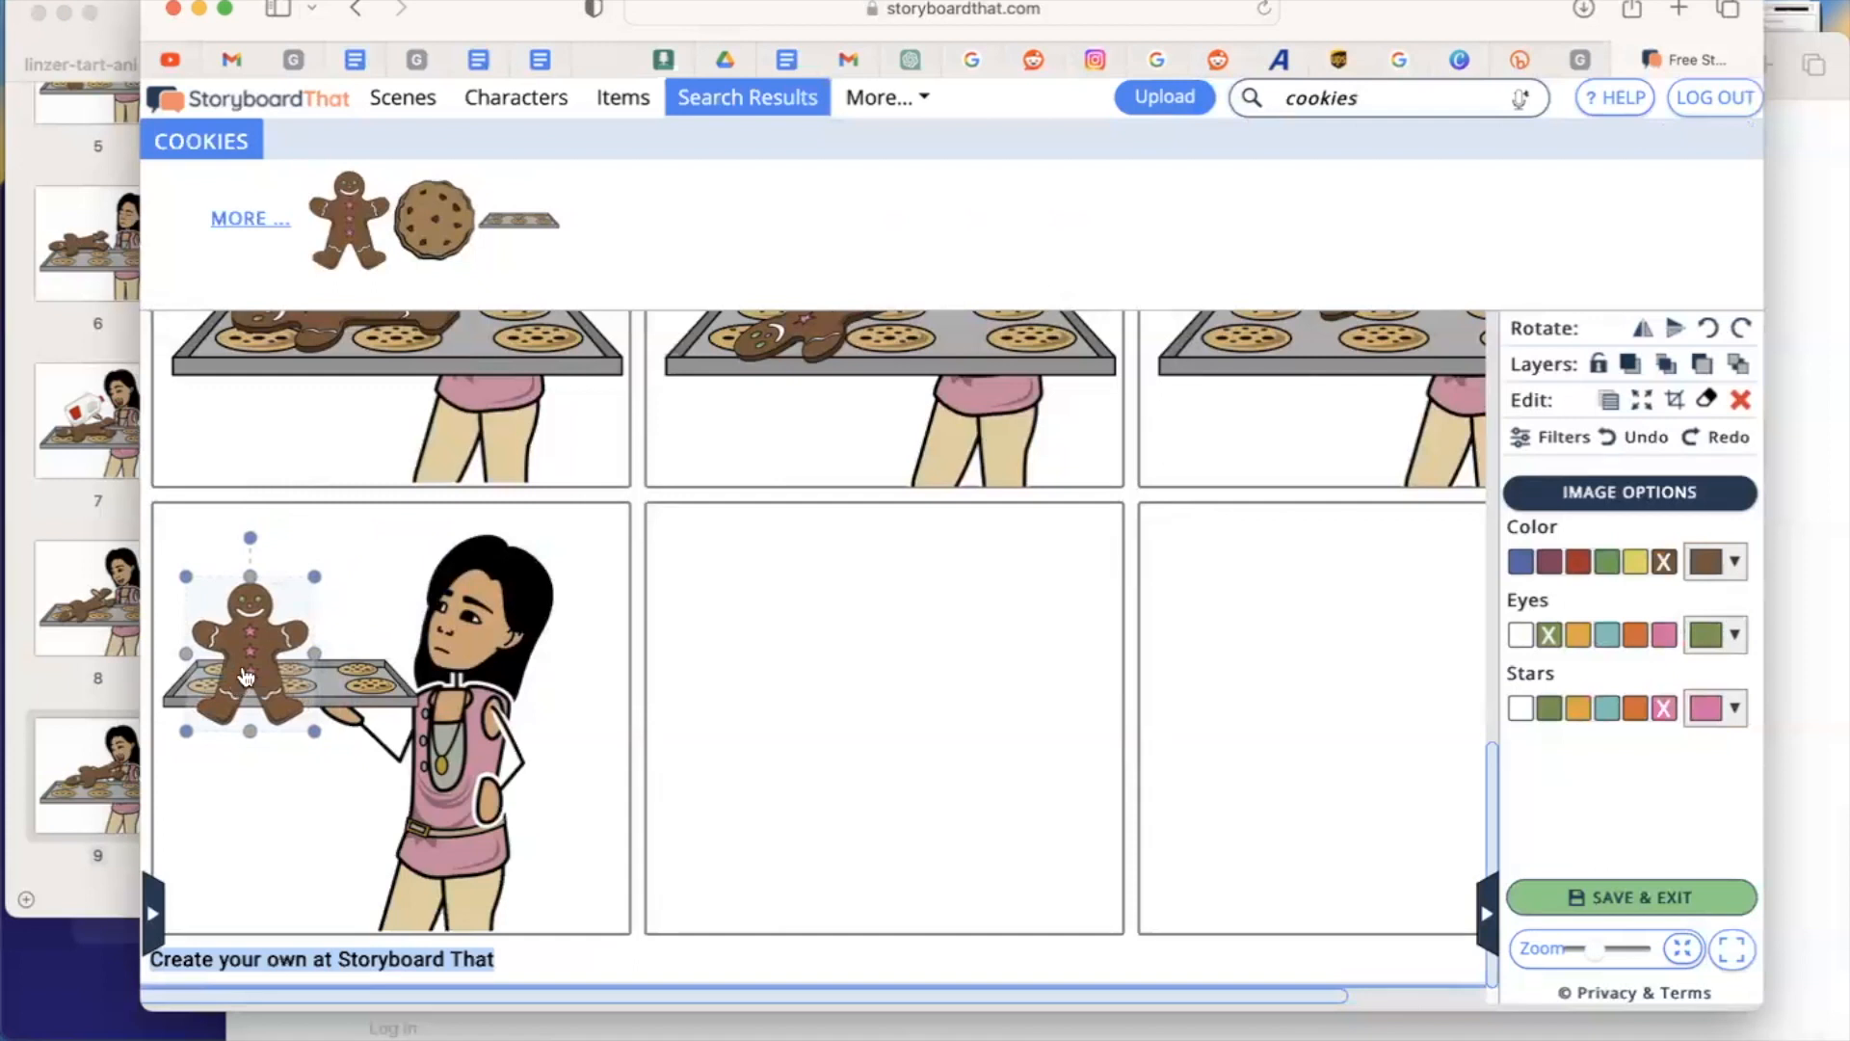
pyautogui.moveTo(240, 638); pyautogui.dragTo(277, 603)
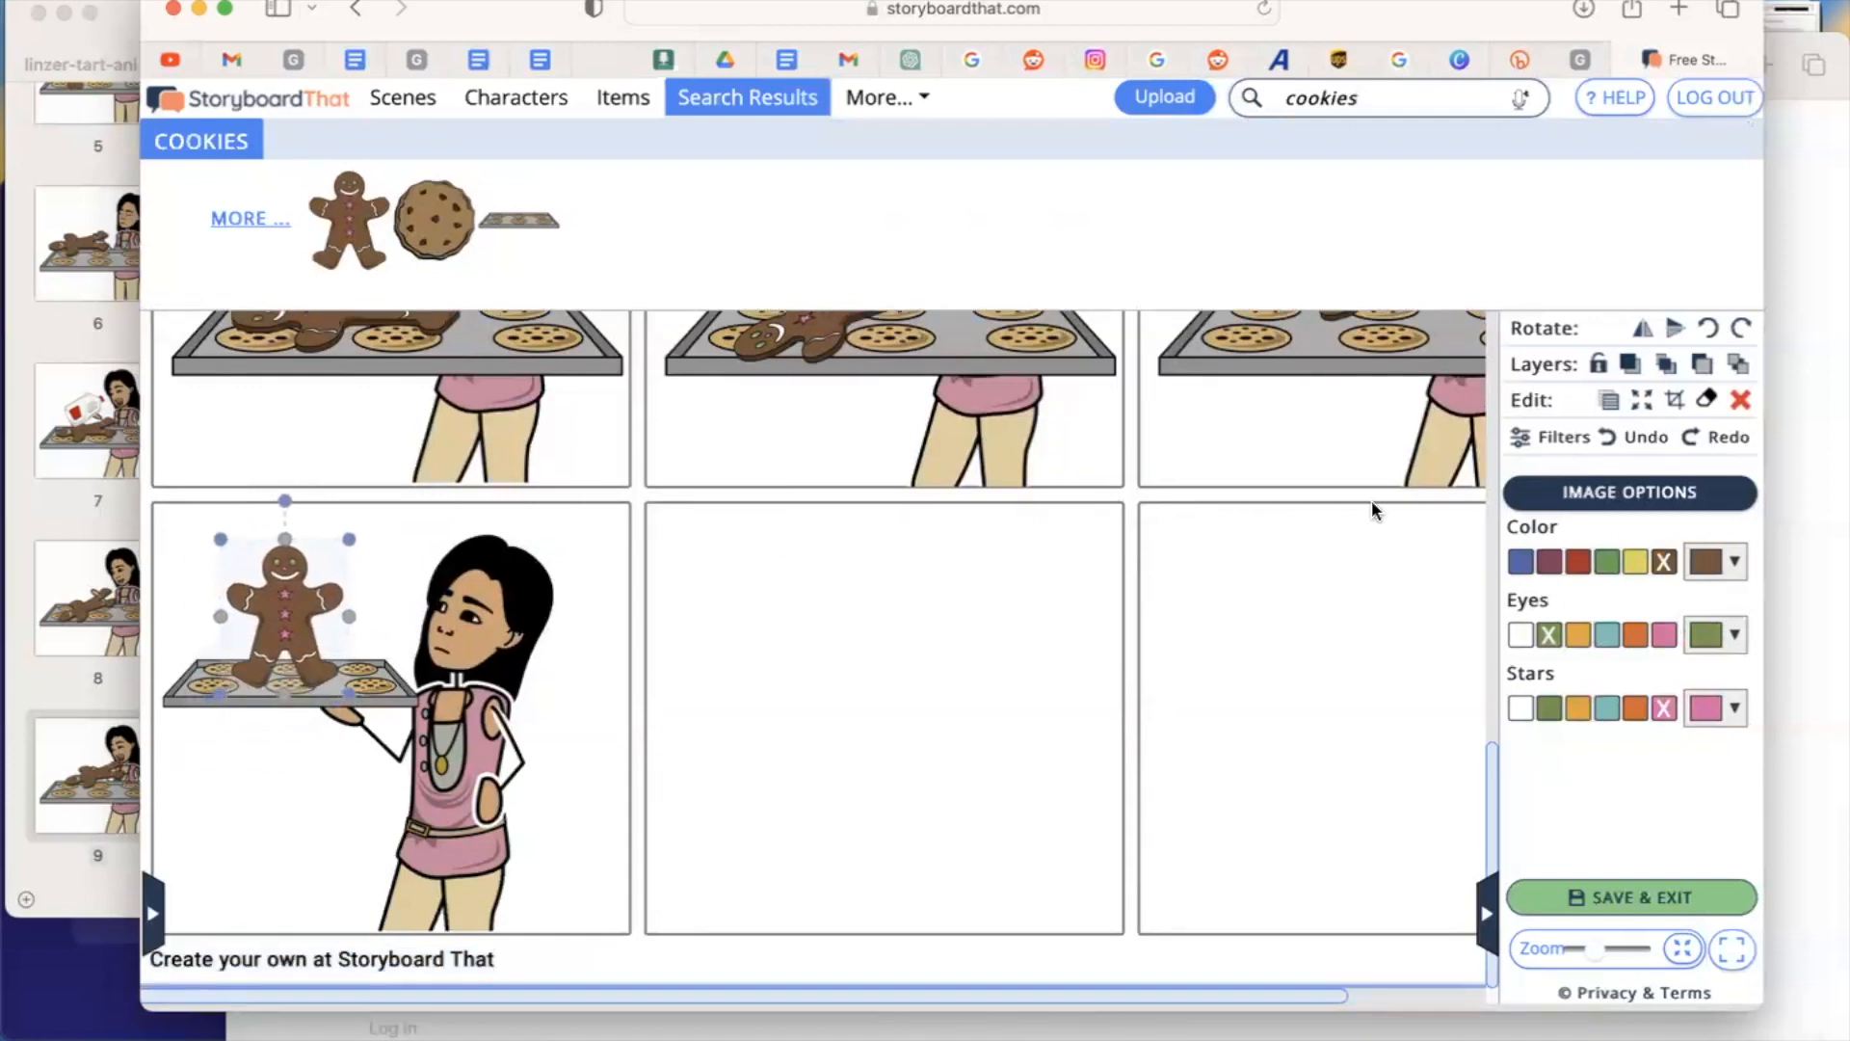
# Step: Change the gingerbread man on the tray to the lying-down pose
pyautogui.click(1550, 494)
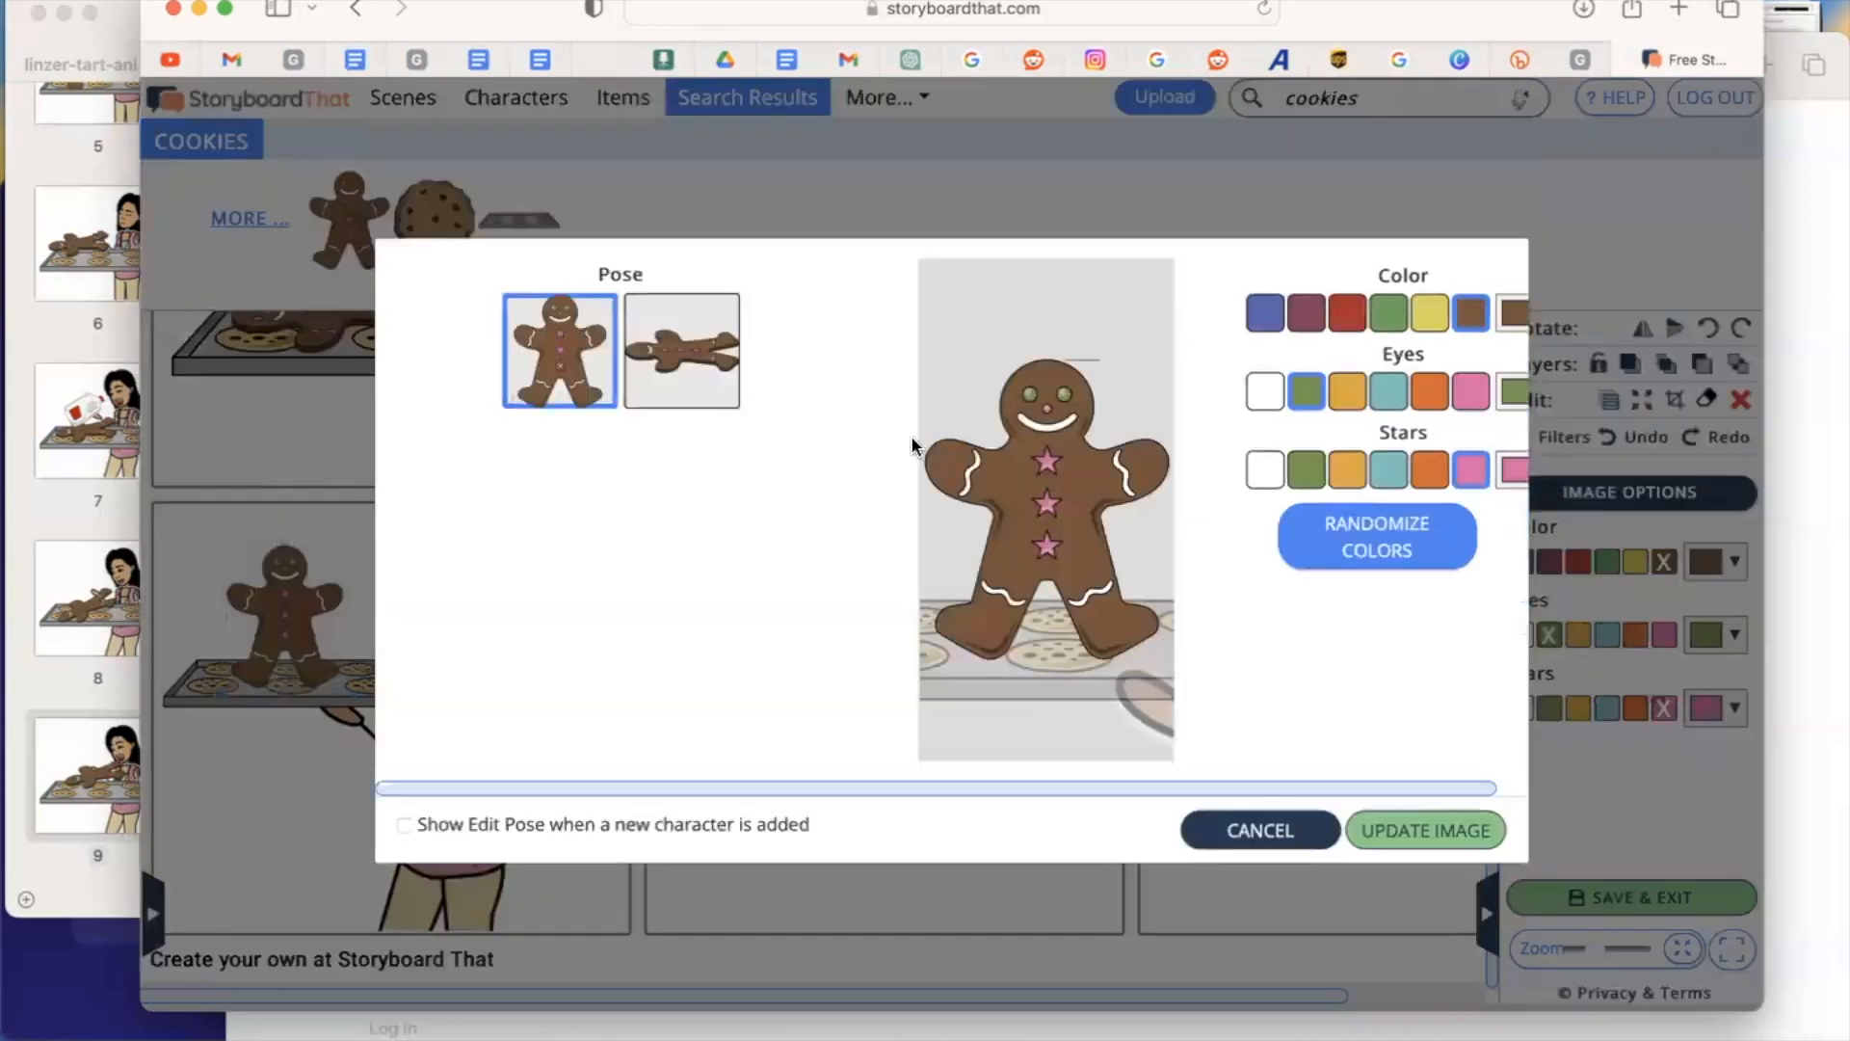
pyautogui.click(707, 371)
pyautogui.click(559, 387)
pyautogui.click(690, 361)
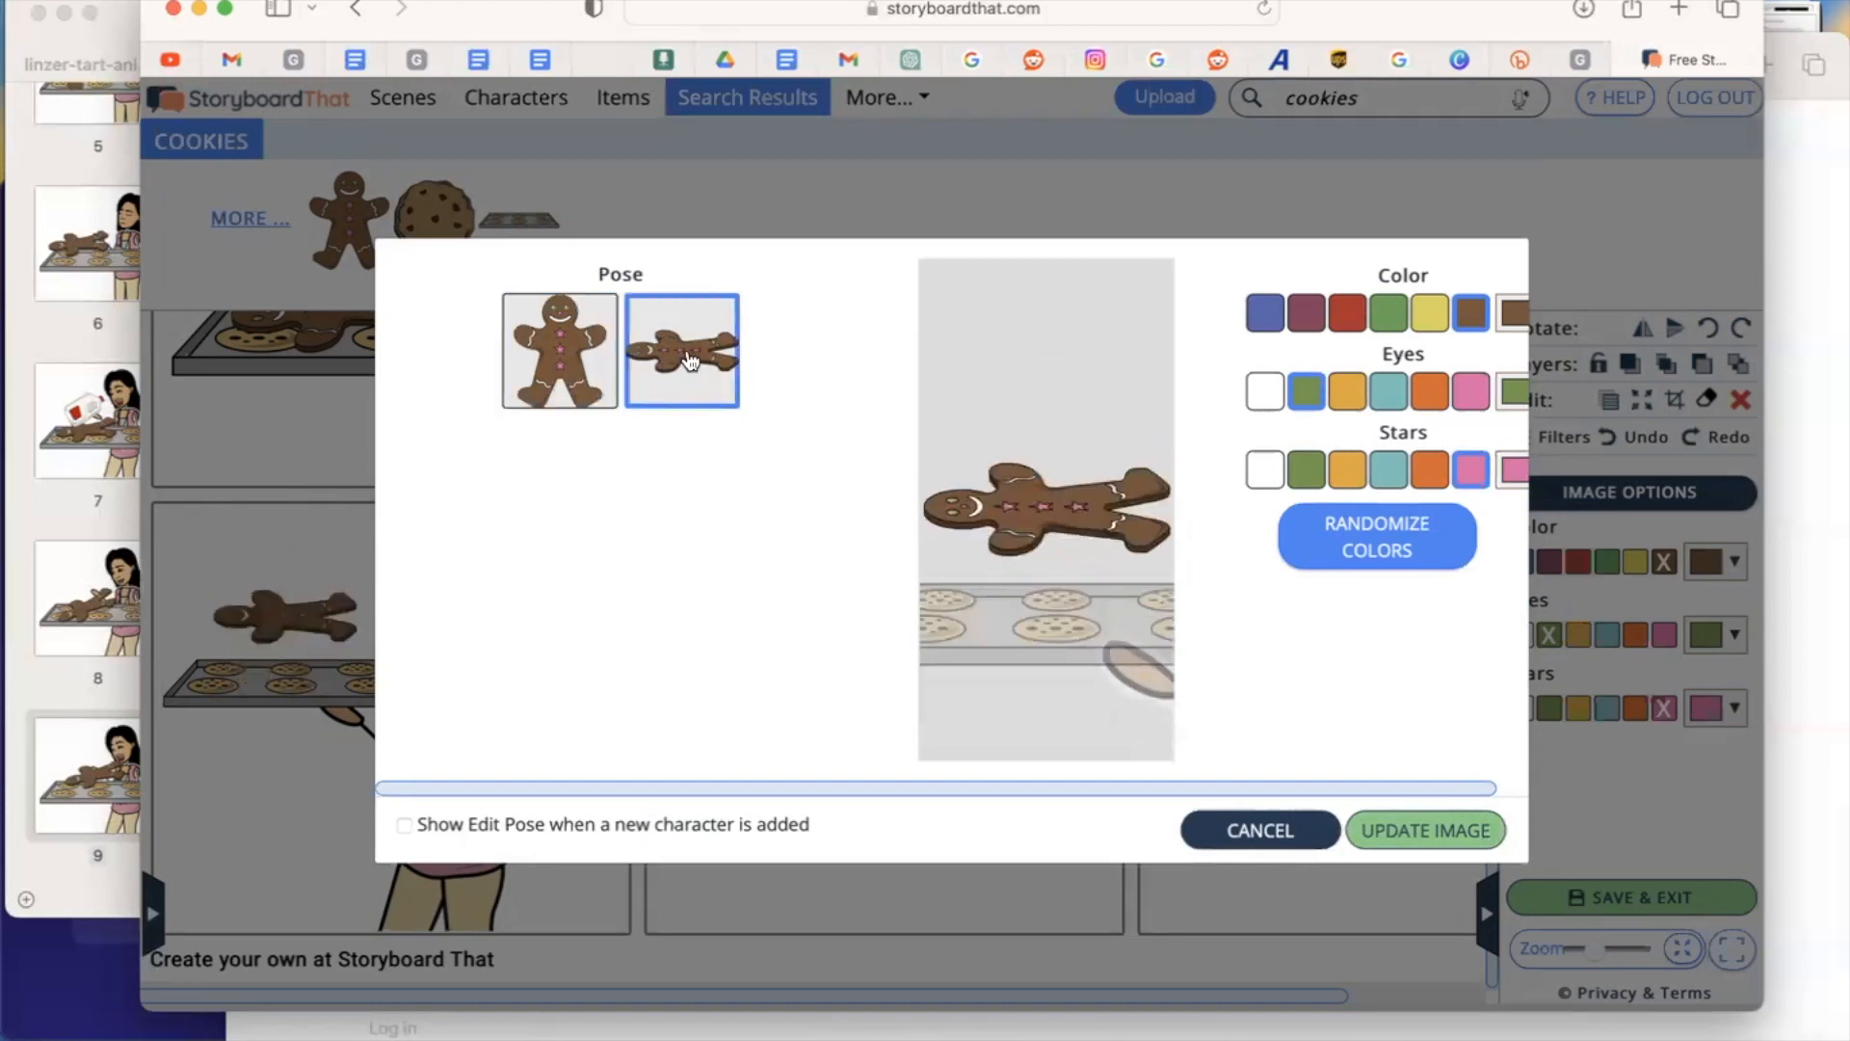
pyautogui.click(1425, 835)
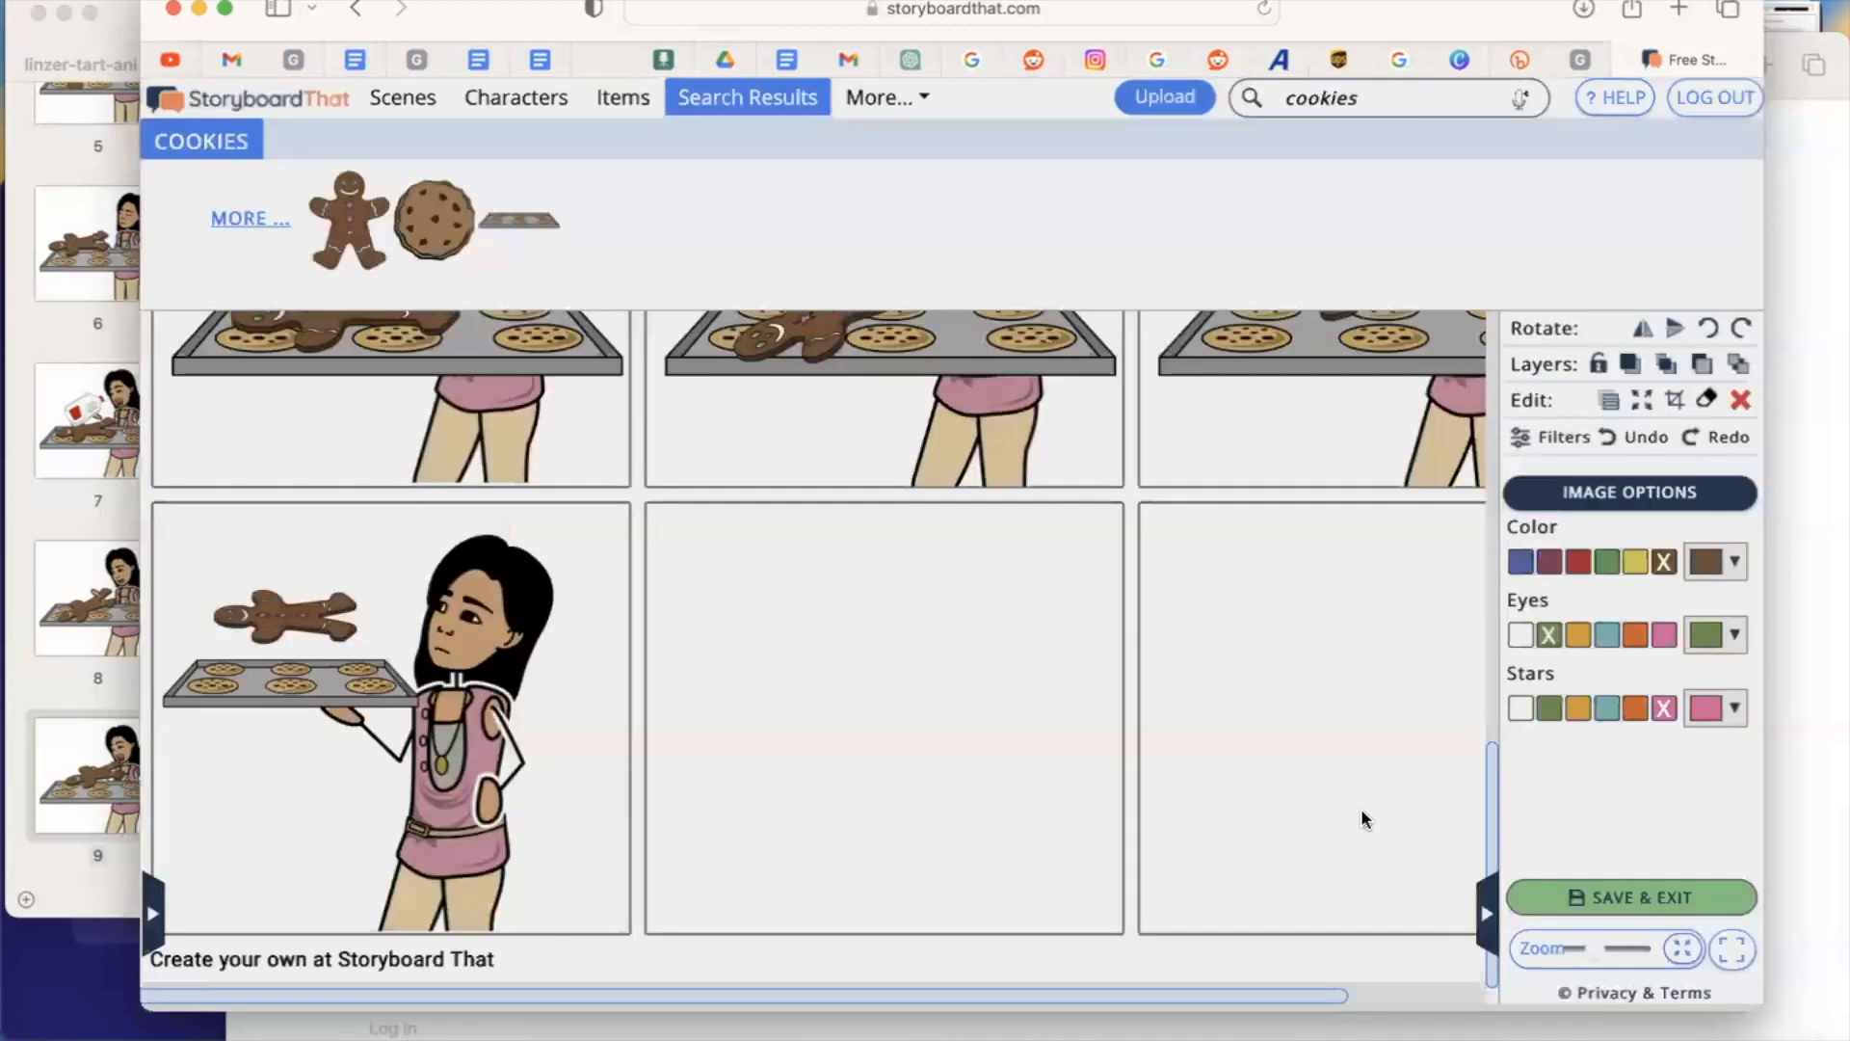
# Step: Give the character holding the tray the angry expression with a closed mouth
pyautogui.click(500, 648)
pyautogui.click(1630, 496)
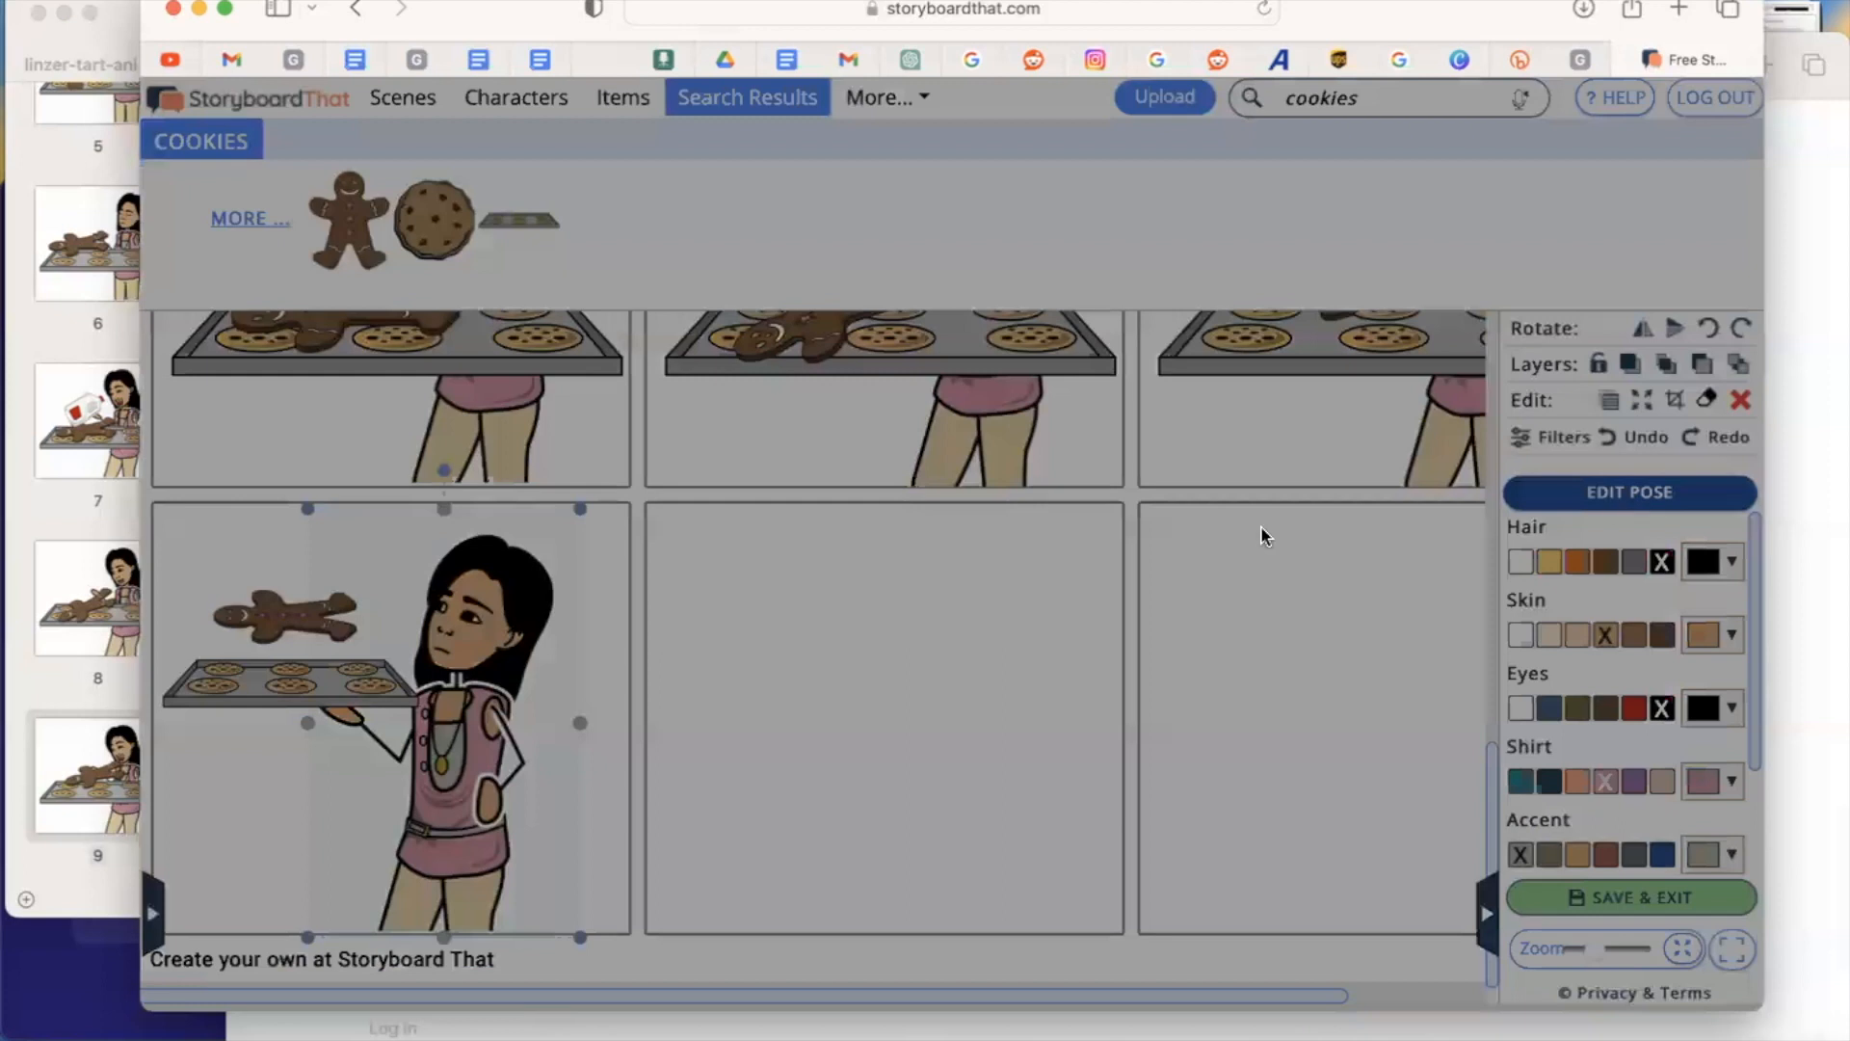
pyautogui.click(478, 359)
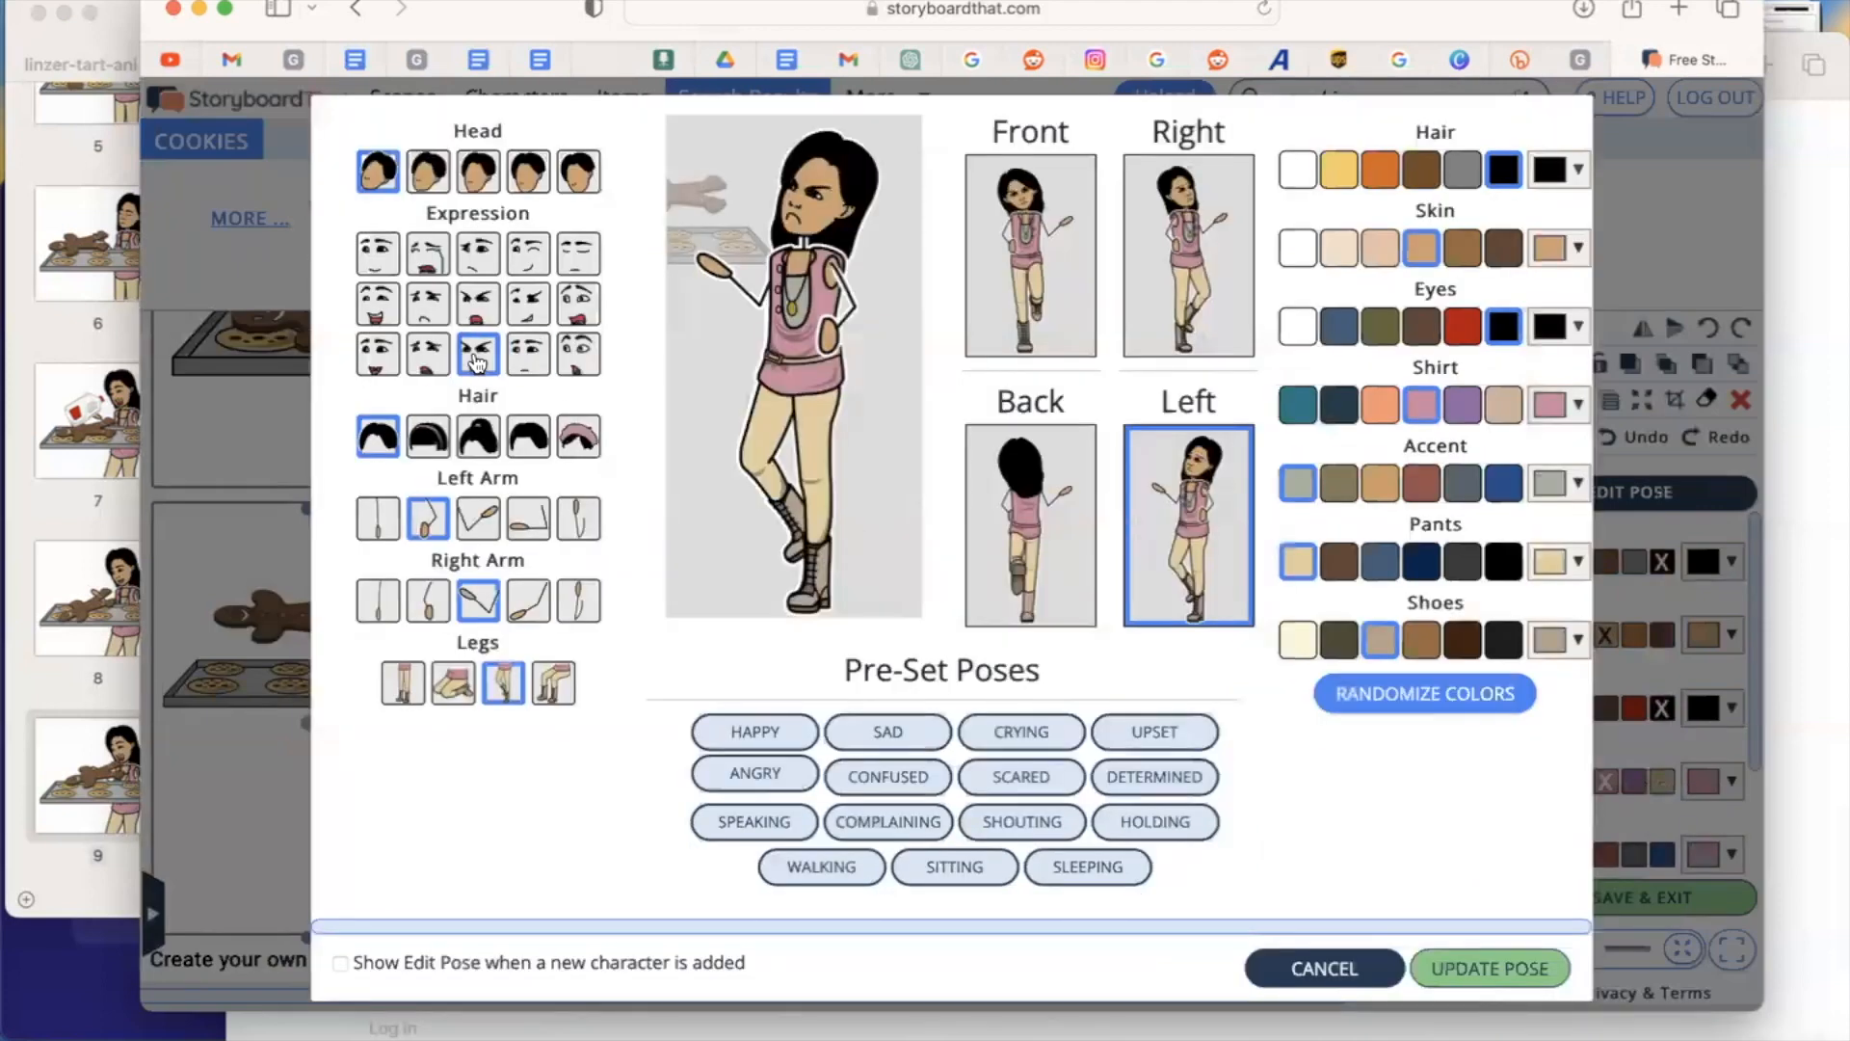
pyautogui.click(1460, 968)
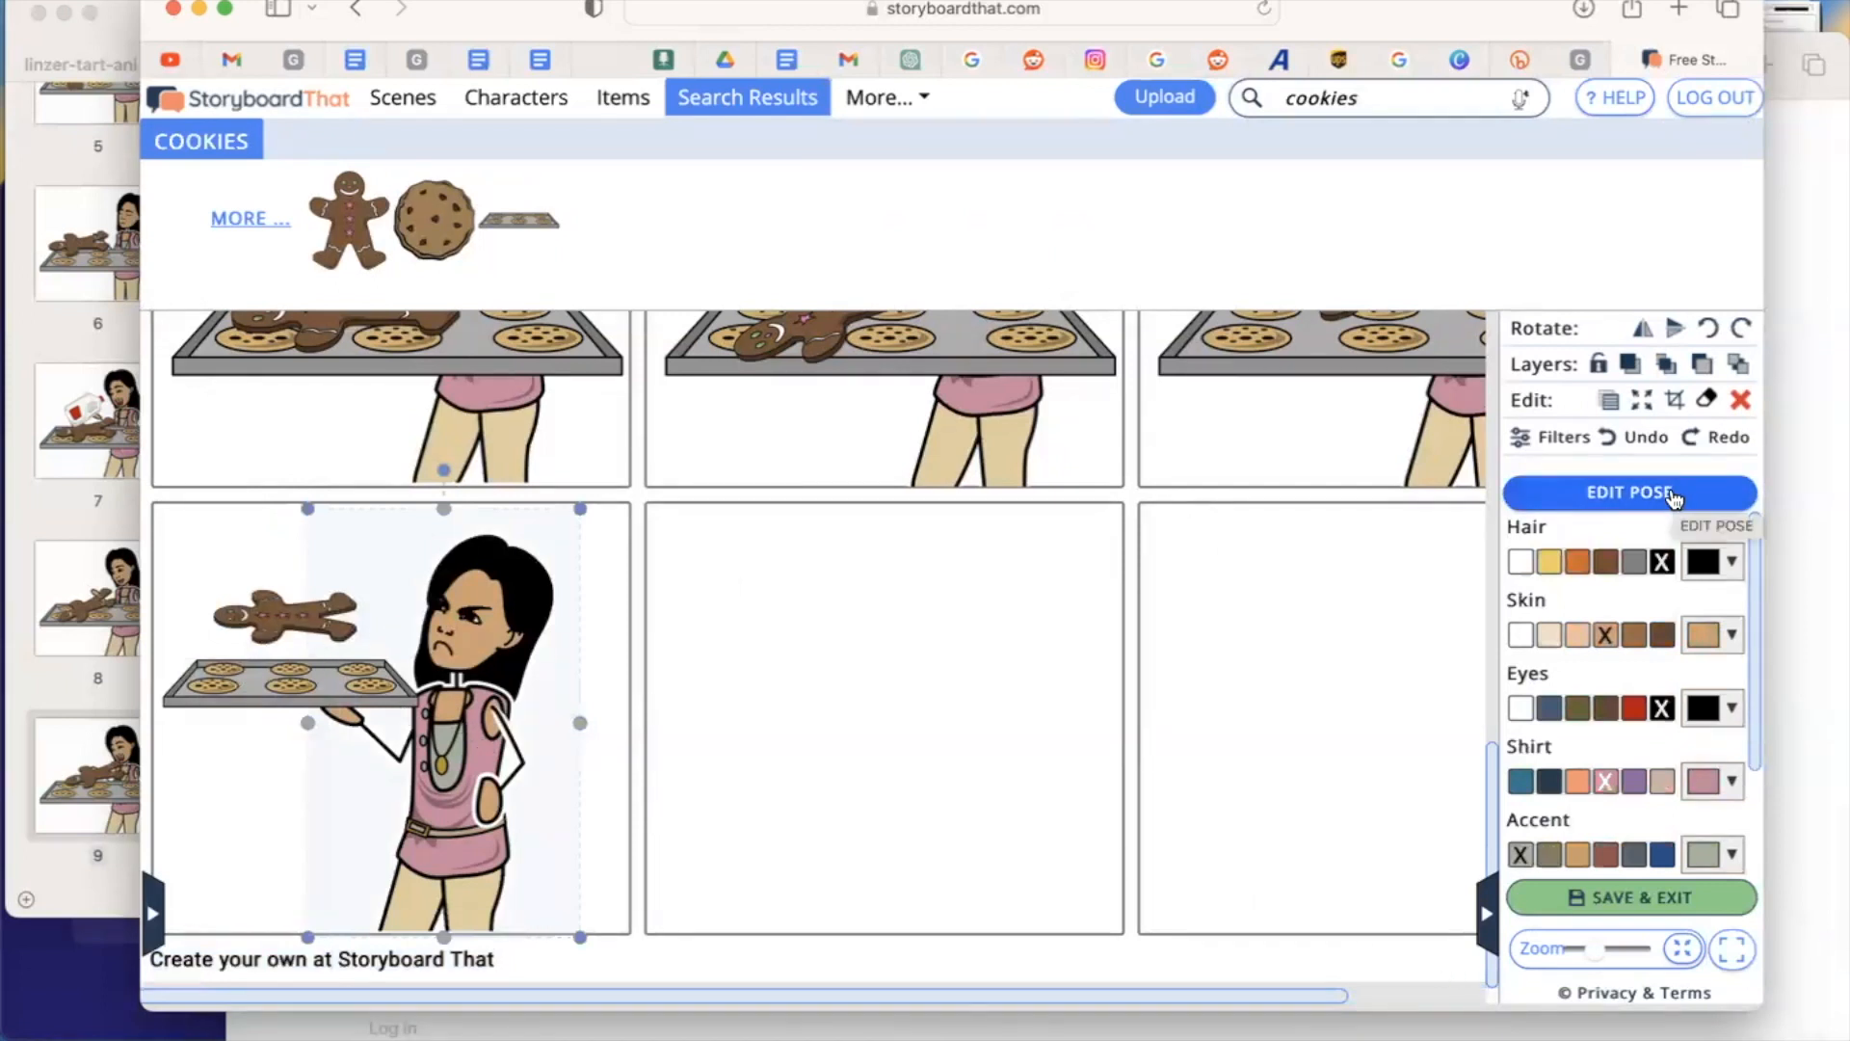
# Step: Give the character holding the tray the laughing expression with an open mouth
pyautogui.click(1674, 493)
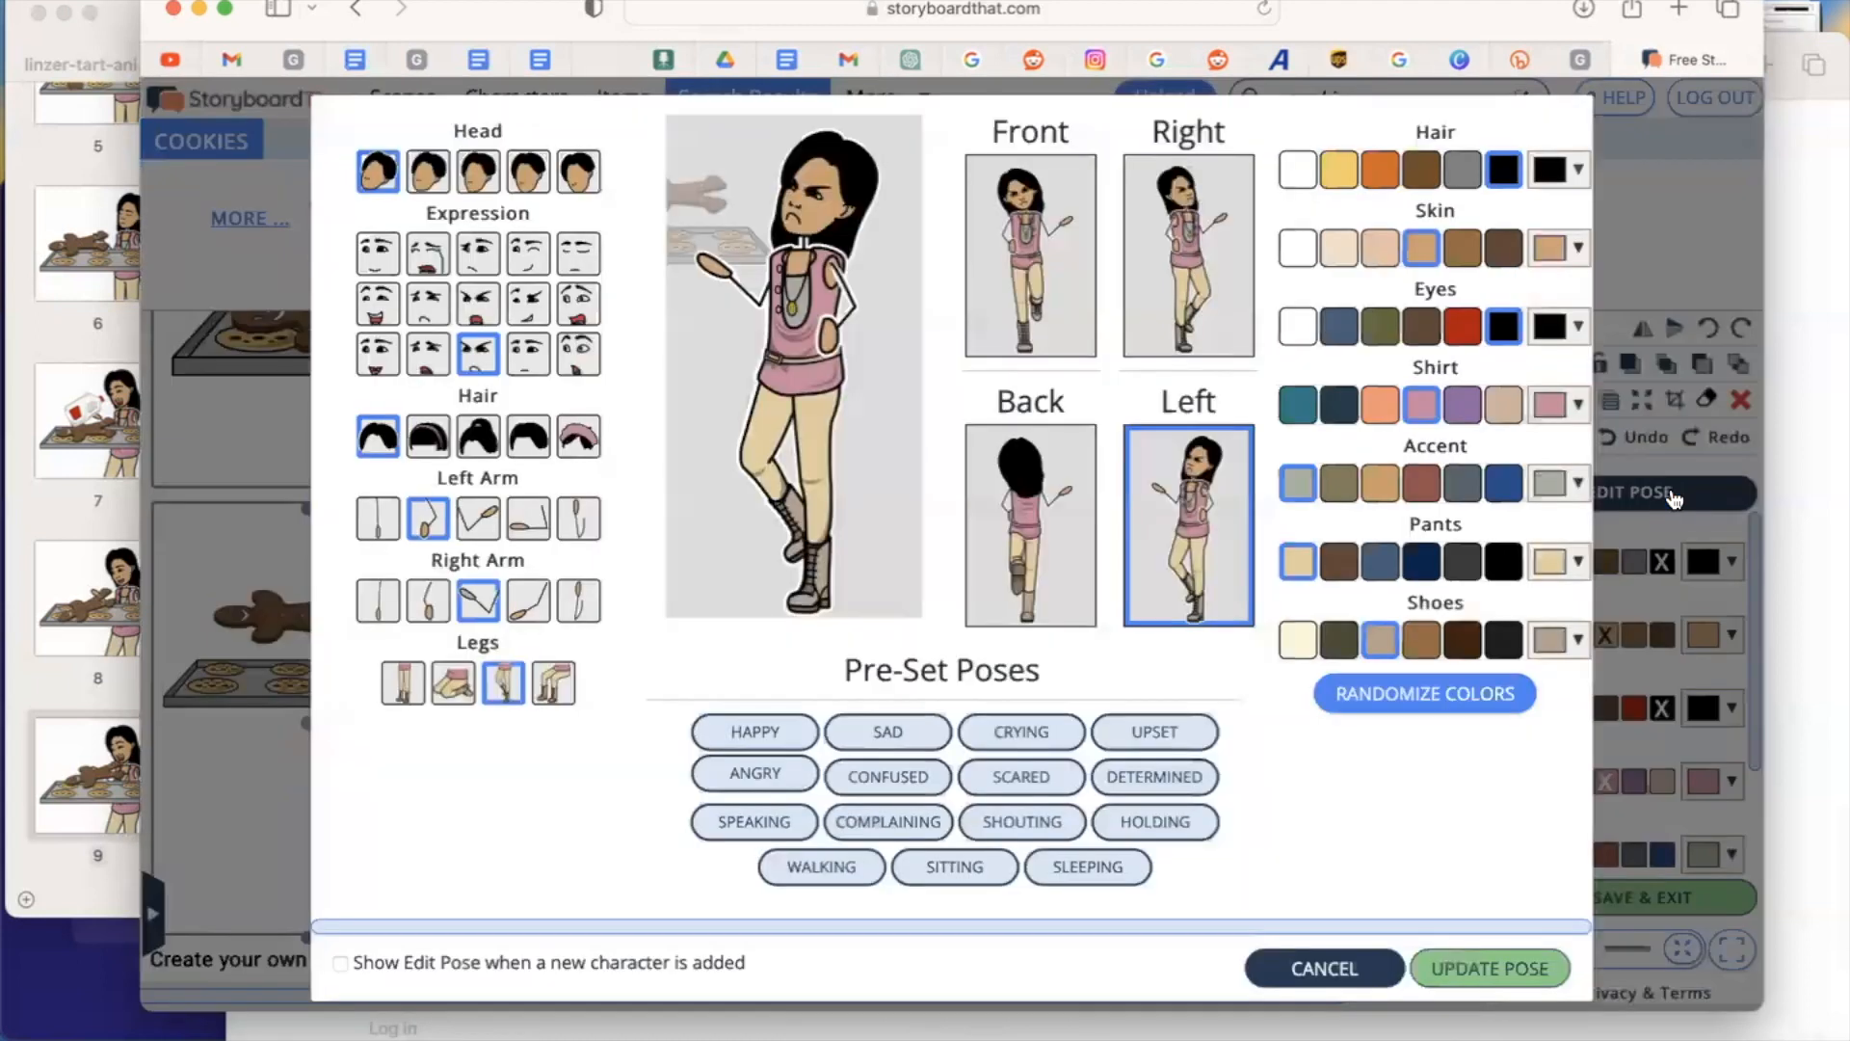
pyautogui.click(366, 308)
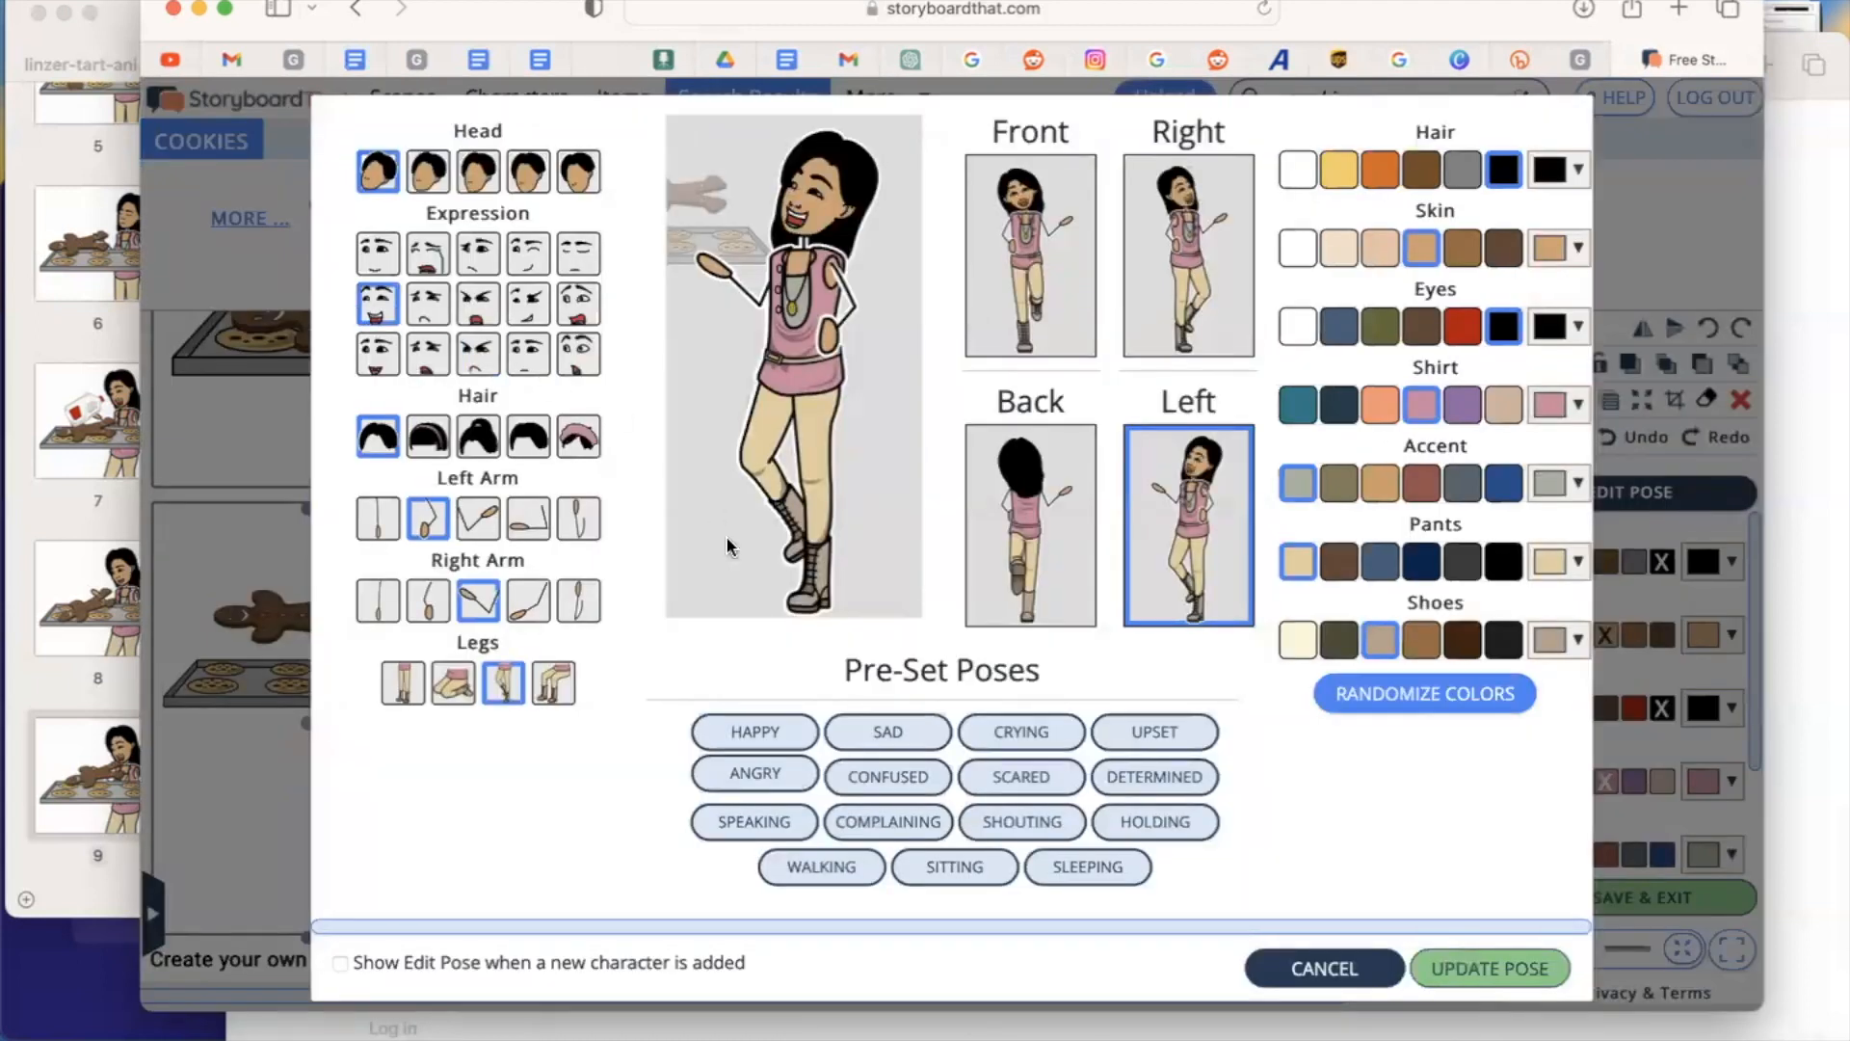
pyautogui.click(1492, 968)
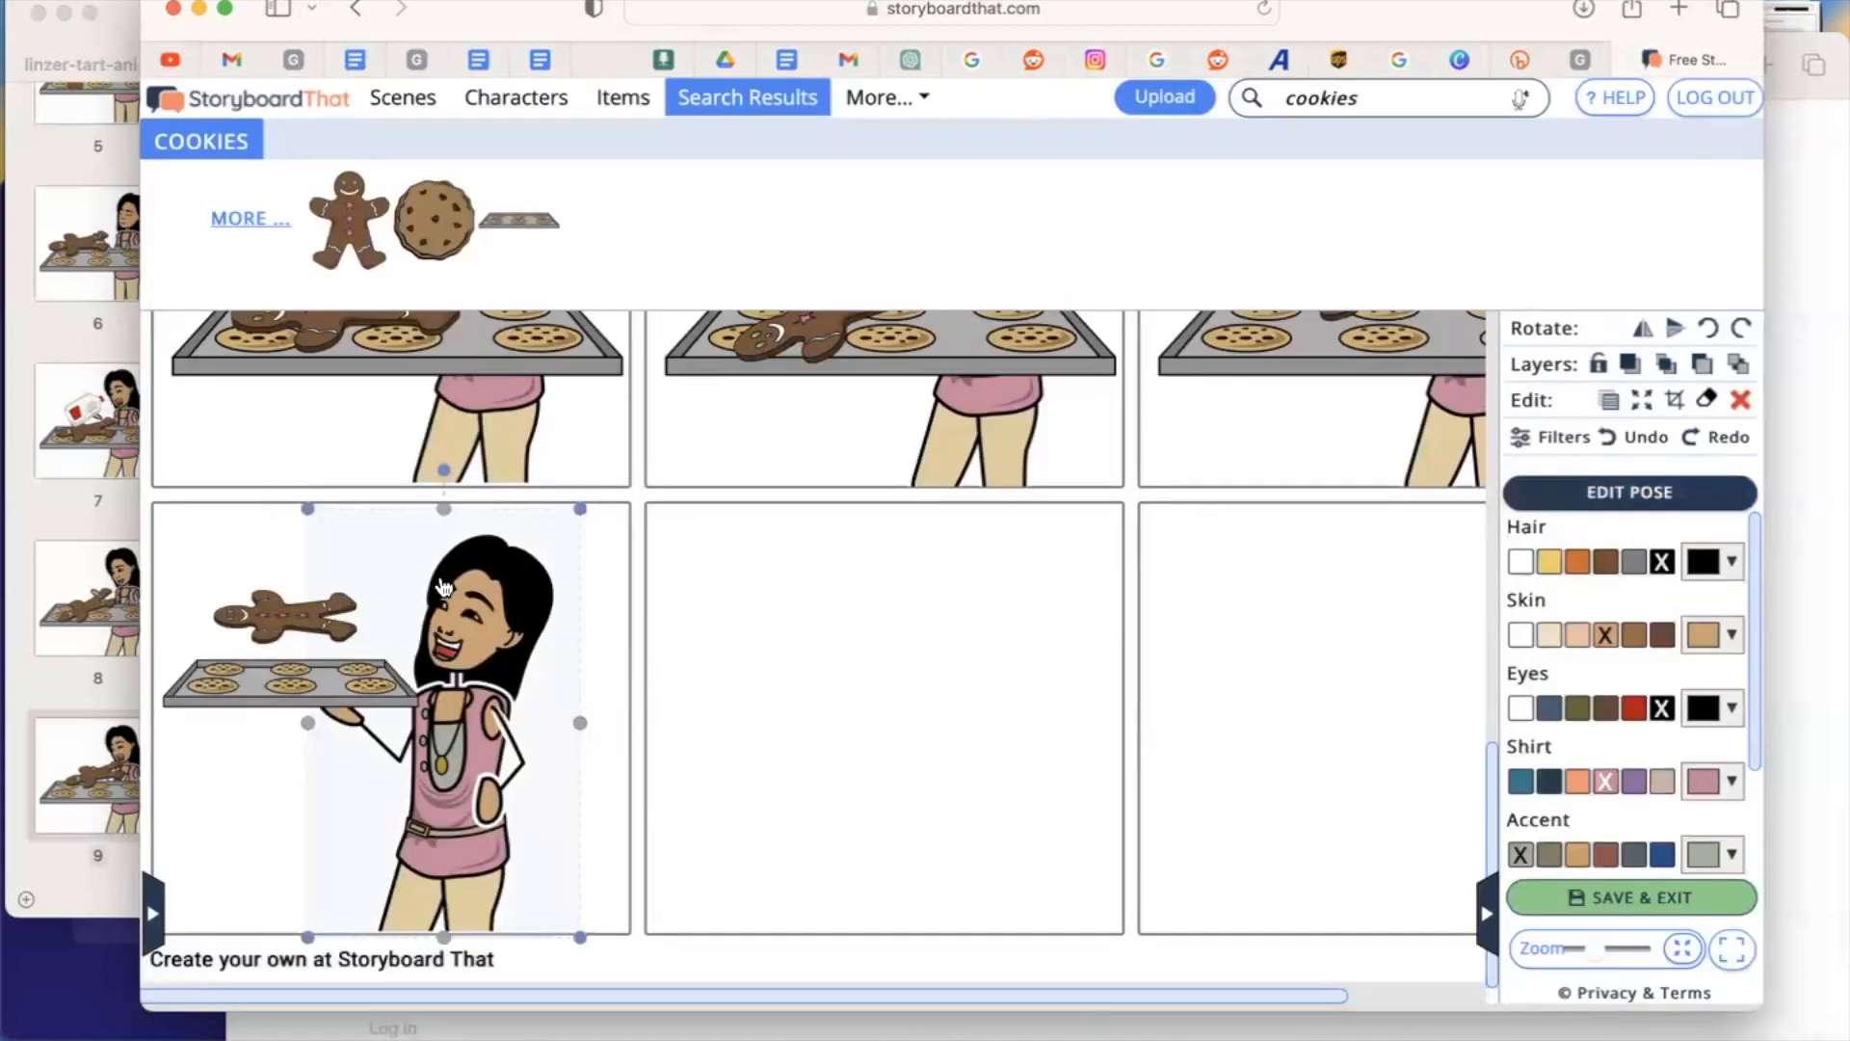
# Step: Set the gingerbread man on the tray to the upright standing pose
pyautogui.click(275, 615)
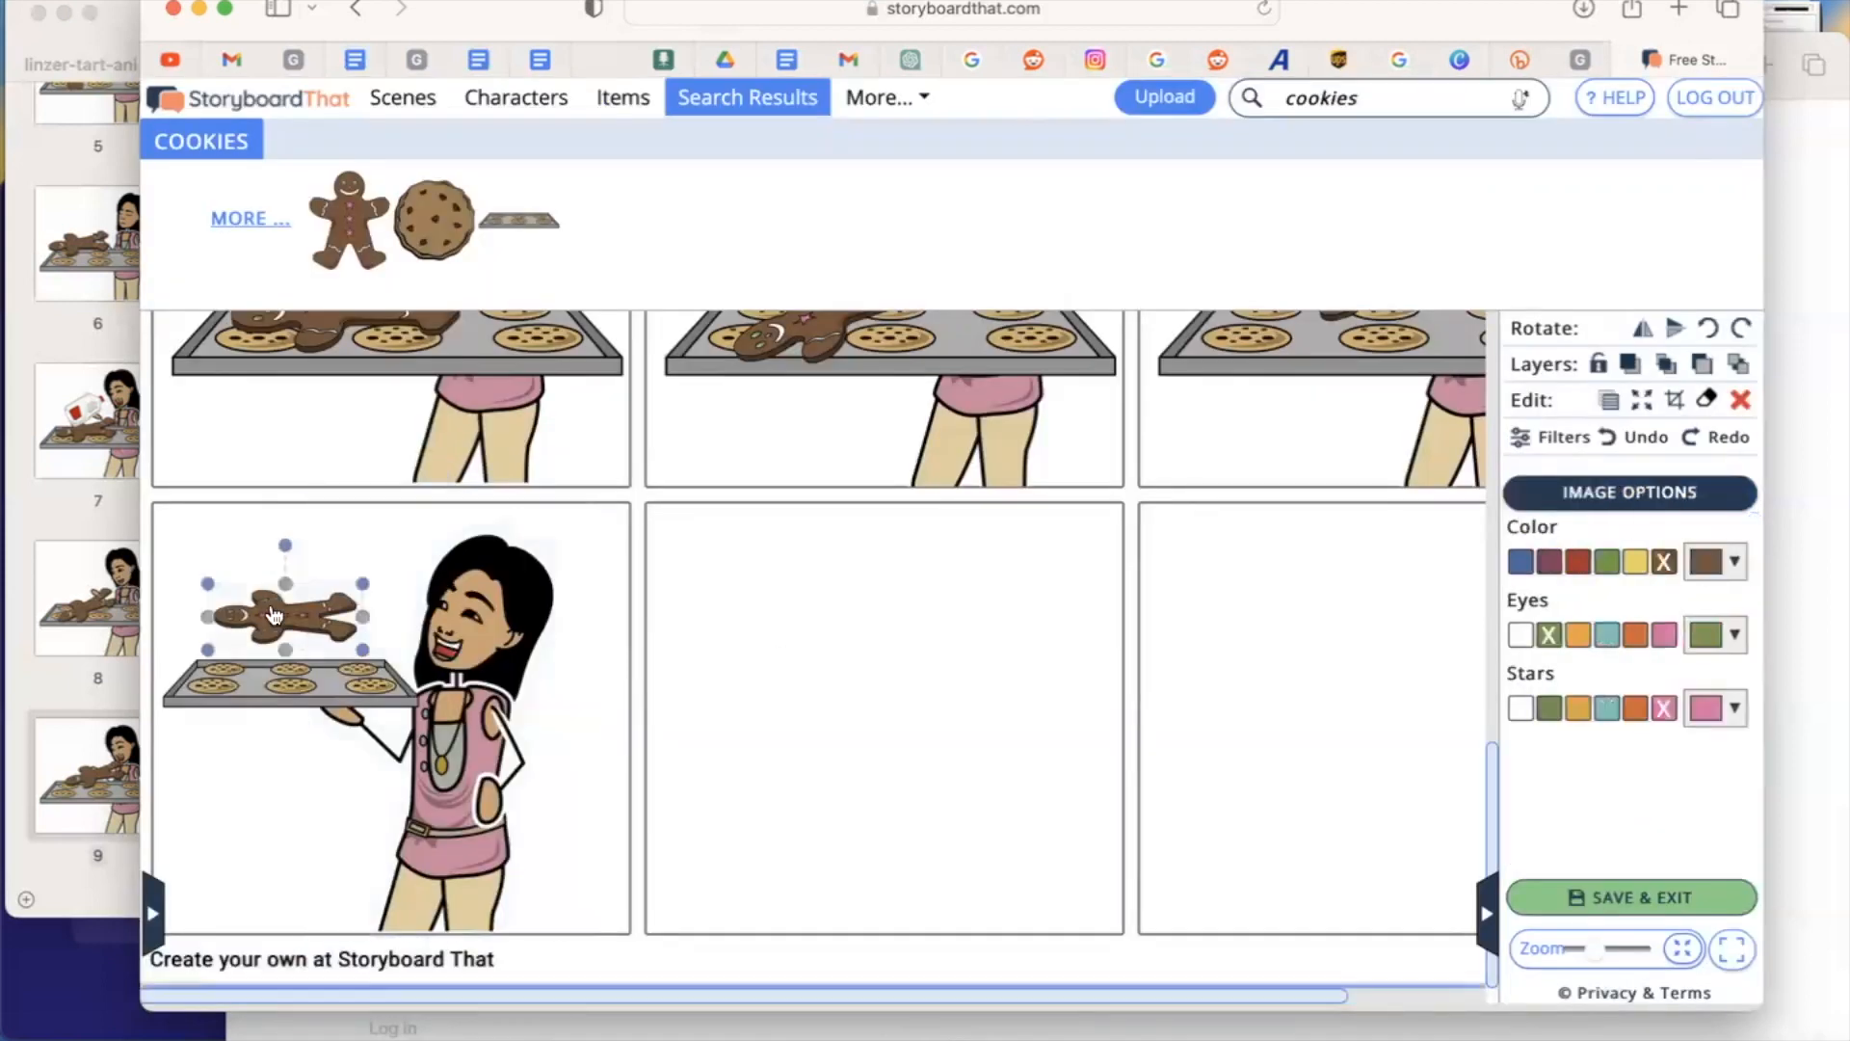
pyautogui.click(1581, 494)
pyautogui.click(576, 356)
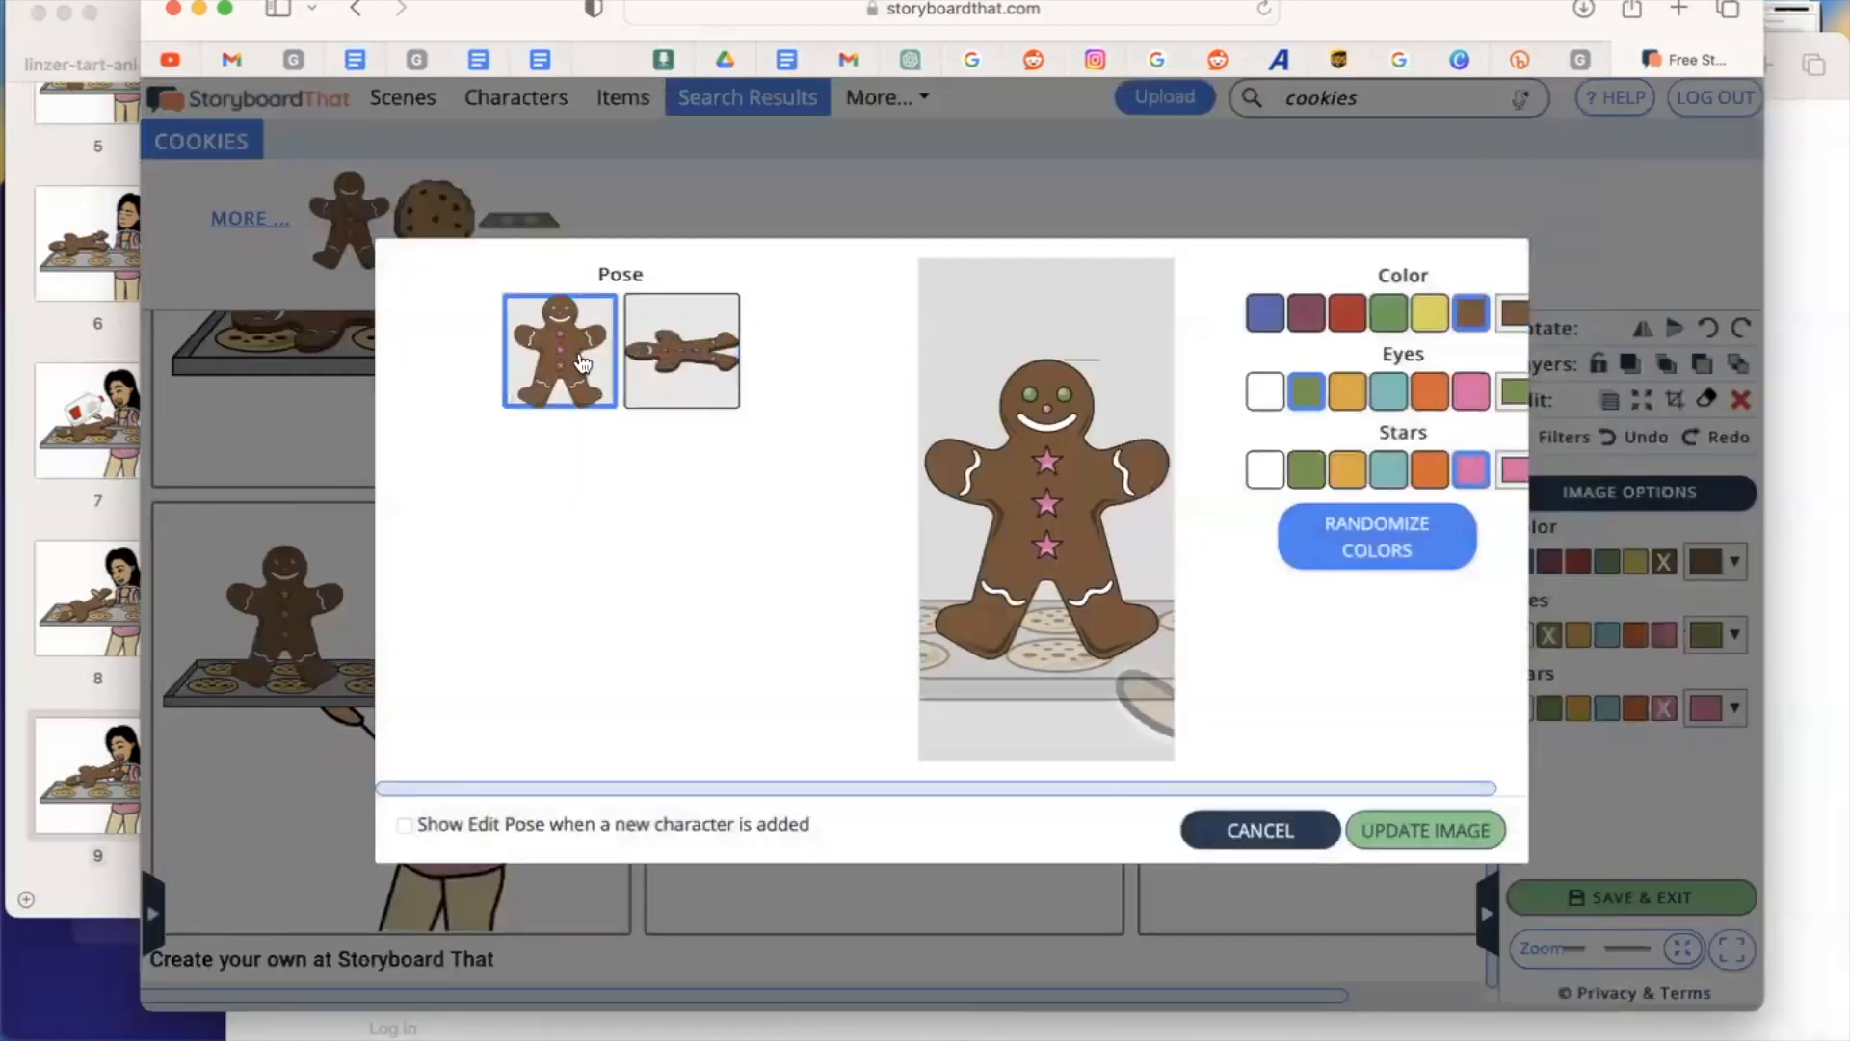
pyautogui.click(1462, 831)
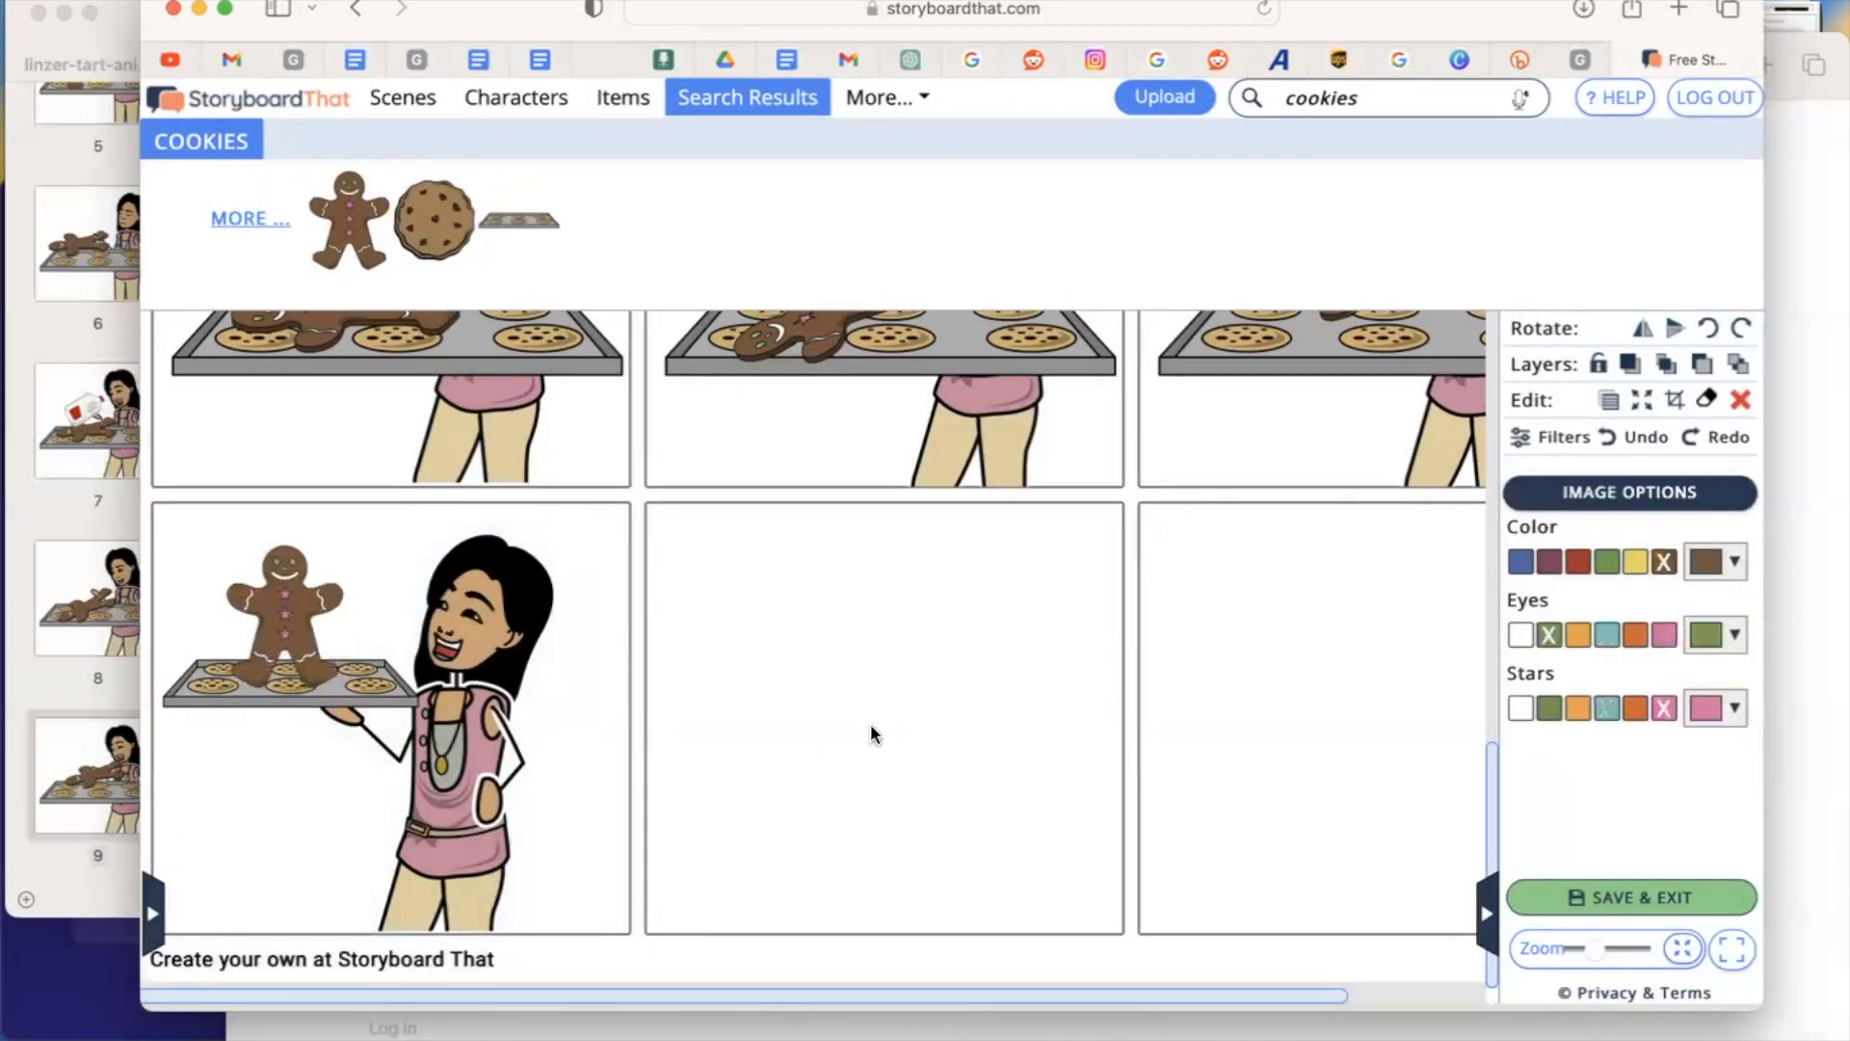
pyautogui.scroll(5, 963, 603)
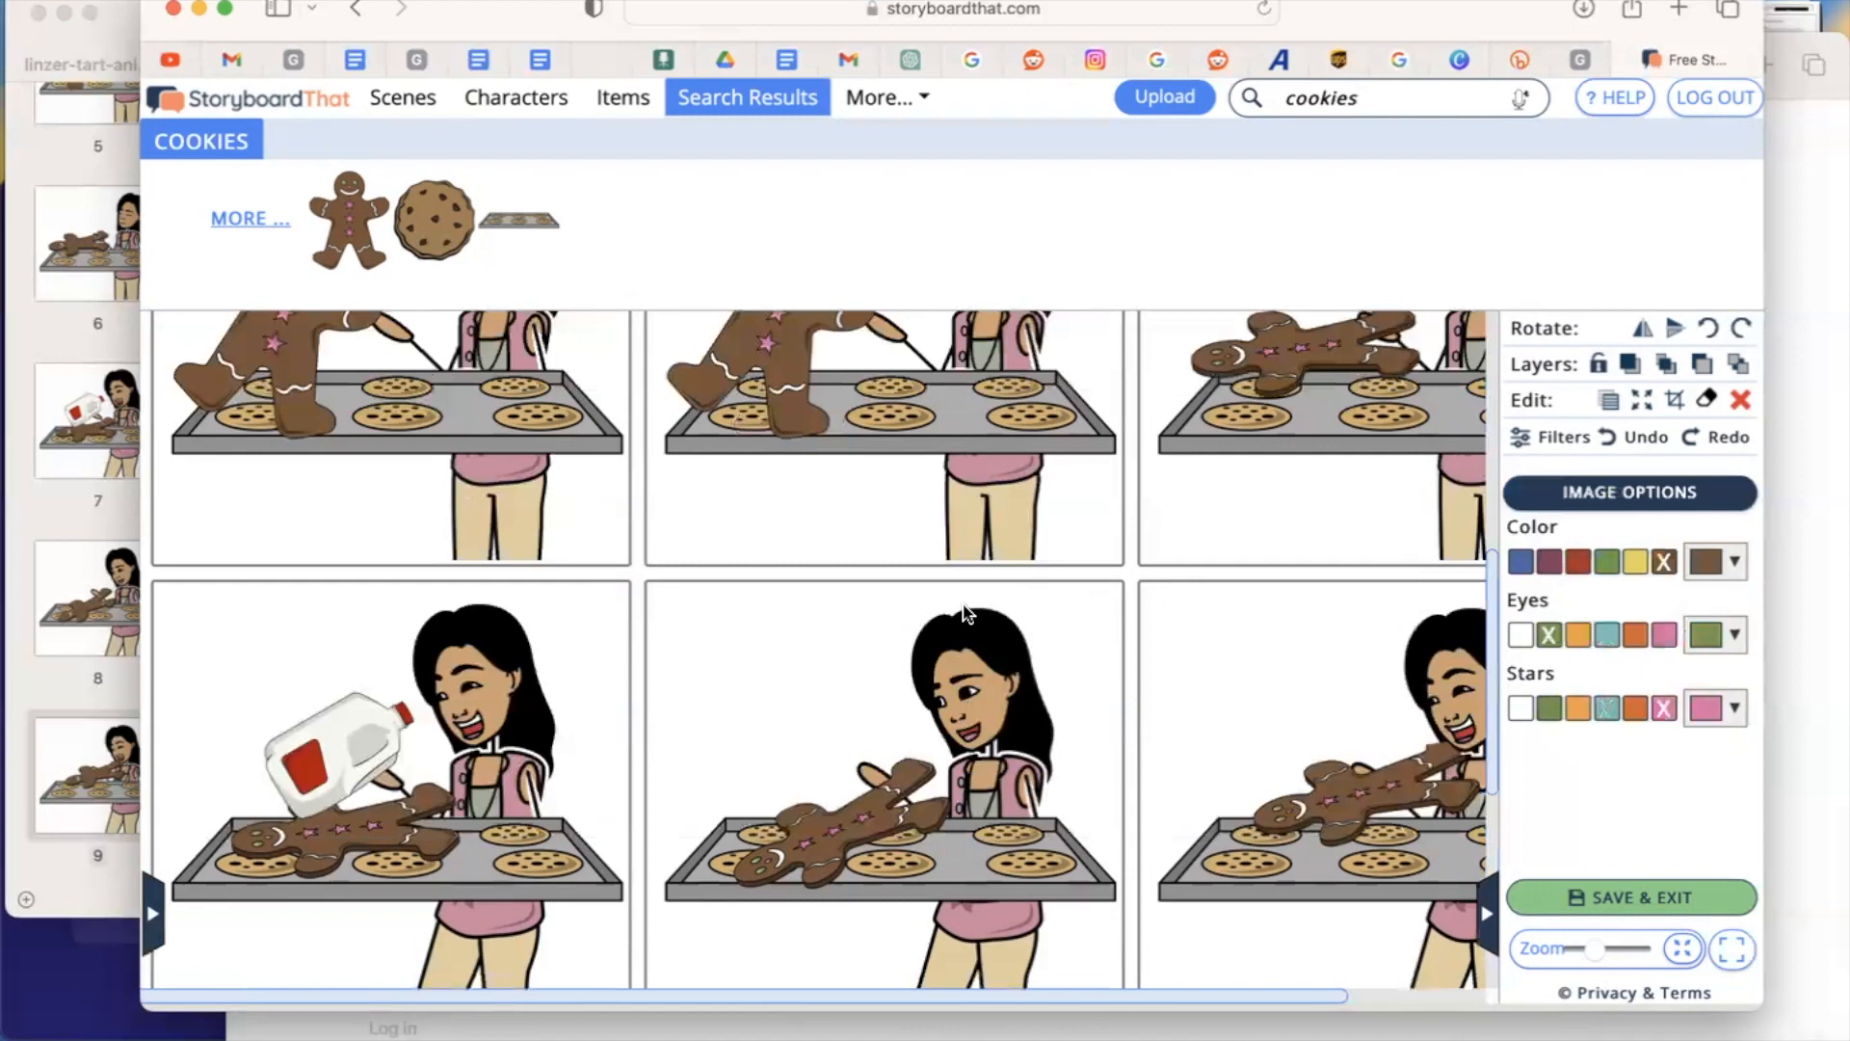
pyautogui.scroll(-5, 967, 613)
pyautogui.scroll(5, 967, 613)
pyautogui.scroll(-5, 965, 609)
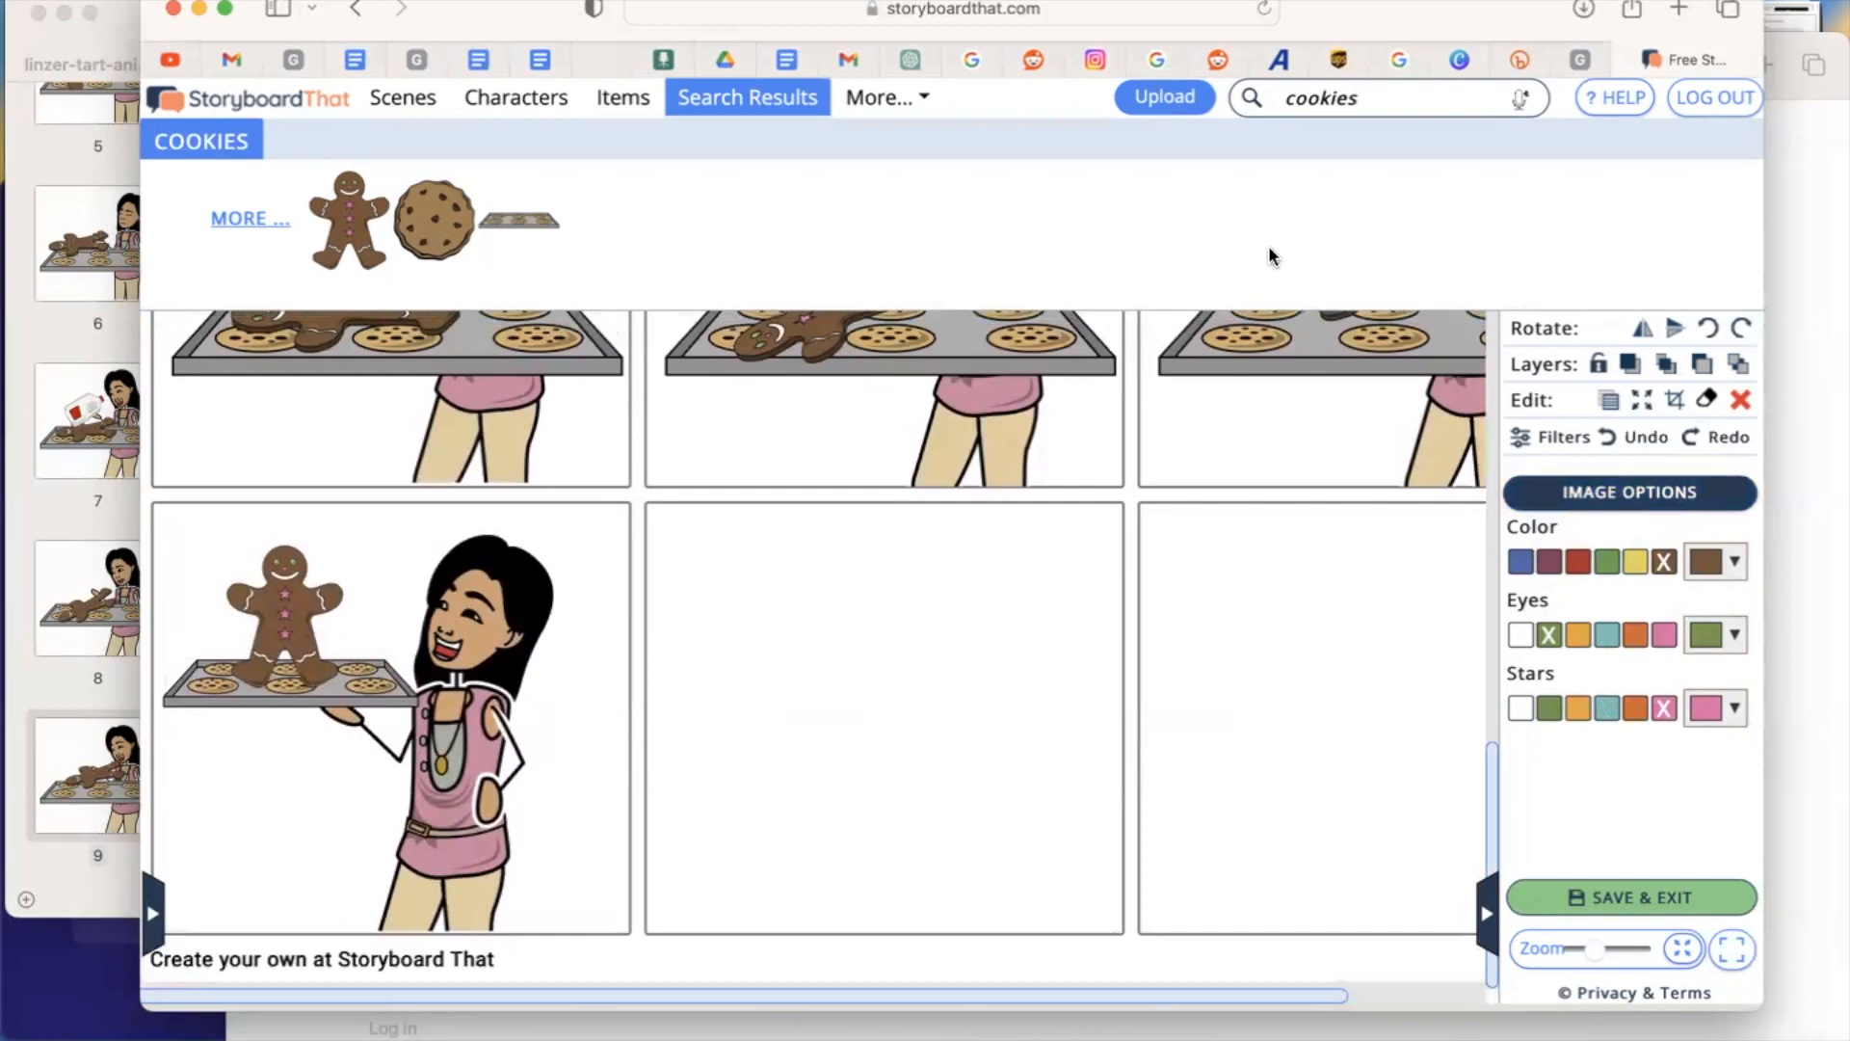
# Step: Copy cell 10 into the empty cell next to it
pyautogui.click(1302, 708)
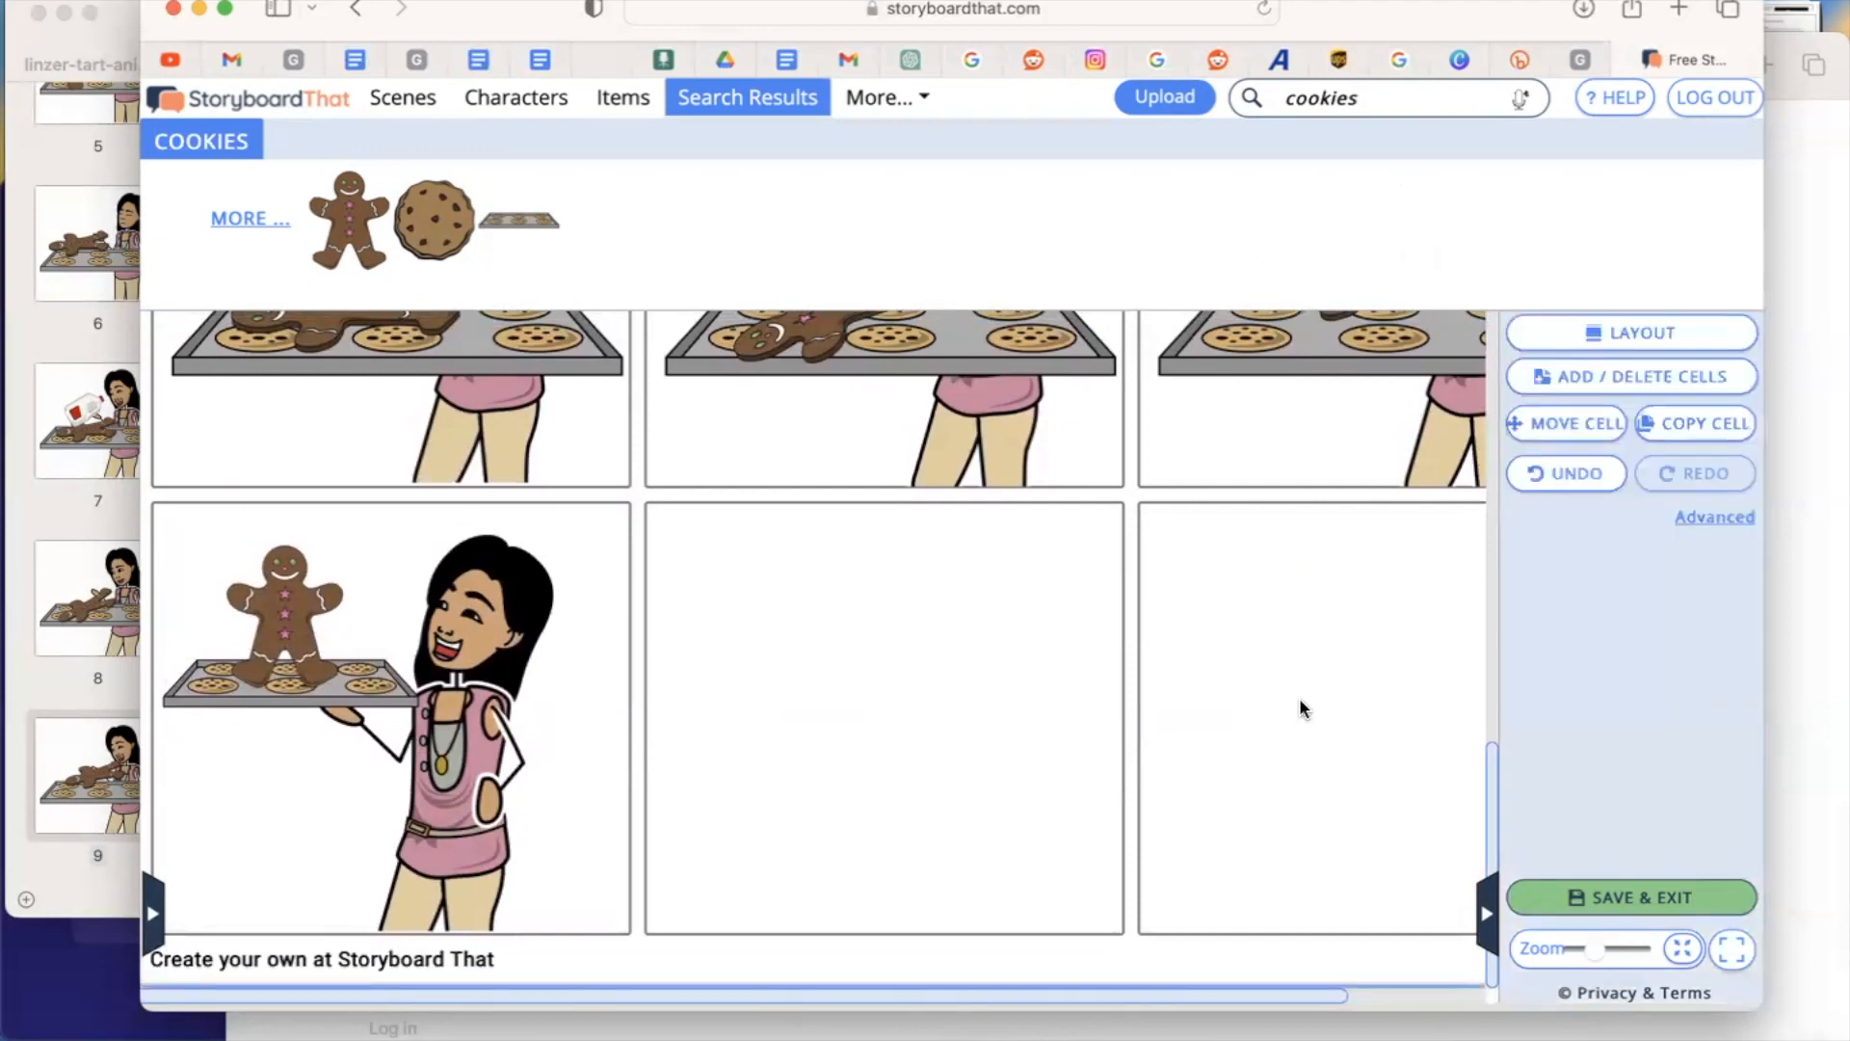
pyautogui.click(1691, 425)
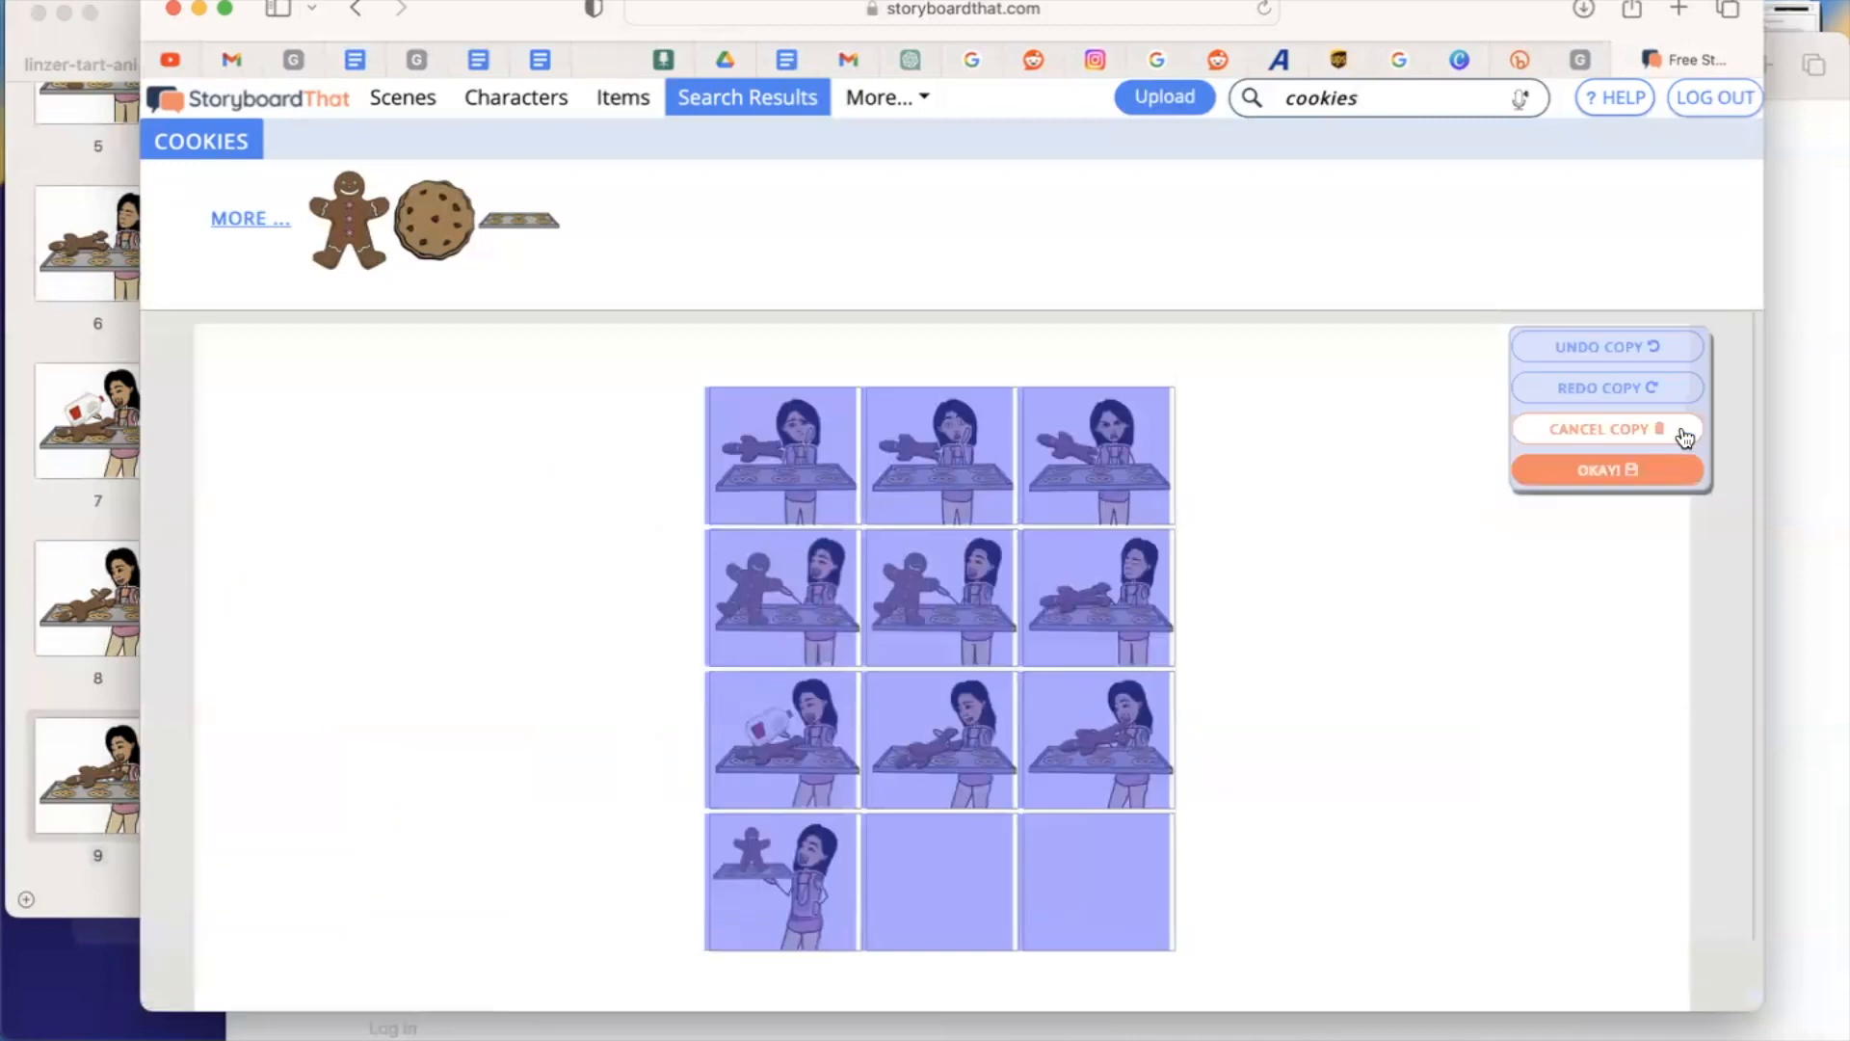
pyautogui.click(788, 881)
pyautogui.moveTo(788, 881); pyautogui.dragTo(940, 881)
pyautogui.click(956, 882)
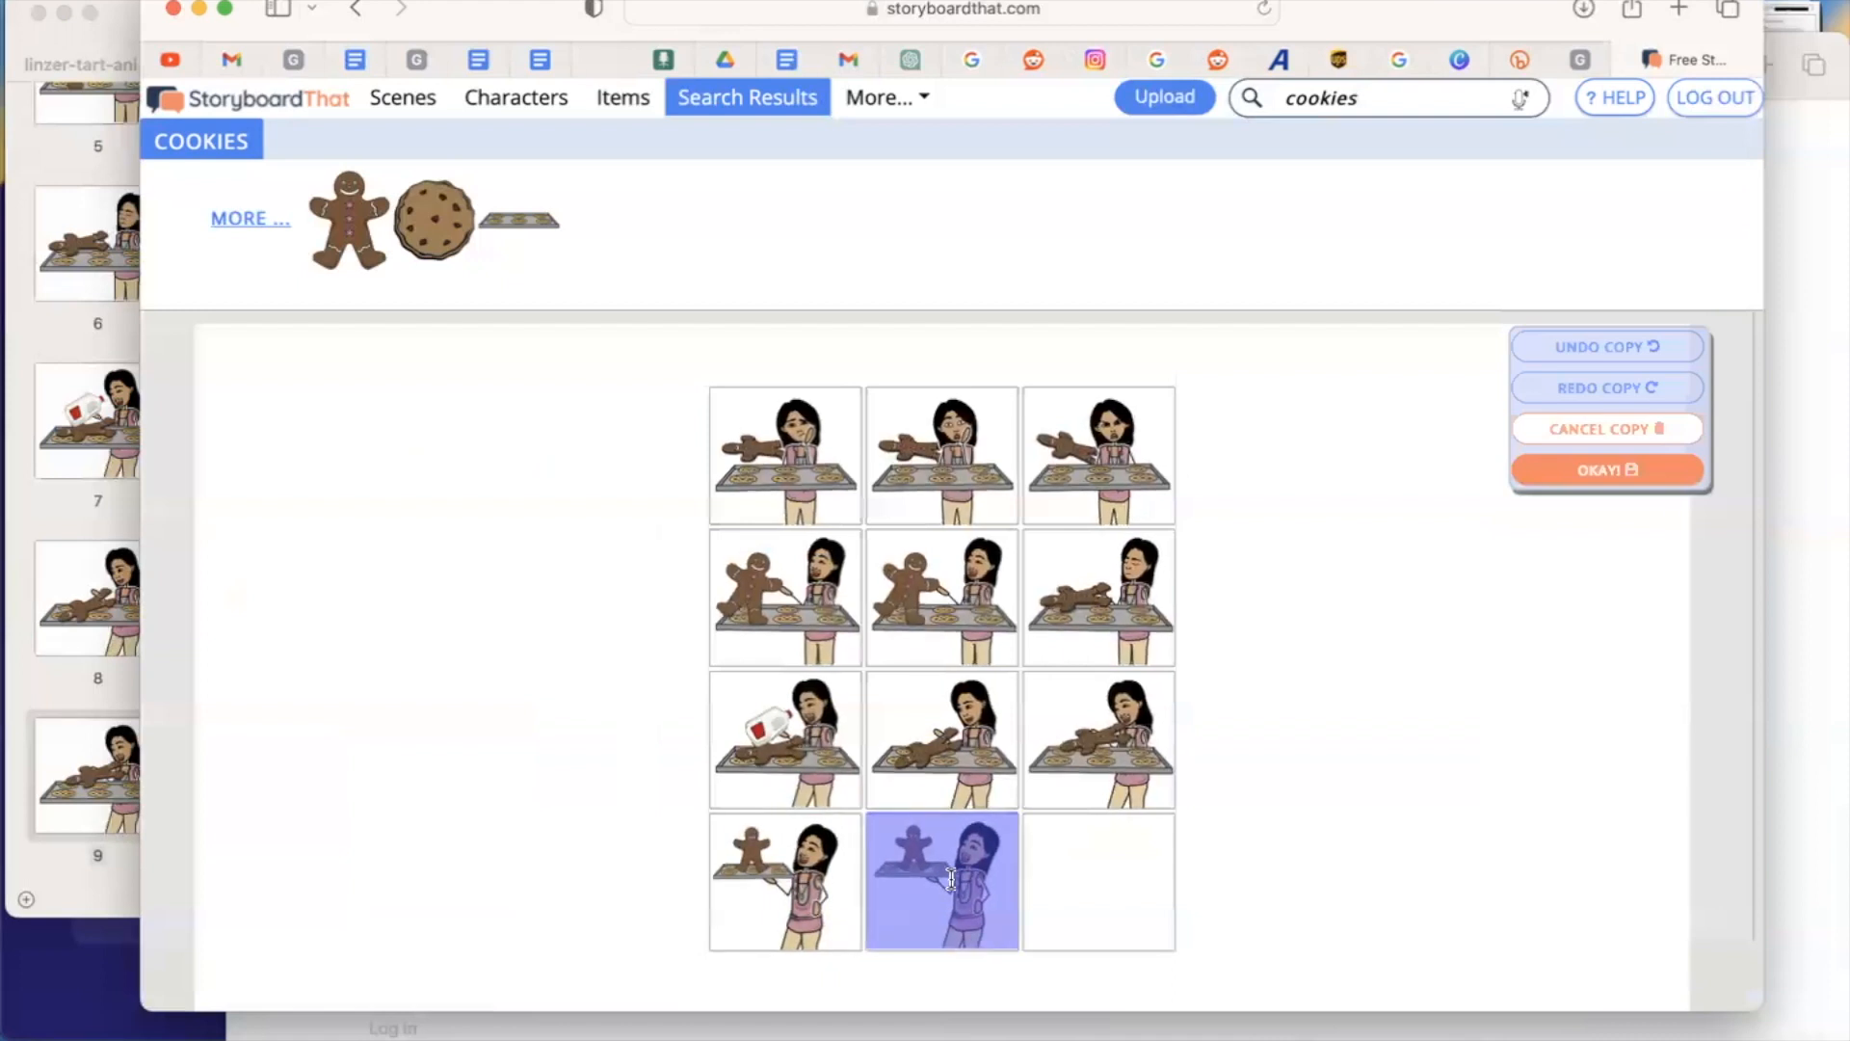
pyautogui.click(1595, 471)
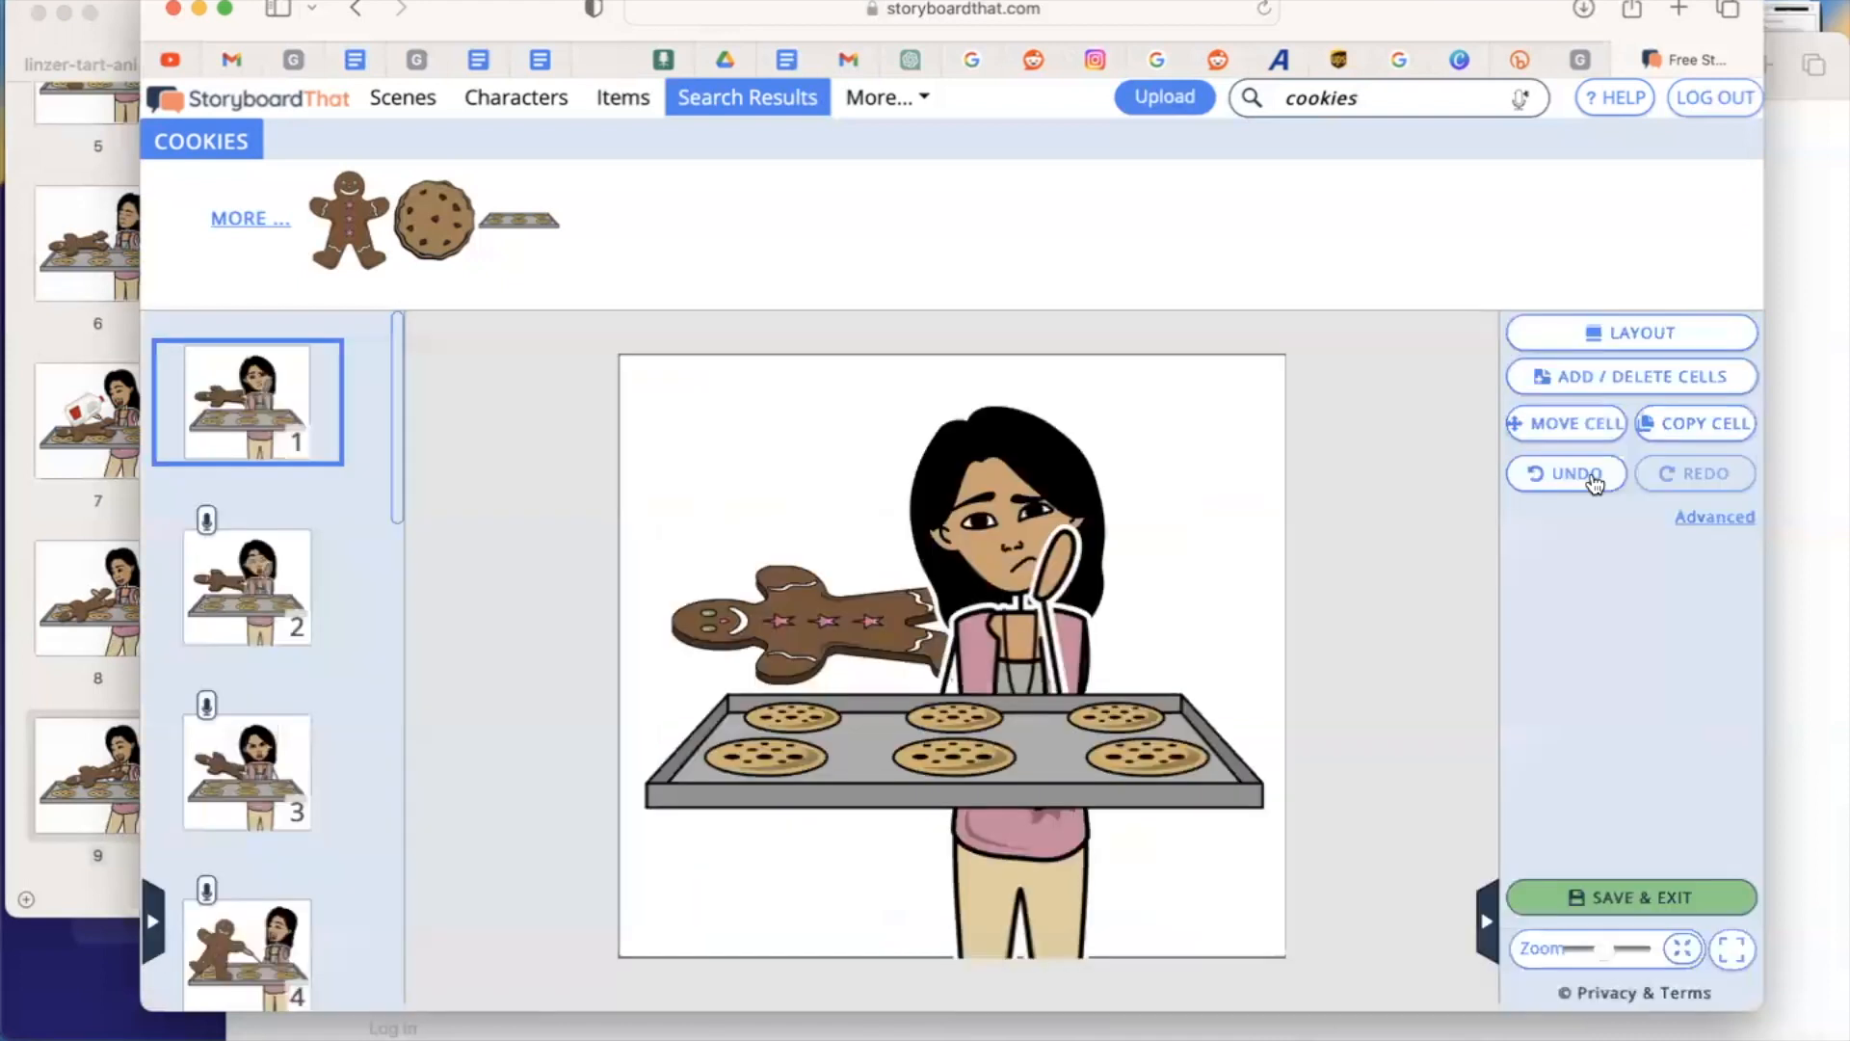
# Step: Give the character in cell 11 the frightened open-mouthed expression and straight standing legs
pyautogui.scroll(-15, 376, 847)
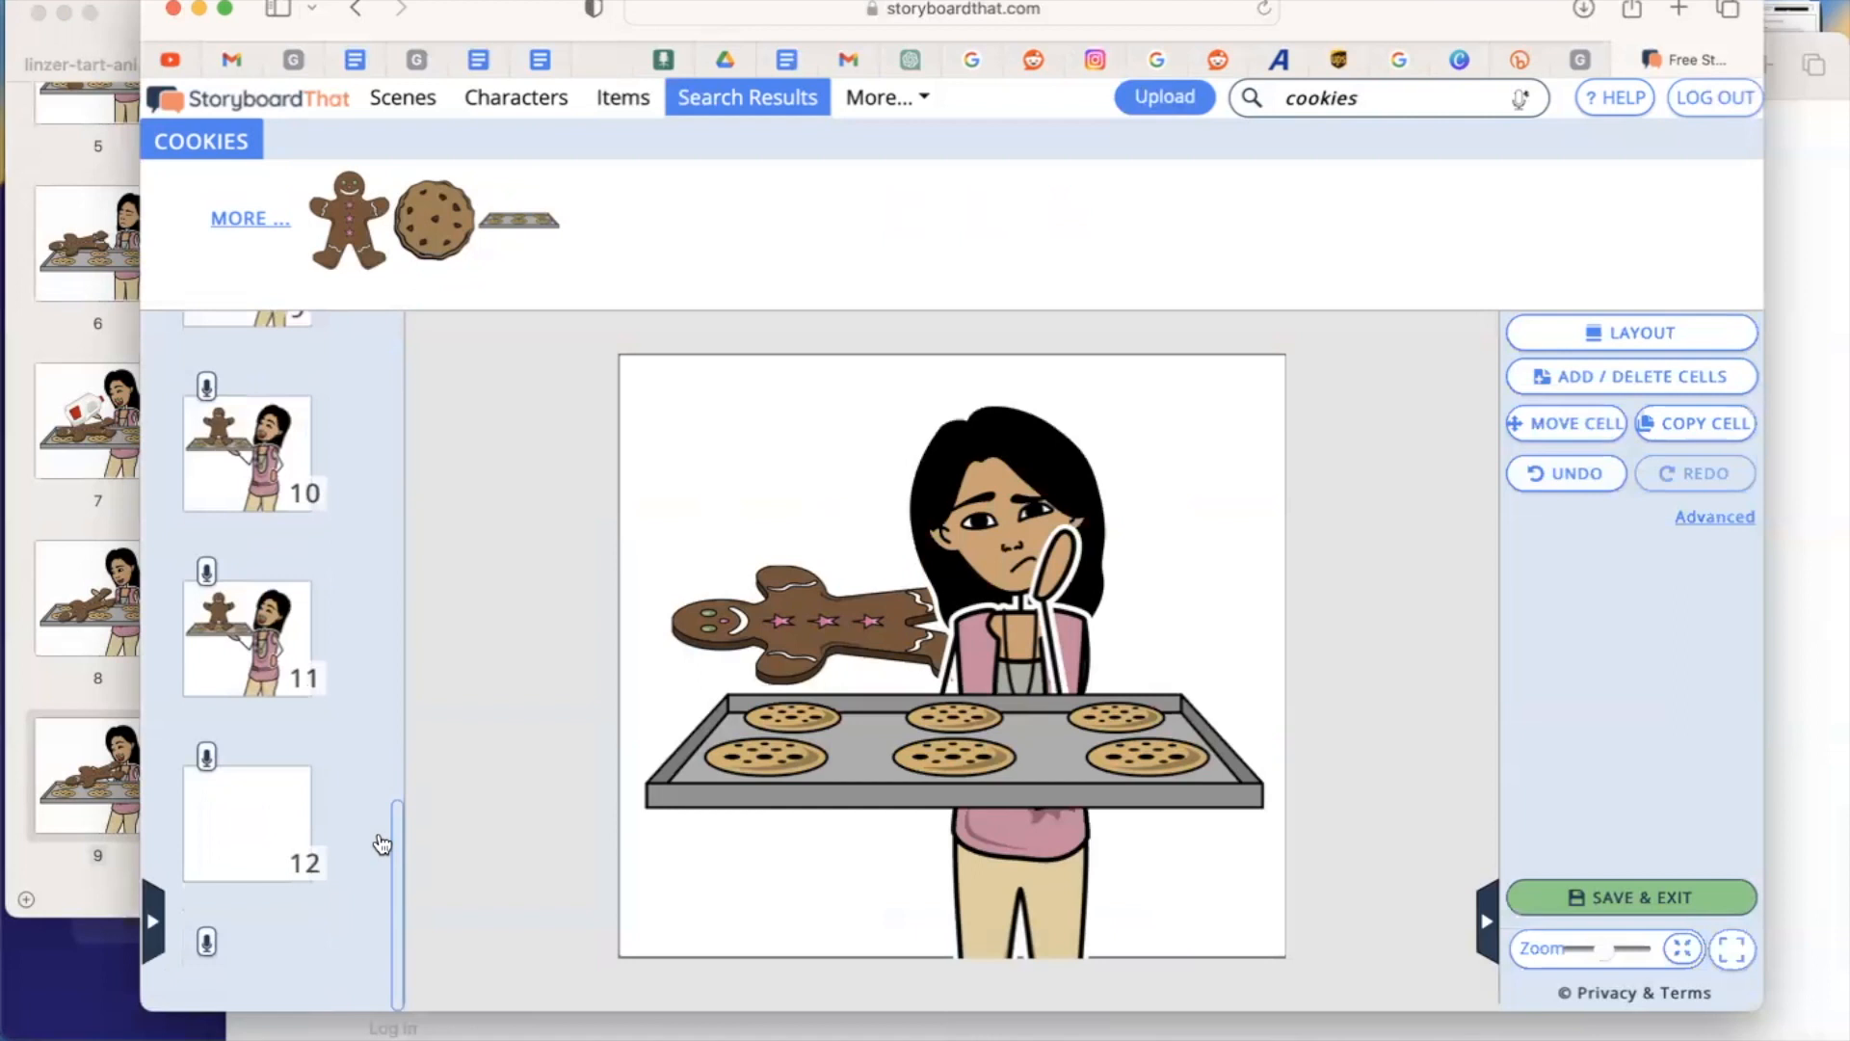
pyautogui.click(277, 672)
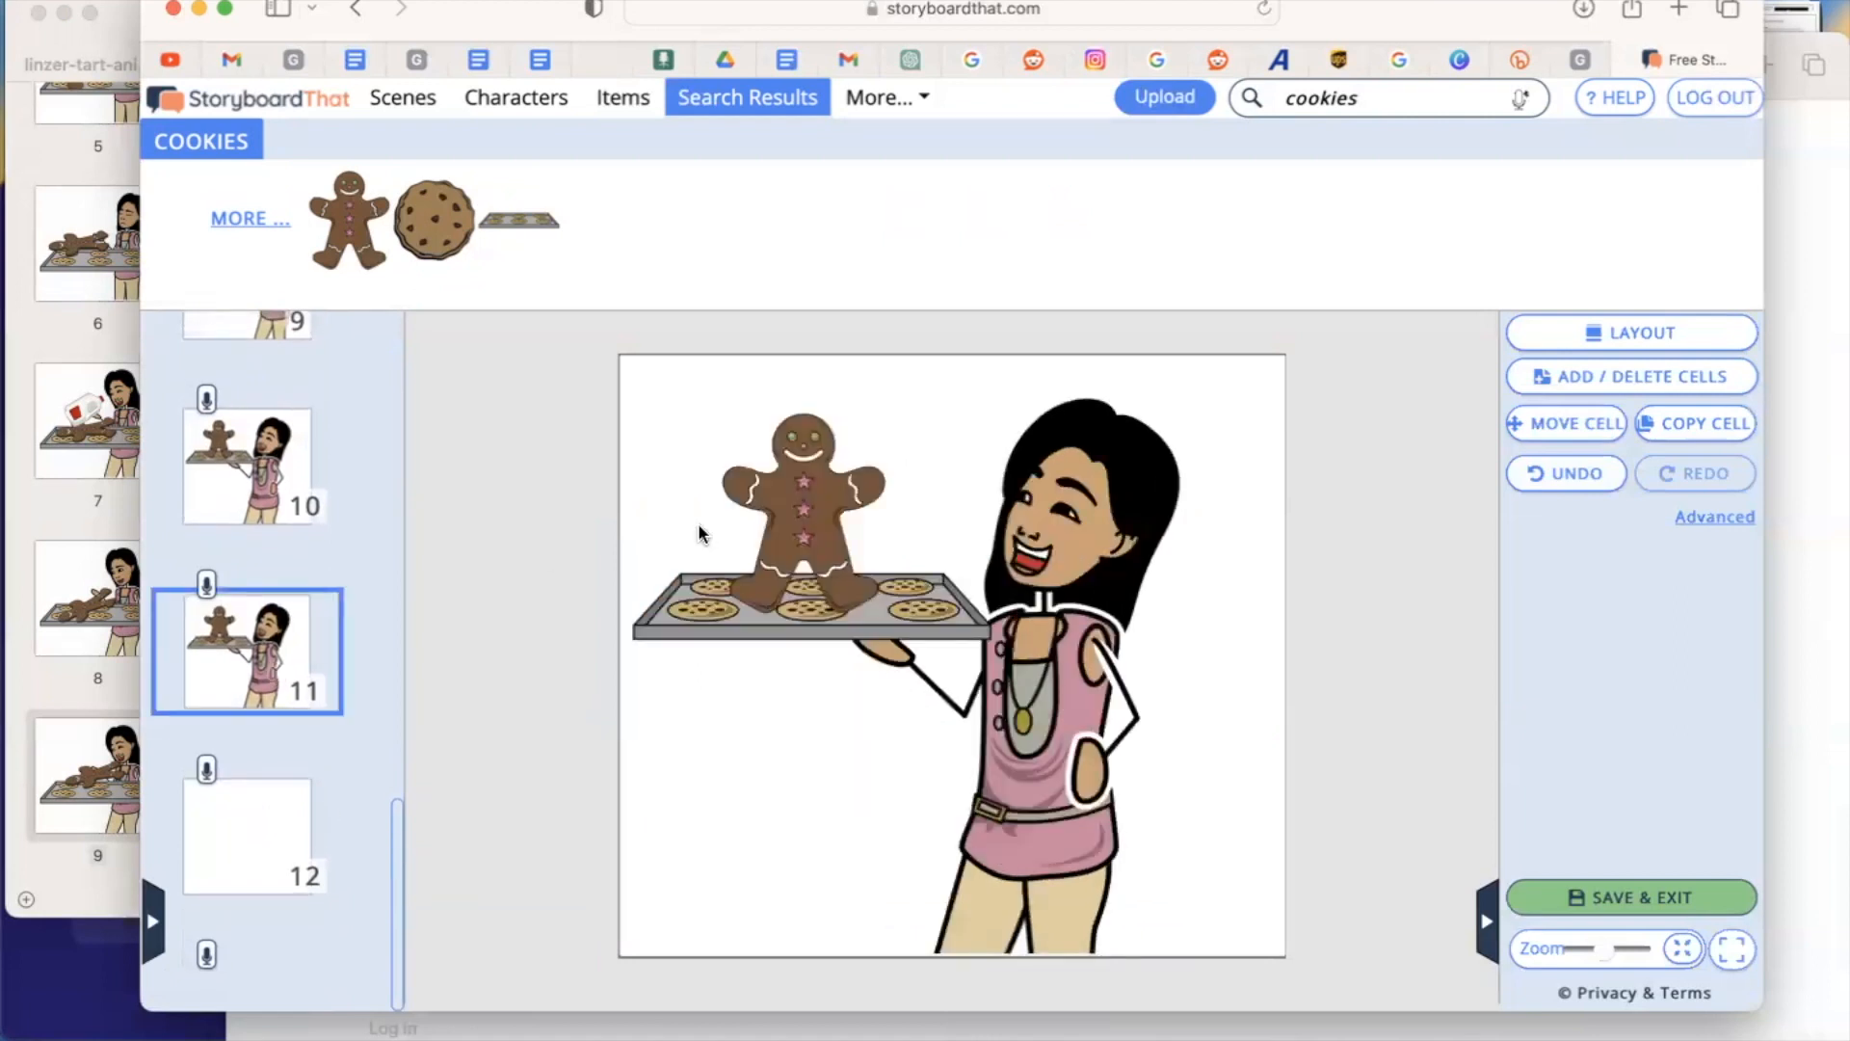
pyautogui.click(996, 528)
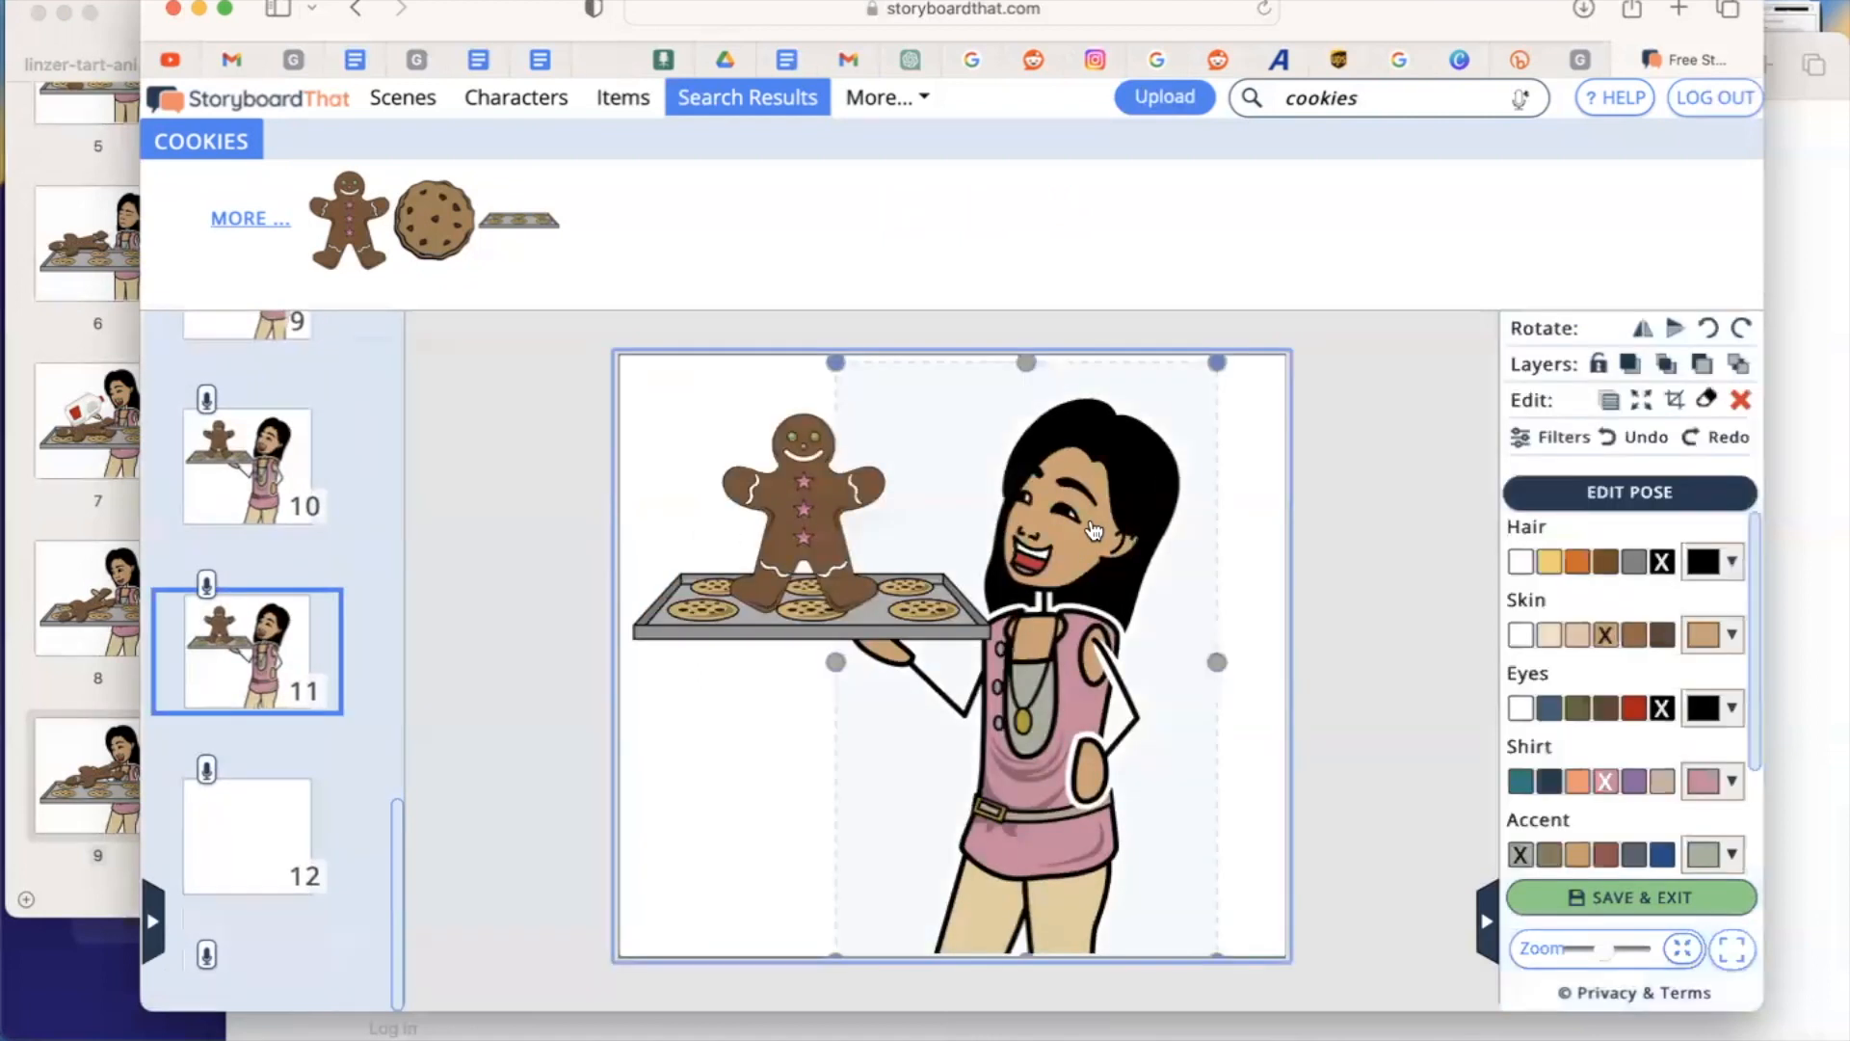
pyautogui.click(1603, 500)
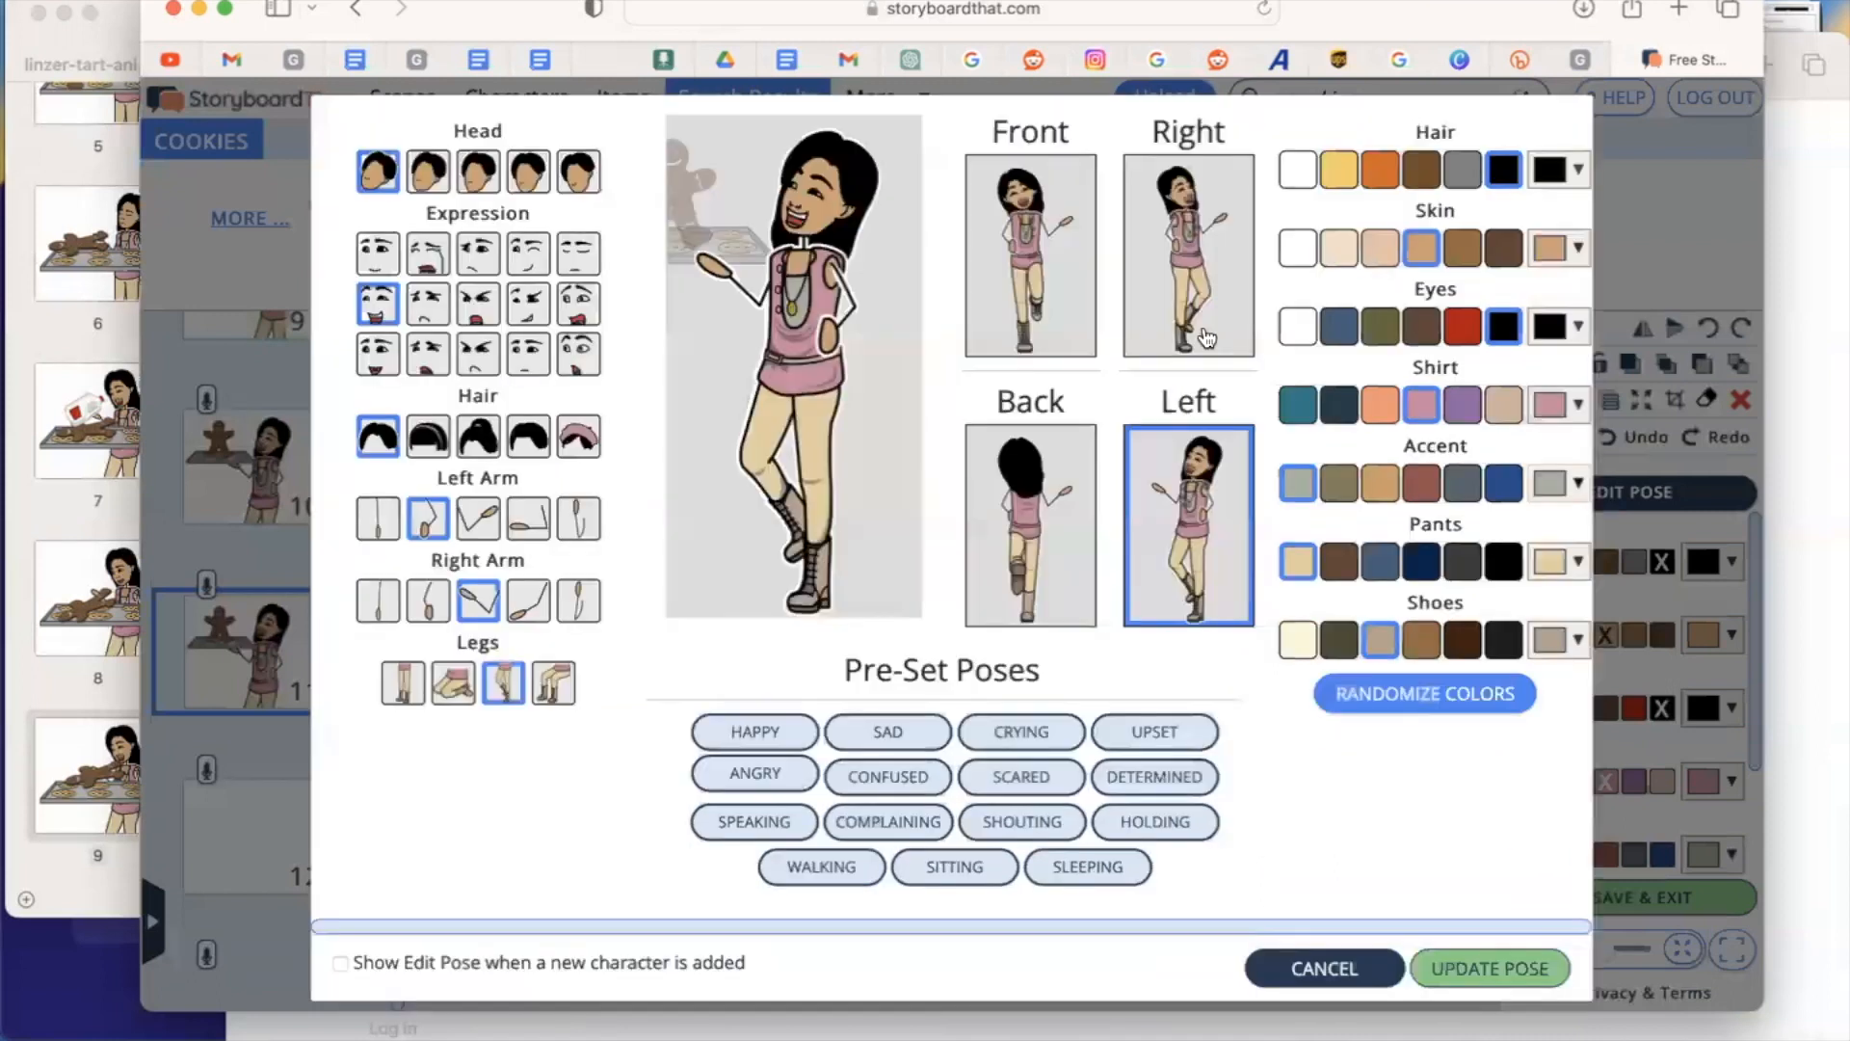
pyautogui.click(581, 312)
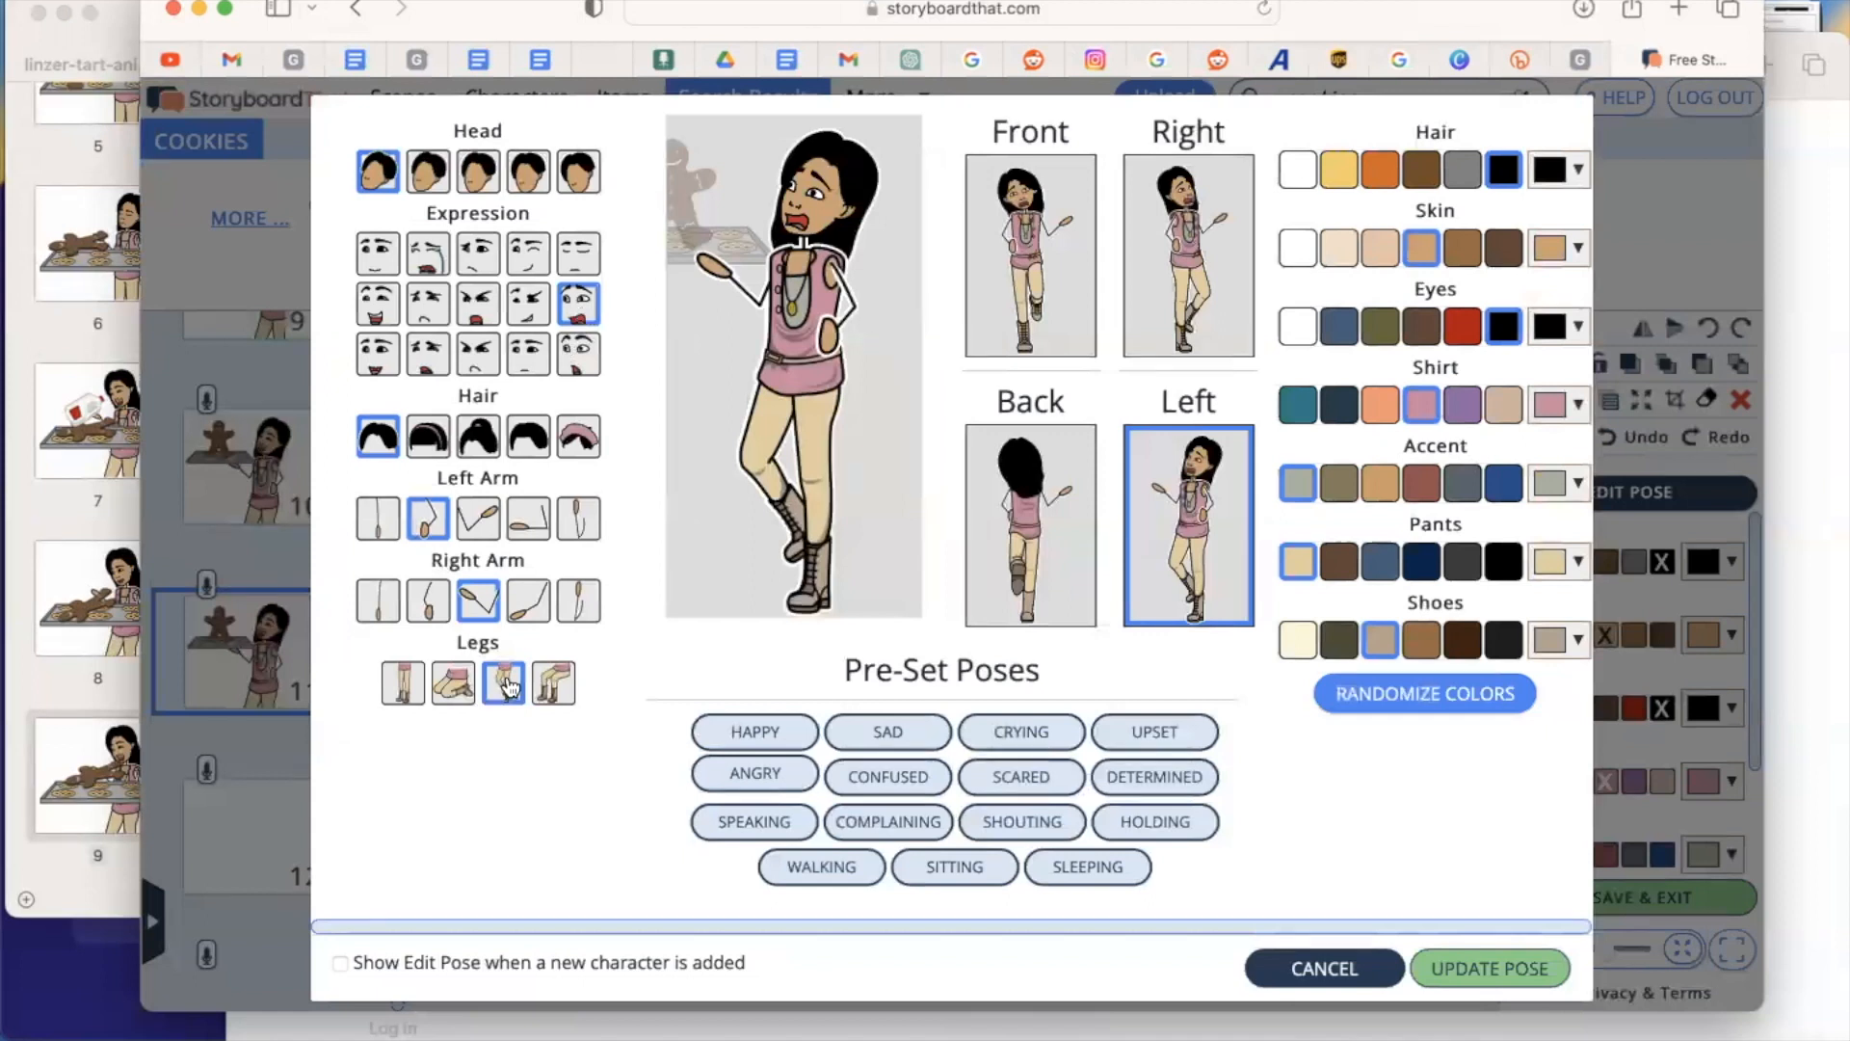
pyautogui.click(403, 684)
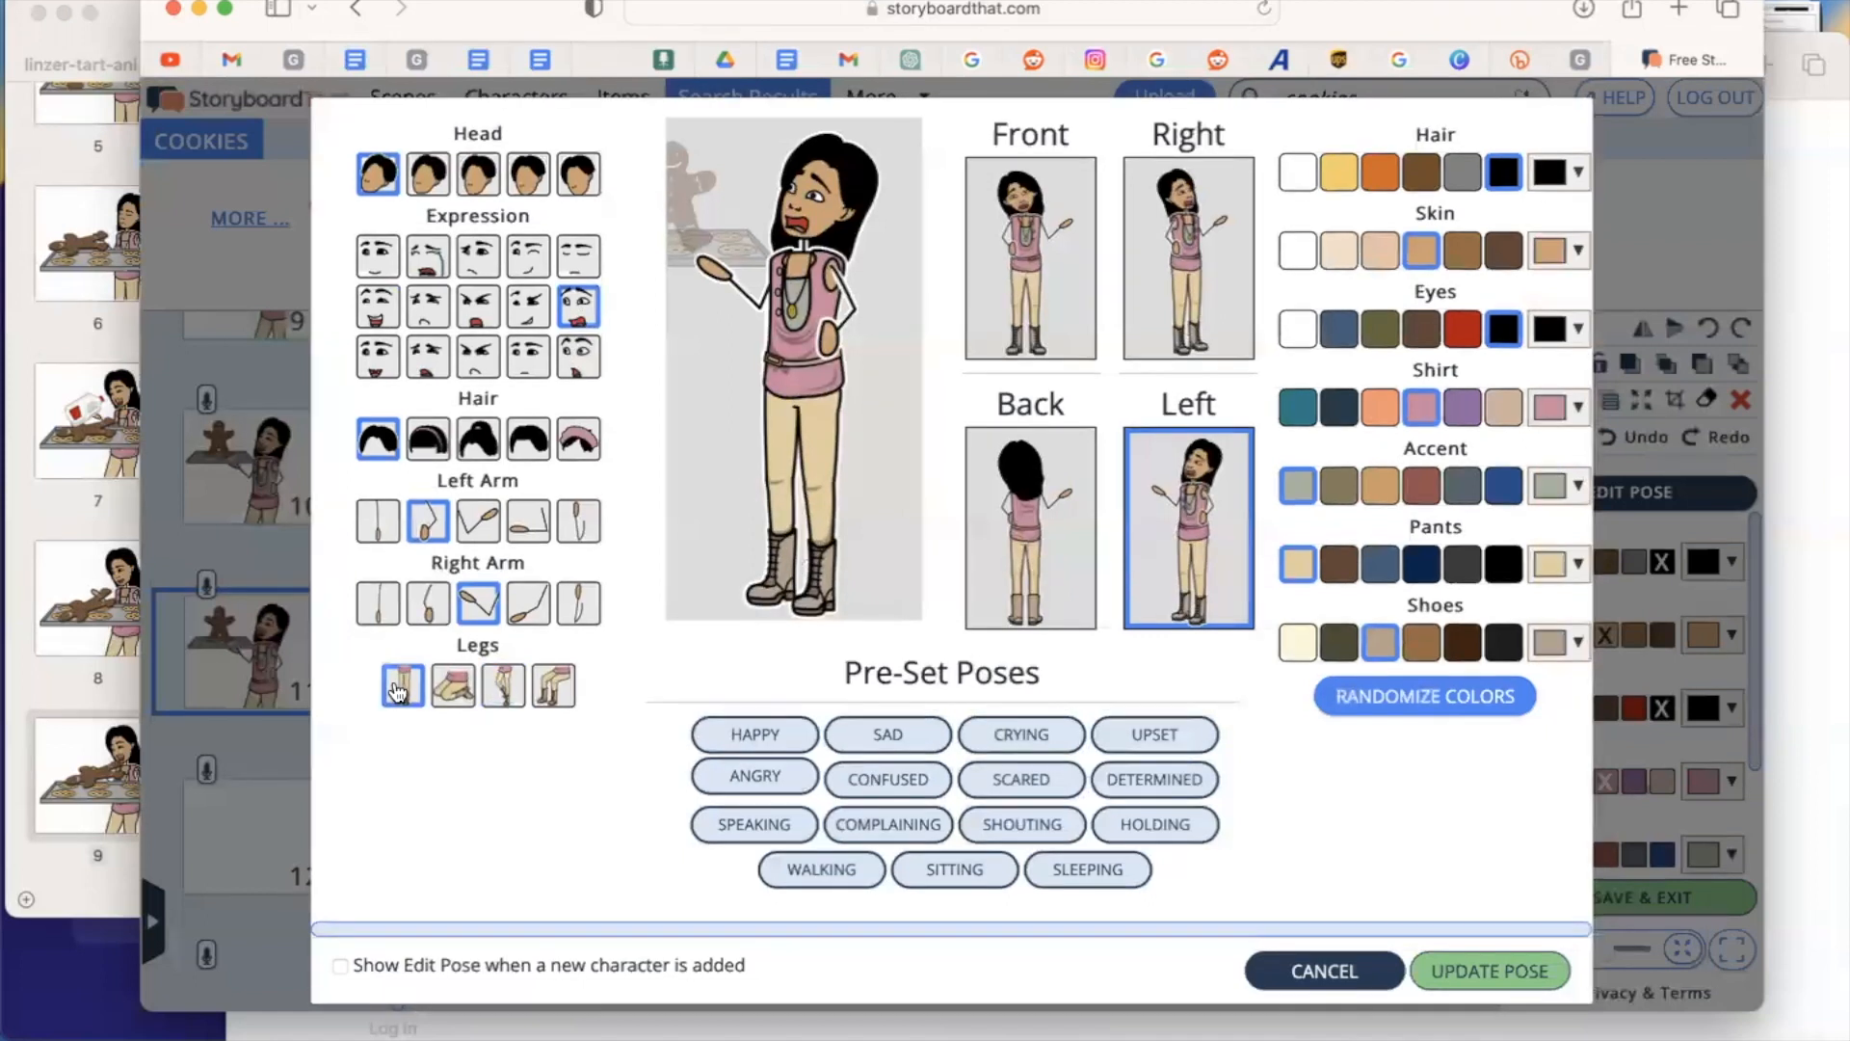
pyautogui.click(1484, 973)
# Step: Crop a small notch off the top of the gingerbread man's head in cell 11 with the Advanced Crop
pyautogui.click(815, 501)
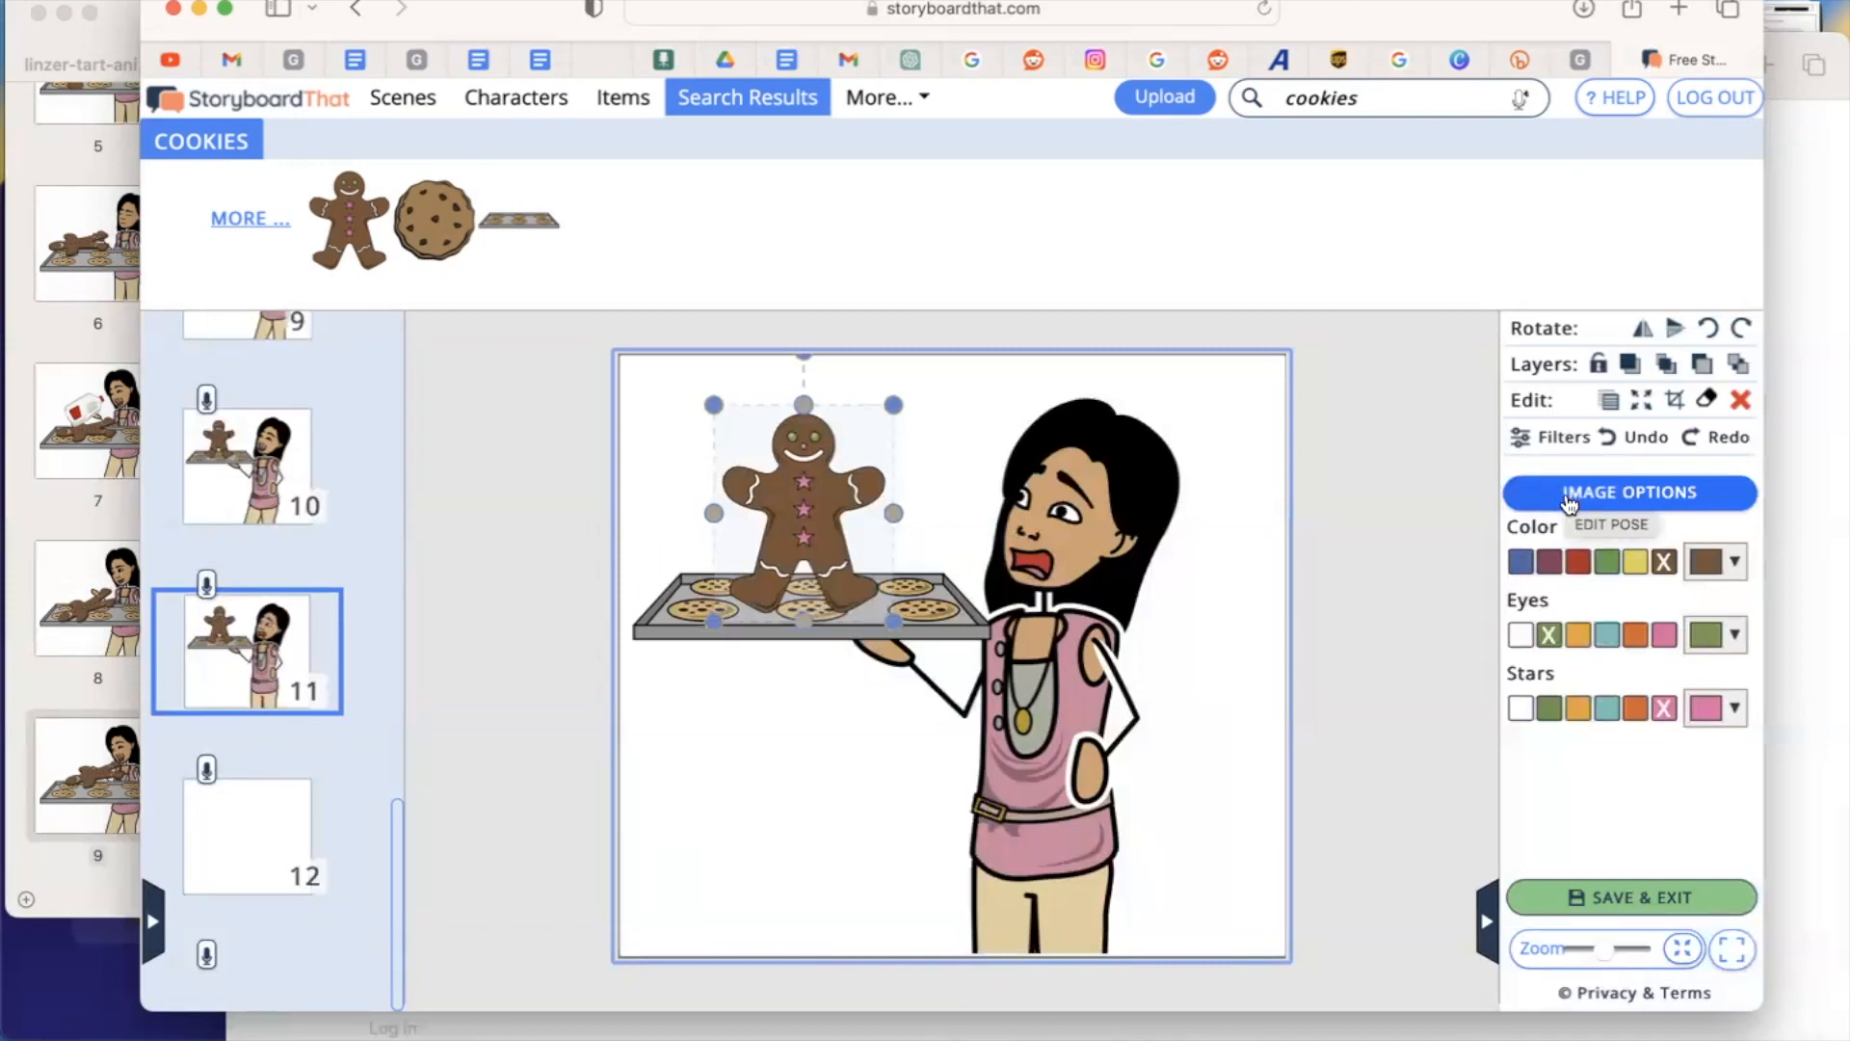
pyautogui.click(1676, 401)
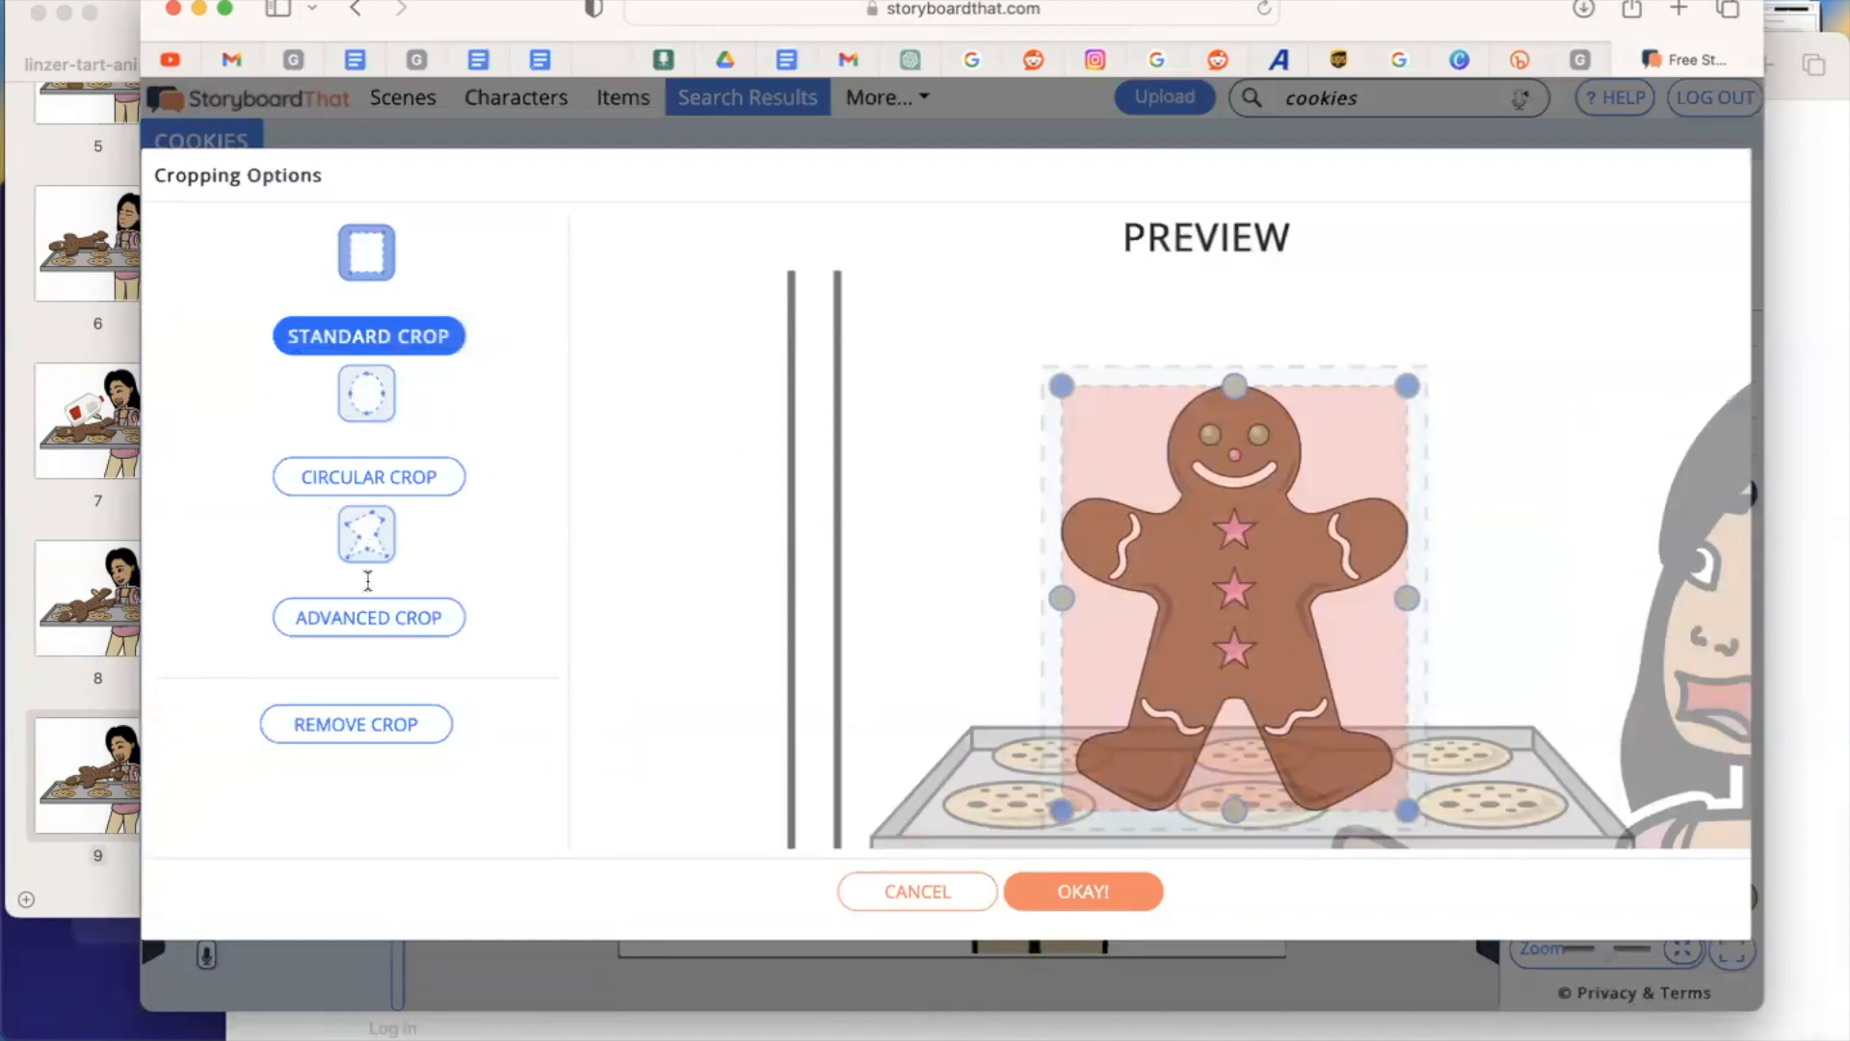
pyautogui.click(366, 617)
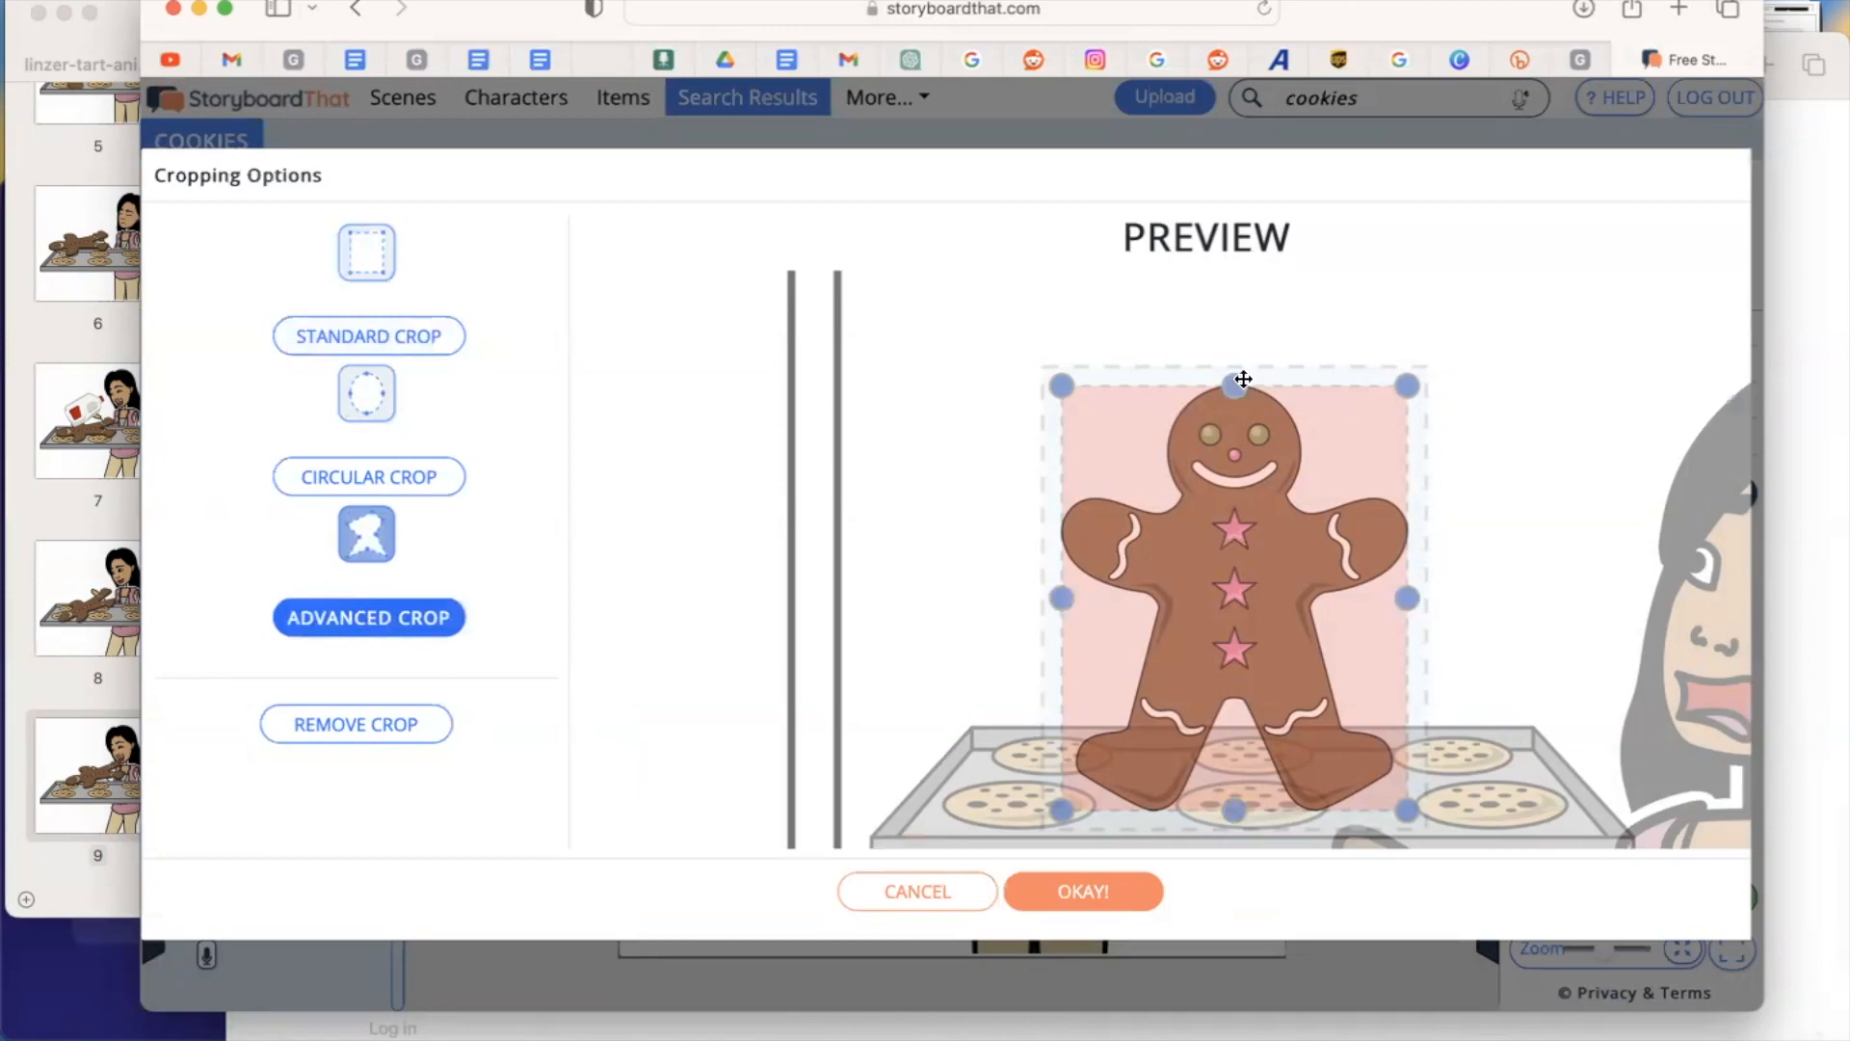
pyautogui.moveTo(1234, 385); pyautogui.dragTo(1234, 403)
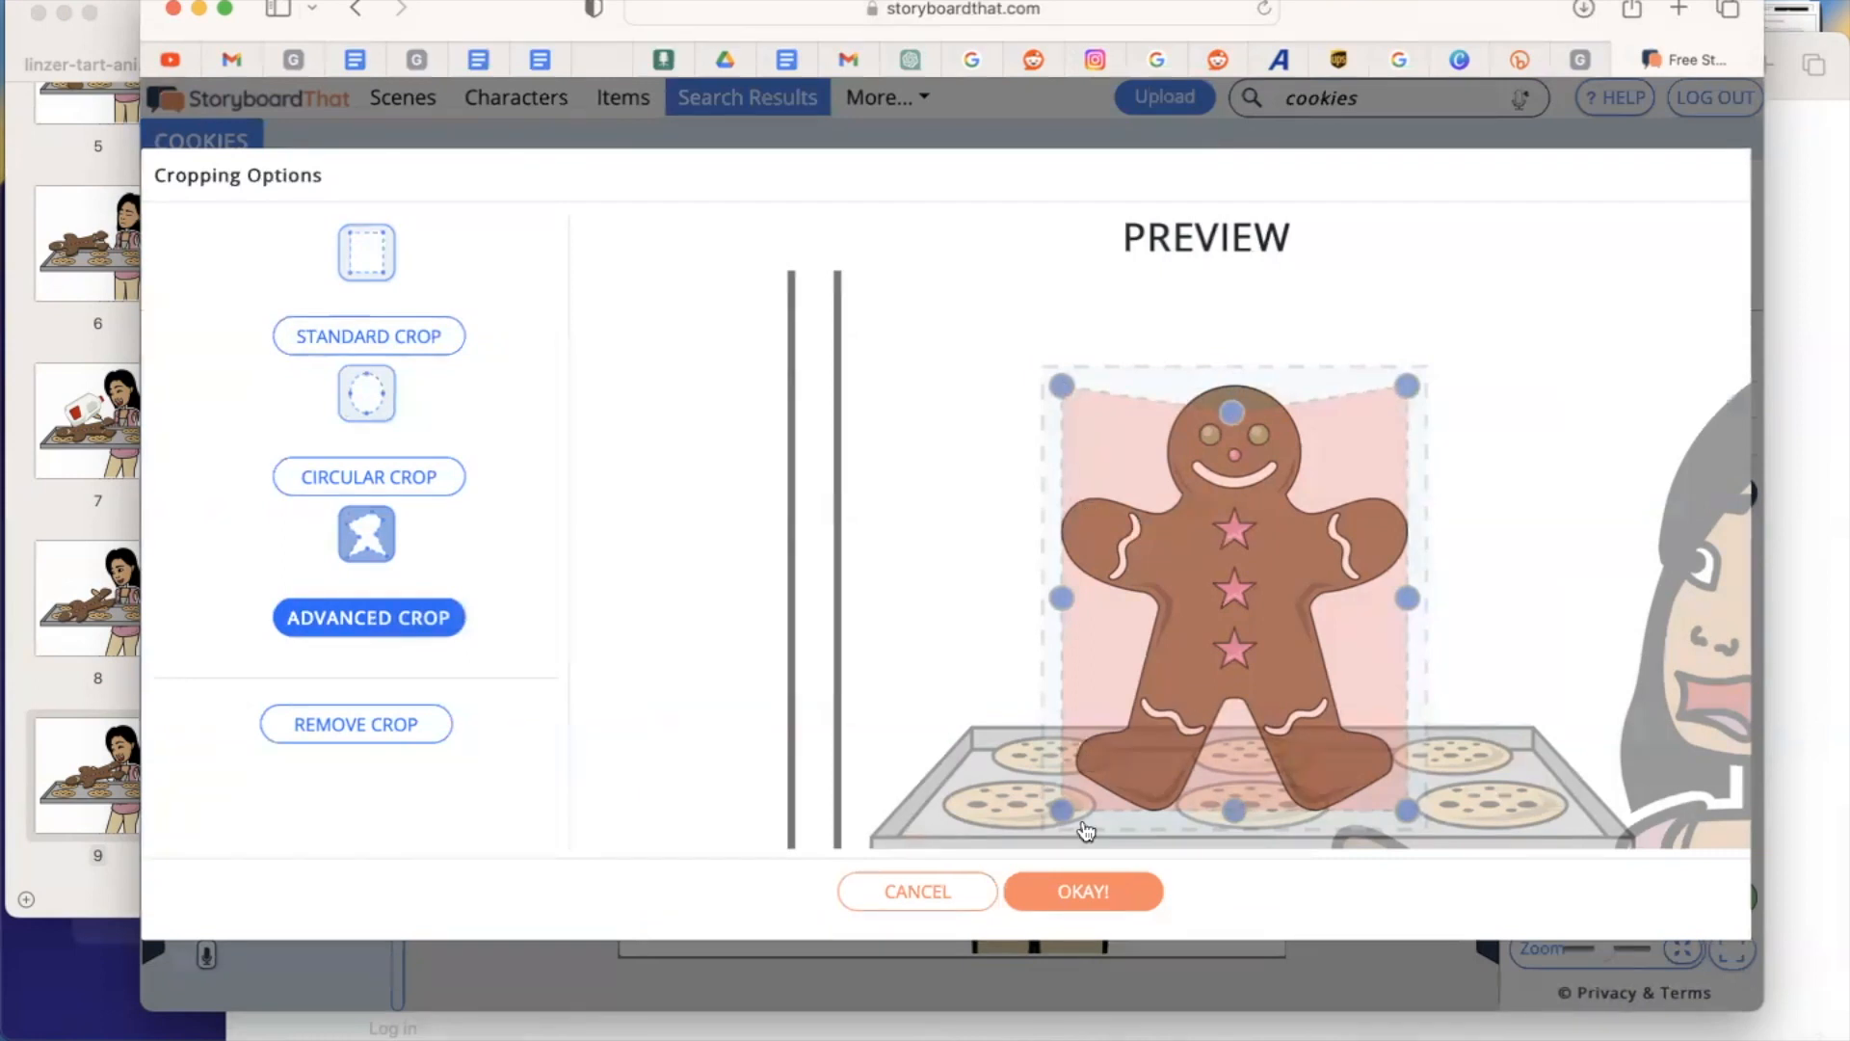
pyautogui.click(1089, 897)
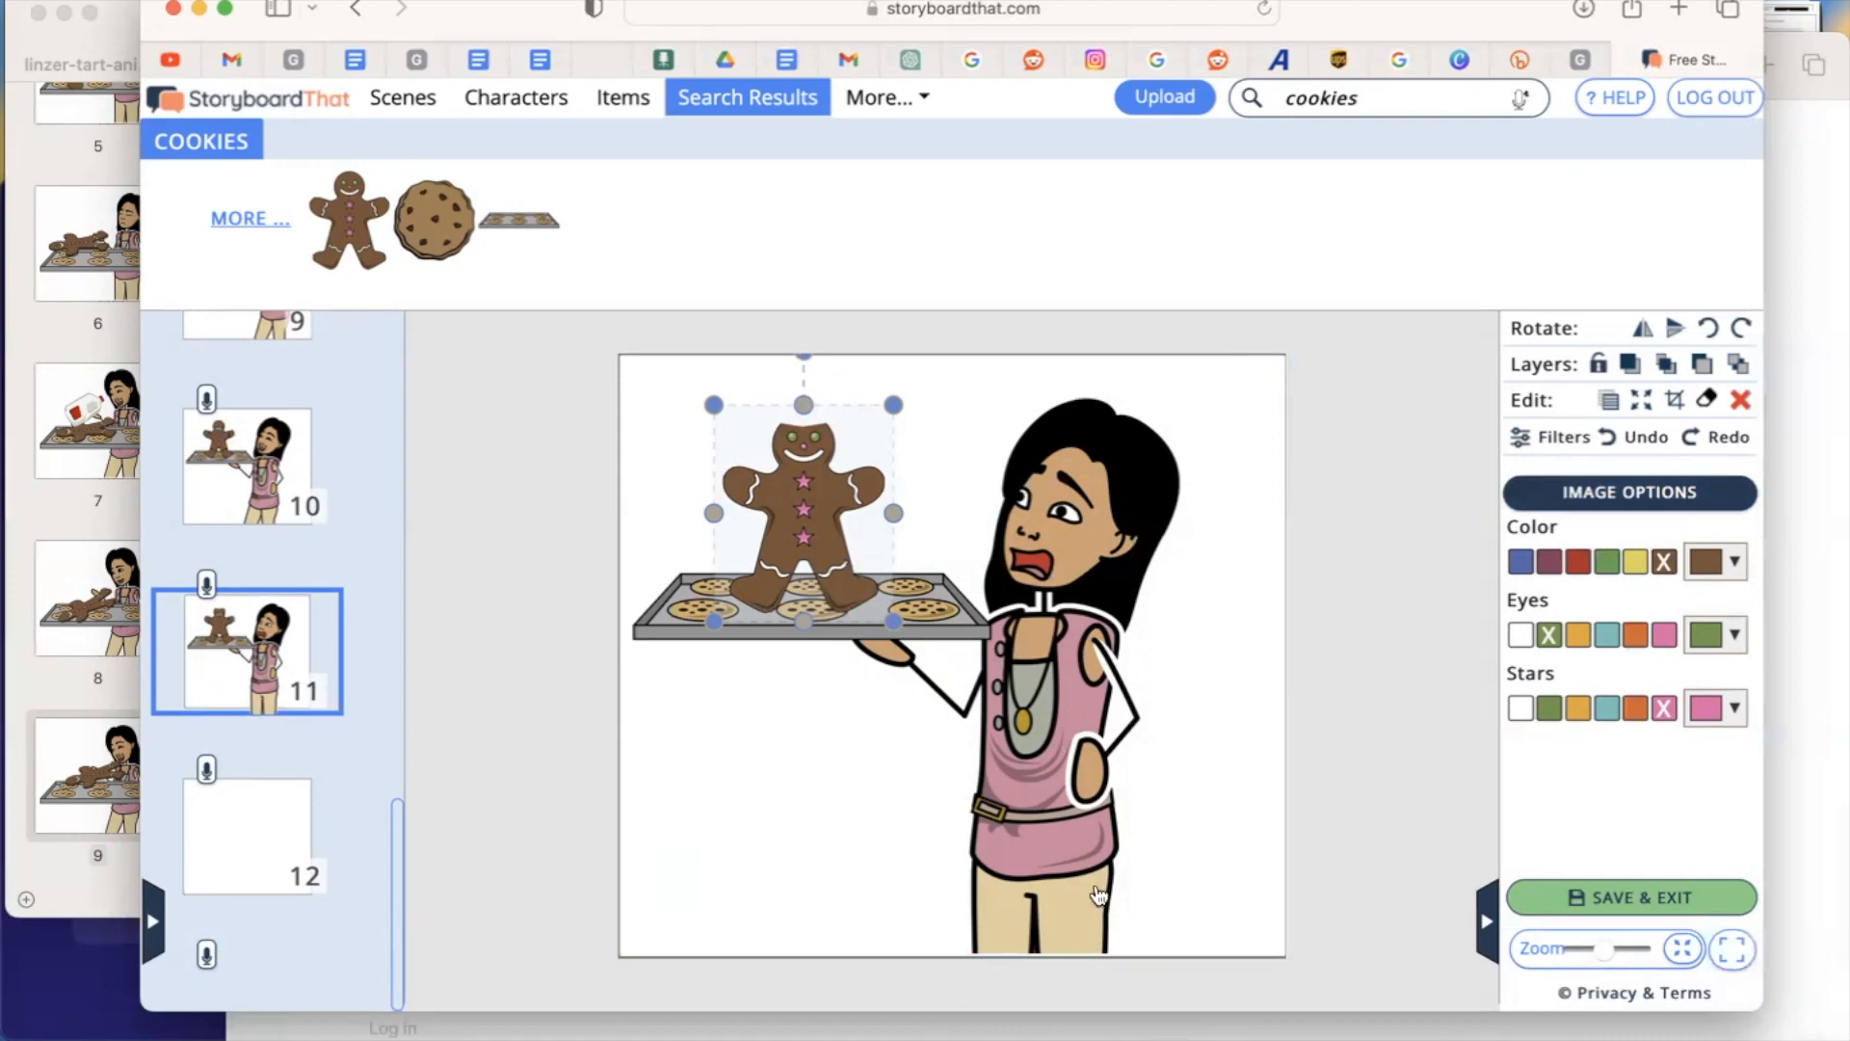
# Step: Copy cell 11 into the empty cell 12
pyautogui.click(1440, 816)
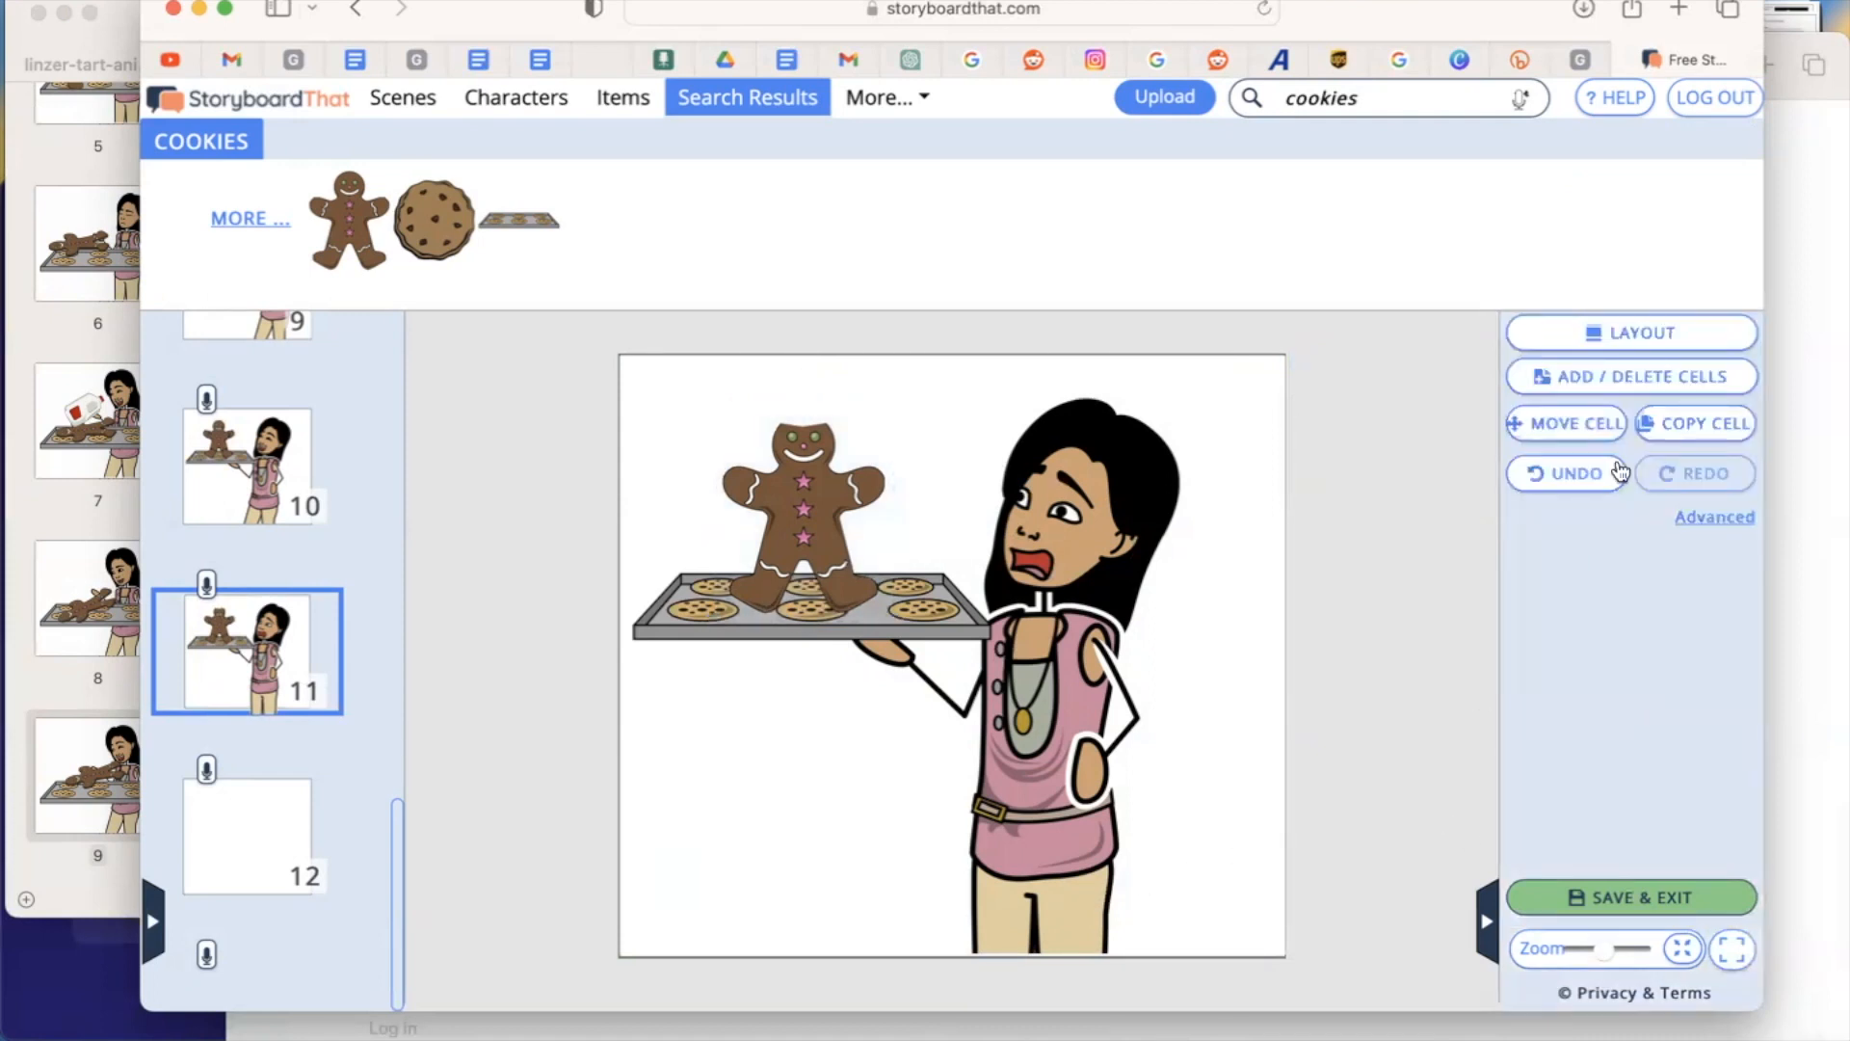
pyautogui.click(1696, 429)
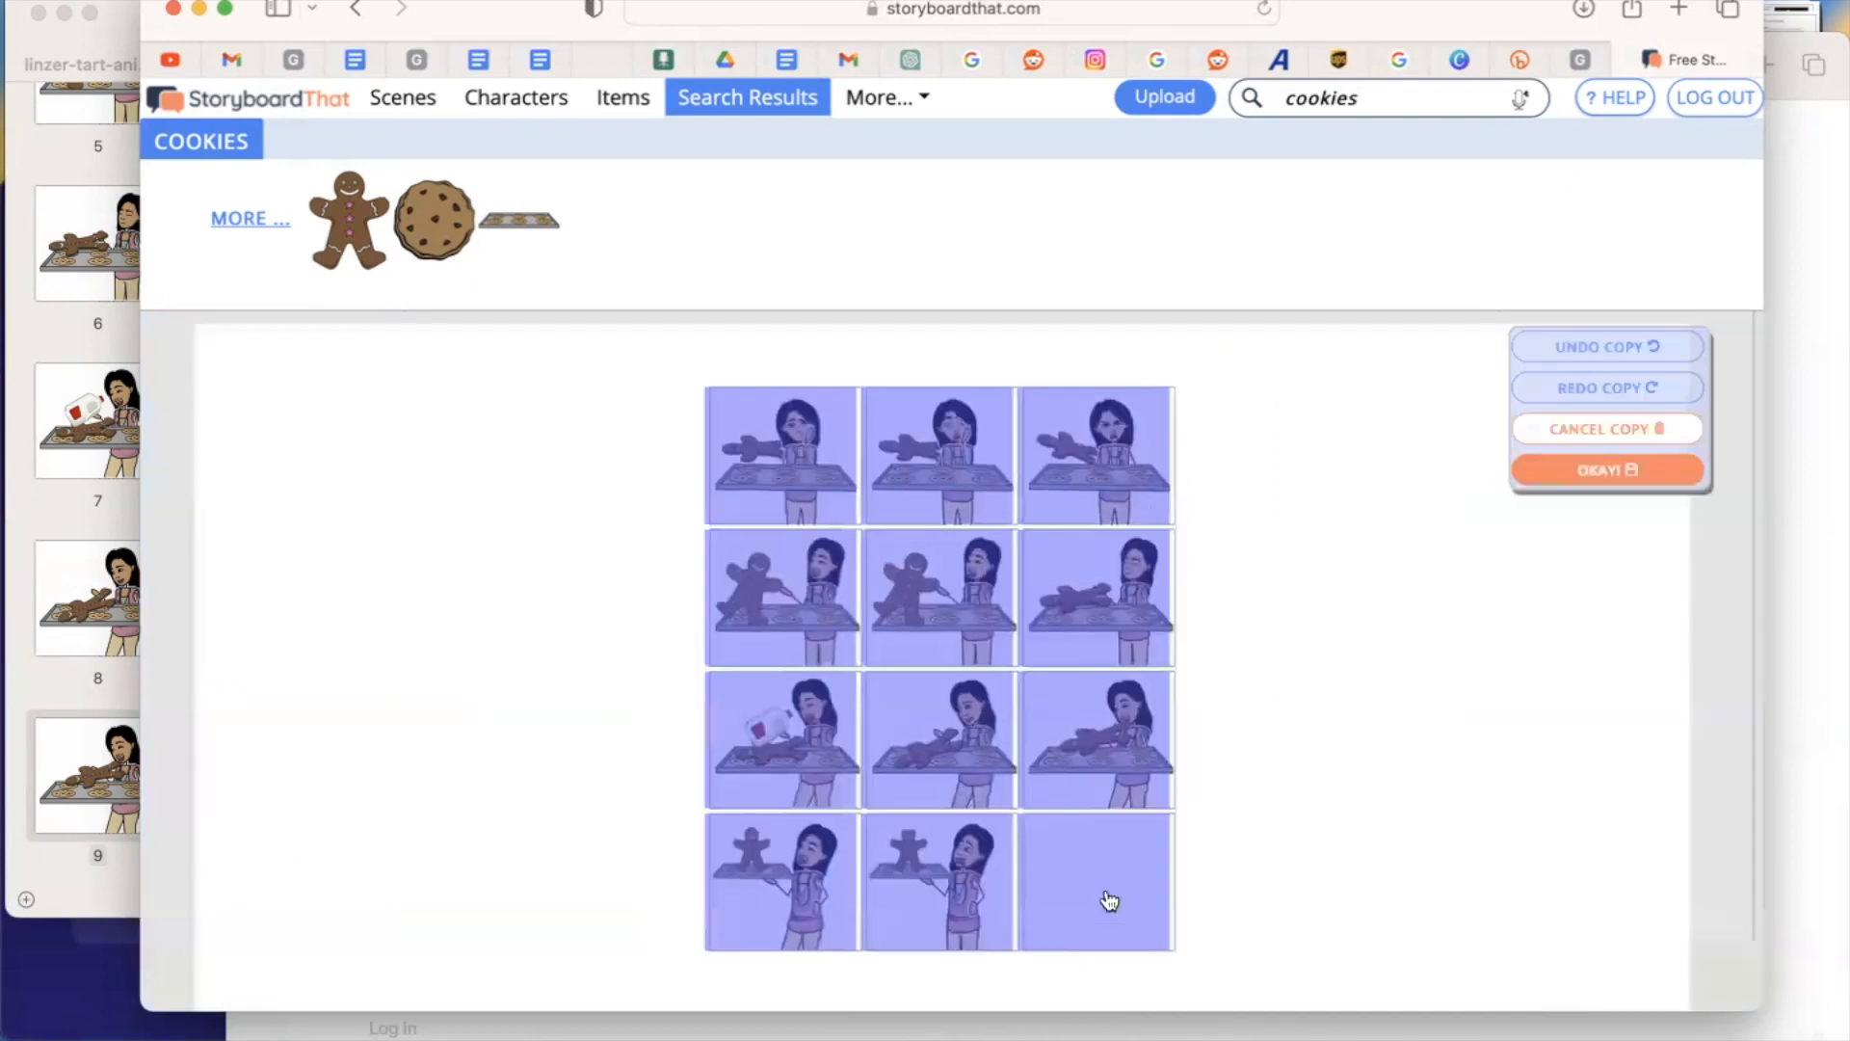
pyautogui.click(978, 898)
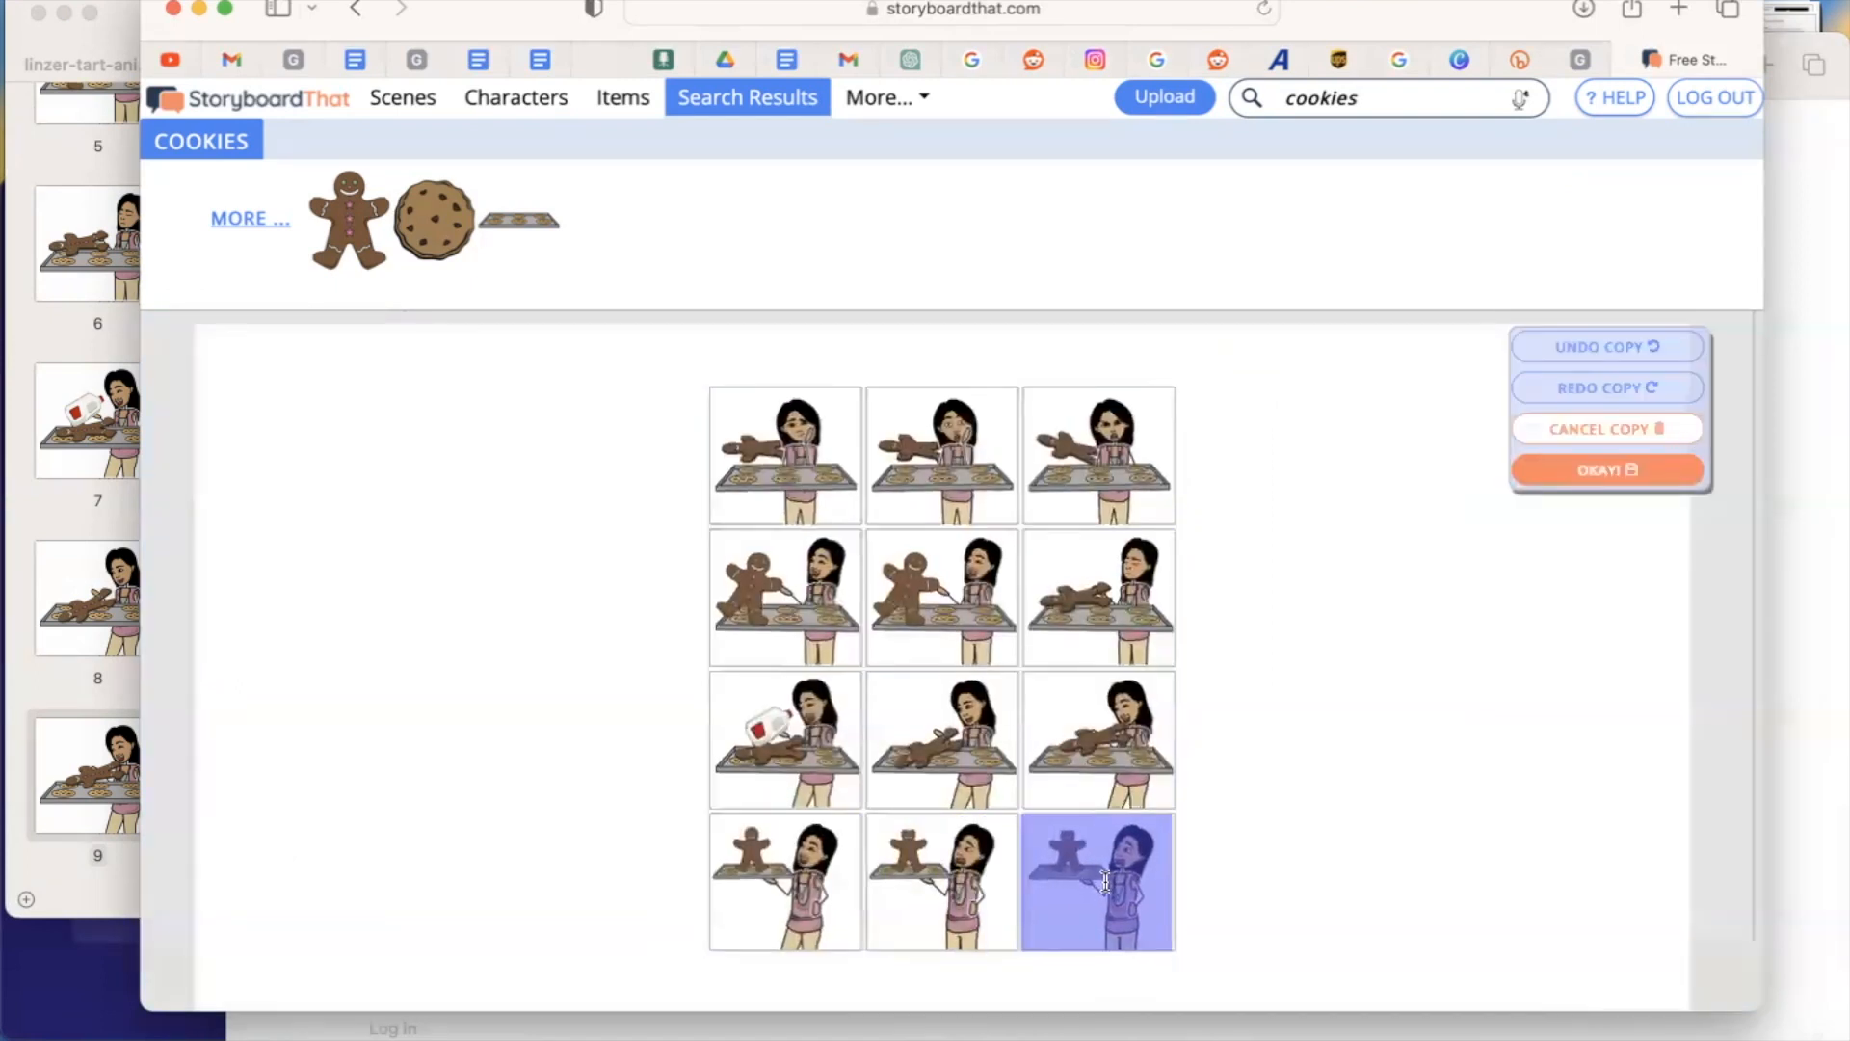
pyautogui.moveTo(1106, 882); pyautogui.dragTo(1107, 892)
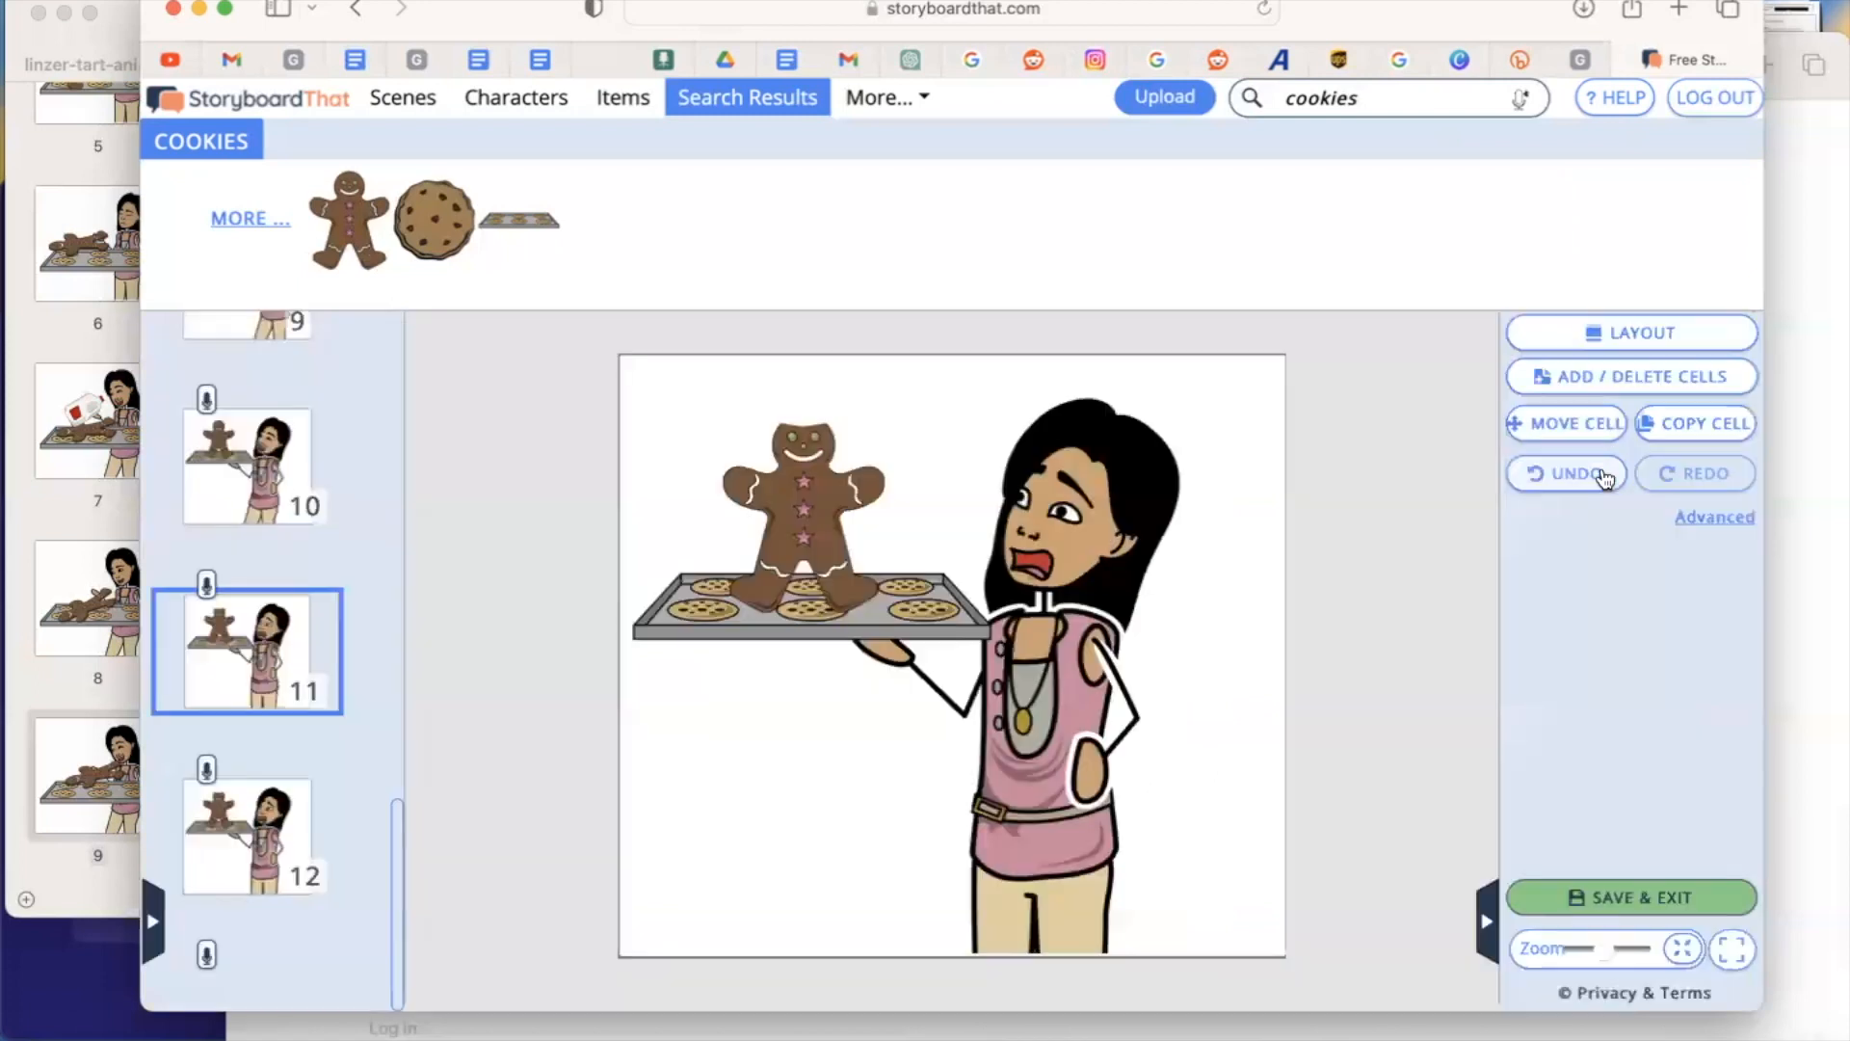
pyautogui.click(1604, 472)
# Step: Crop away half of the gingerbread man's head and the arm on that side in cell 11 with the Advanced Crop
pyautogui.click(827, 506)
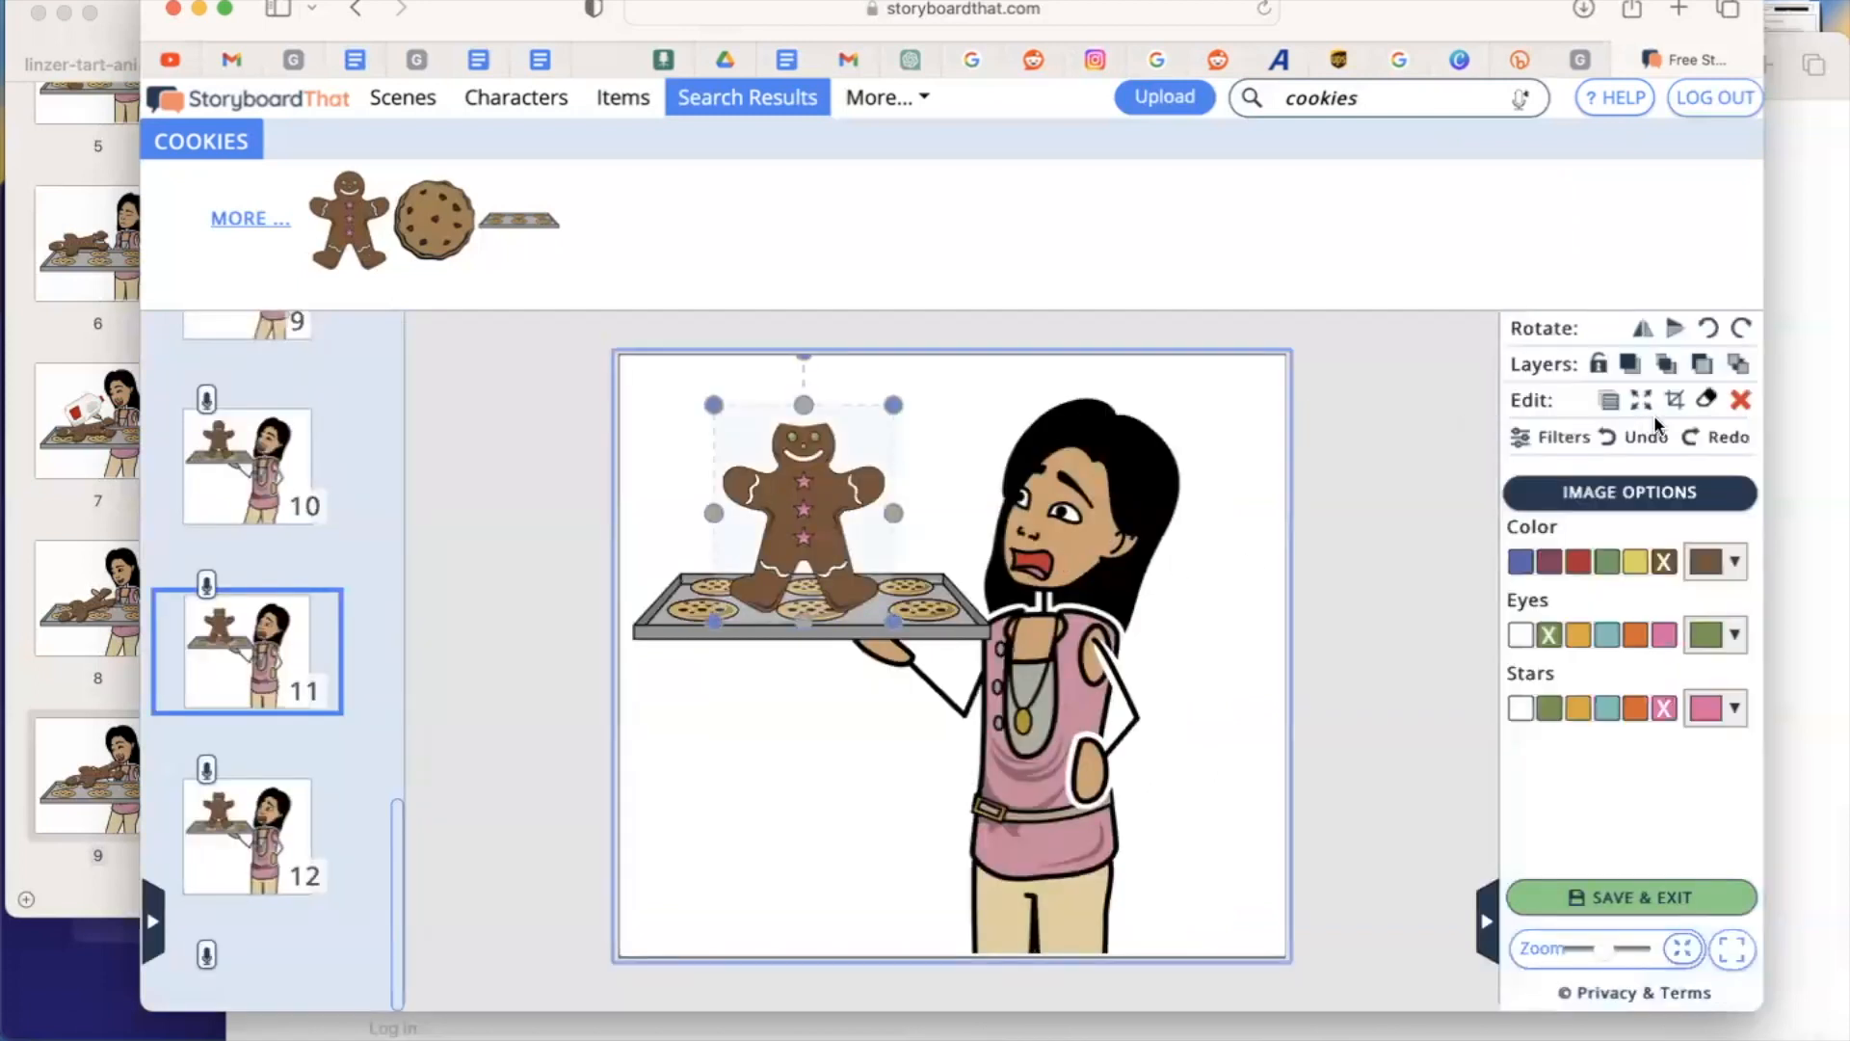
pyautogui.click(1675, 400)
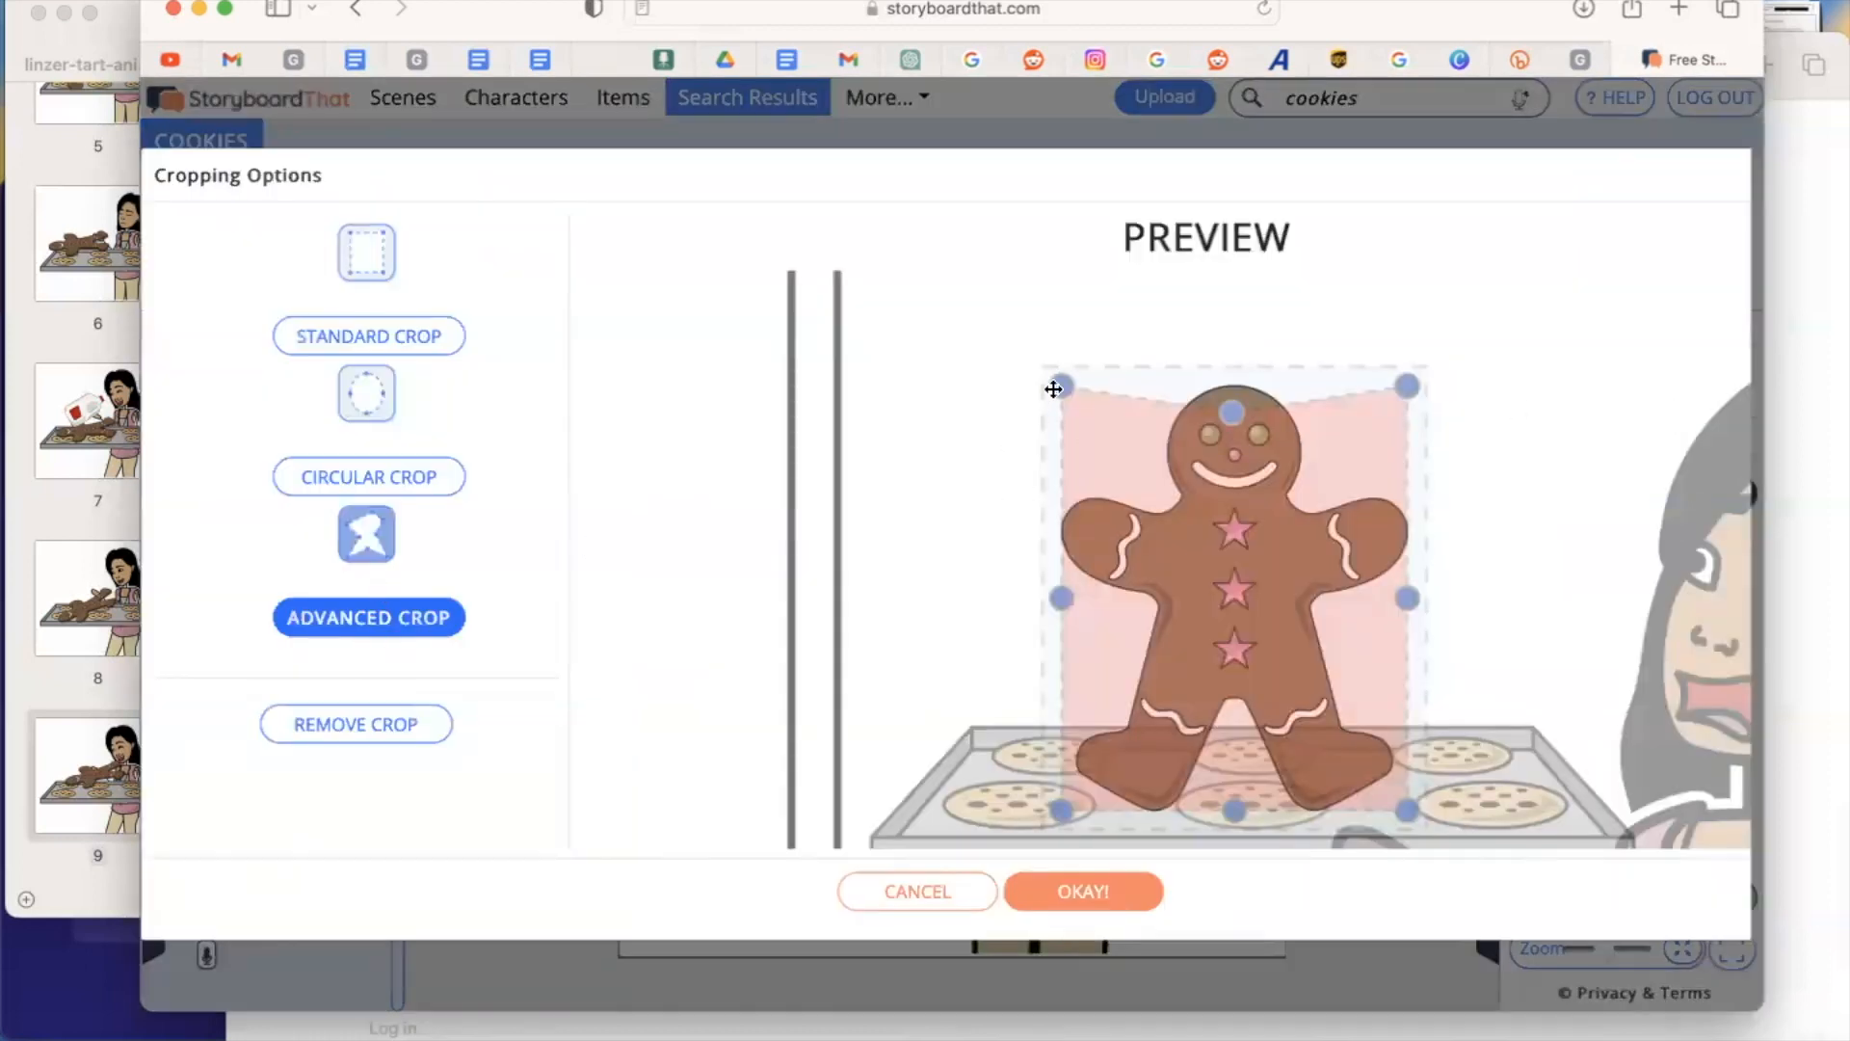
pyautogui.moveTo(1059, 390); pyautogui.dragTo(1204, 570)
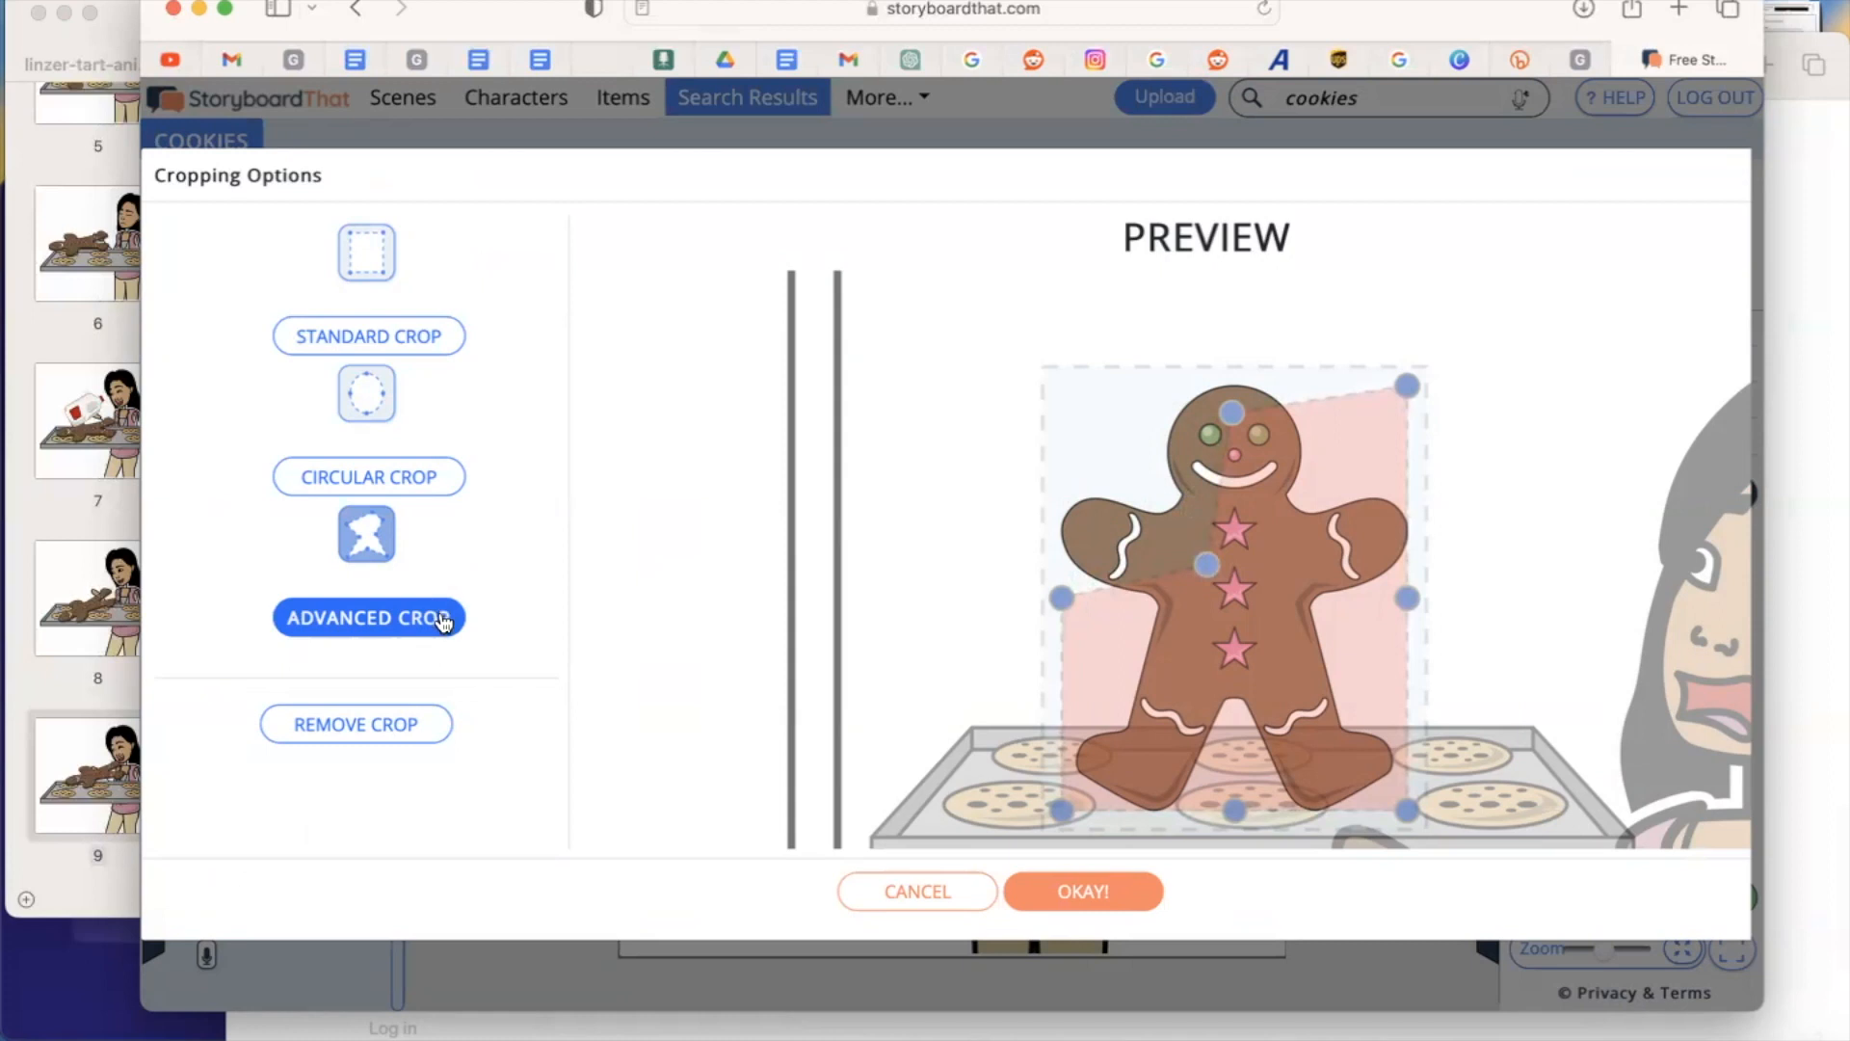
pyautogui.click(385, 484)
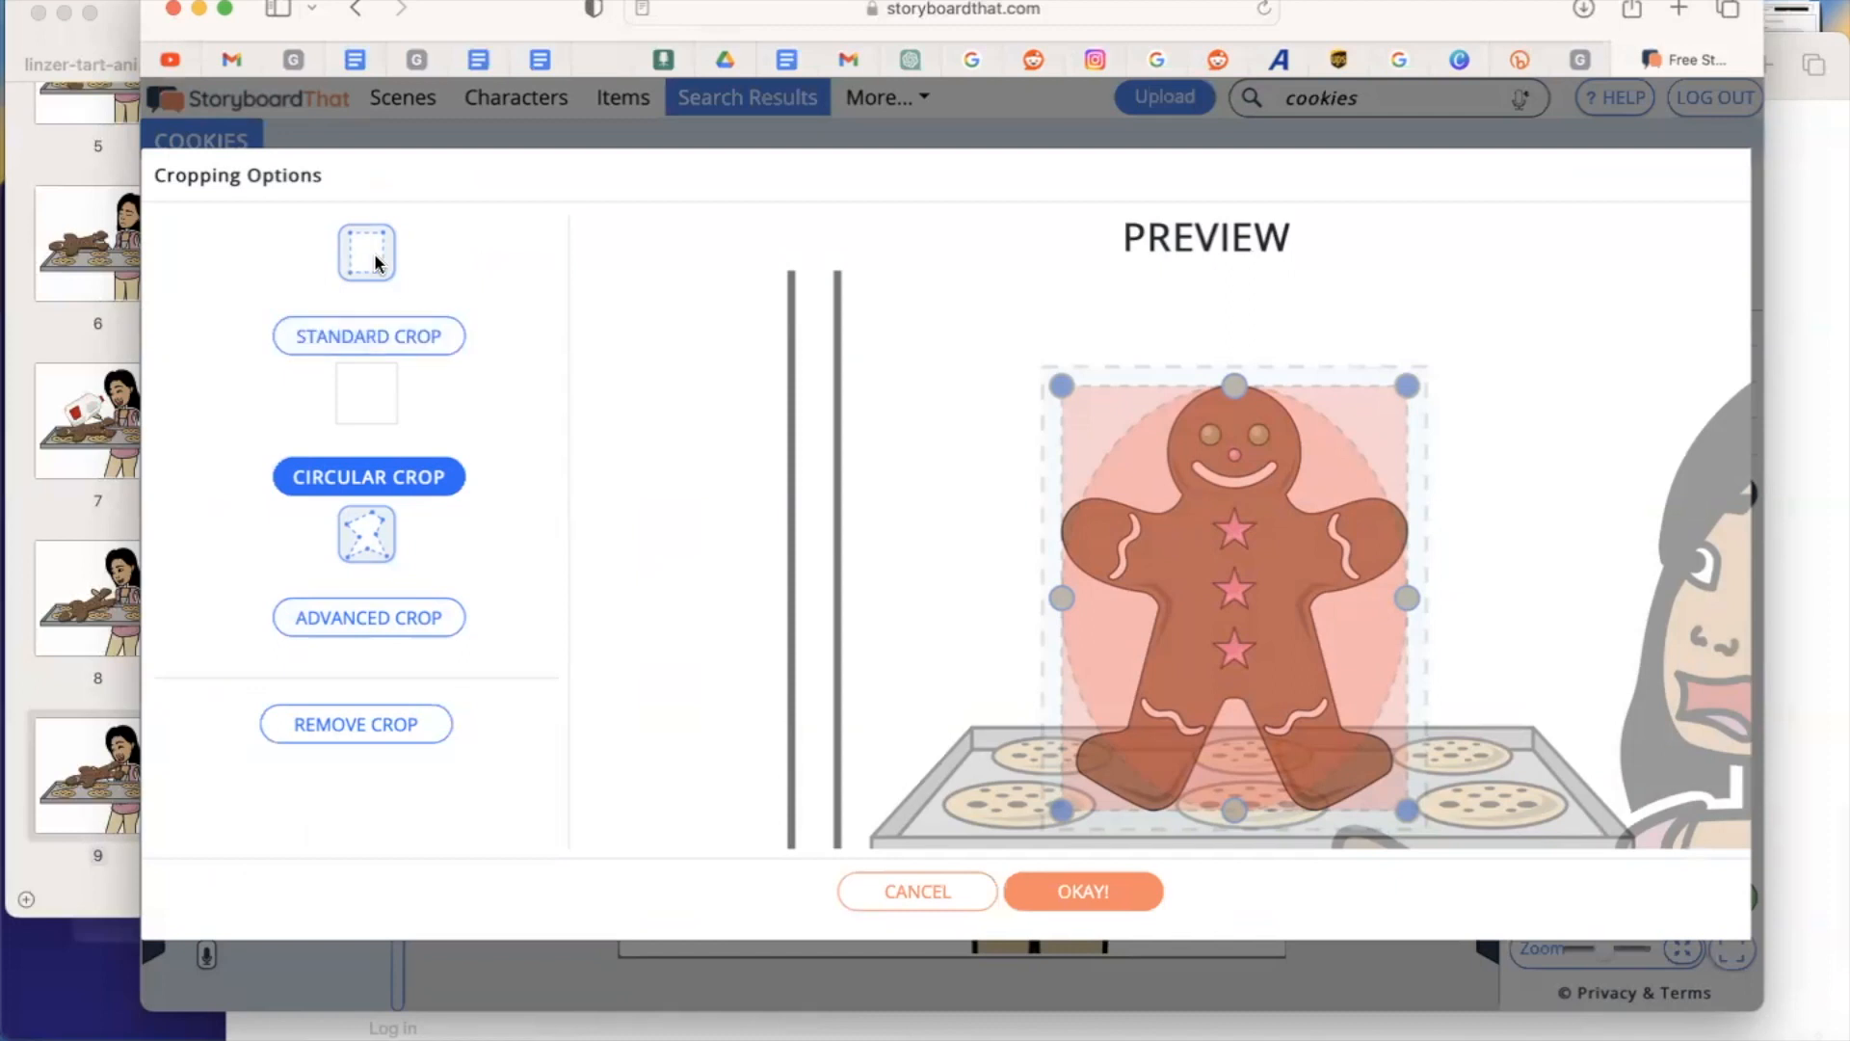
pyautogui.click(371, 342)
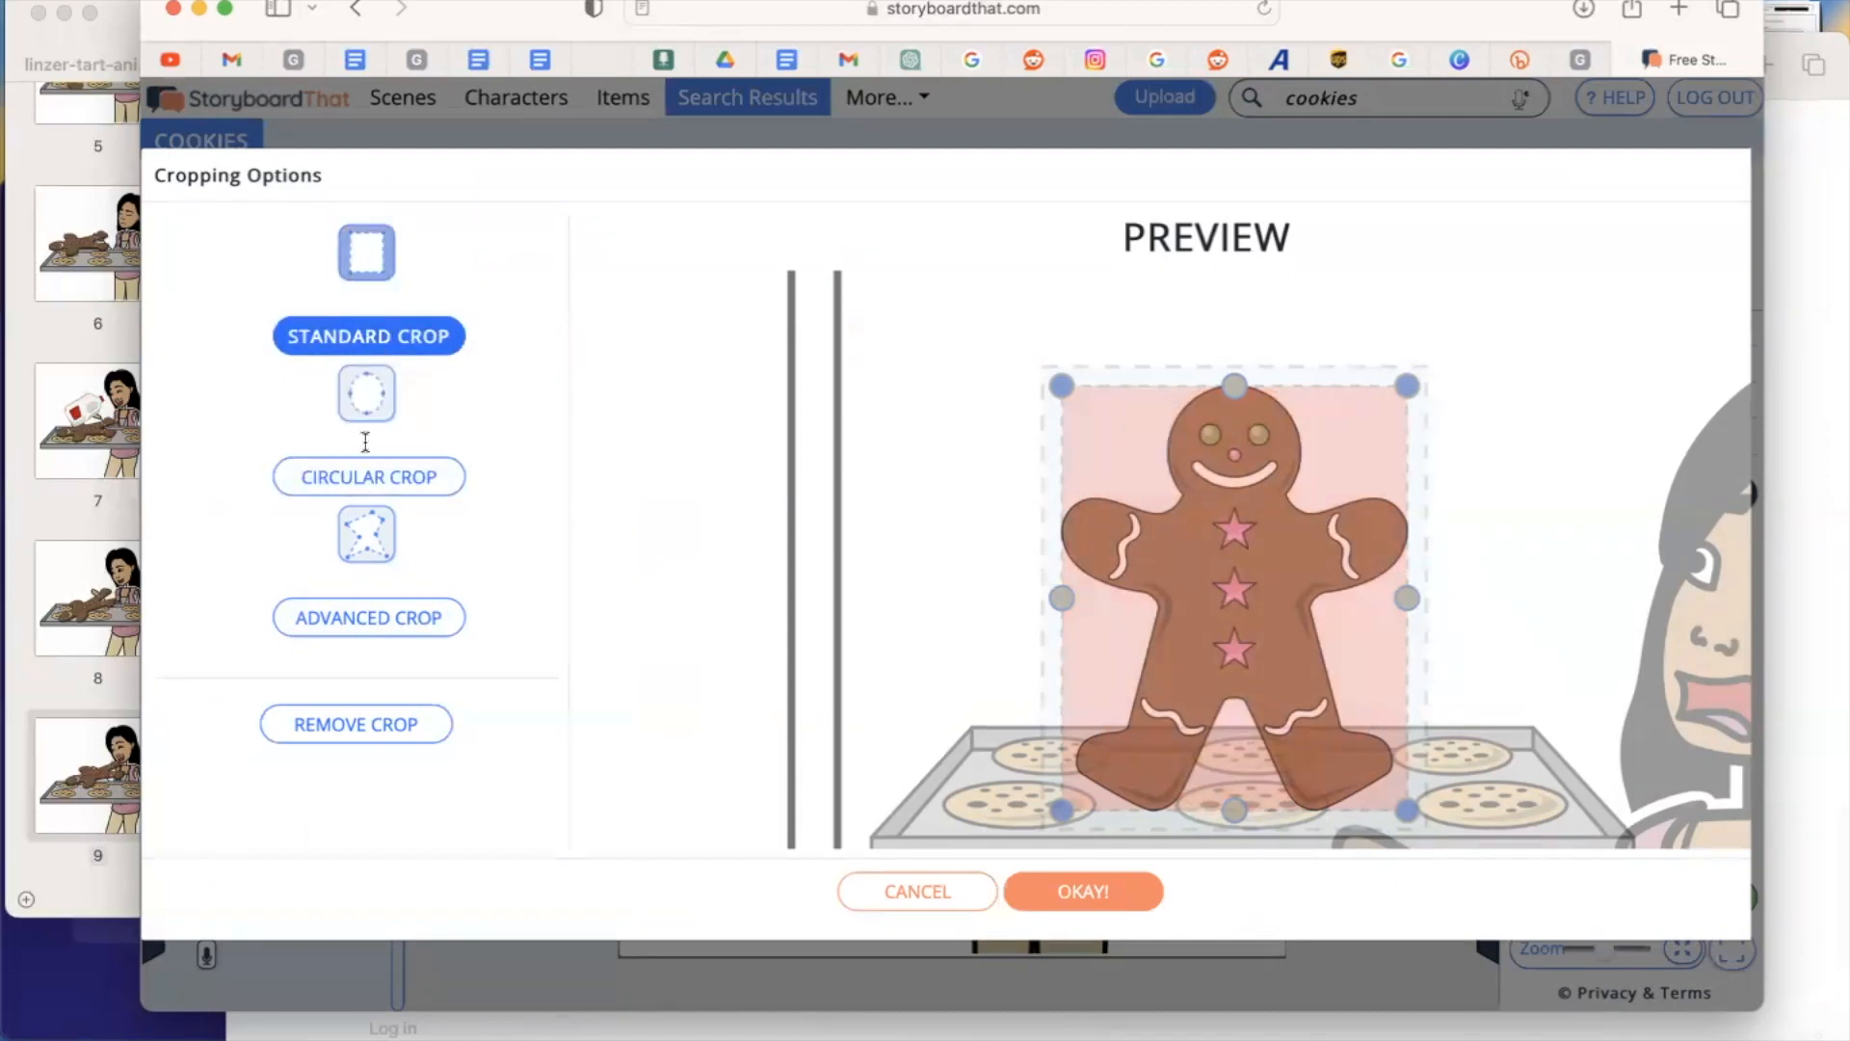
pyautogui.click(371, 617)
pyautogui.moveTo(1235, 386); pyautogui.dragTo(1241, 420)
pyautogui.moveTo(1061, 386); pyautogui.dragTo(1247, 562)
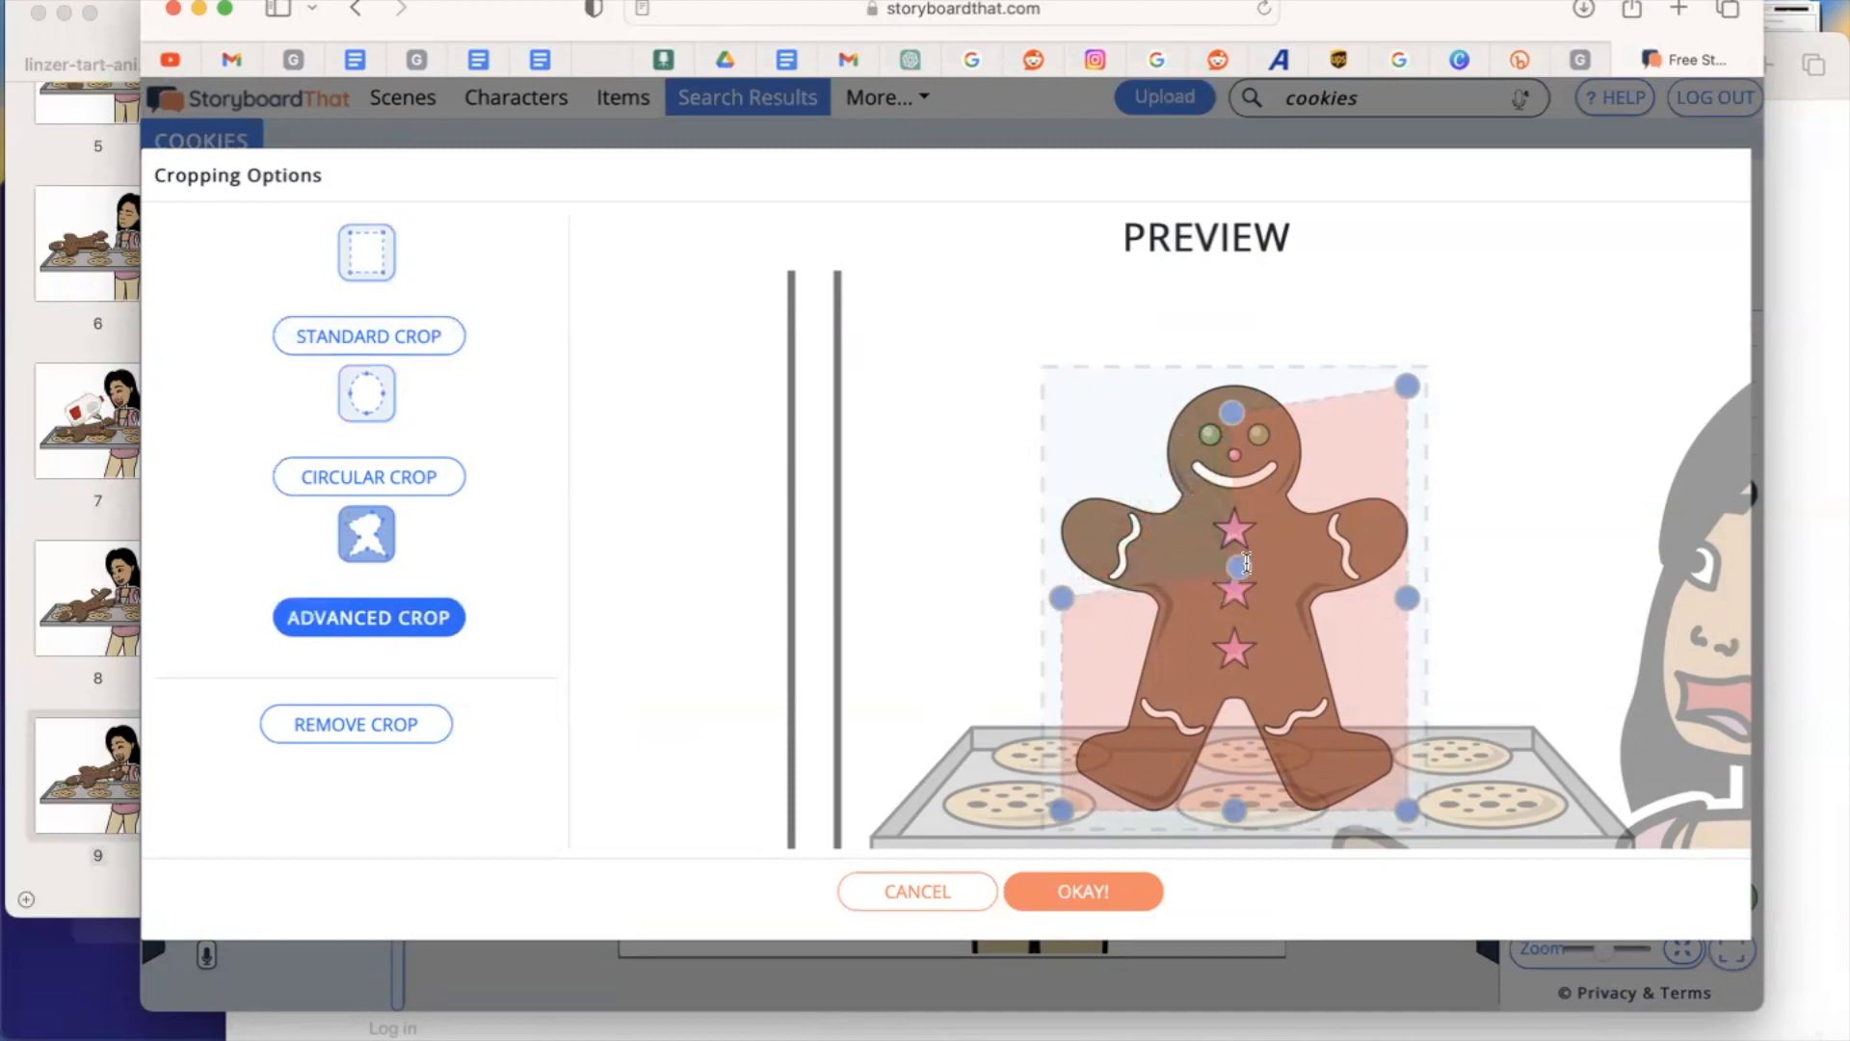
pyautogui.click(1134, 887)
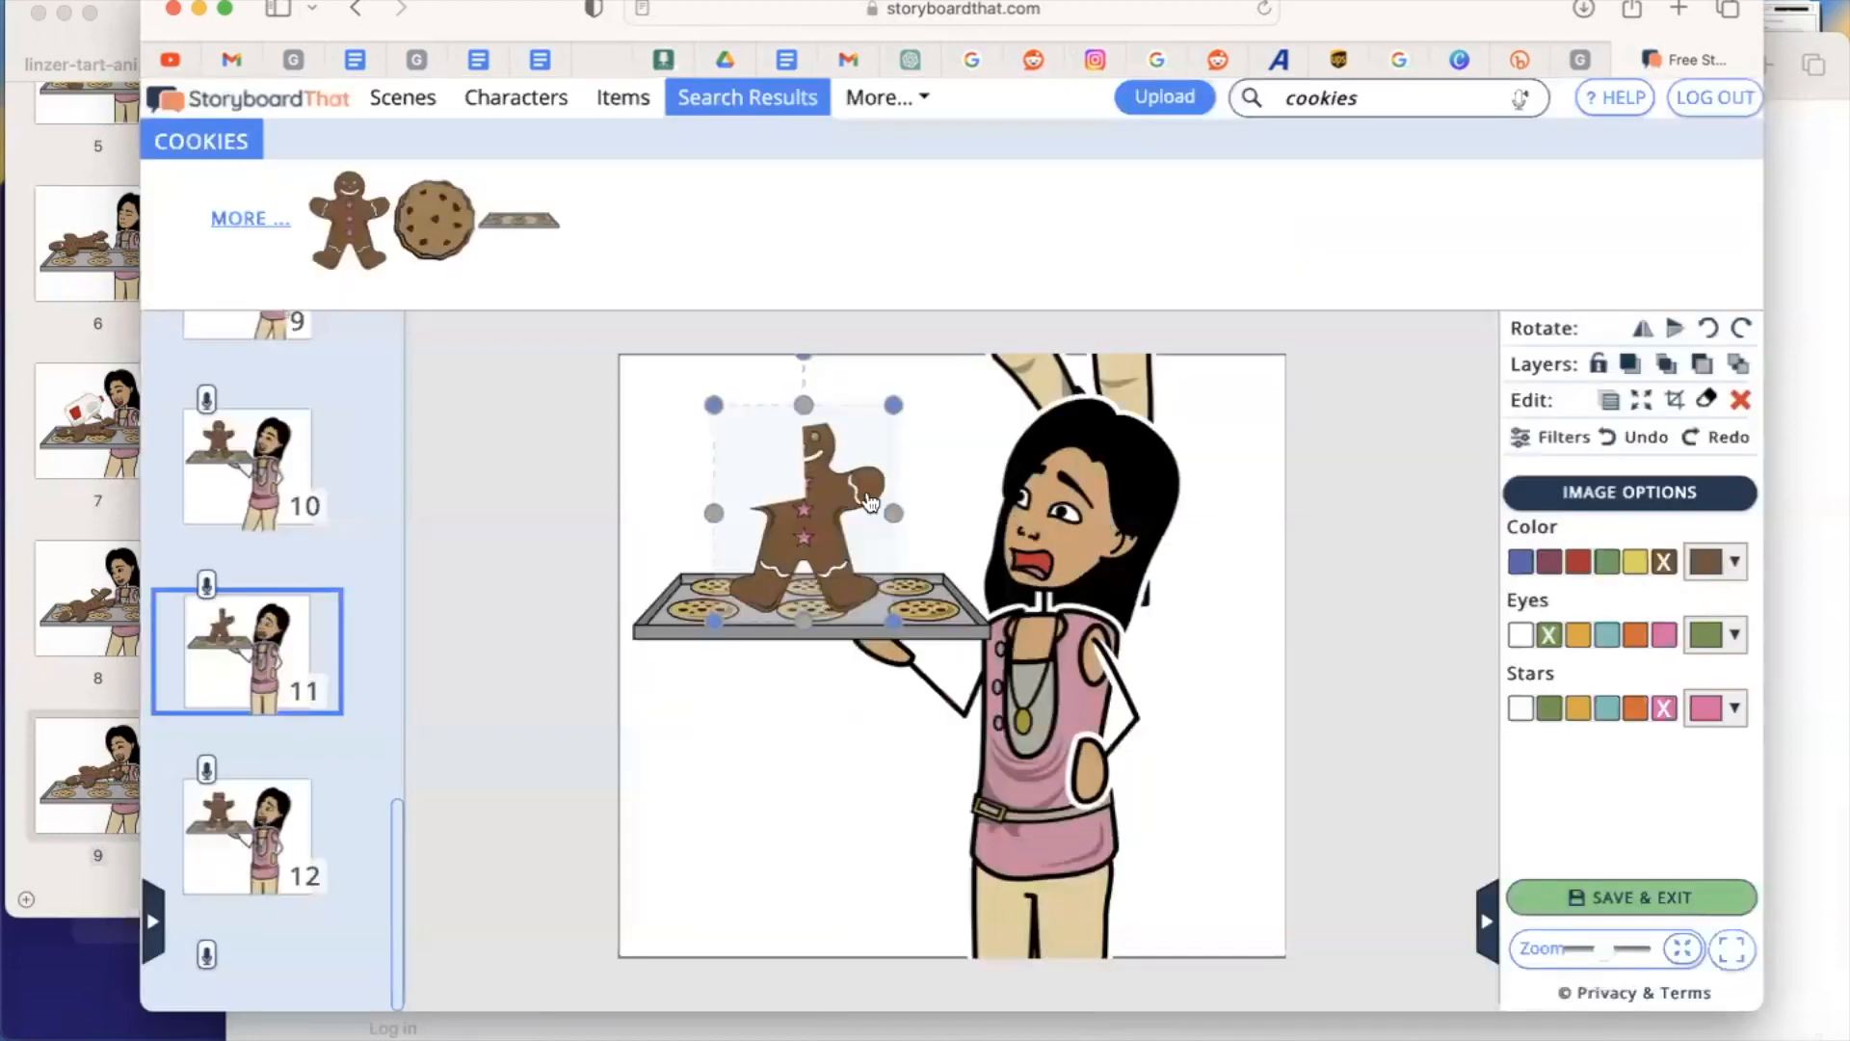
# Step: Give the character in cell 11 the crying open-mouthed expression and the forward-bowed head position
pyautogui.click(1001, 528)
pyautogui.click(1619, 494)
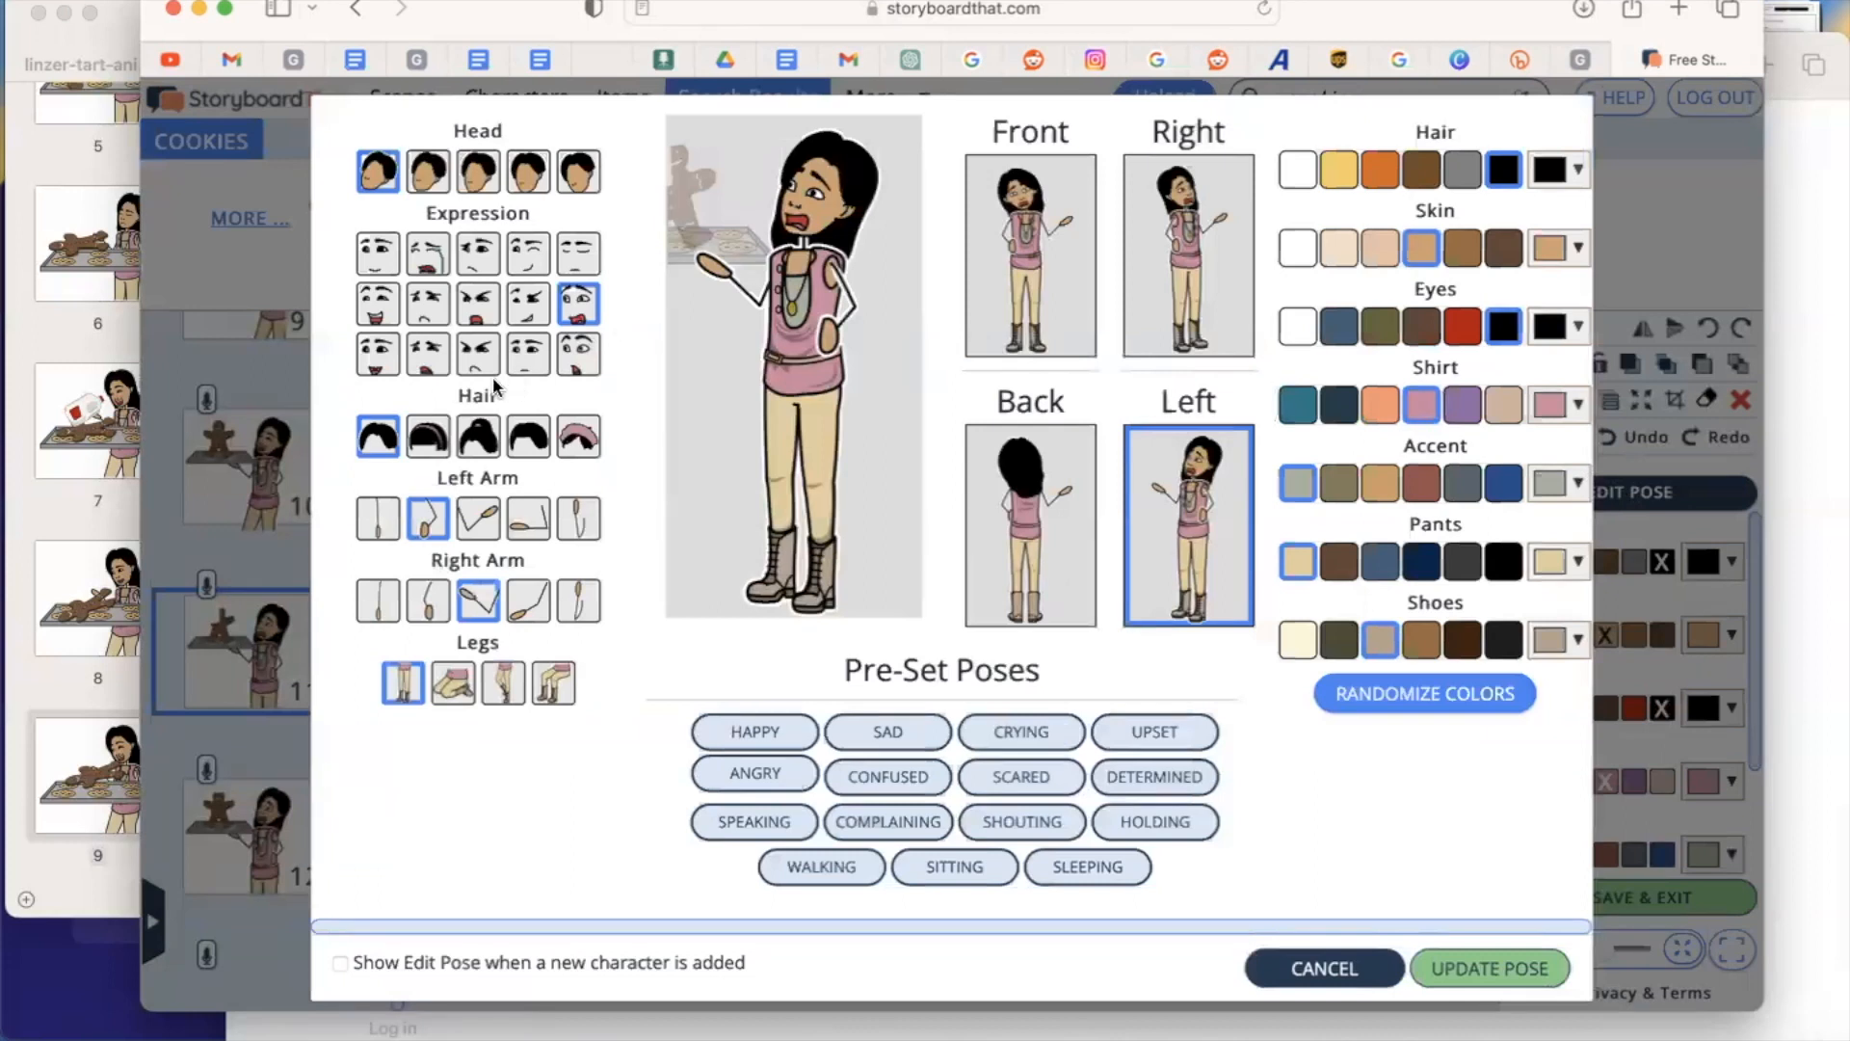
pyautogui.click(430, 258)
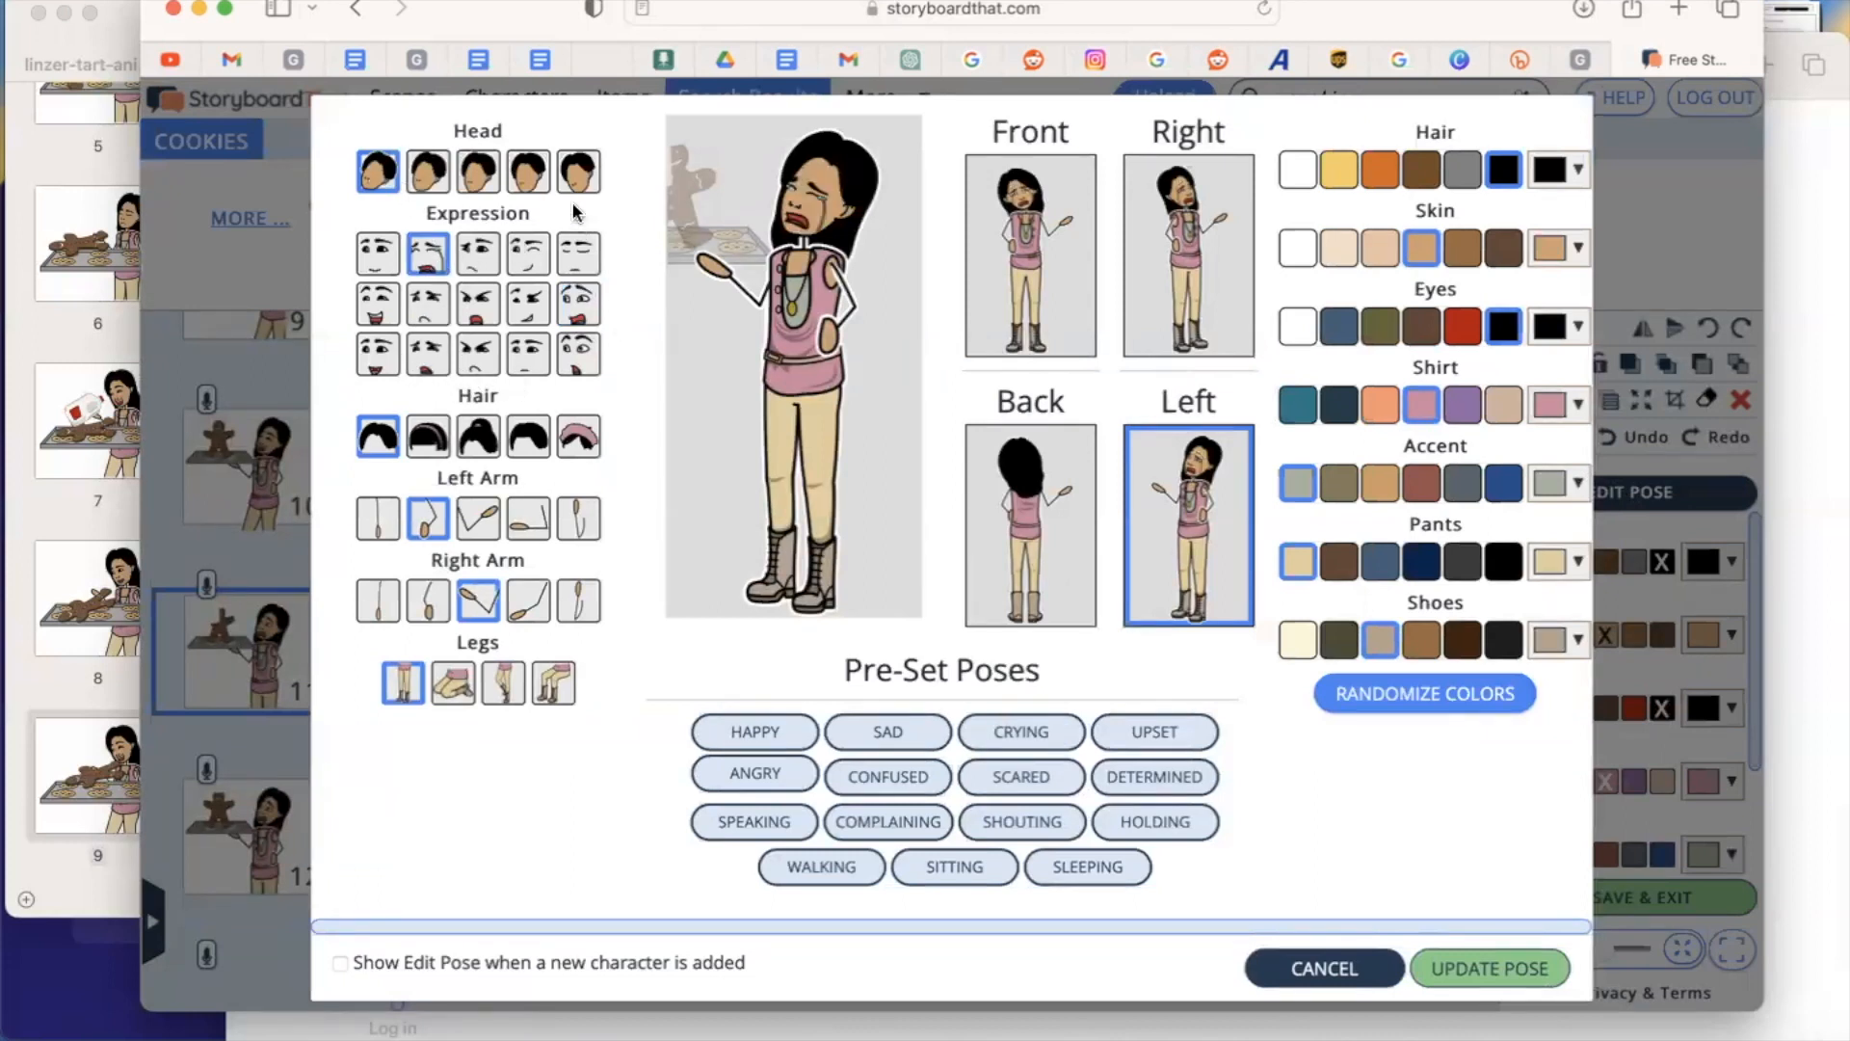
pyautogui.click(578, 173)
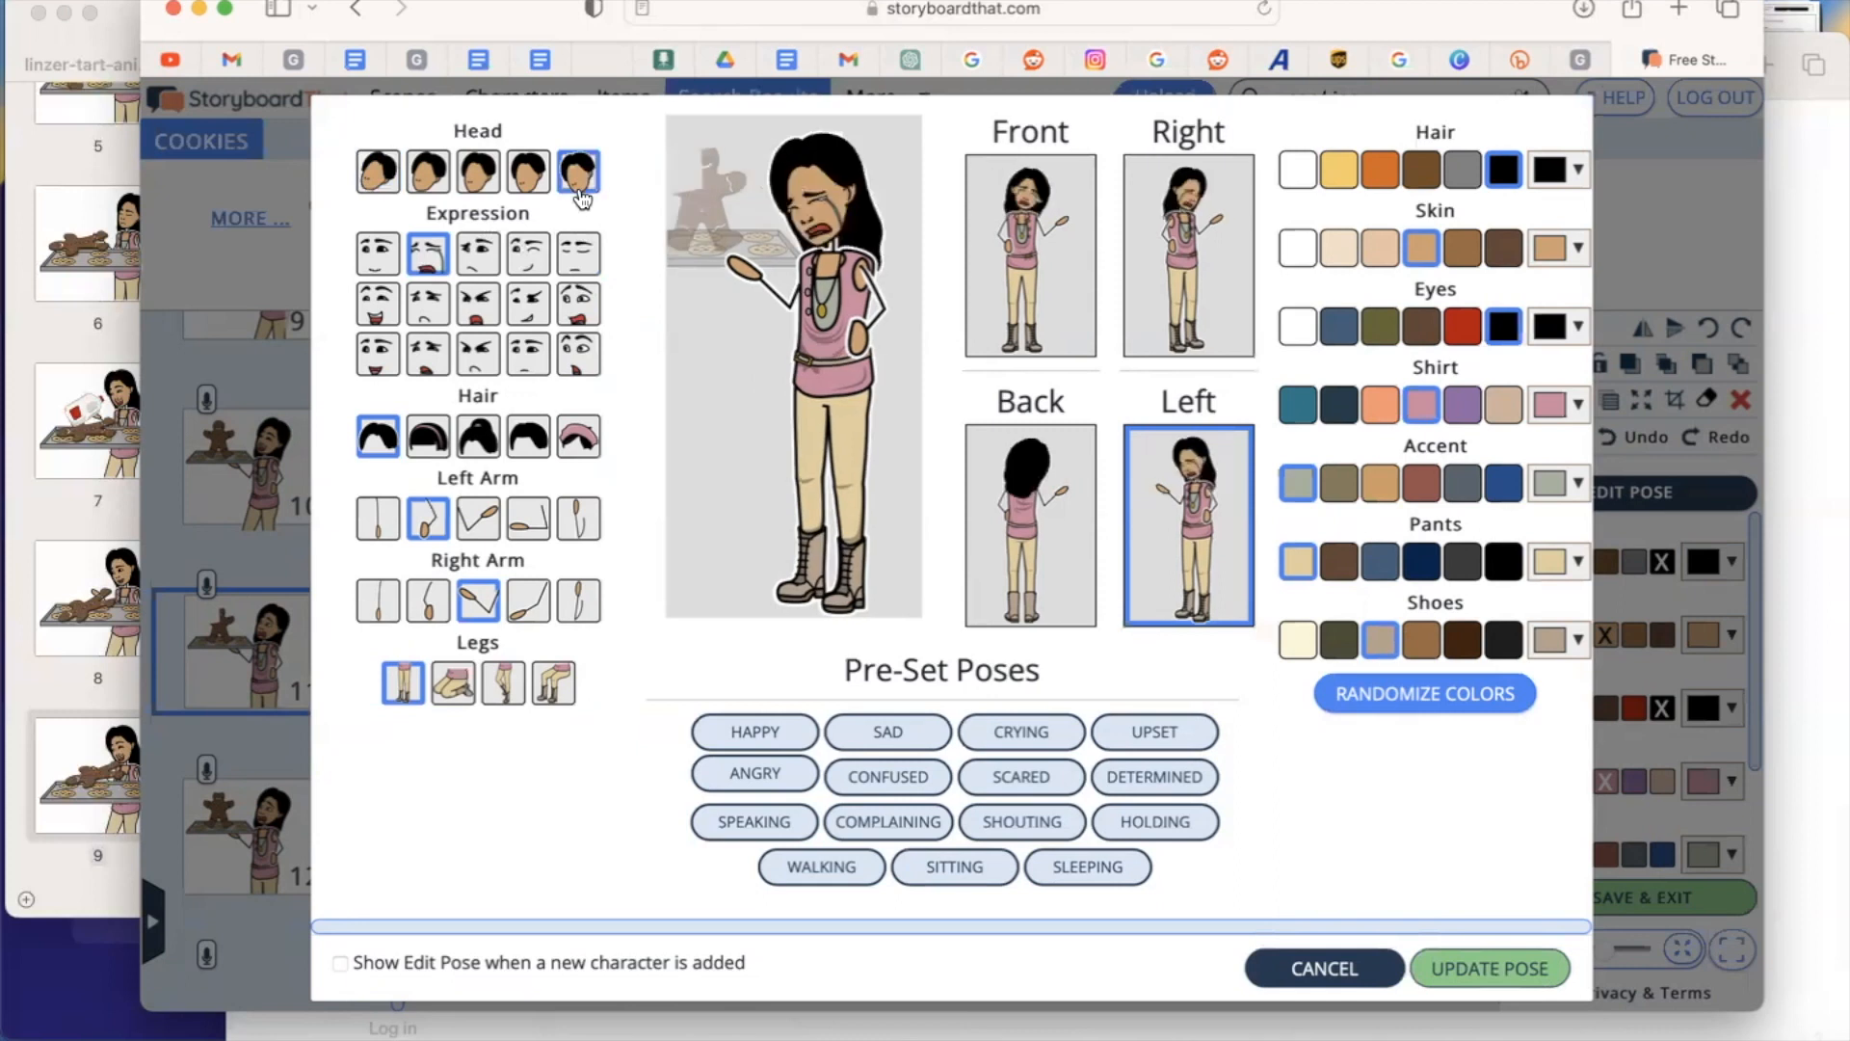
pyautogui.click(1491, 969)
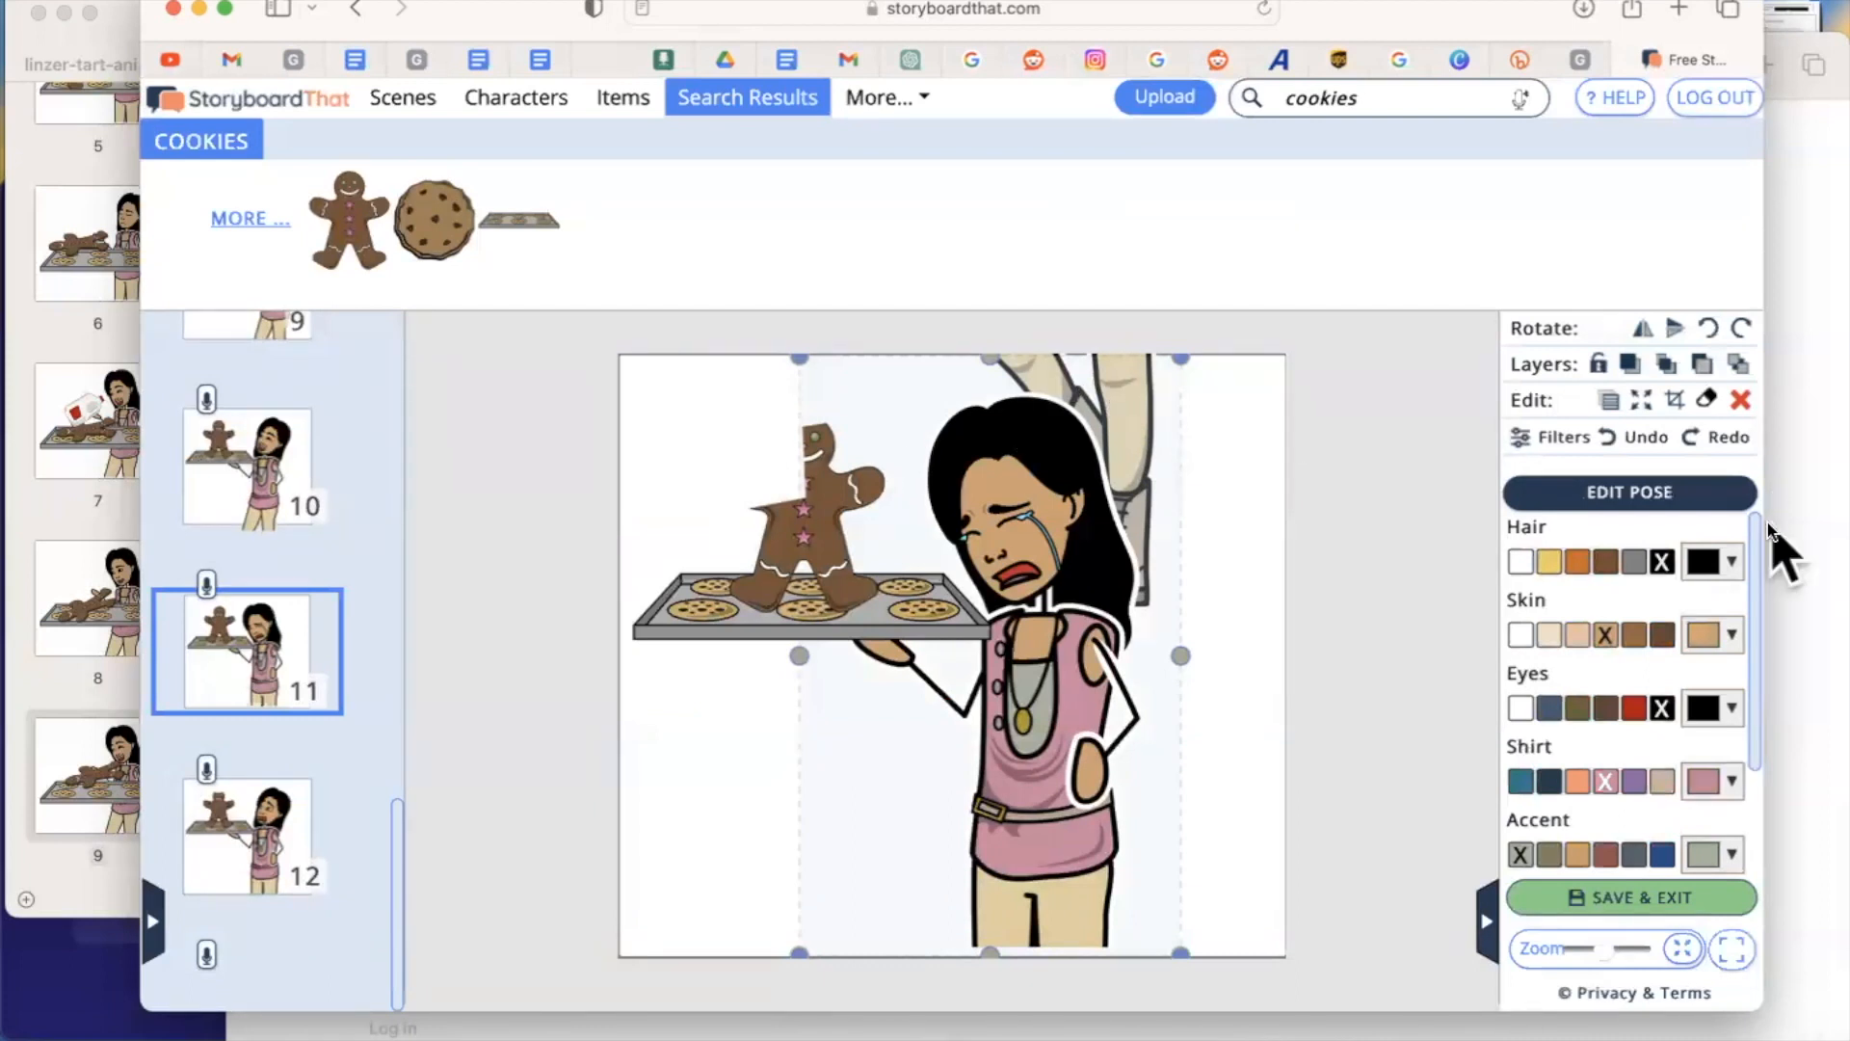
pyautogui.click(1471, 491)
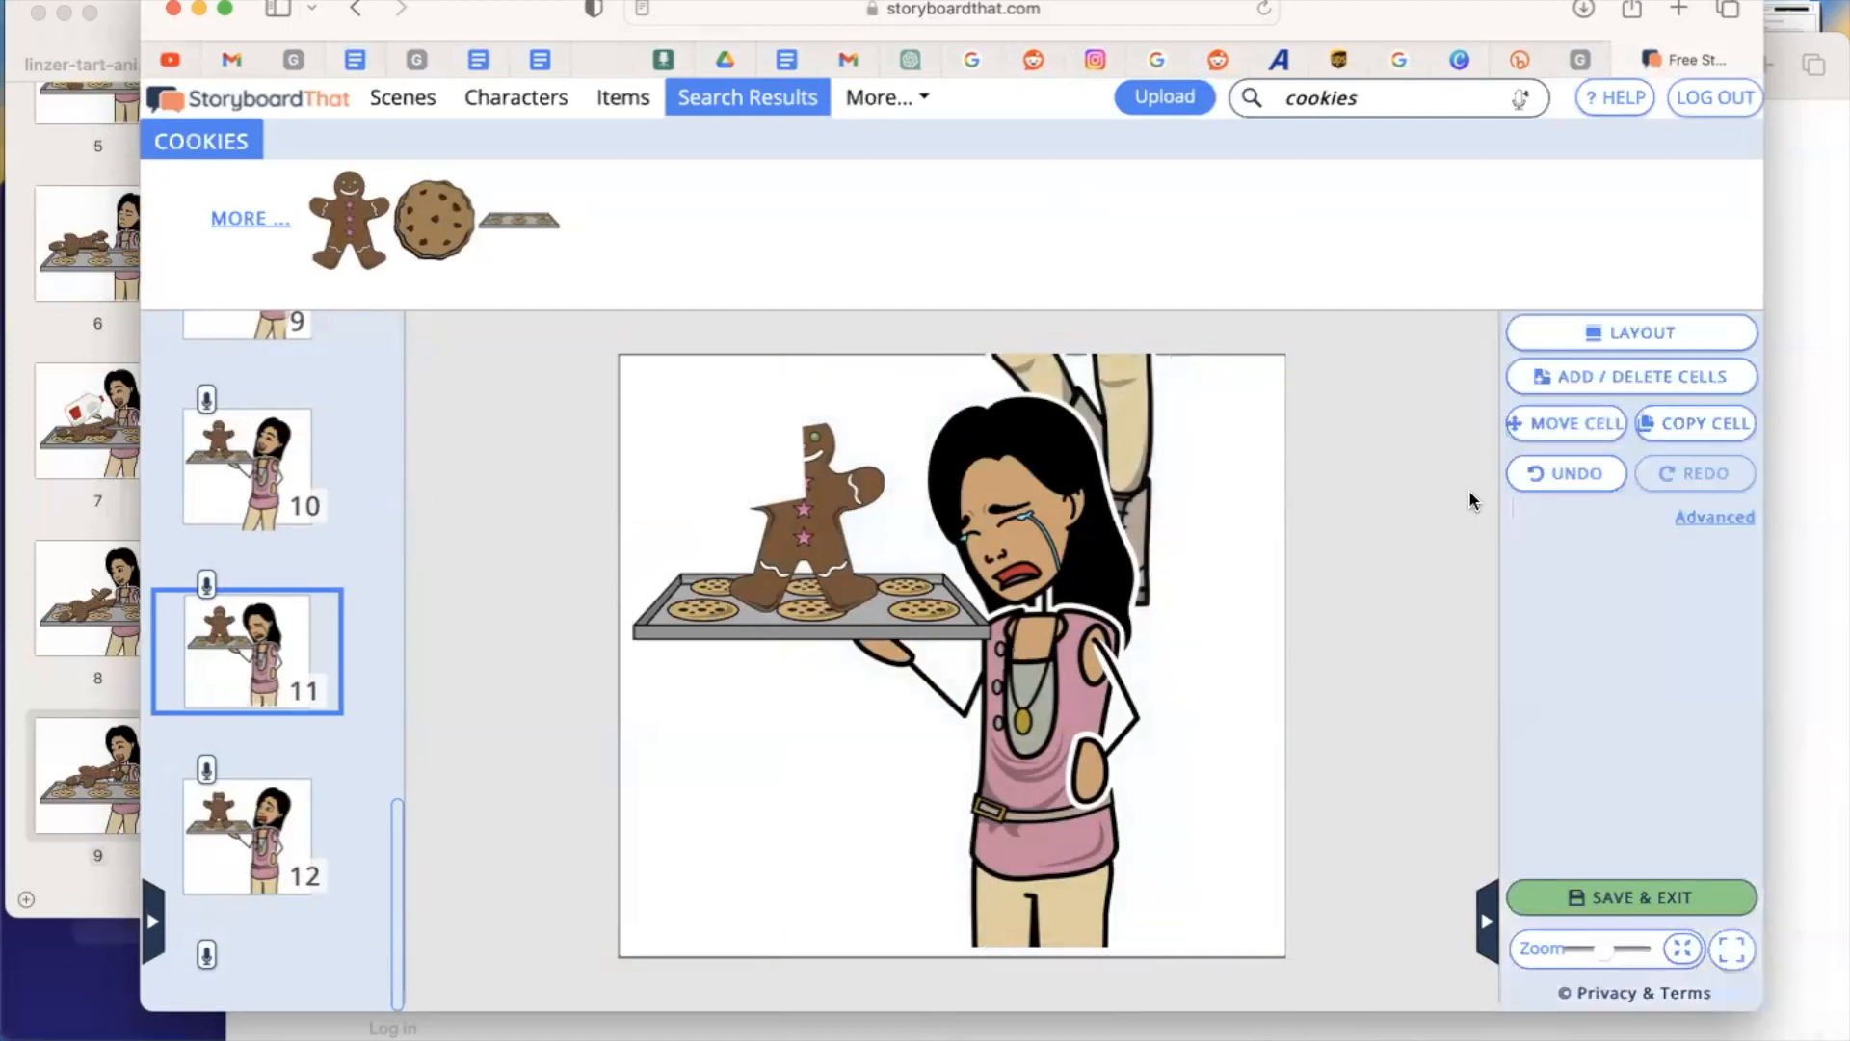
# Step: Return to the full storyboard grid by confirming the Classic layout with 4 rows and 3 columns
pyautogui.click(1628, 347)
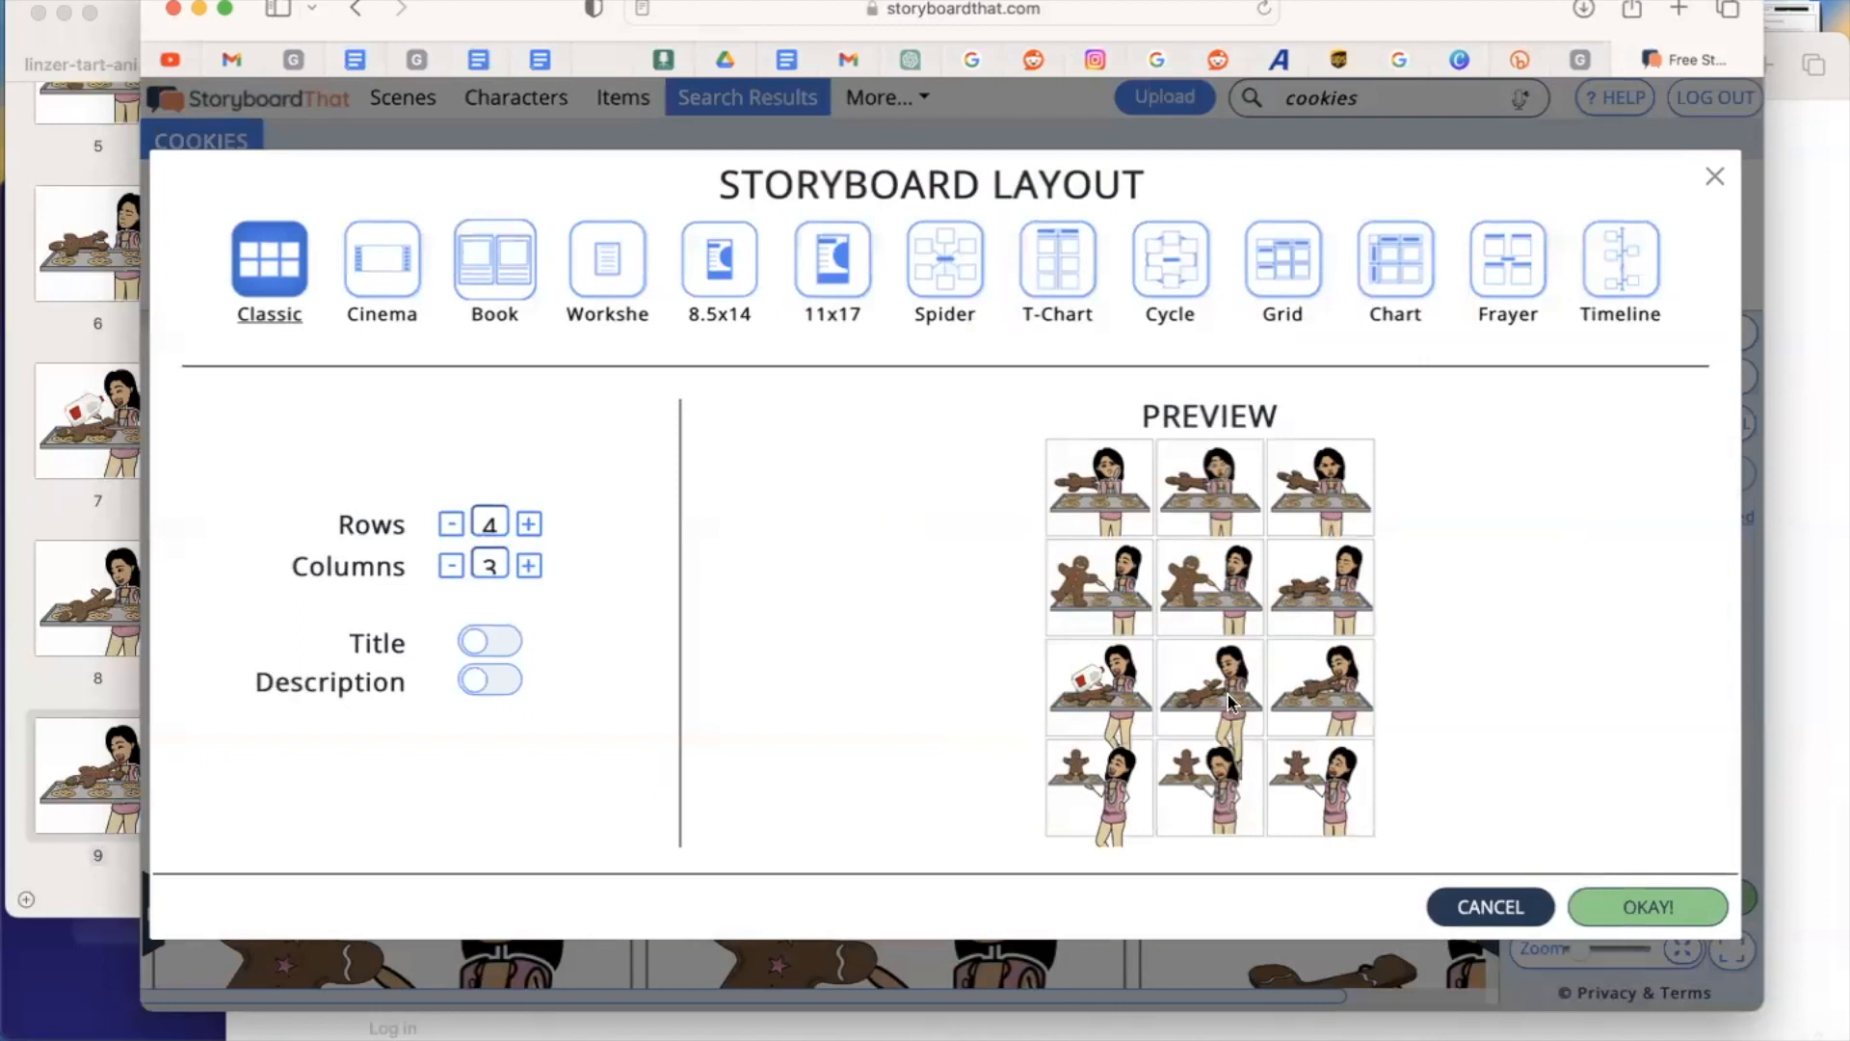
pyautogui.click(1635, 920)
# Step: Trim the legs of the character in cell 8 at the cell's lower border with the Standard Crop
pyautogui.scroll(-5, 1112, 838)
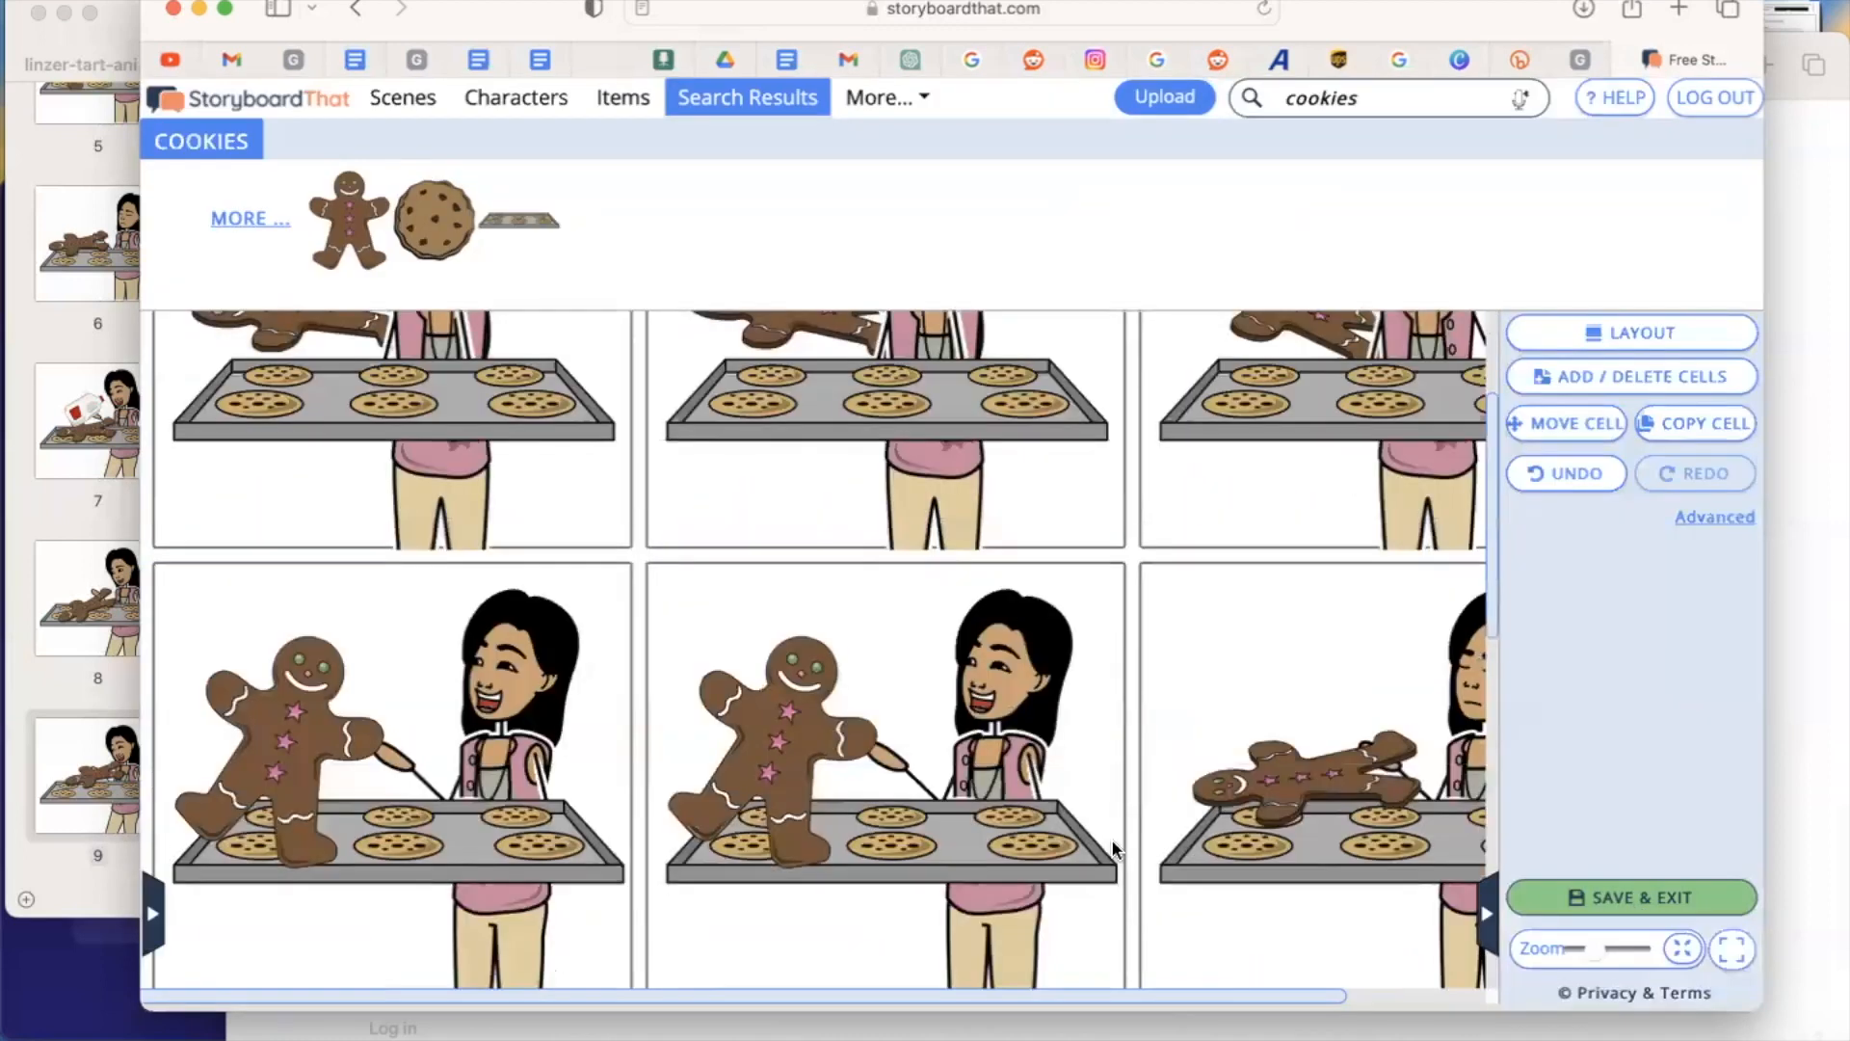
pyautogui.scroll(-3, 1098, 829)
pyautogui.click(1017, 675)
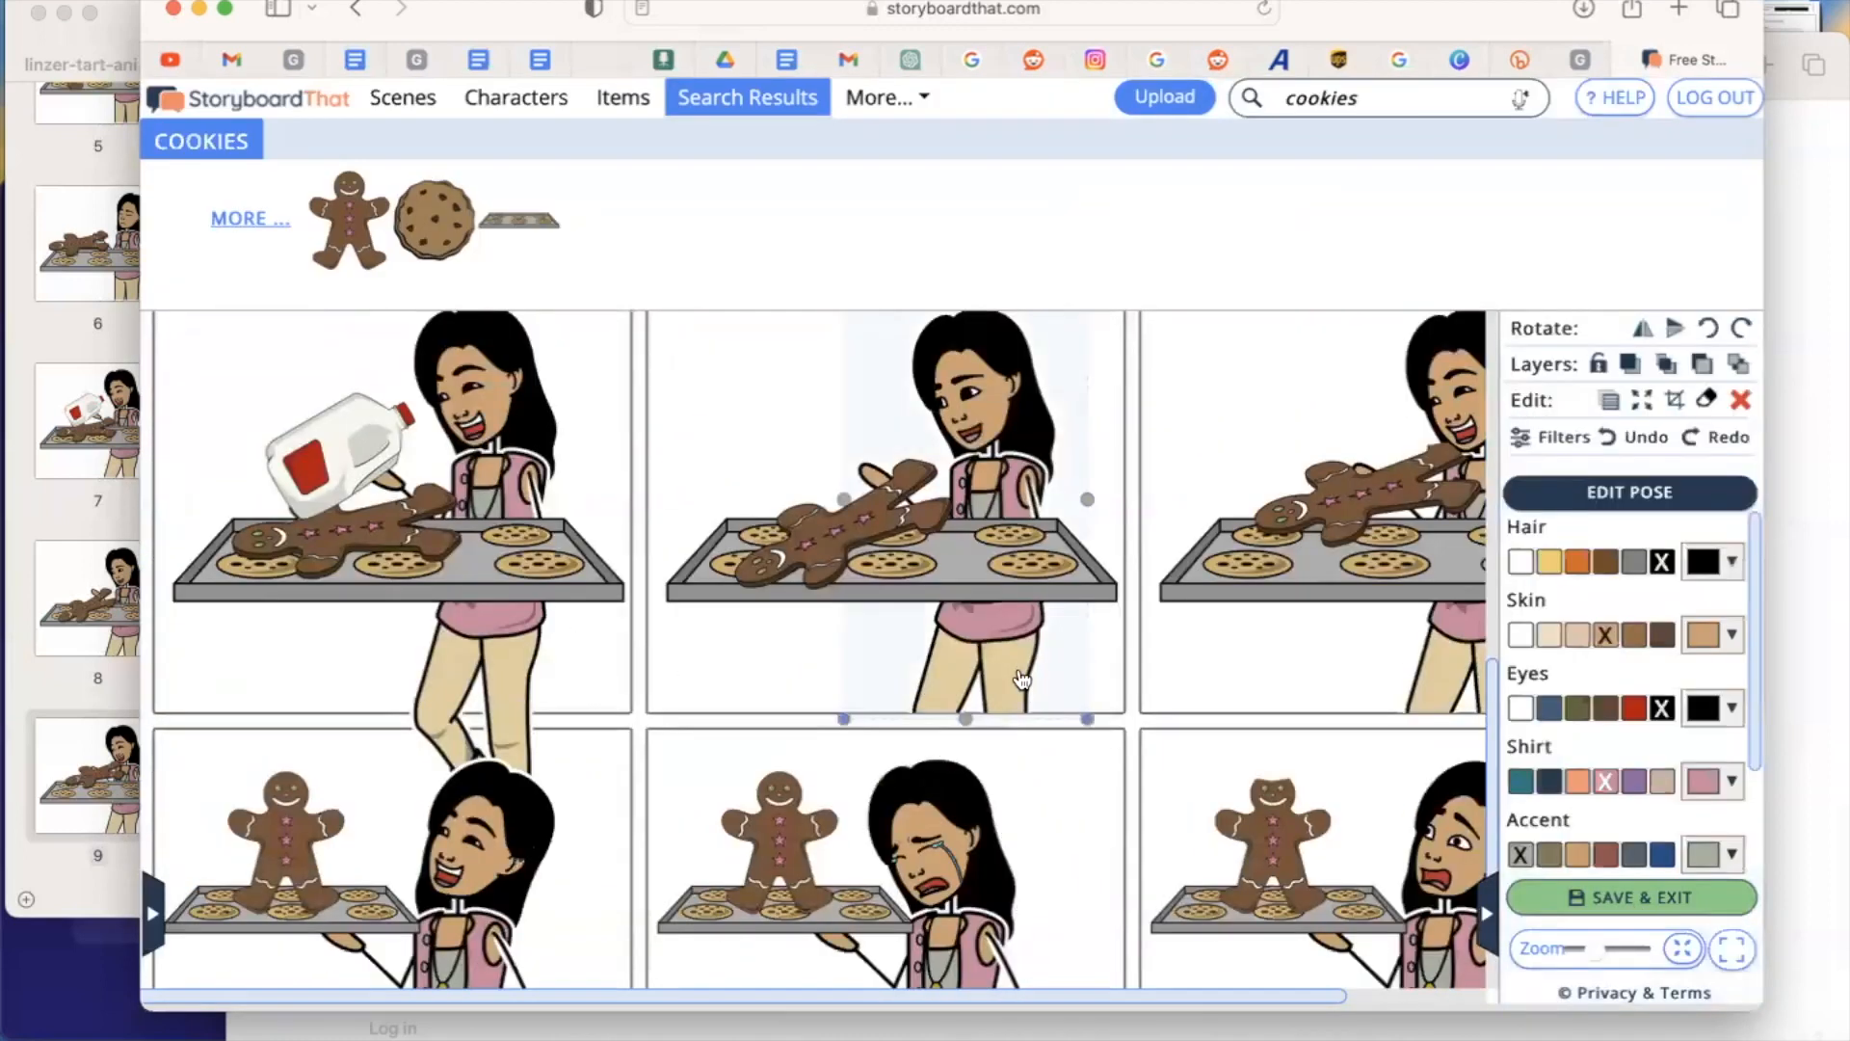
pyautogui.click(1676, 400)
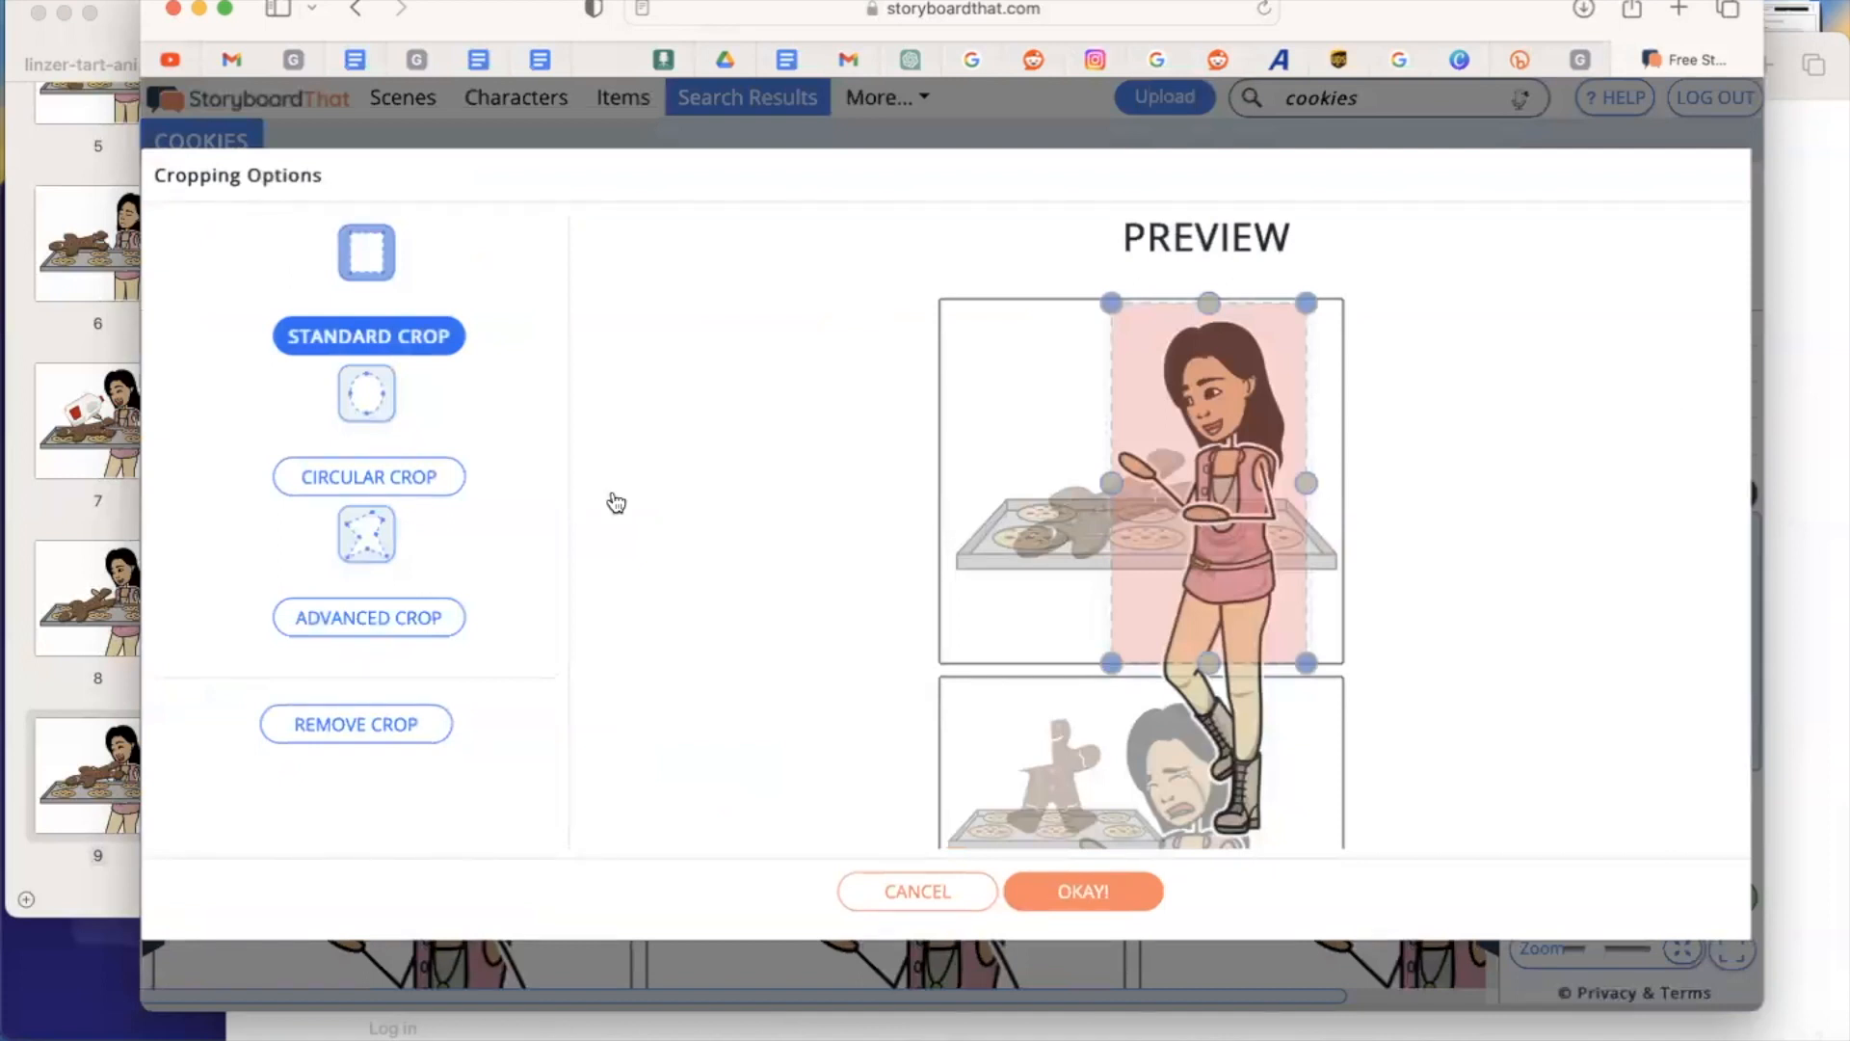
pyautogui.moveTo(1209, 664); pyautogui.dragTo(1208, 660)
pyautogui.click(1060, 901)
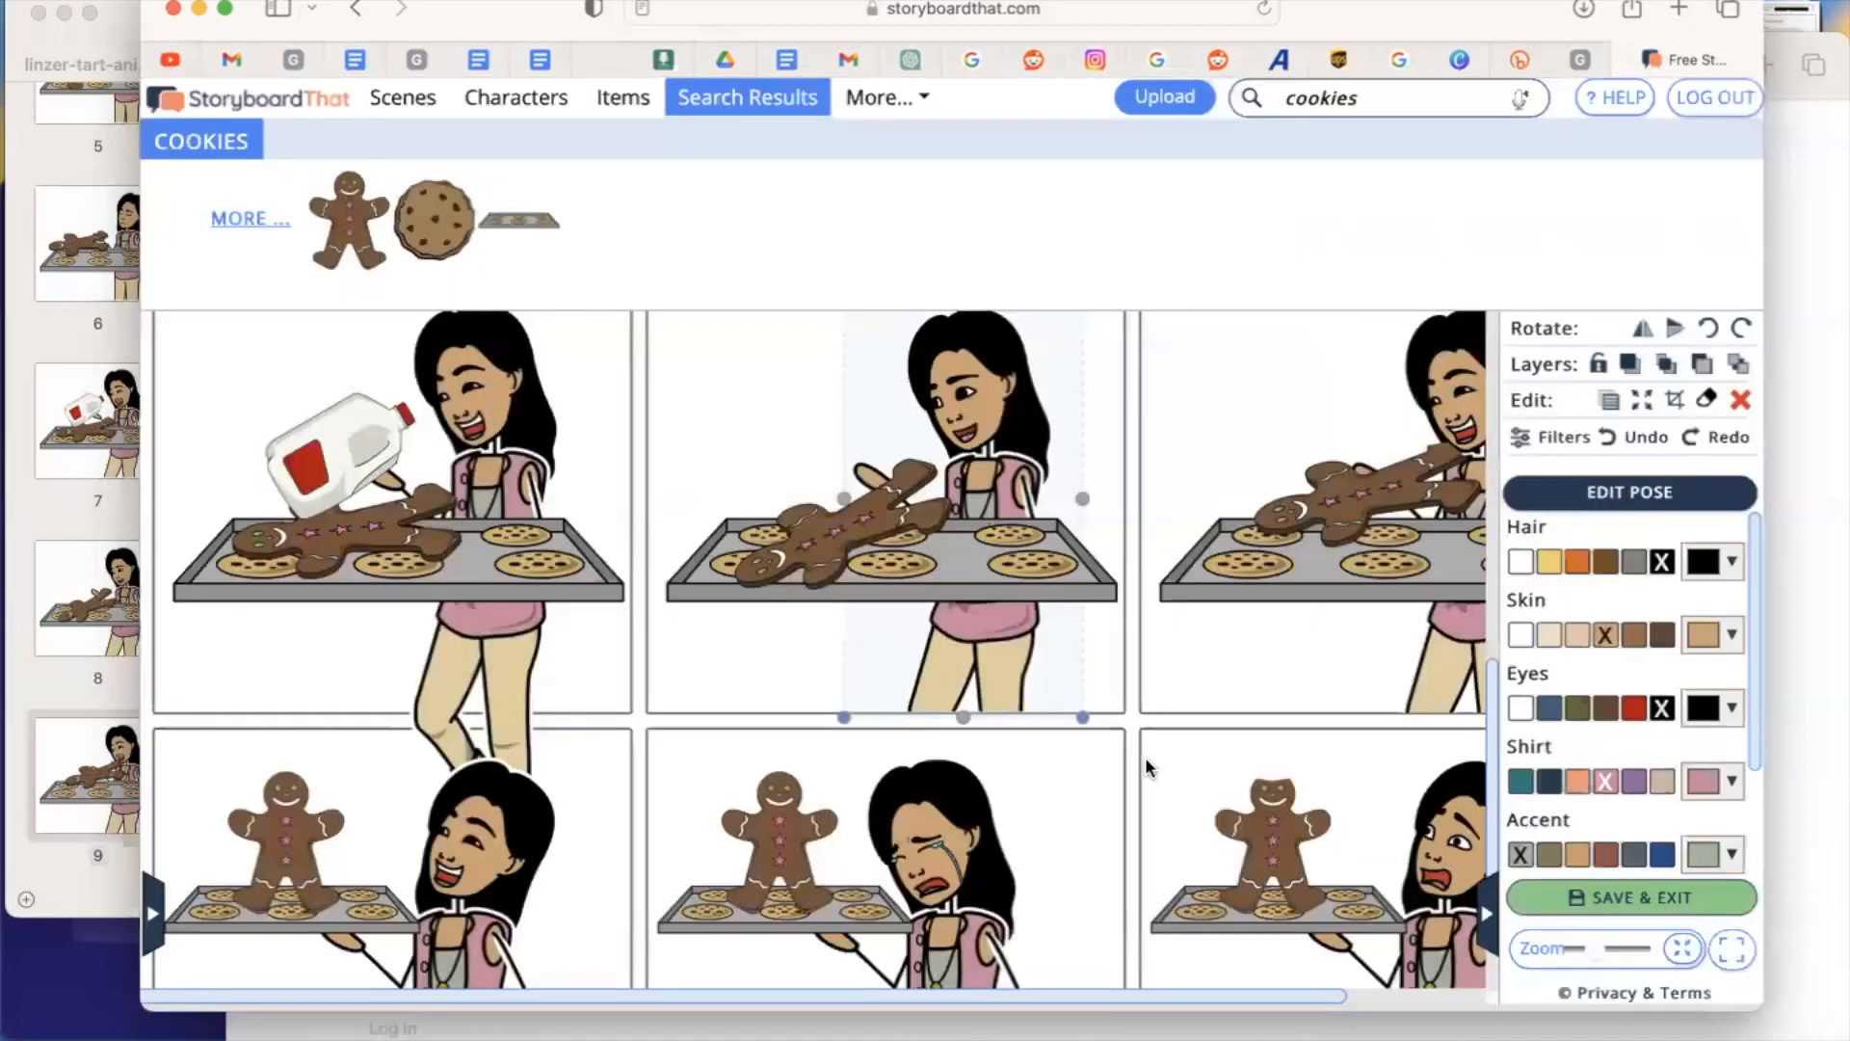
# Step: Check the crops by selecting the character in cell 7, then the gingerbread man and the character in cell 11
pyautogui.scroll(-3, 1153, 753)
pyautogui.click(1153, 758)
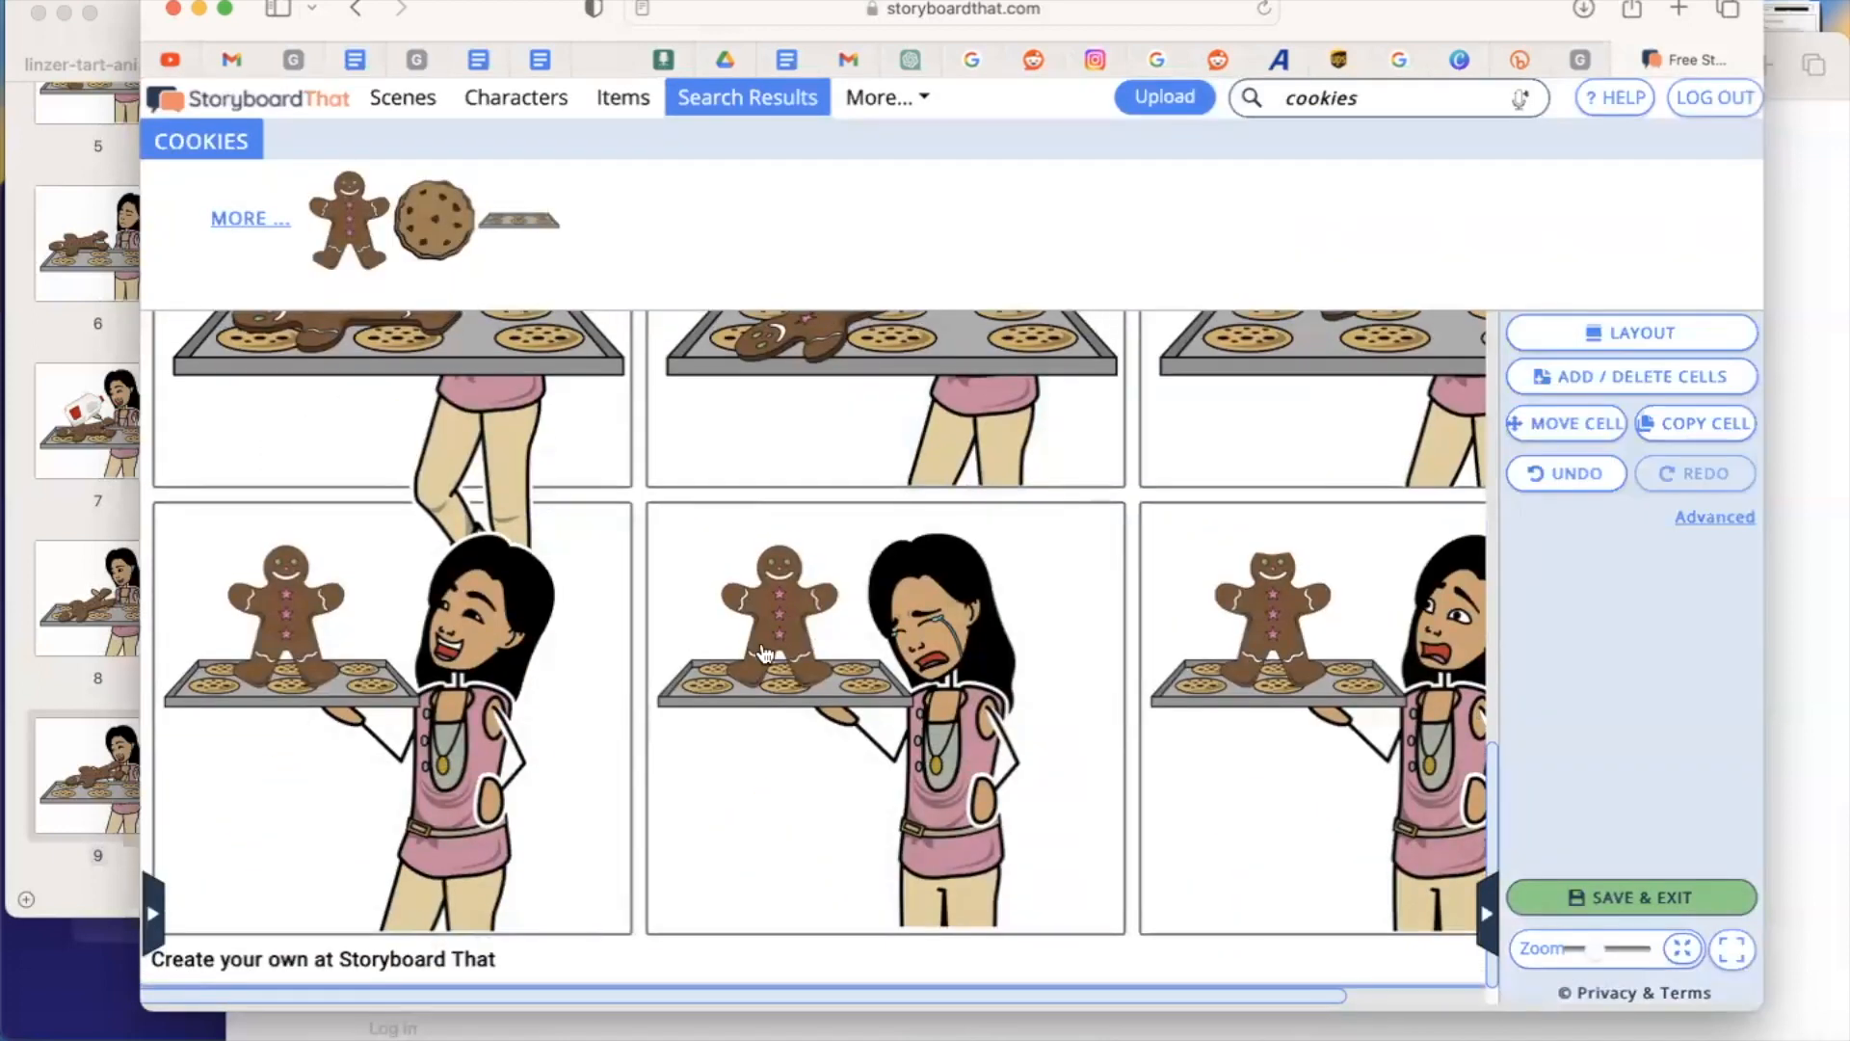
pyautogui.click(514, 490)
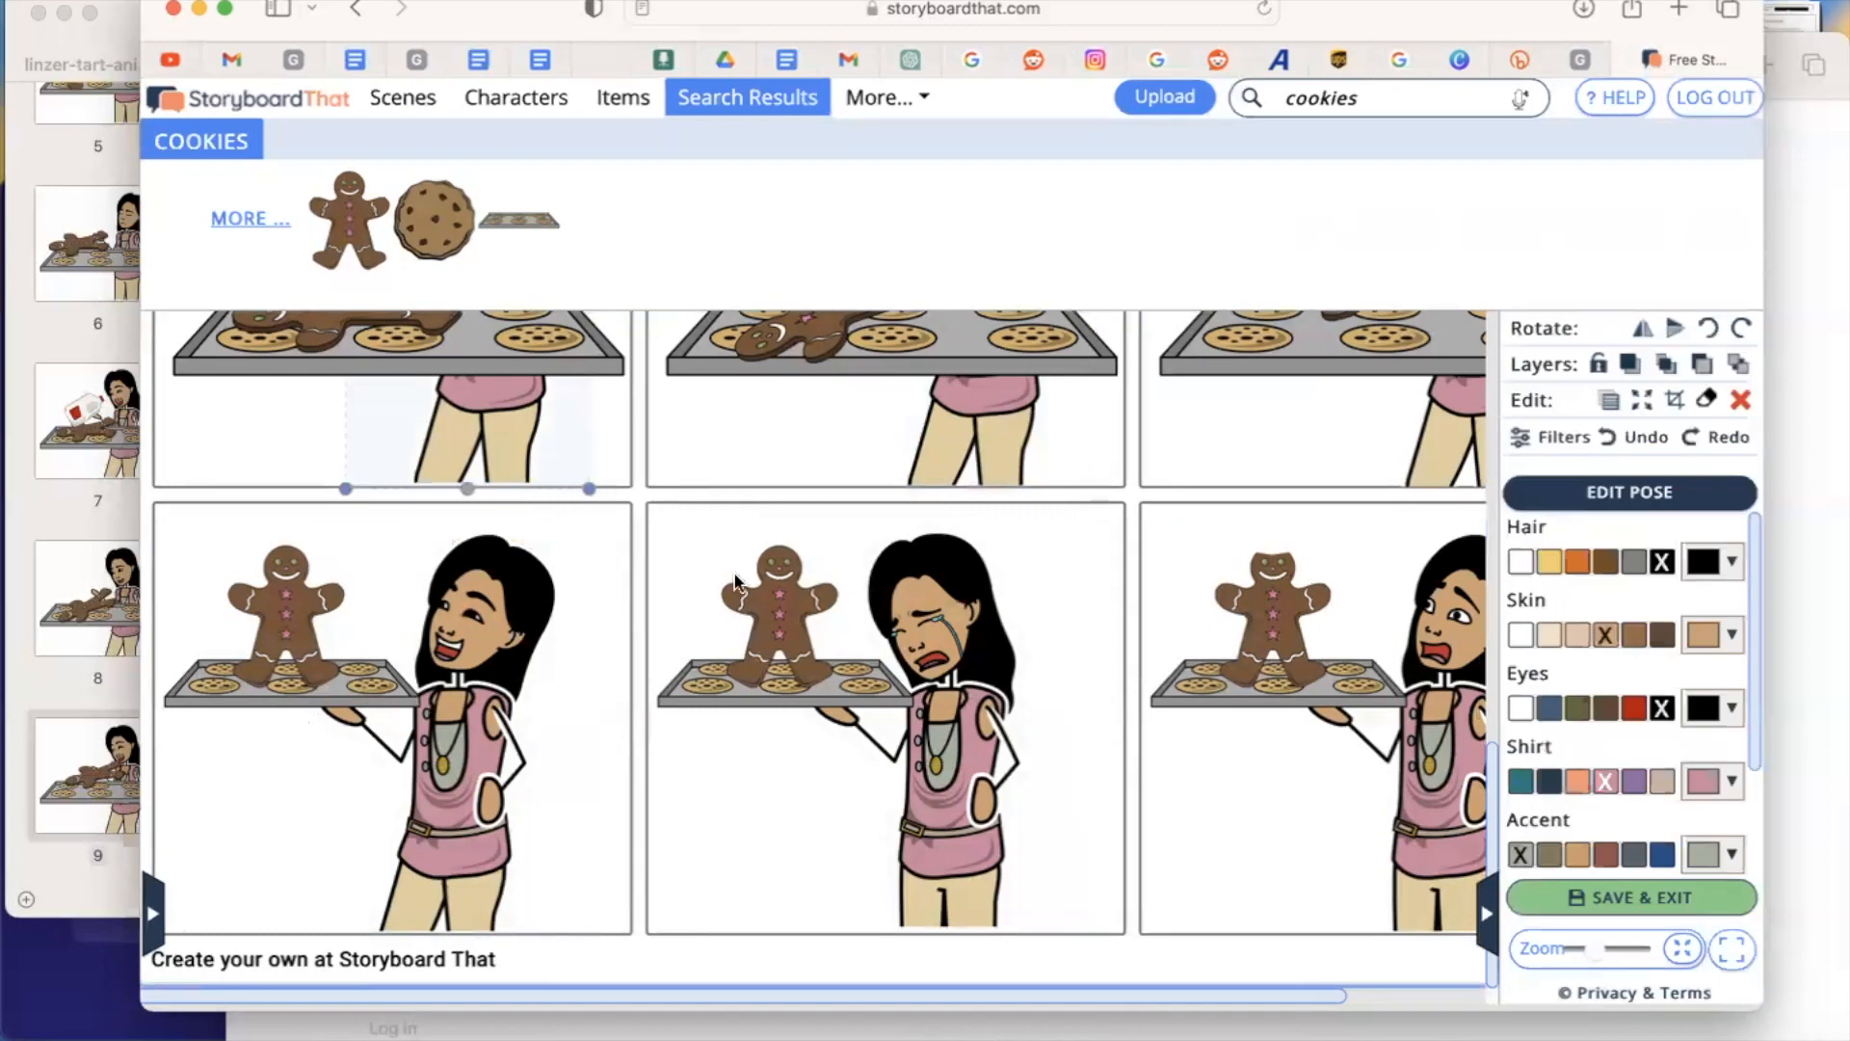
pyautogui.click(790, 632)
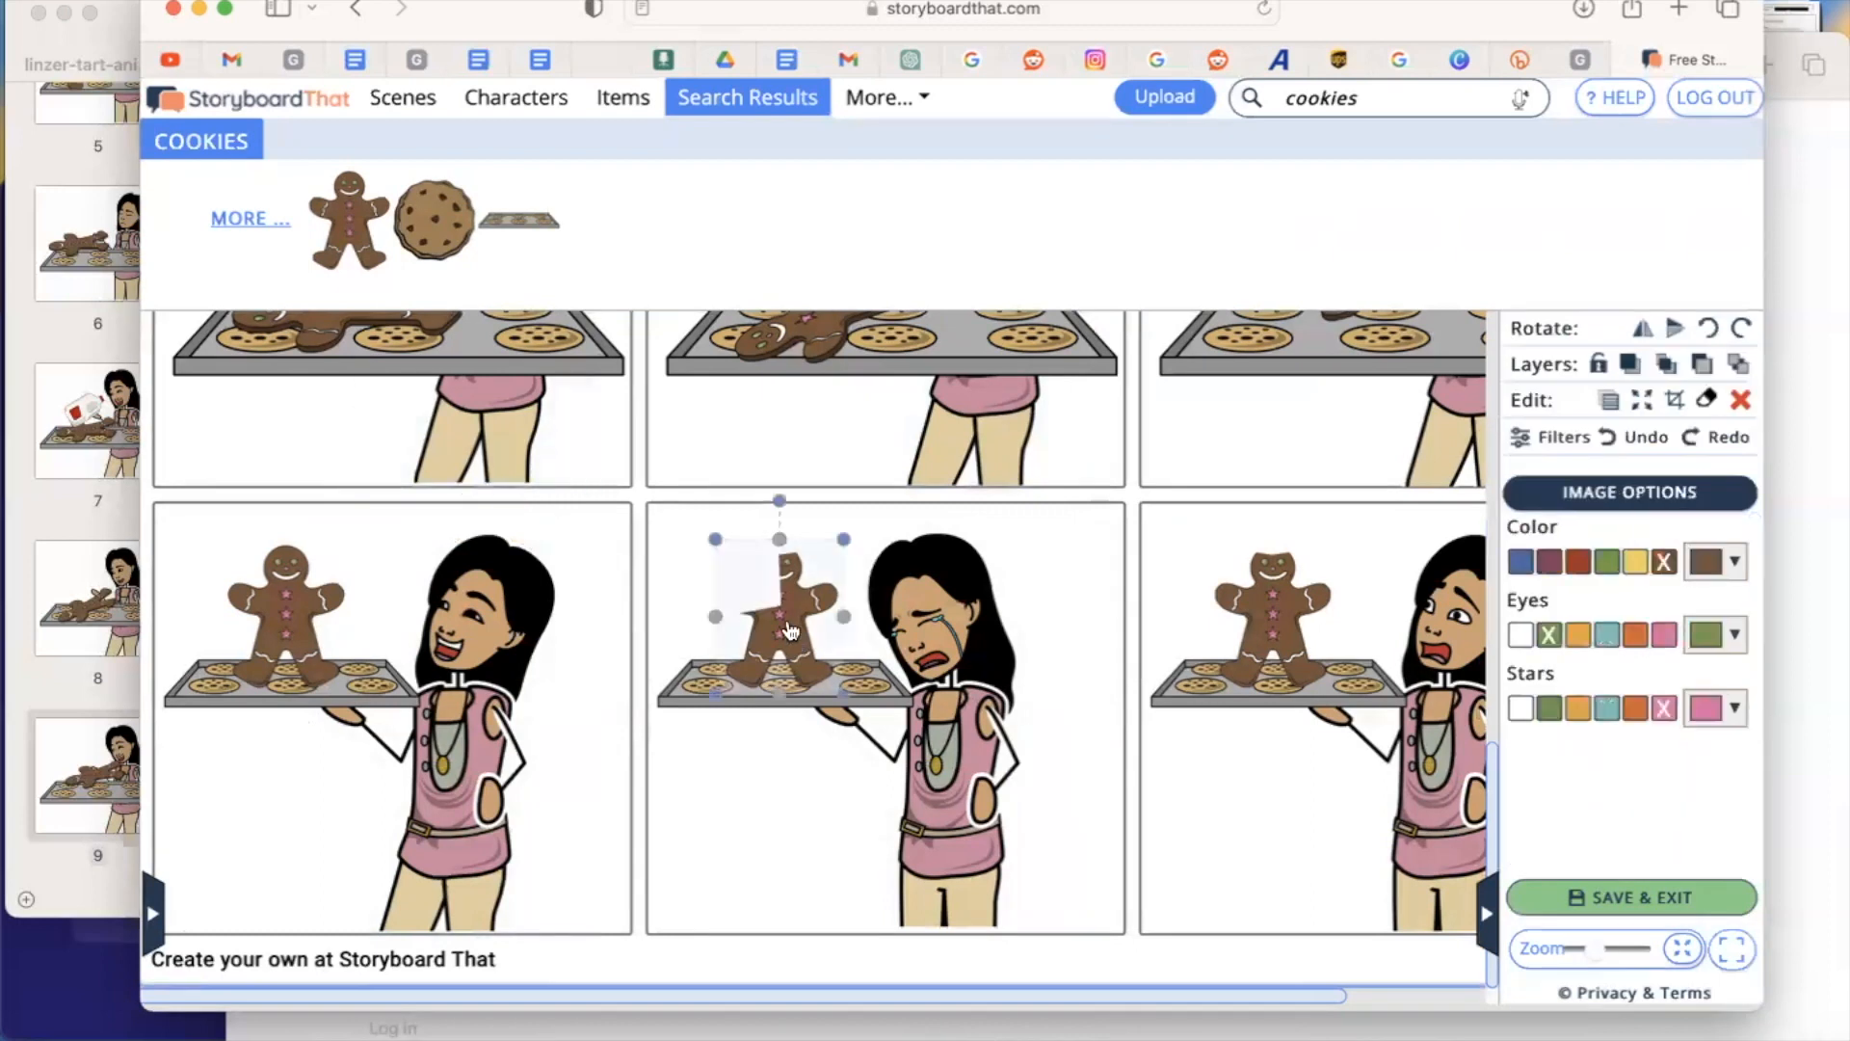
pyautogui.click(931, 659)
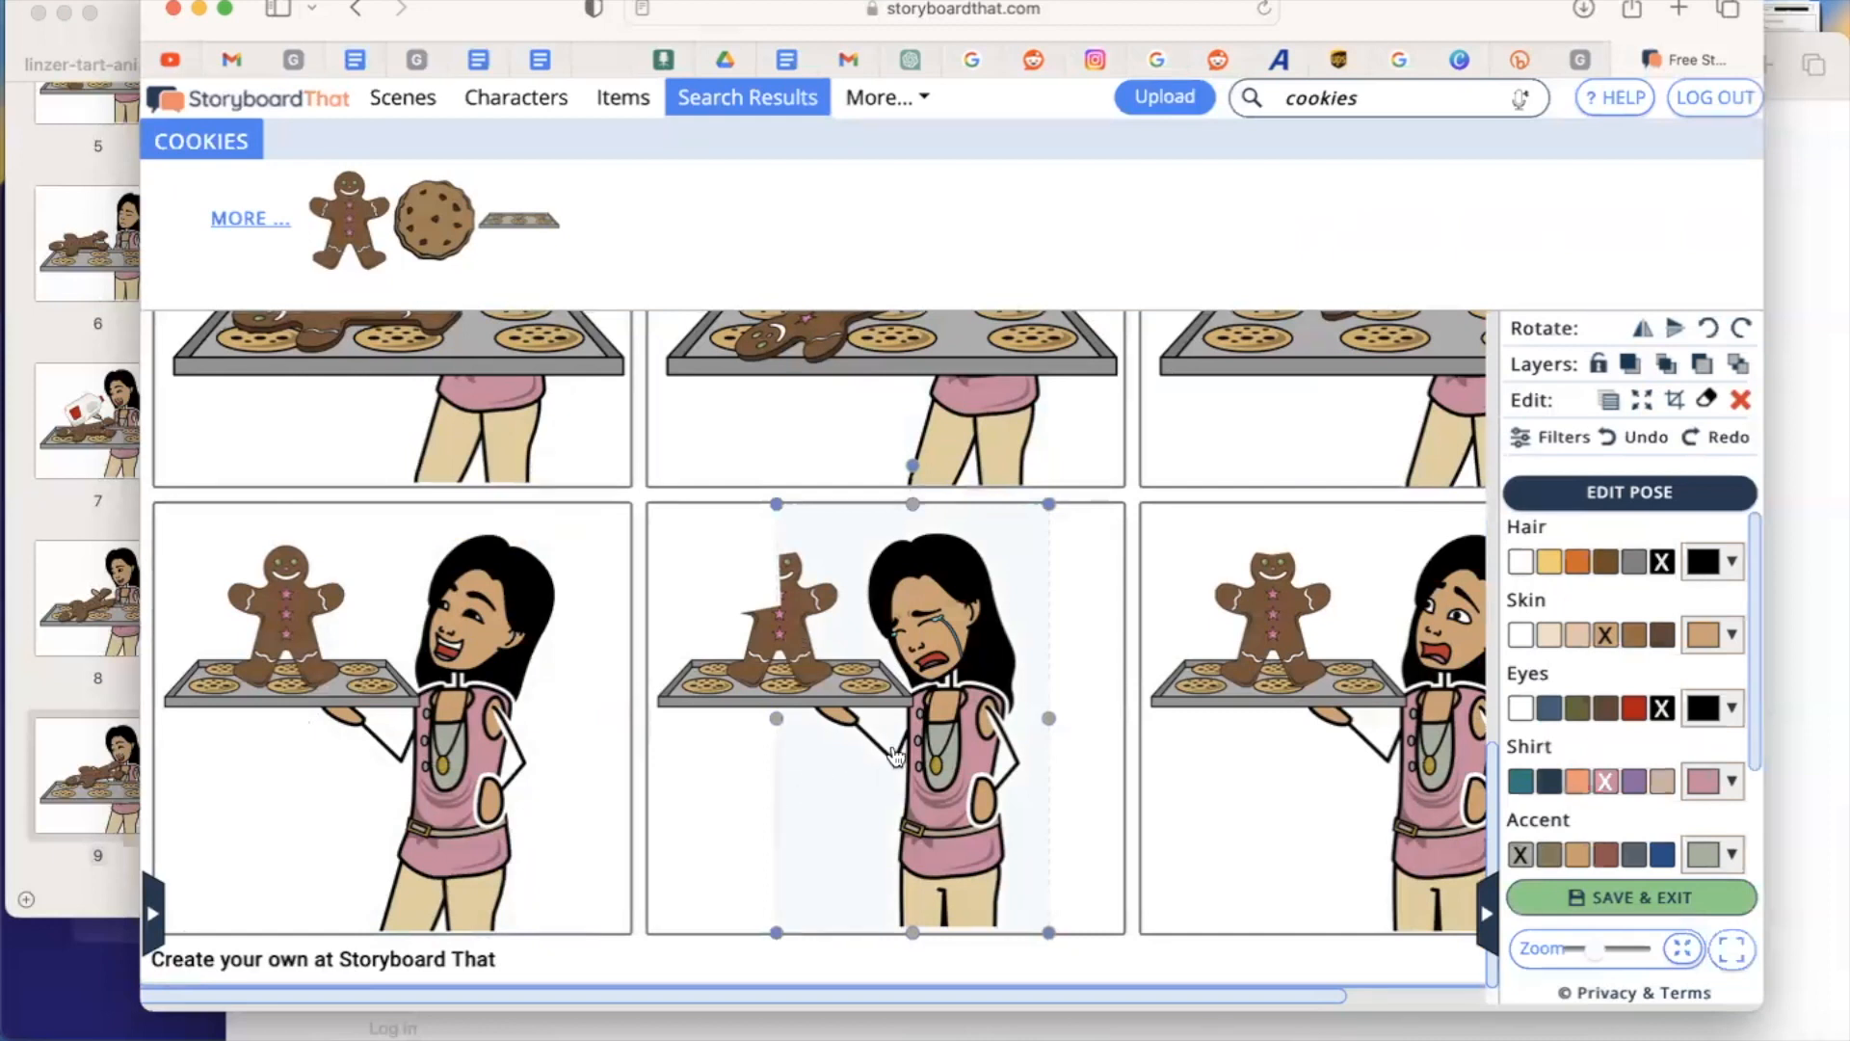
pyautogui.click(1369, 584)
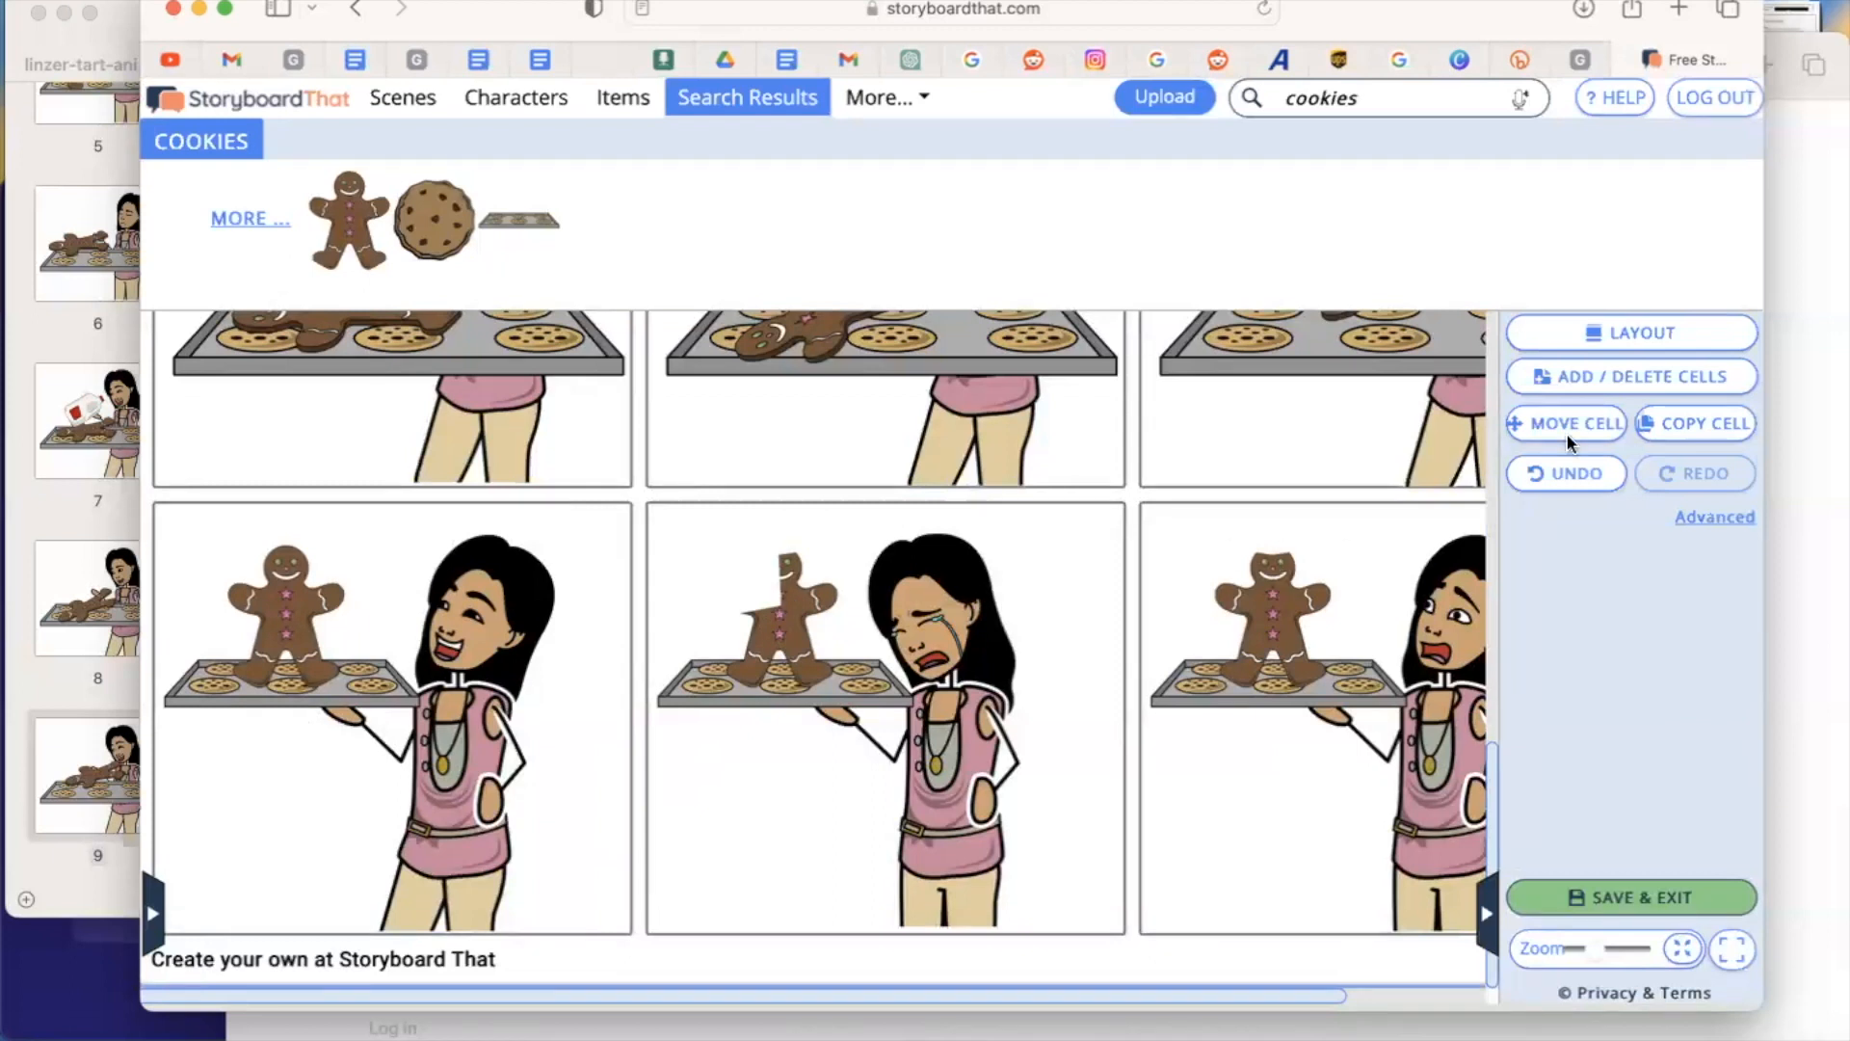
# Step: Swap cells 11 and 12 so the half-eaten gingerbread man with the crying character comes last
pyautogui.click(1604, 425)
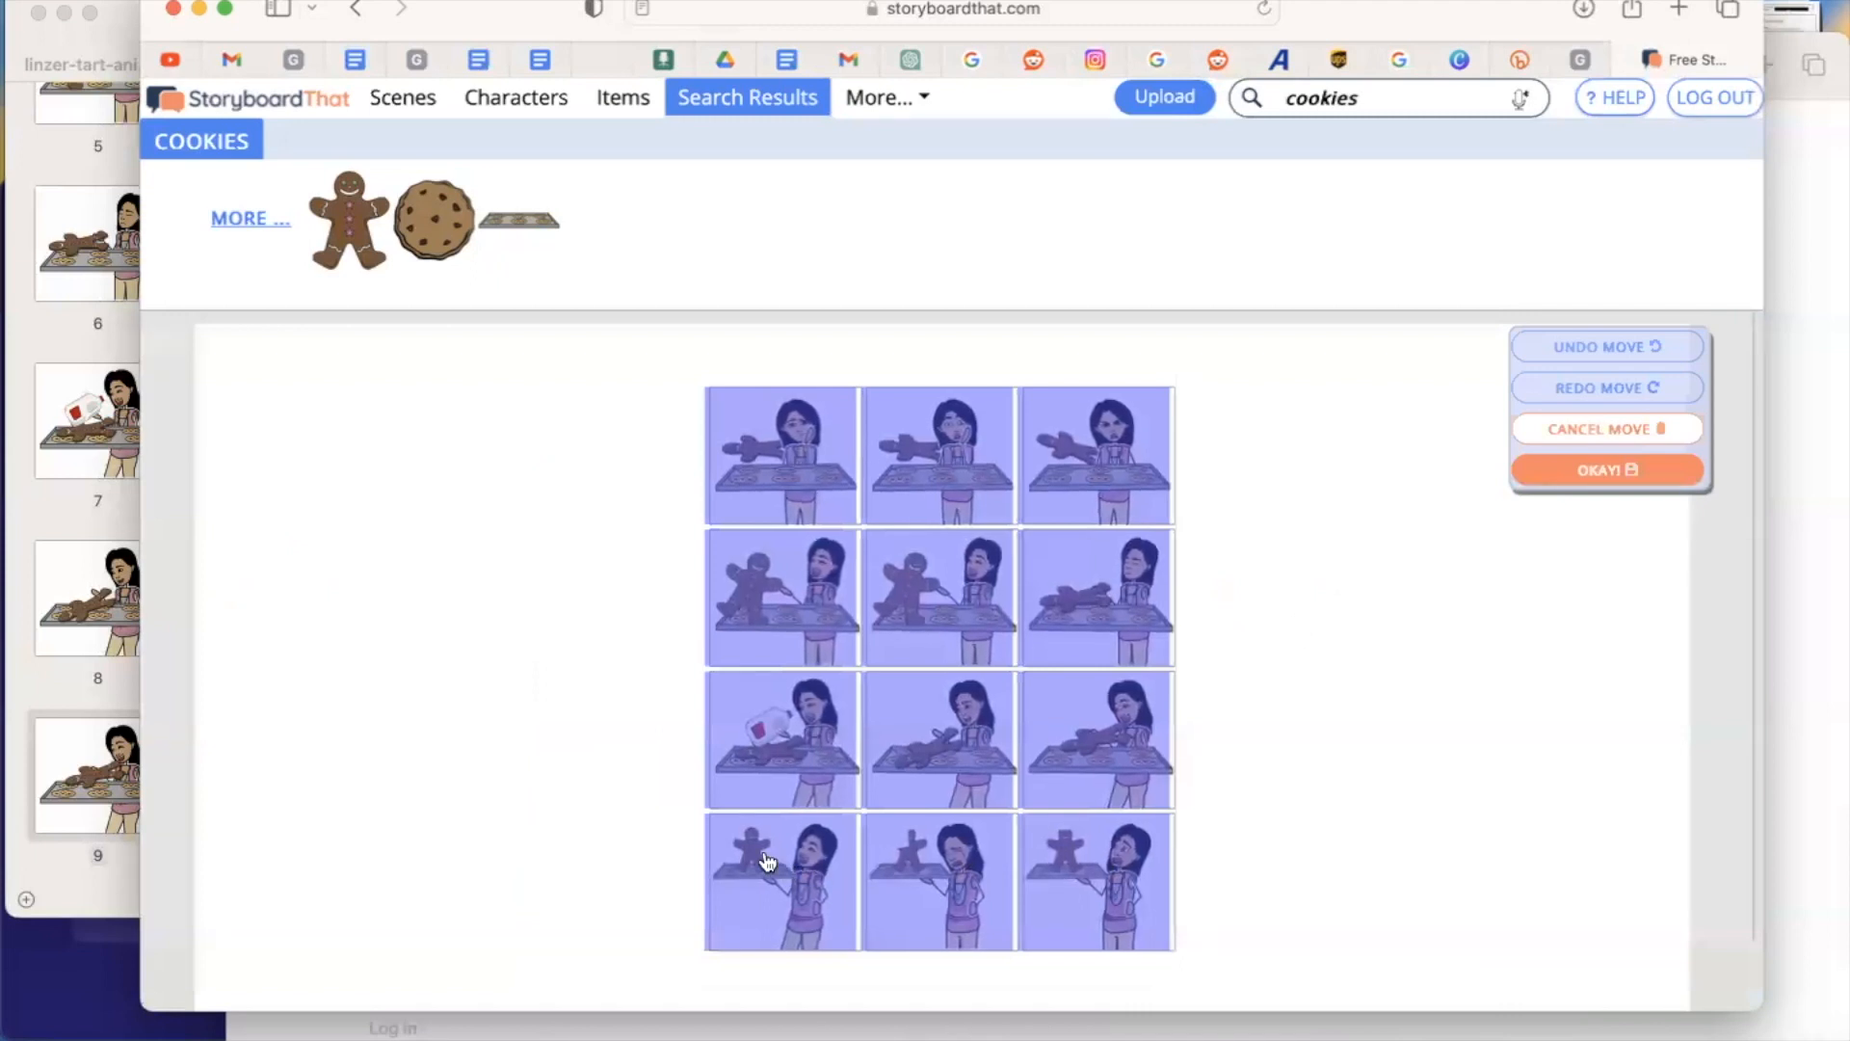
pyautogui.moveTo(1085, 868); pyautogui.dragTo(957, 880)
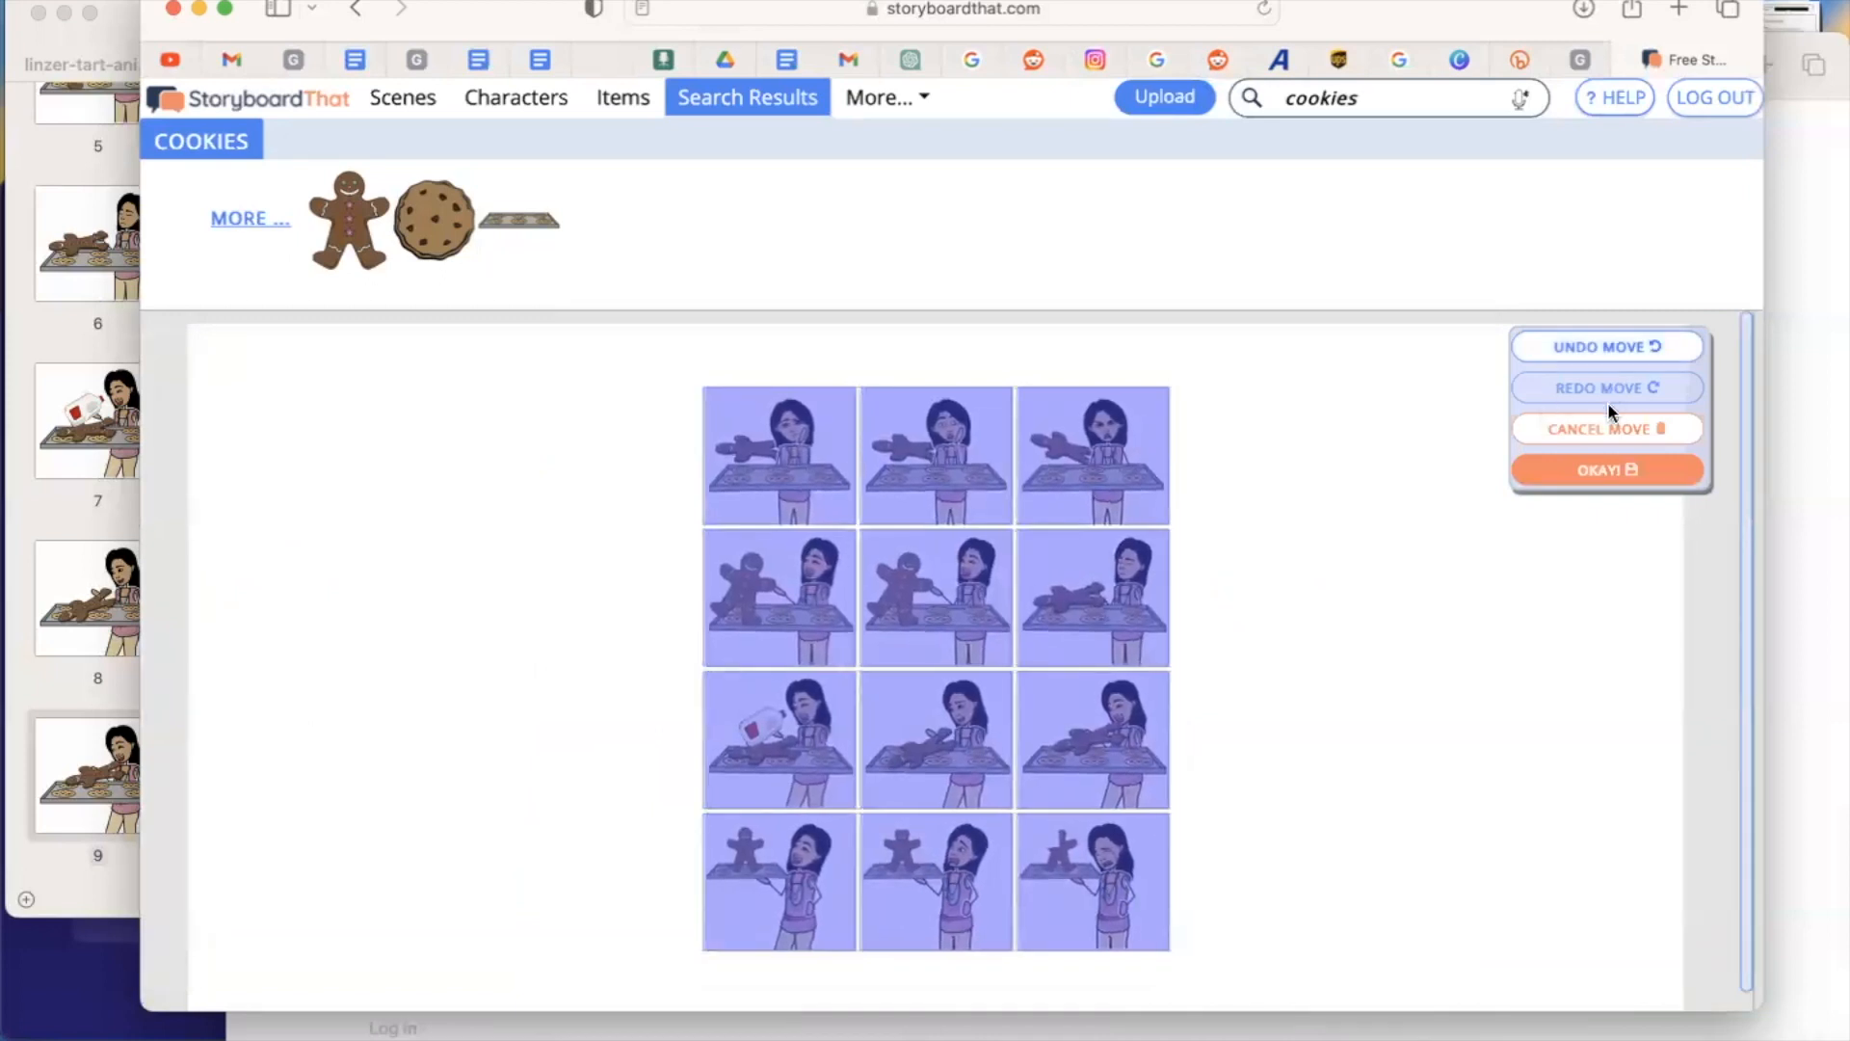
pyautogui.click(1607, 471)
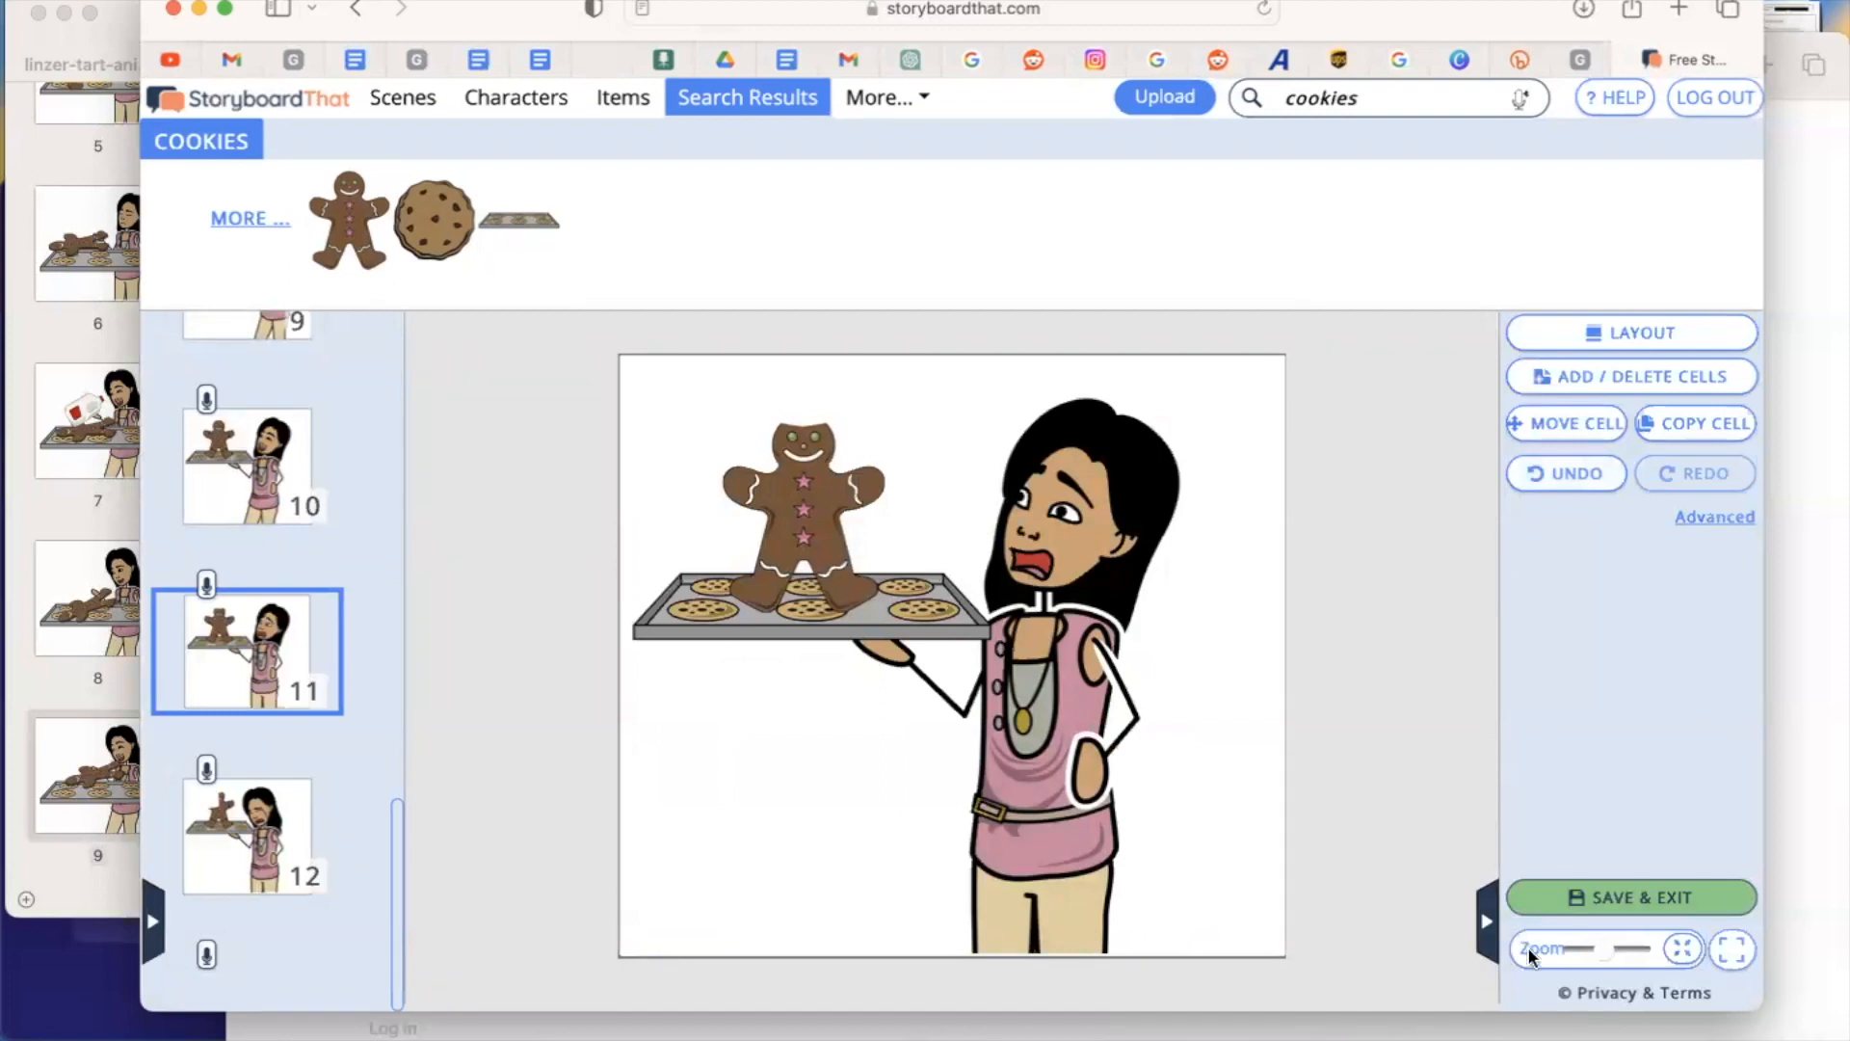
# Step: Save and exit the storyboard, and download it as an animated GIF
pyautogui.click(1598, 897)
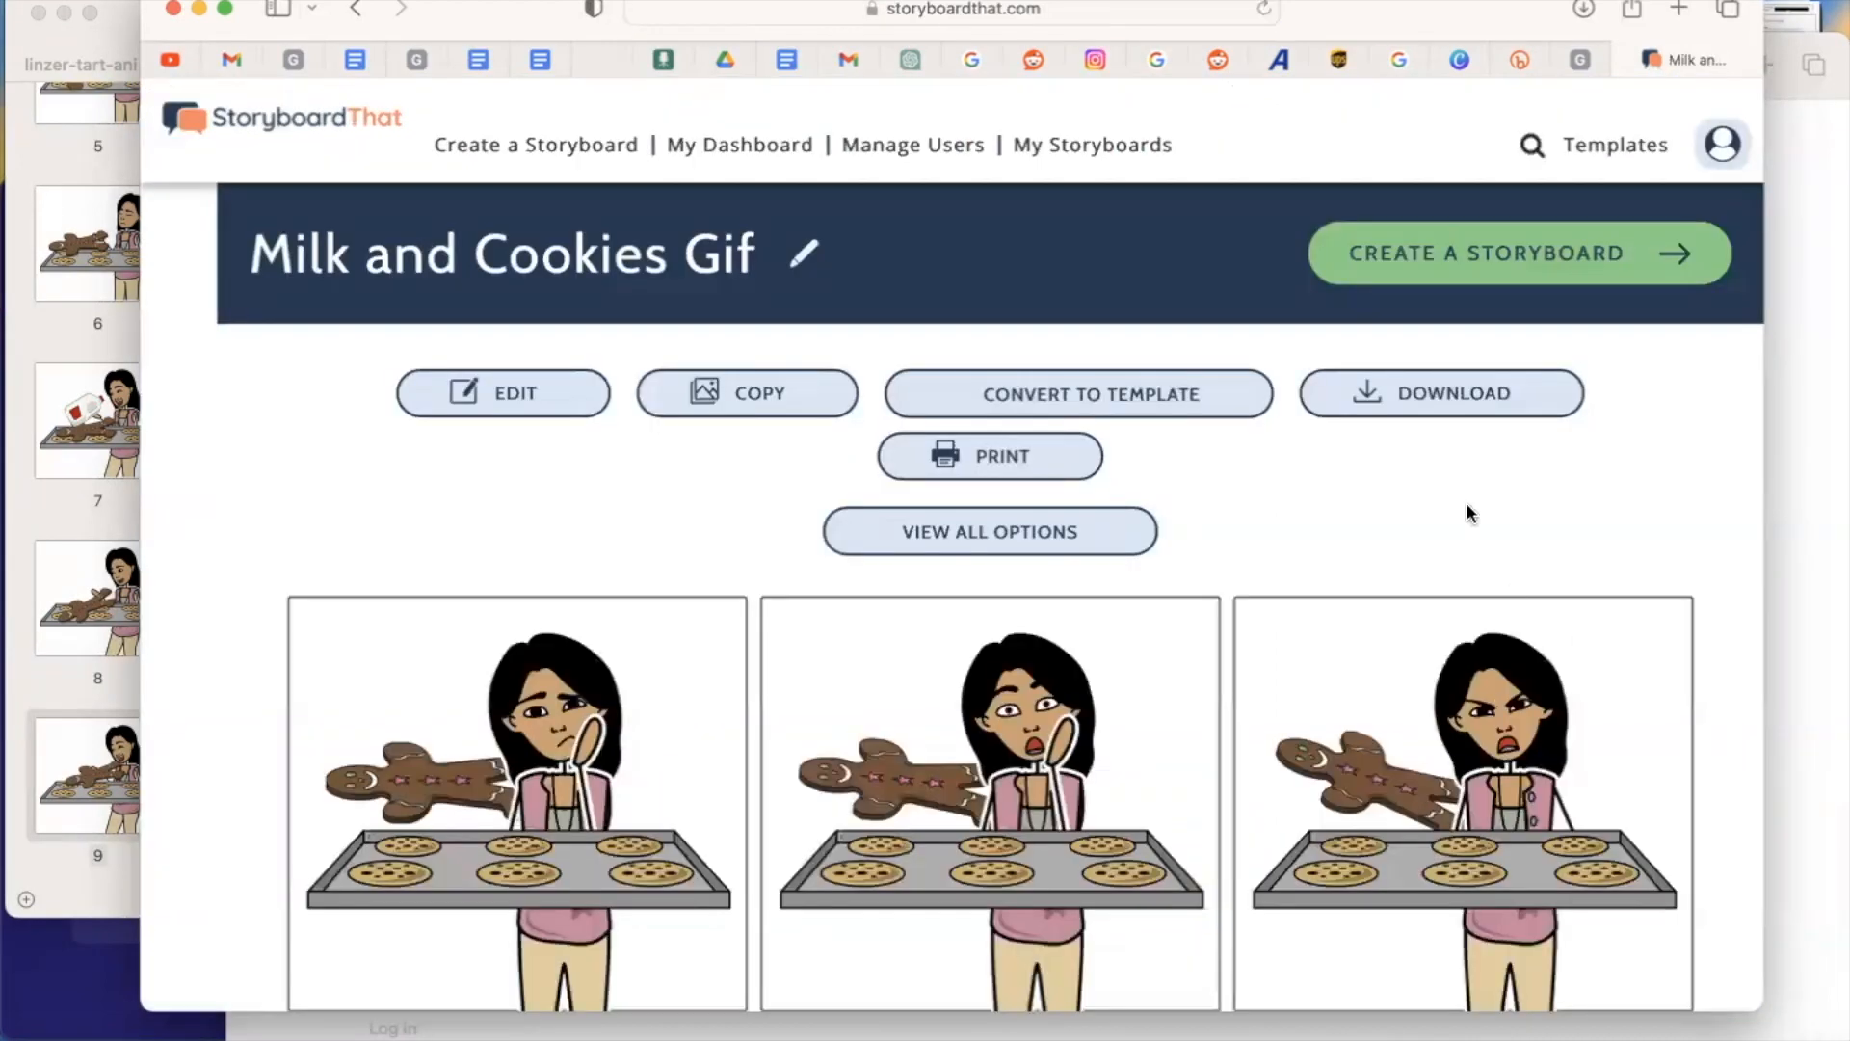
pyautogui.click(1480, 400)
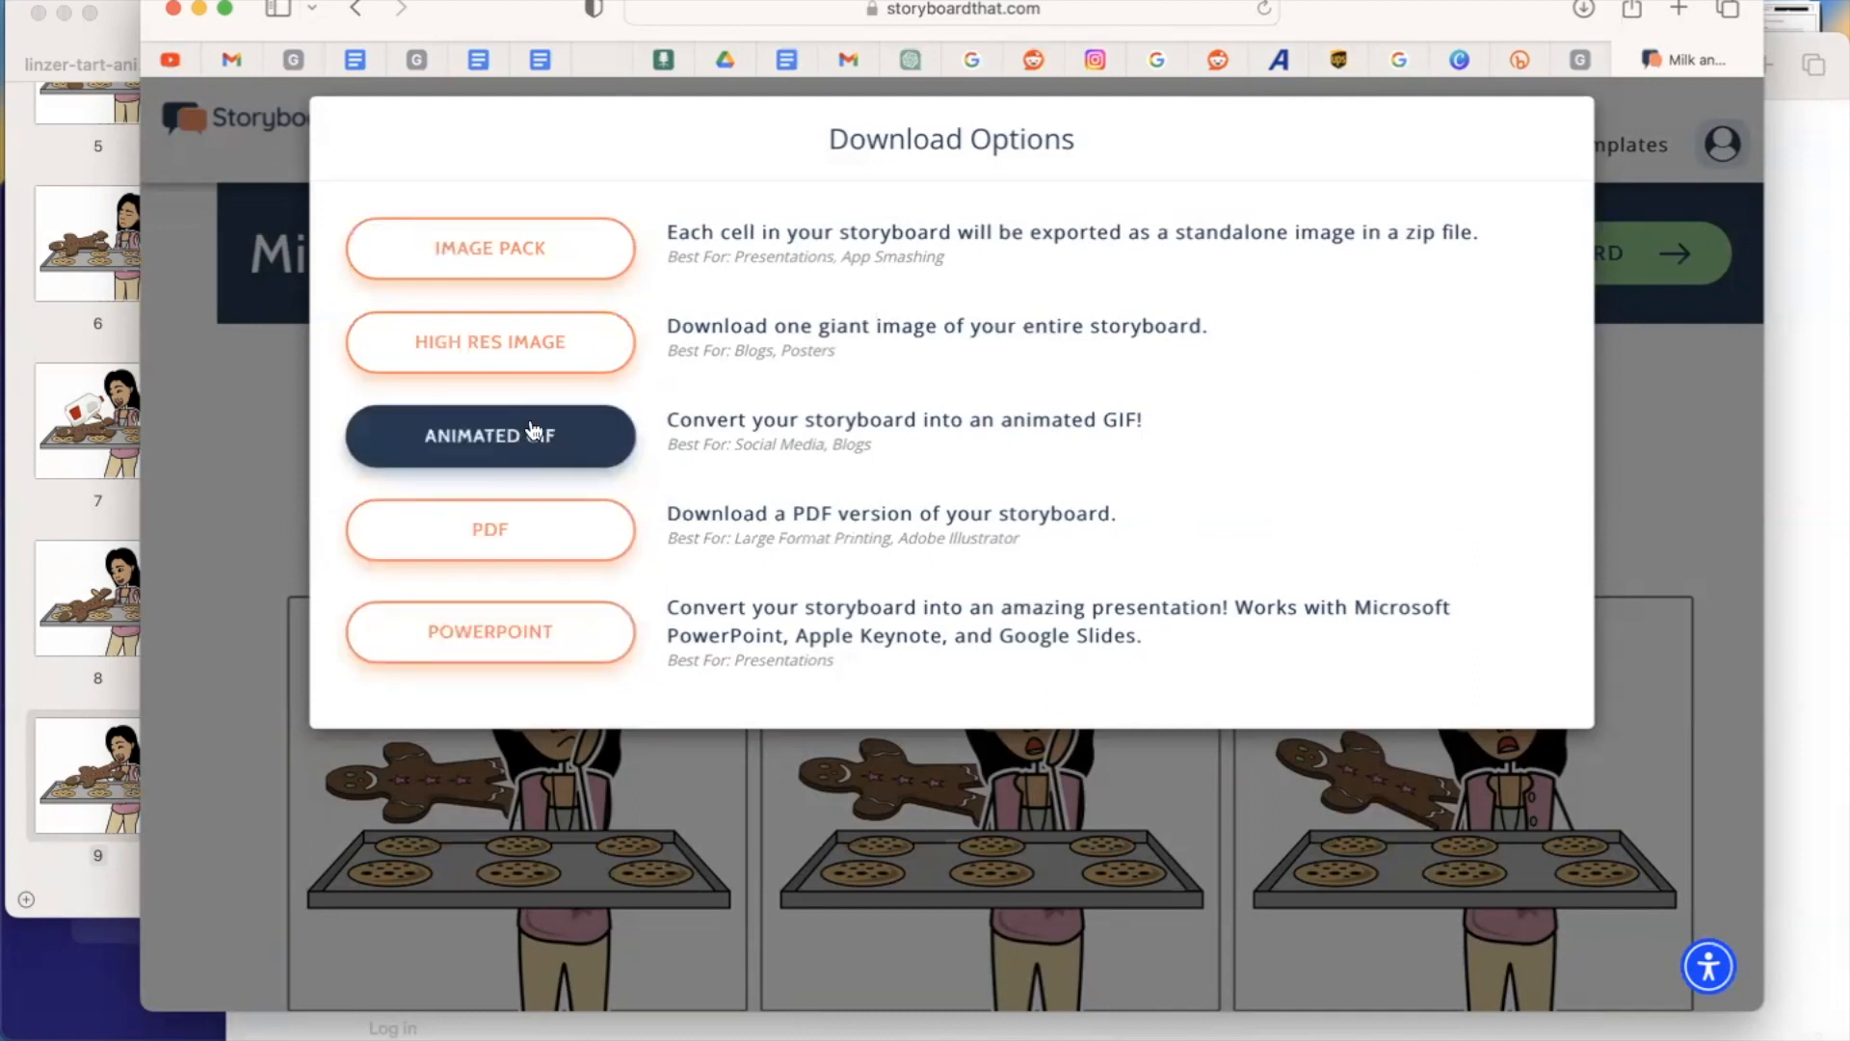
pyautogui.click(531, 428)
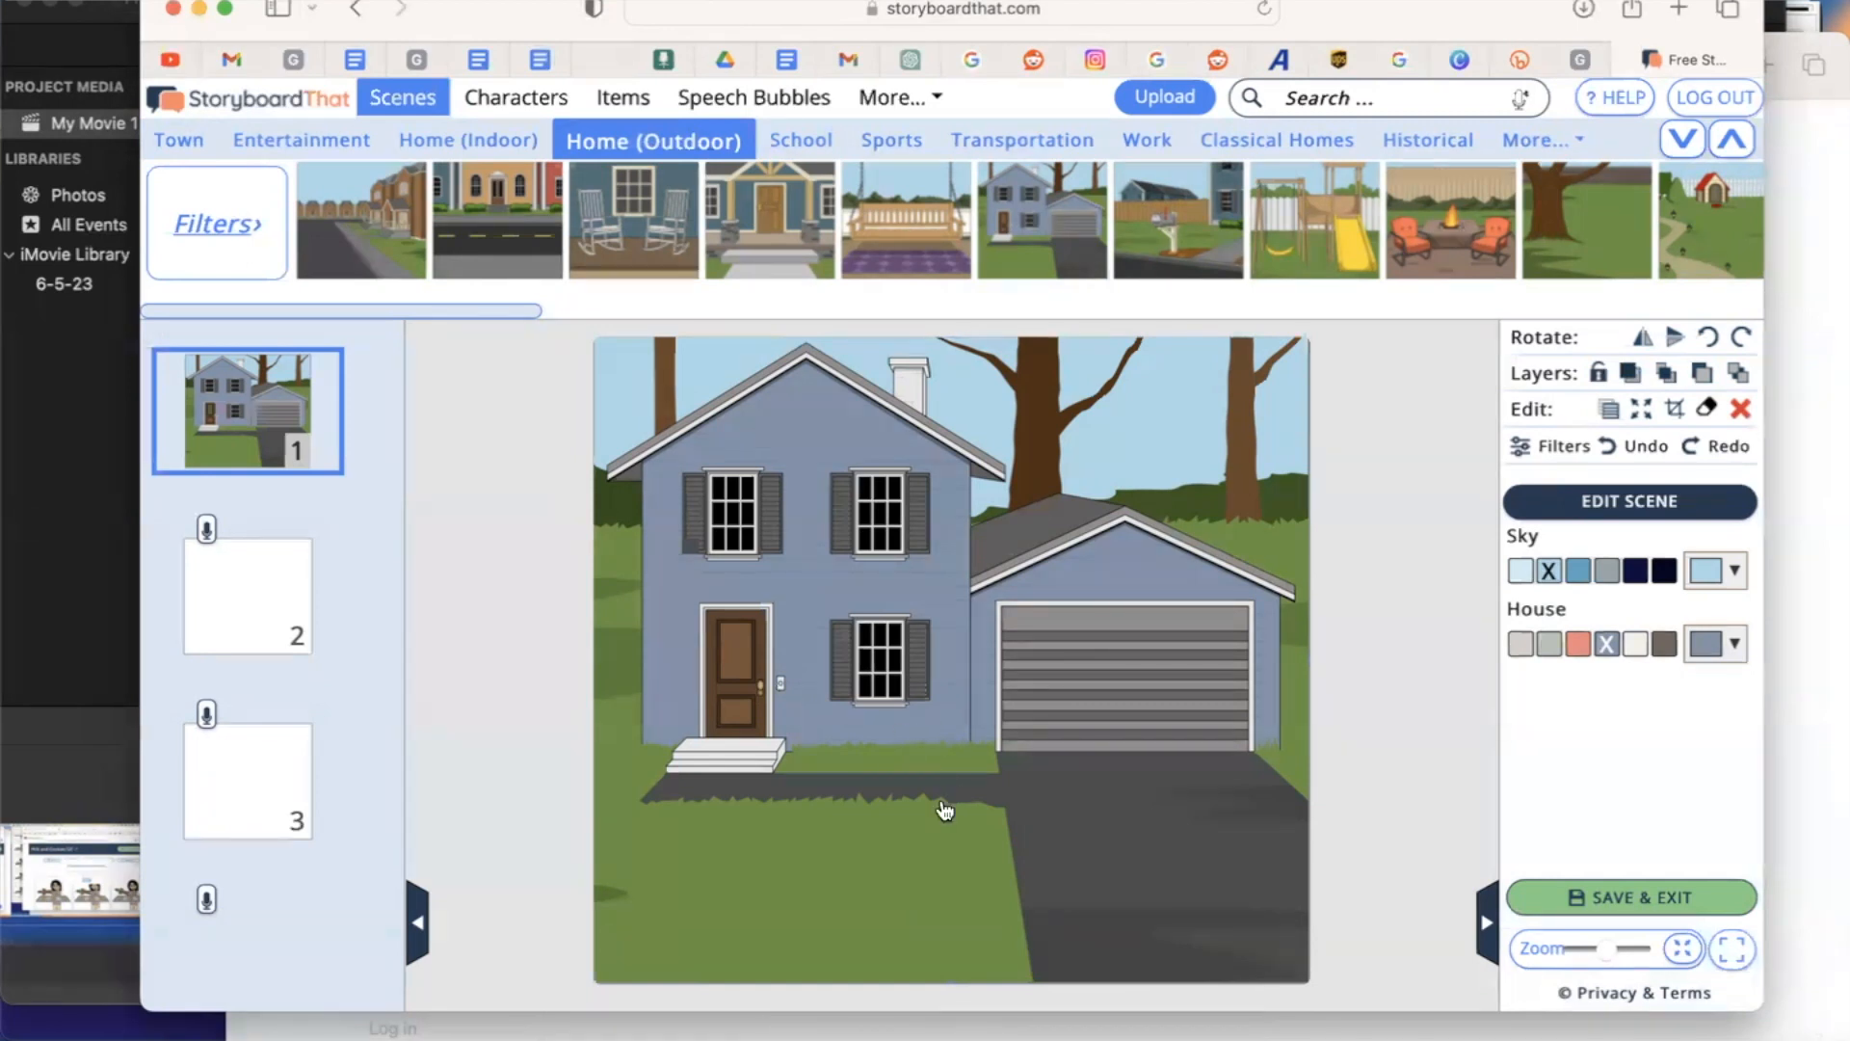
# Step: Browse the Home (Outdoor) scenes and switch to the item artwork
pyautogui.moveTo(1143, 224)
pyautogui.hscroll(10, 1143, 224)
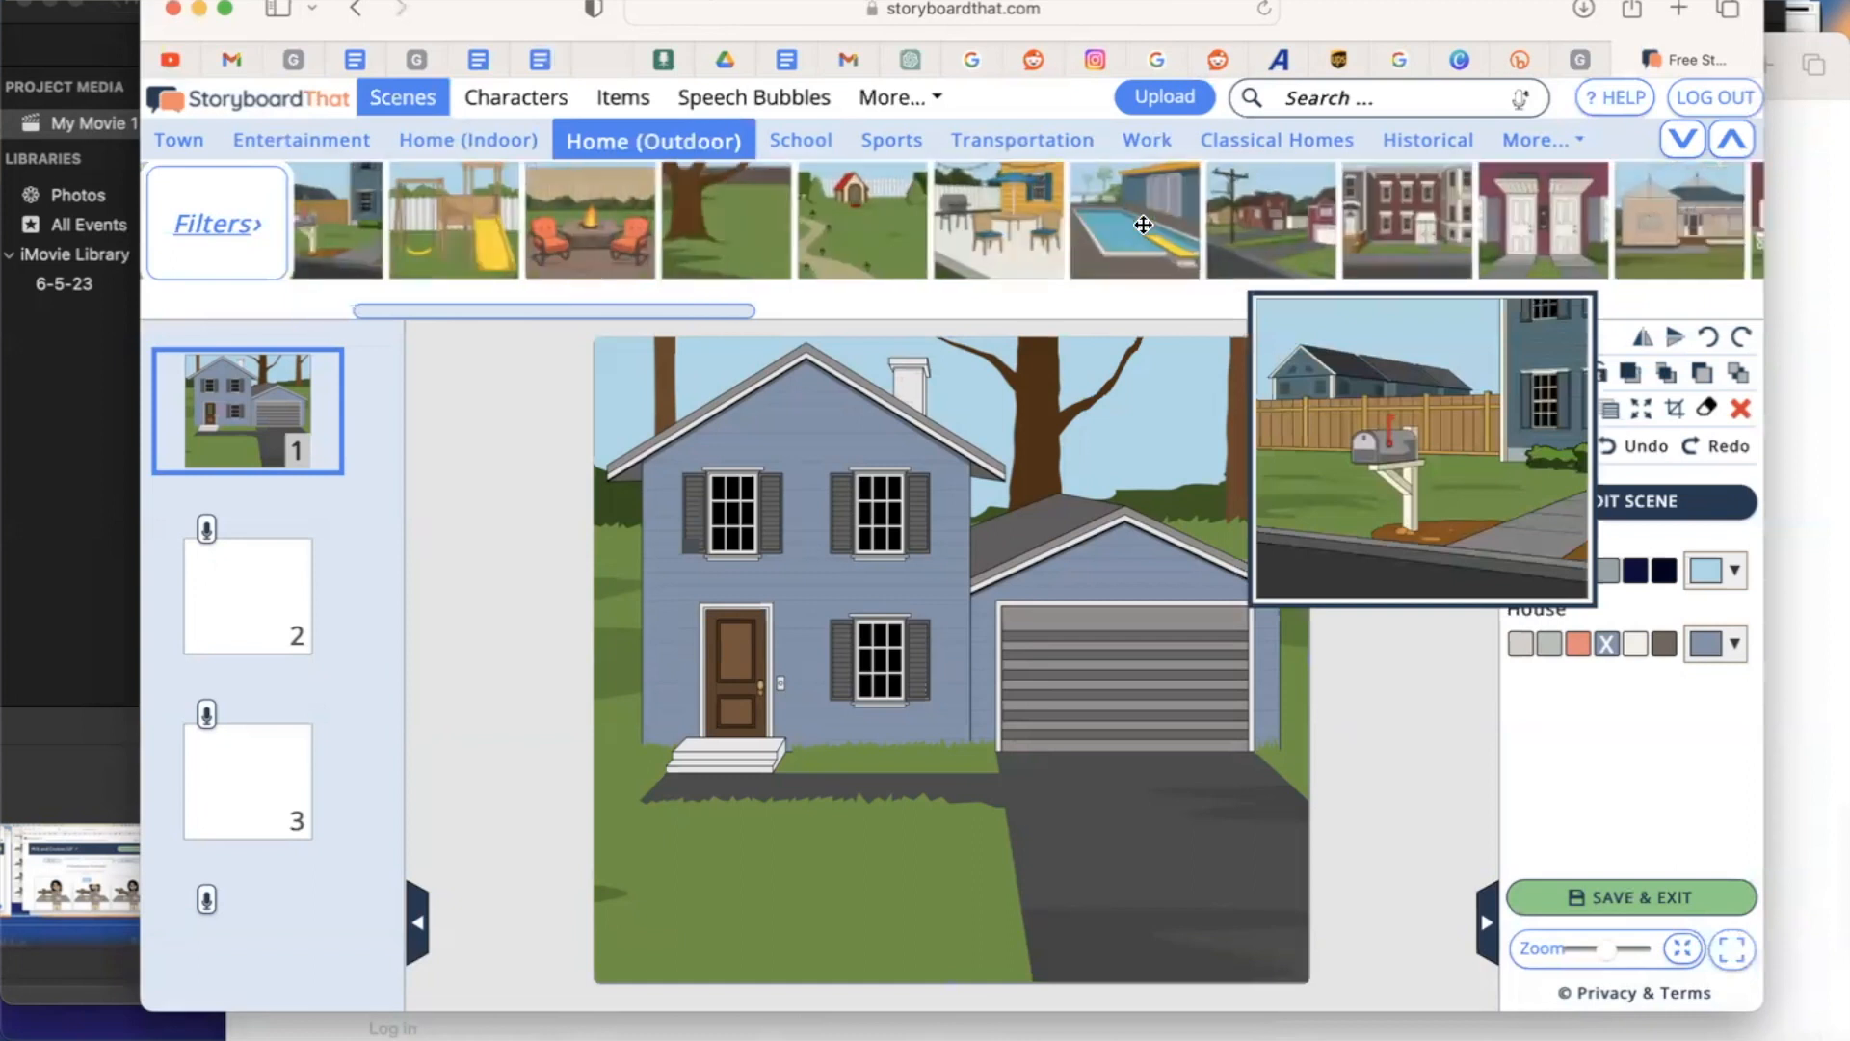
pyautogui.hscroll(15, 1143, 225)
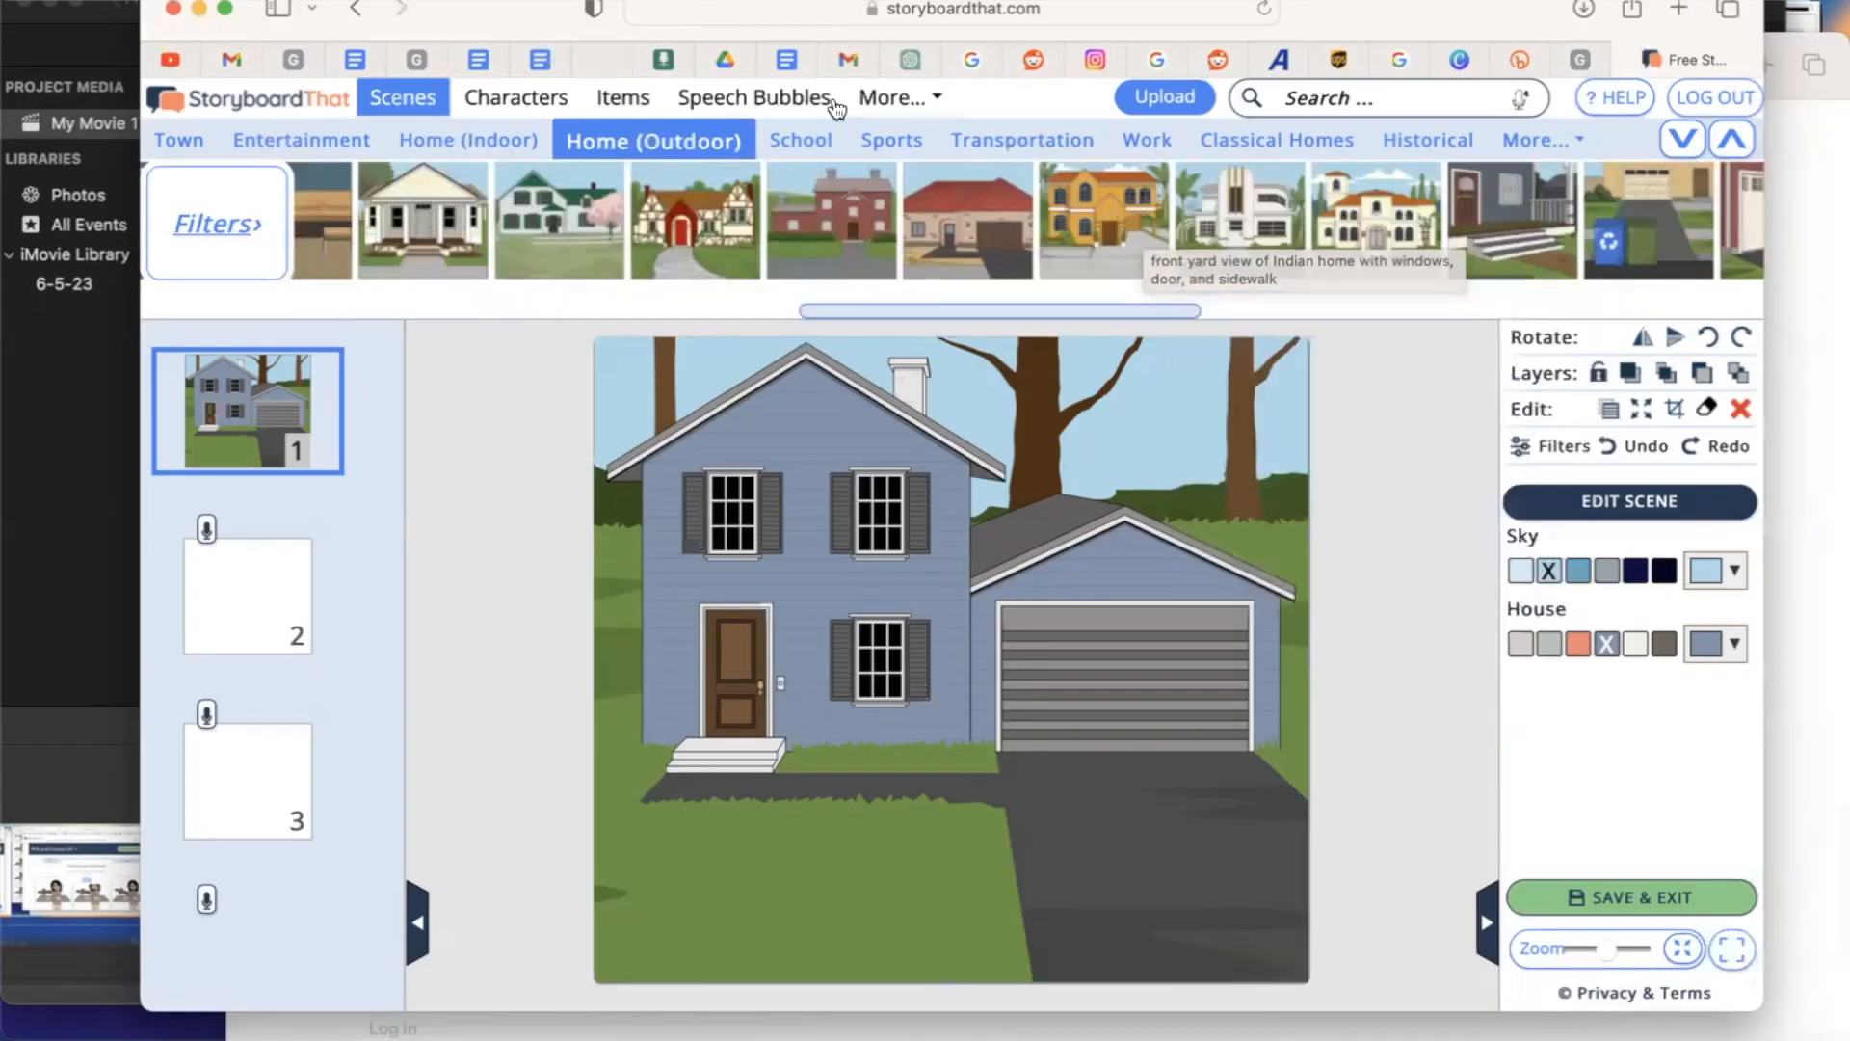
pyautogui.click(648, 106)
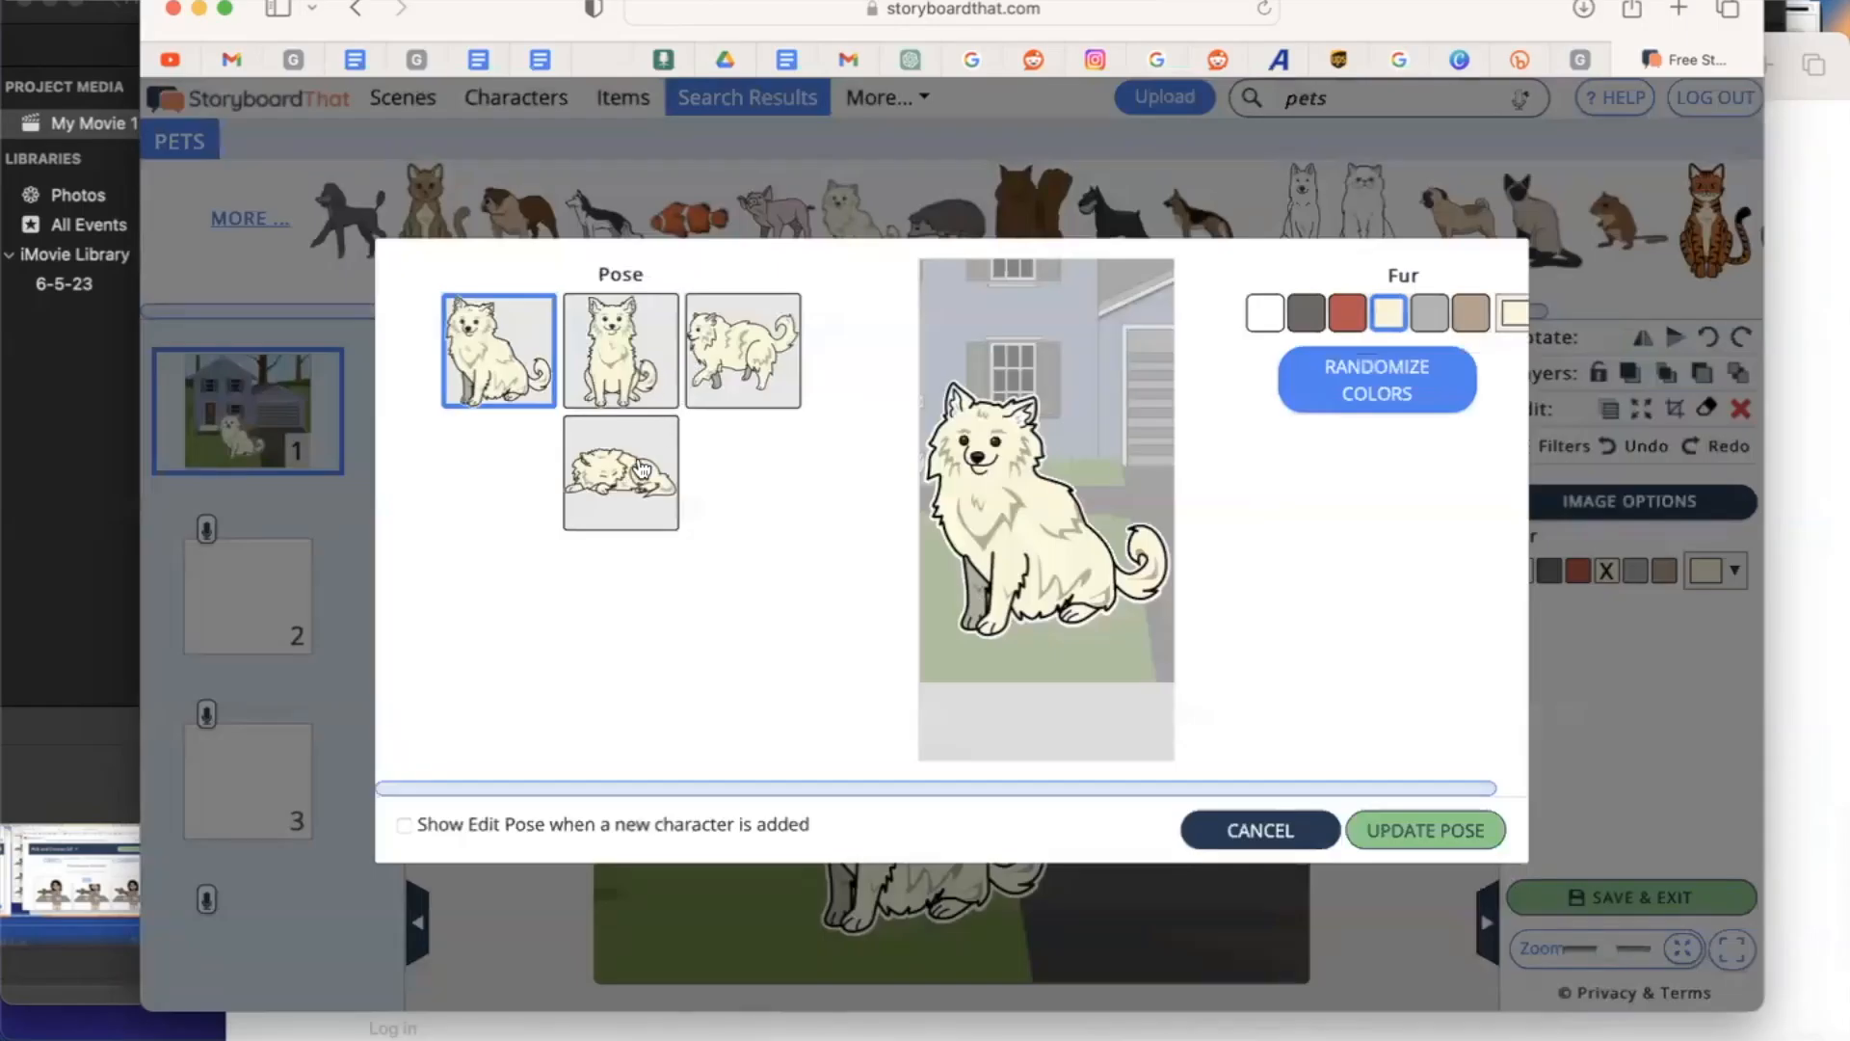
# Step: Give the cream dog the curled-up sleeping pose and shrink it onto the front lawn in cell 1
pyautogui.click(652, 472)
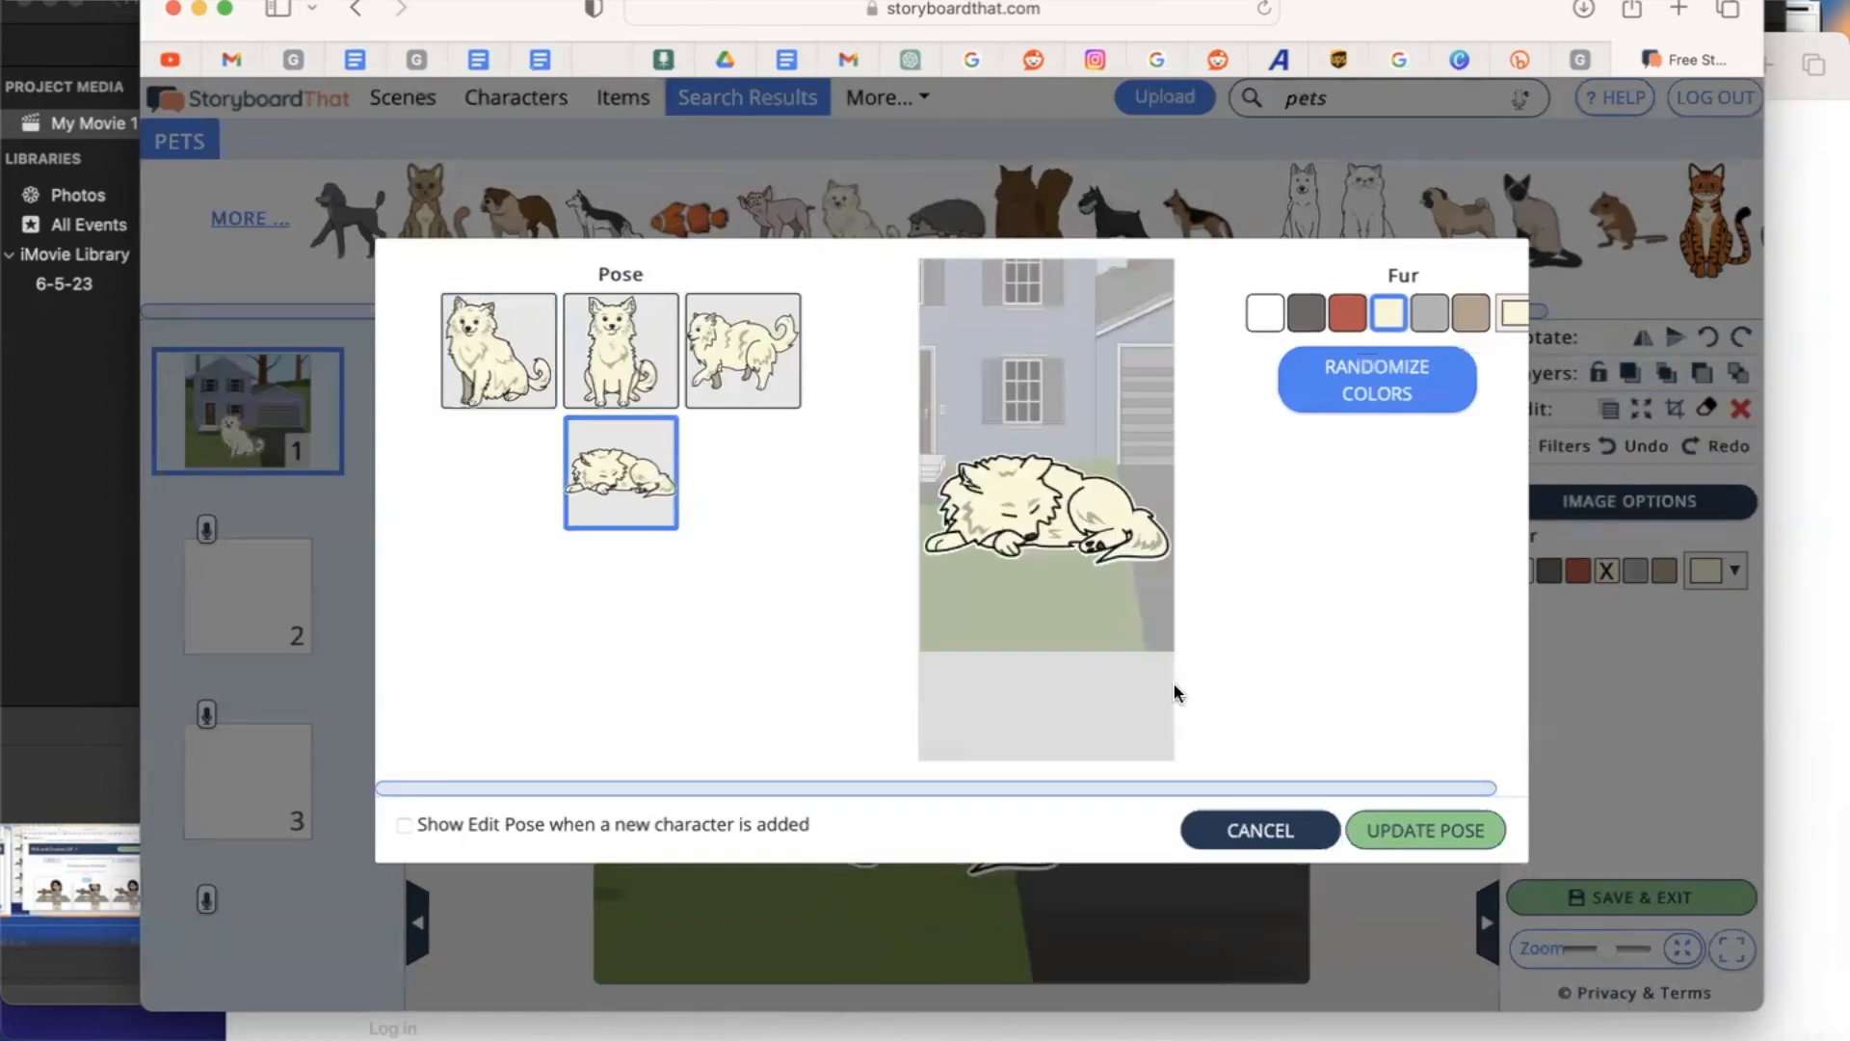
pyautogui.click(1413, 829)
pyautogui.moveTo(1075, 727); pyautogui.dragTo(808, 825)
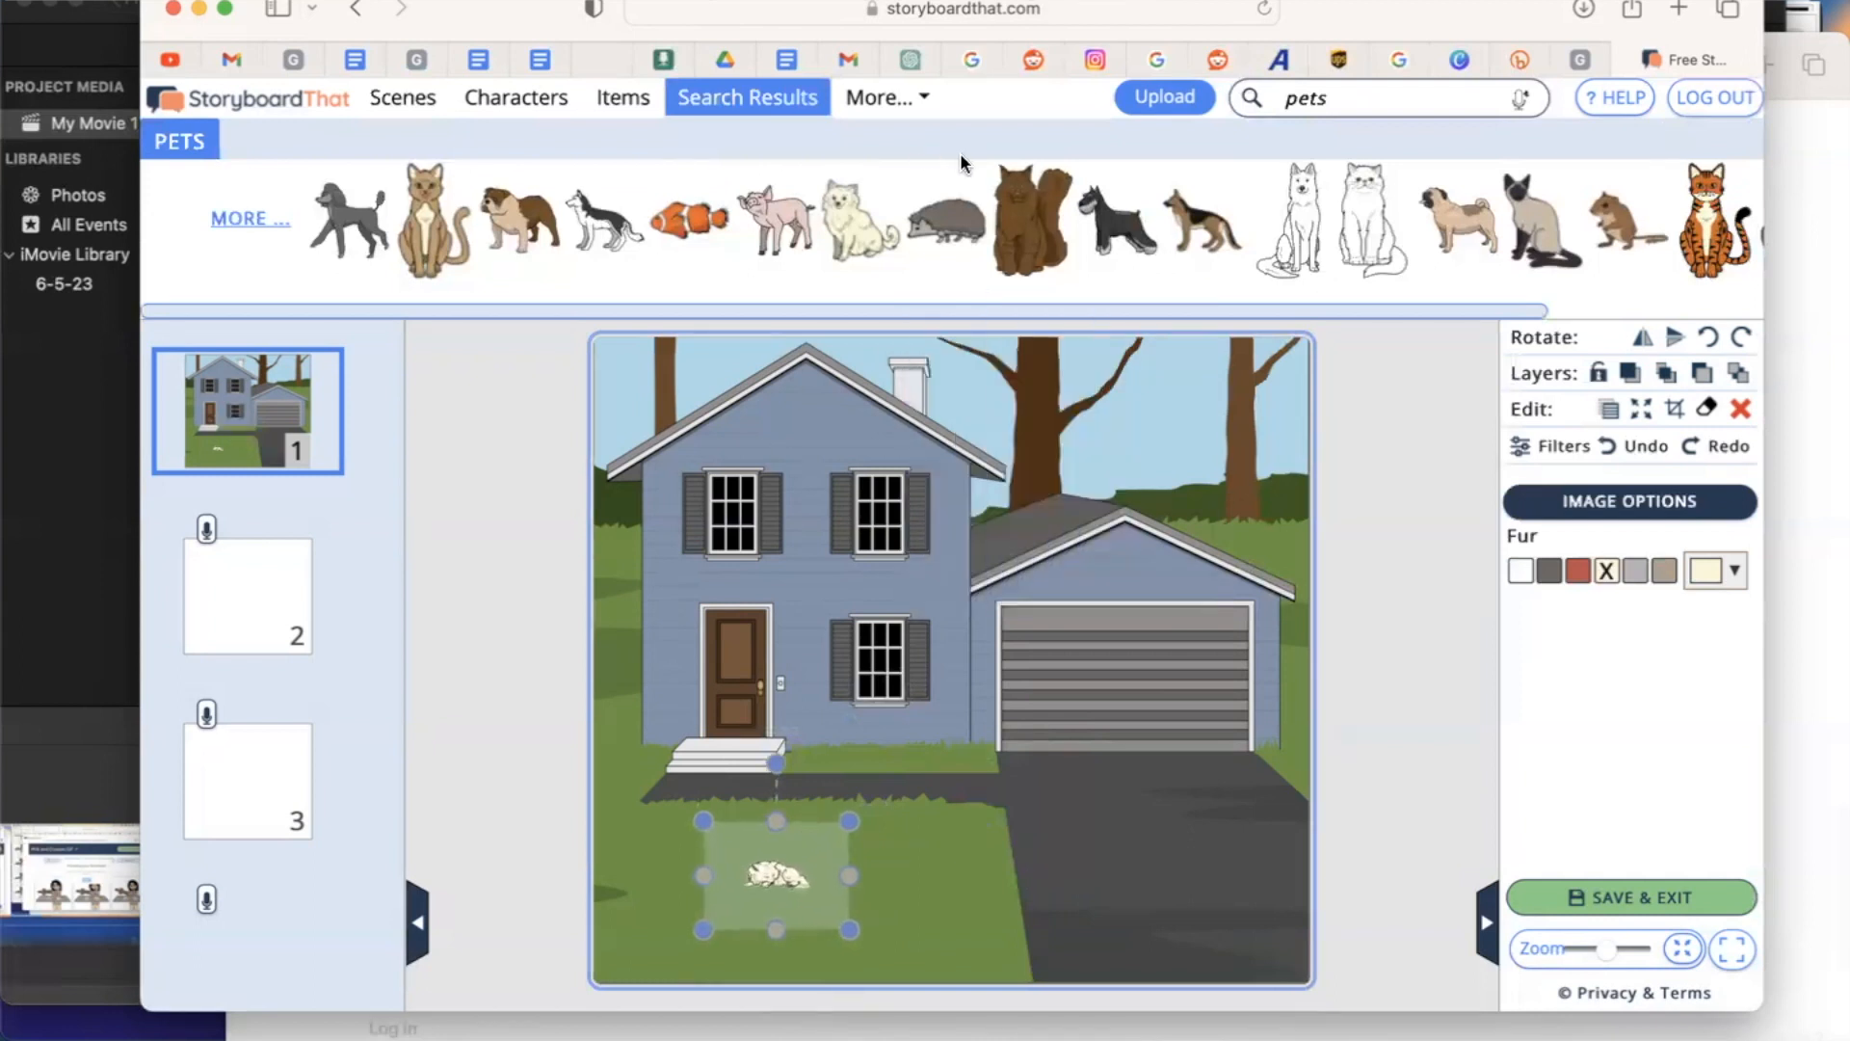
# Step: Delete the sleeping dog and place the pug on the front lawn of the house scene in cell 1
pyautogui.moveTo(1197, 203)
pyautogui.click(1741, 409)
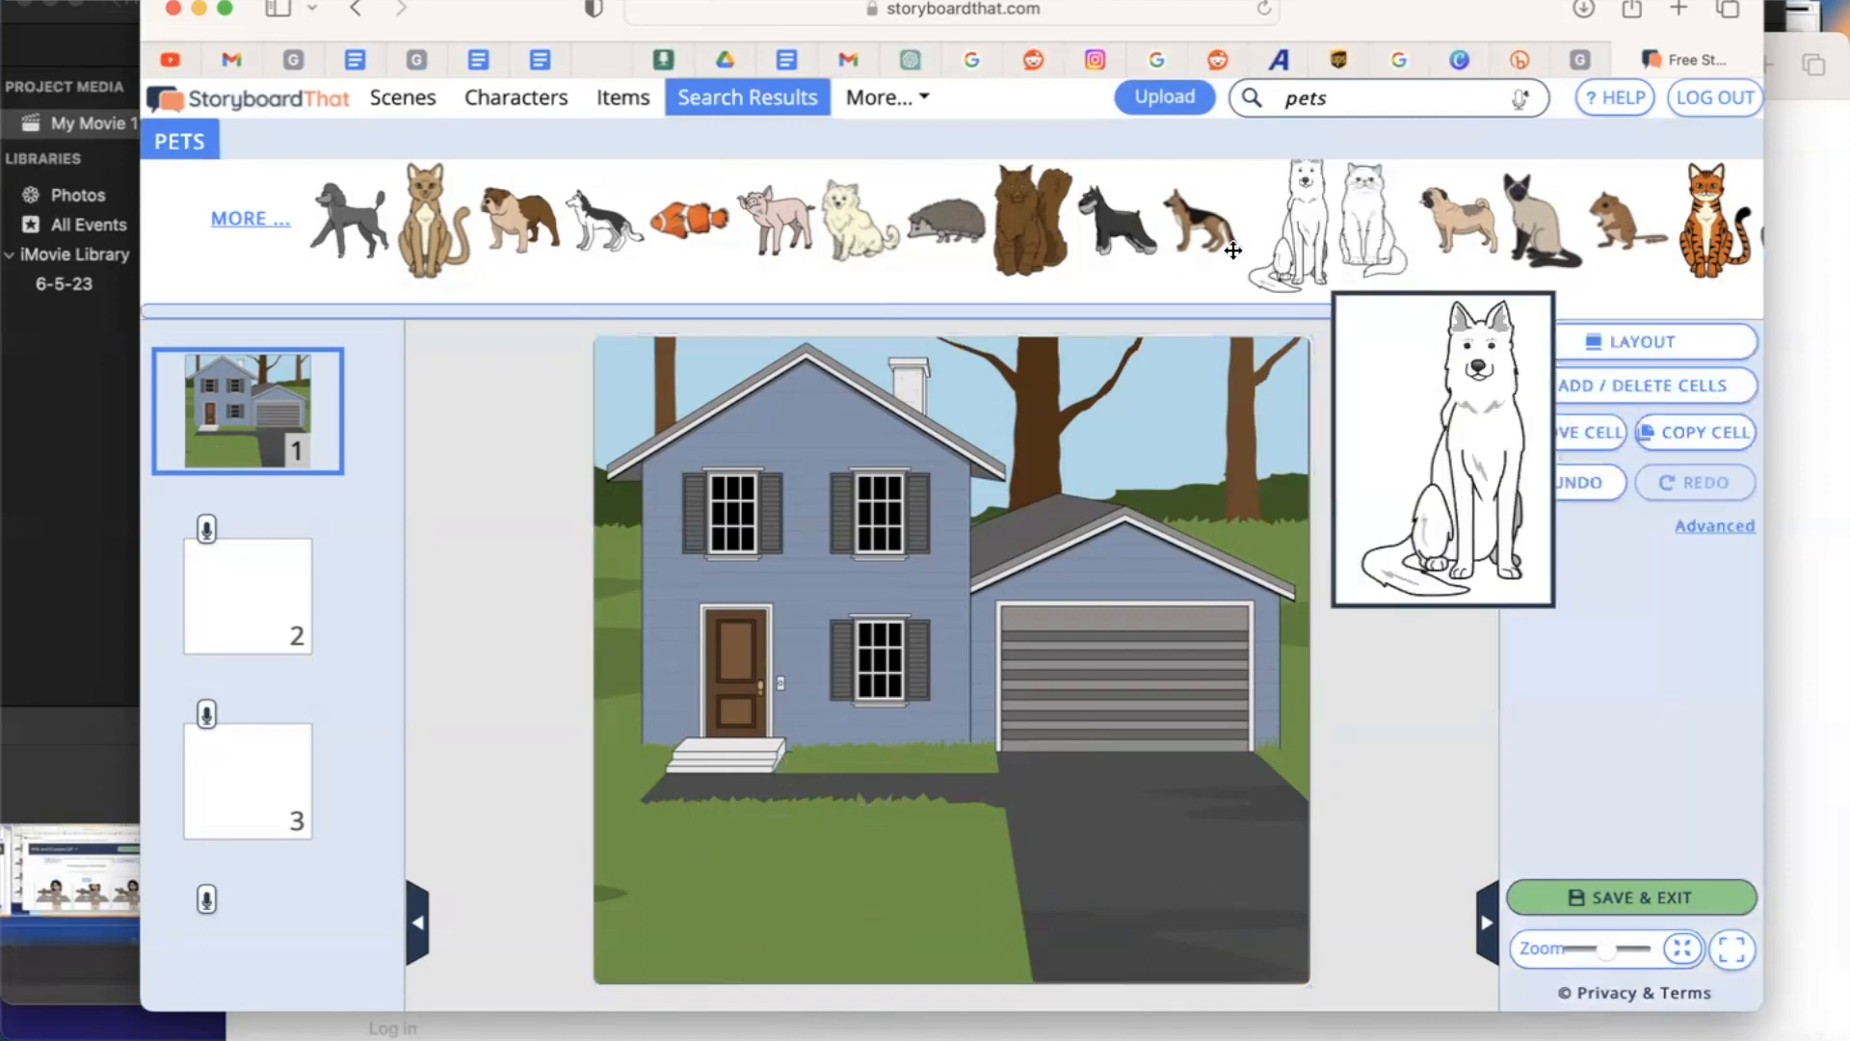
pyautogui.moveTo(1455, 221); pyautogui.dragTo(842, 998)
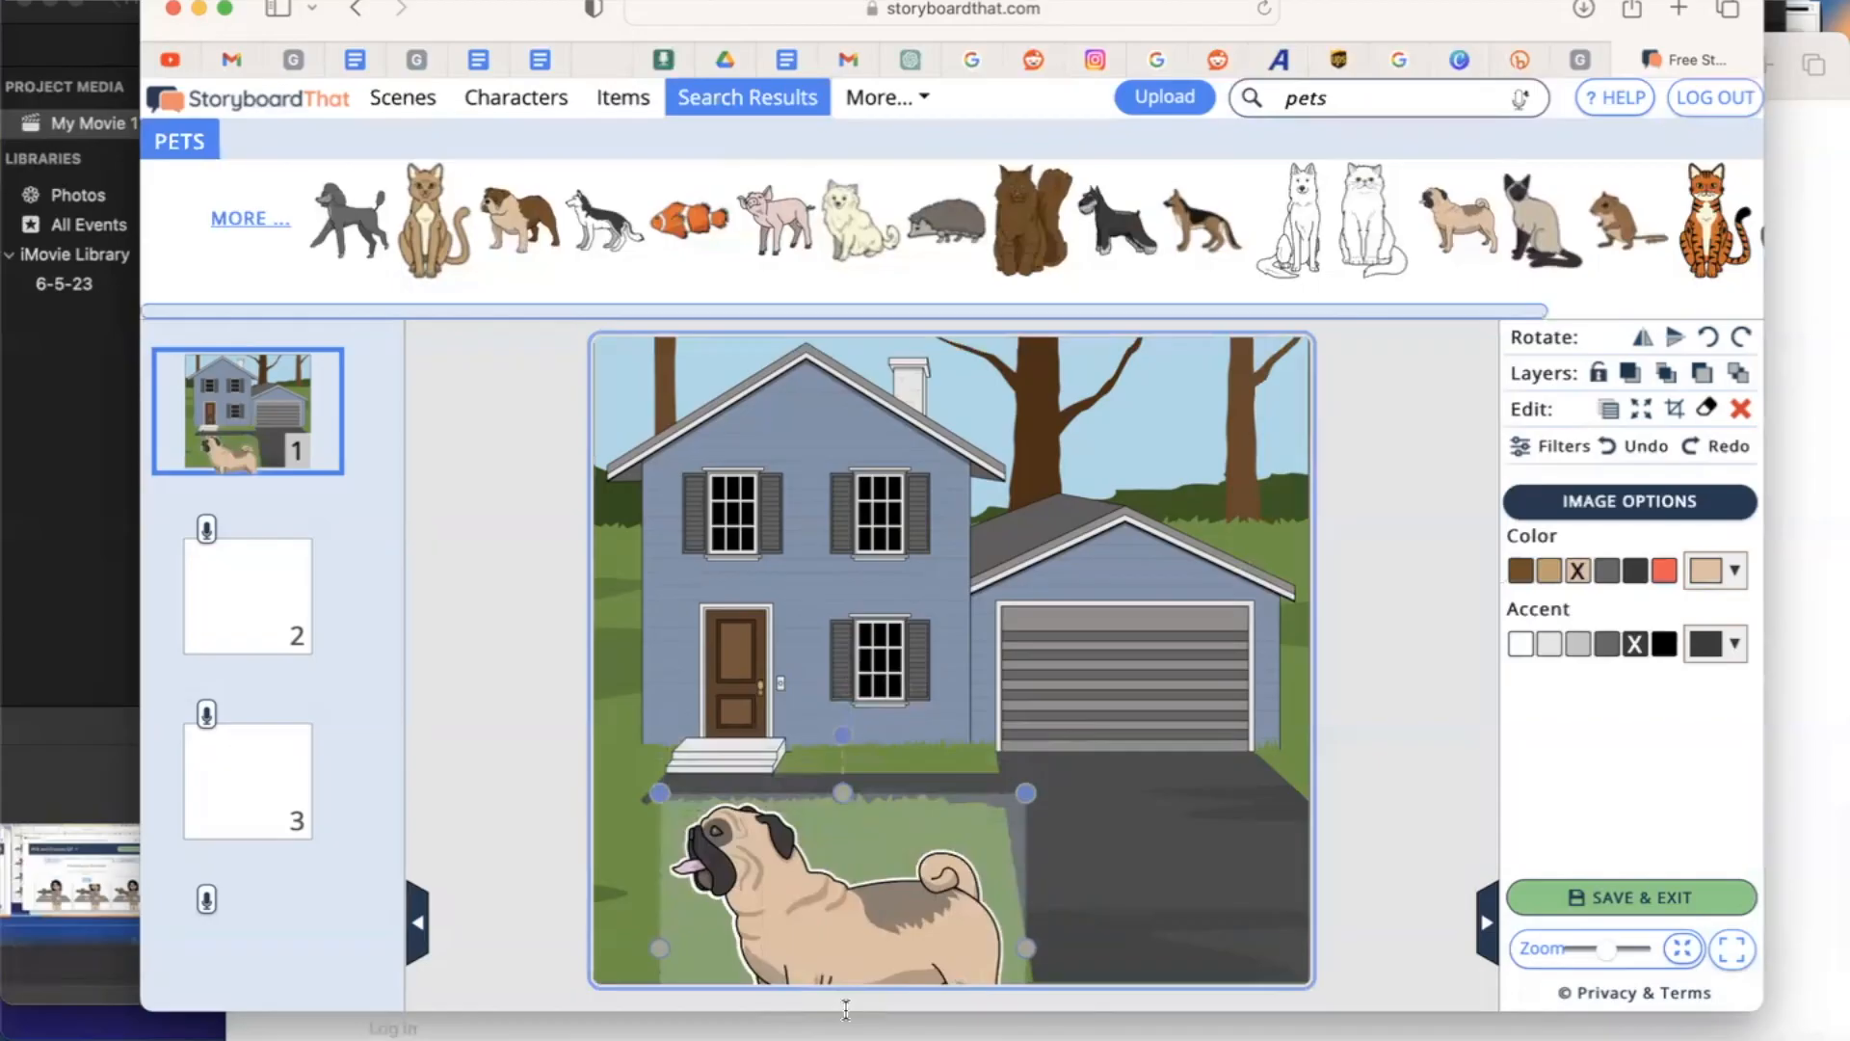